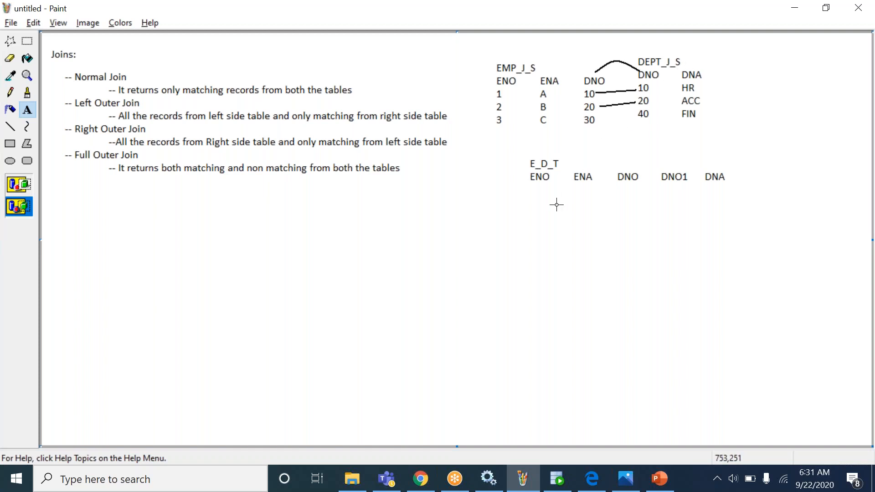
- Return to the SQL Developer worksheet of six join queries and place the cursor after the last query
click(555, 486)
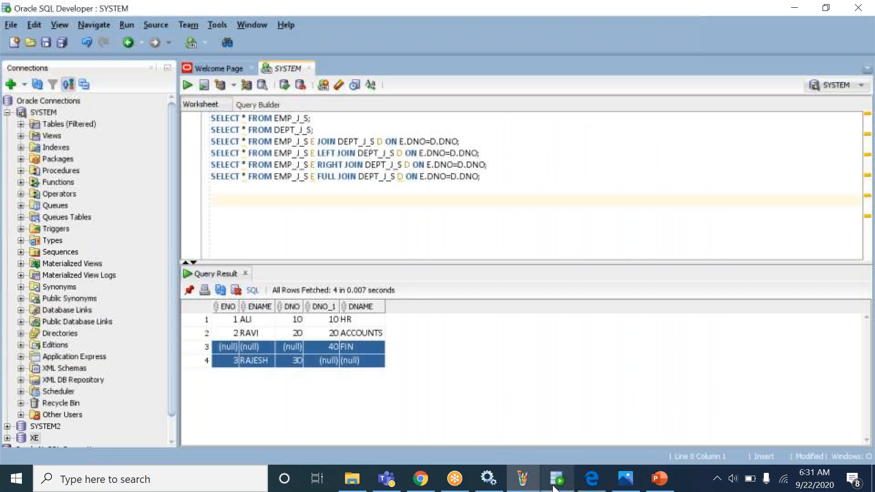
drag(499, 178, 283, 97)
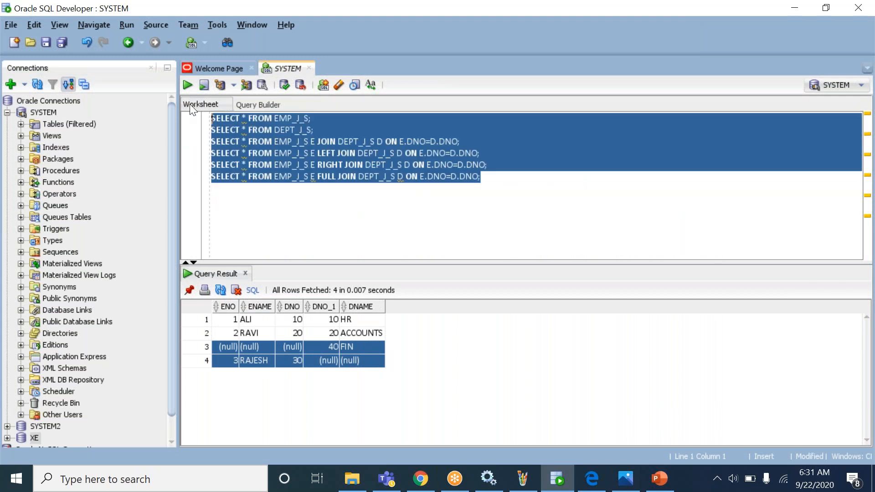
click(371, 155)
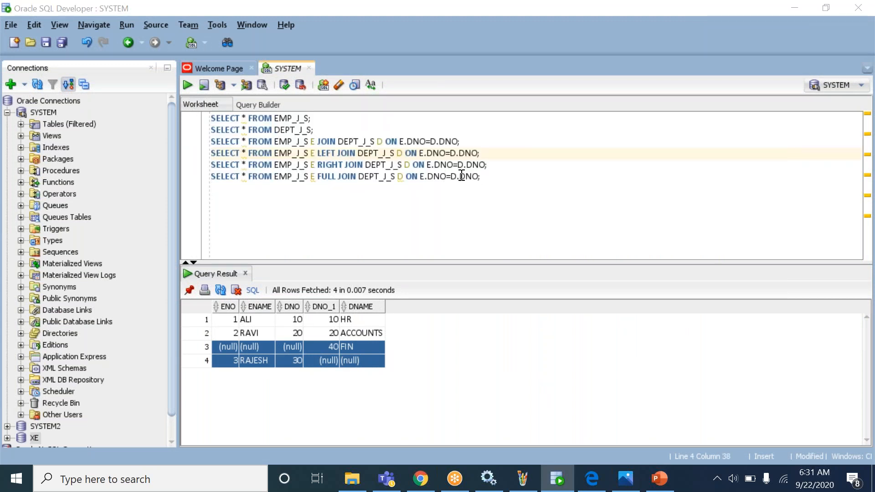
key(alt+Tab)
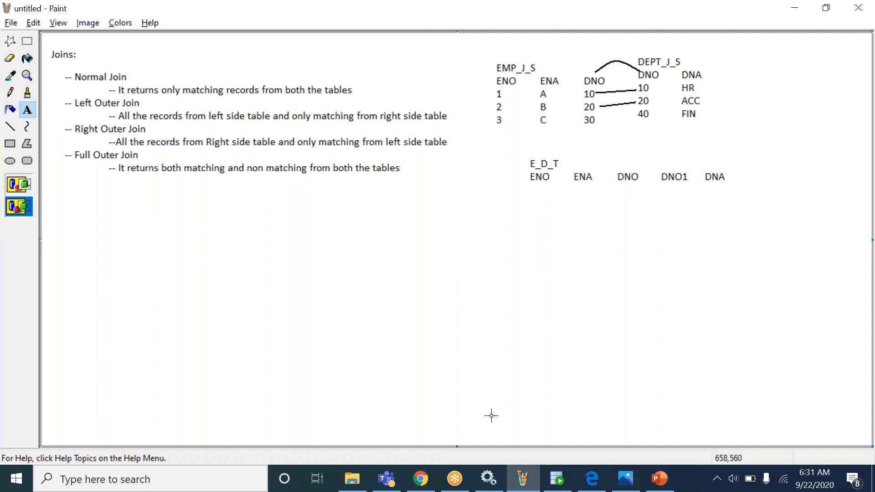
click(557, 479)
click(516, 173)
- Write and run SELECT * FROM E_D_T;, which returns columns ENO, ENAME, E_DNO, D_DNO, DNAME but no rows
key(Return)
text(SELECT 8 FR)
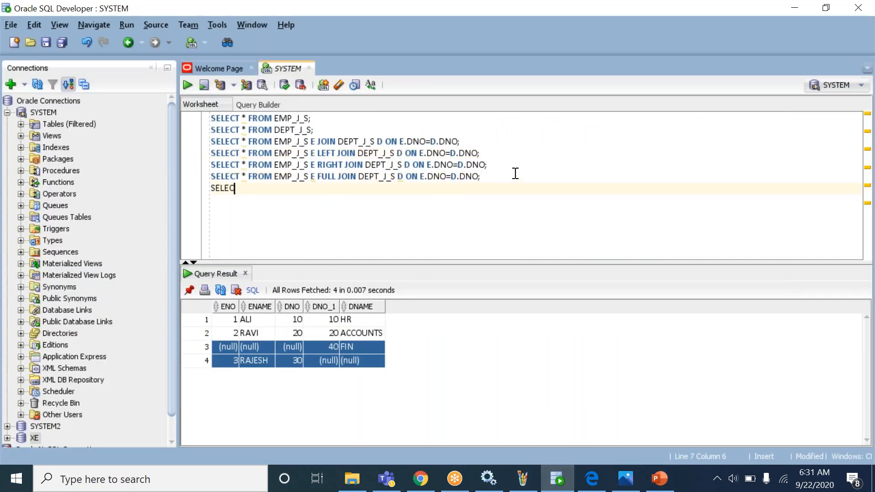
key(BackSpace)
key(BackSpace)
key(BackSpace)
key(BackSpace)
key(BackSpace)
text(* FROM E)
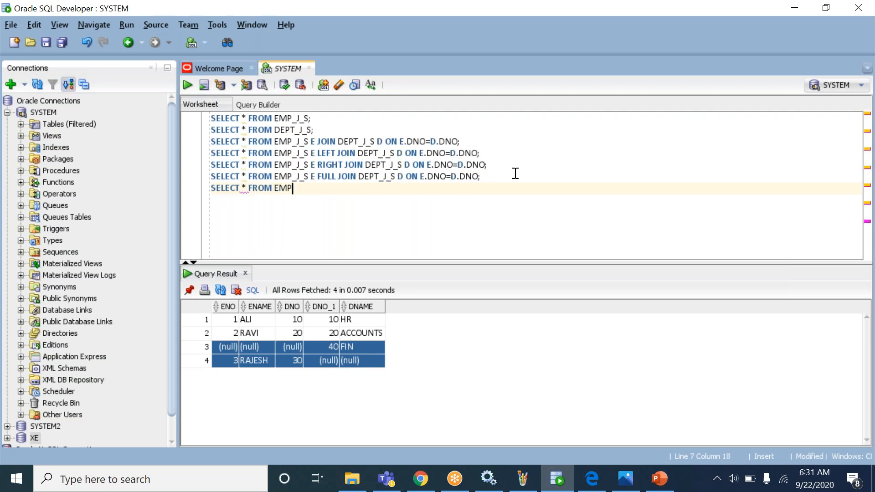
text(_D)
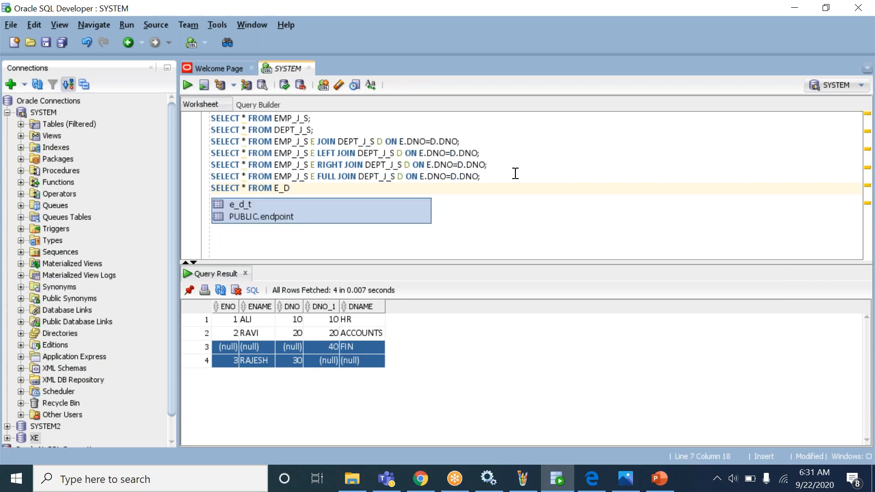
key(Escape)
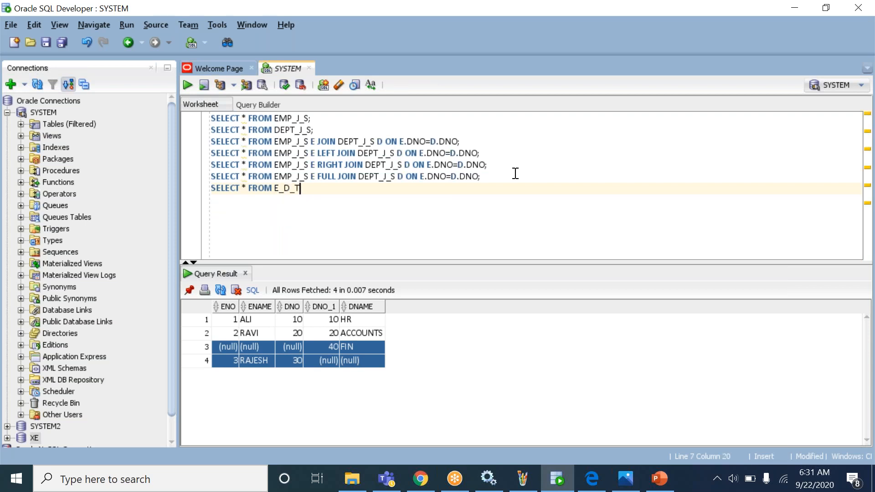
key(BackSpace)
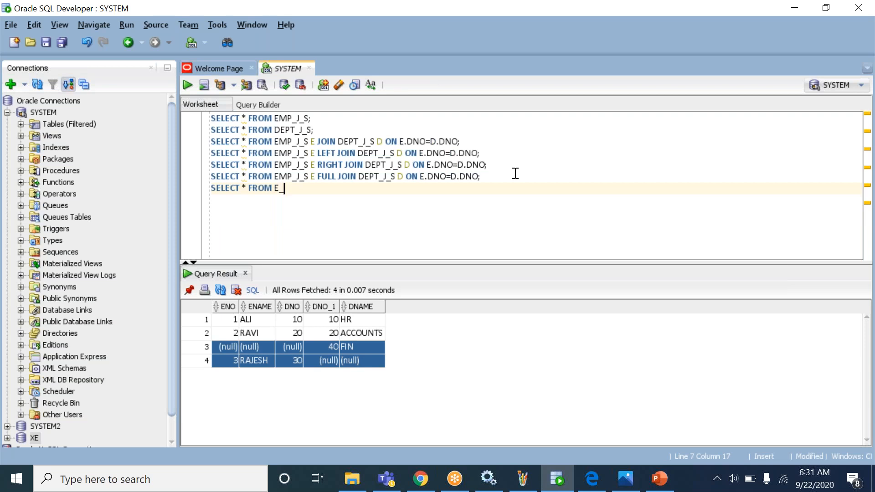
key(ctrl+space)
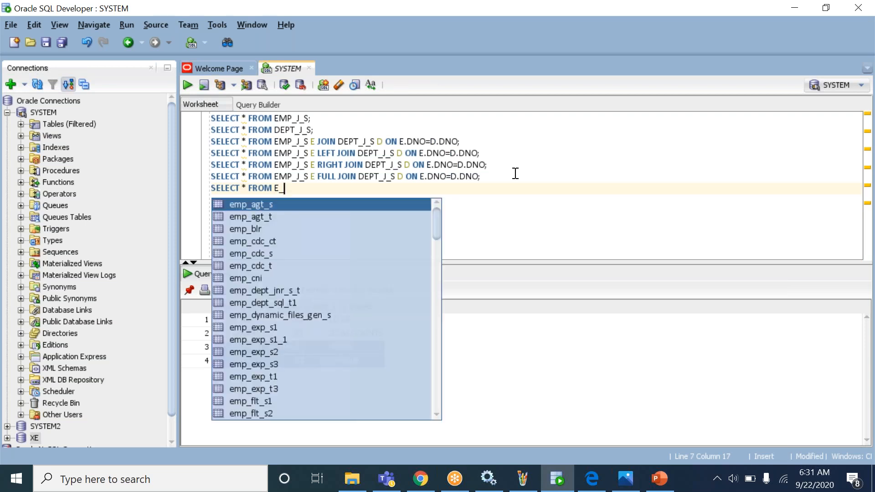
key(BackSpace)
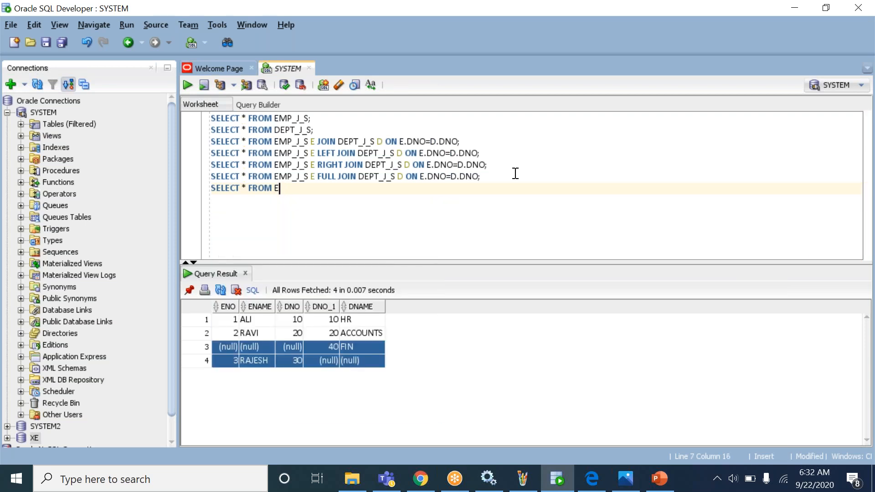
text(_D_T;)
key(ctrl+Return)
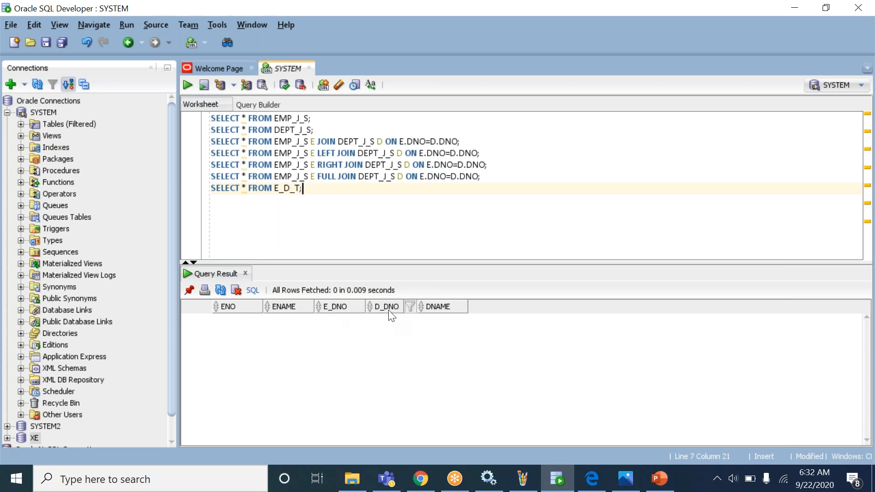
- Highlight the EMP_J_S, DEPT_J_S and E_D_T table names in the worksheet queries
triple_click(316, 144)
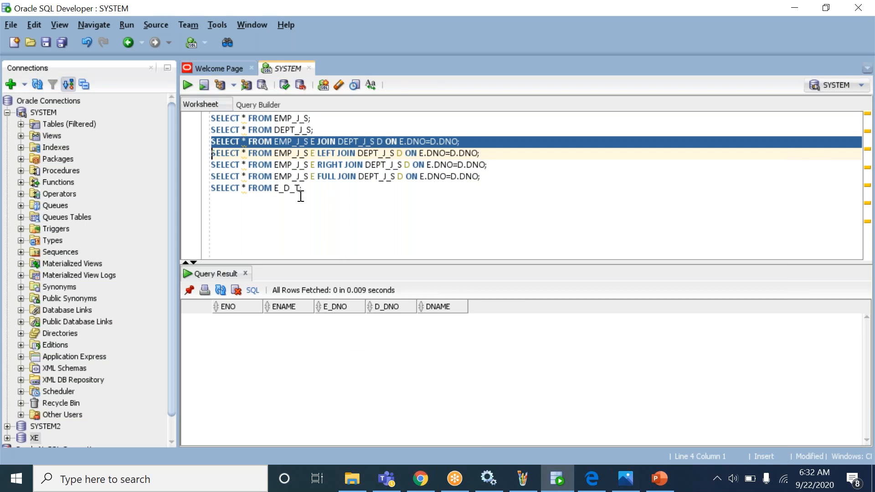
double_click(292, 118)
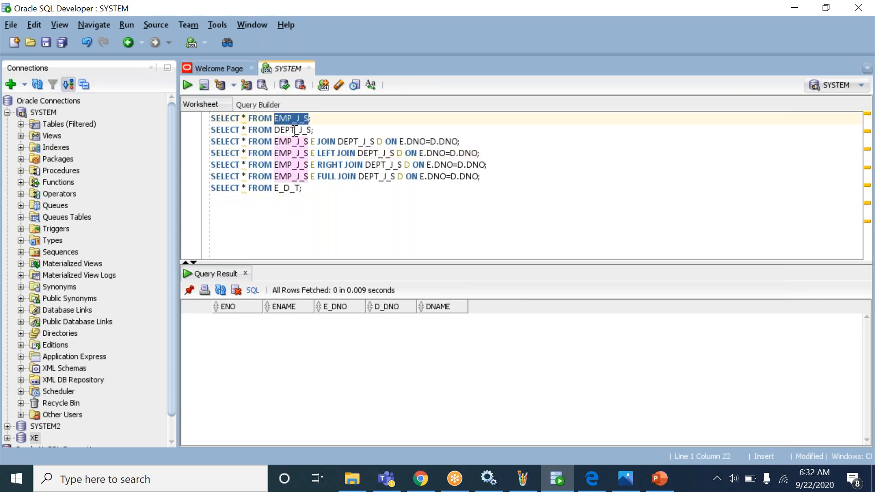
double_click(295, 130)
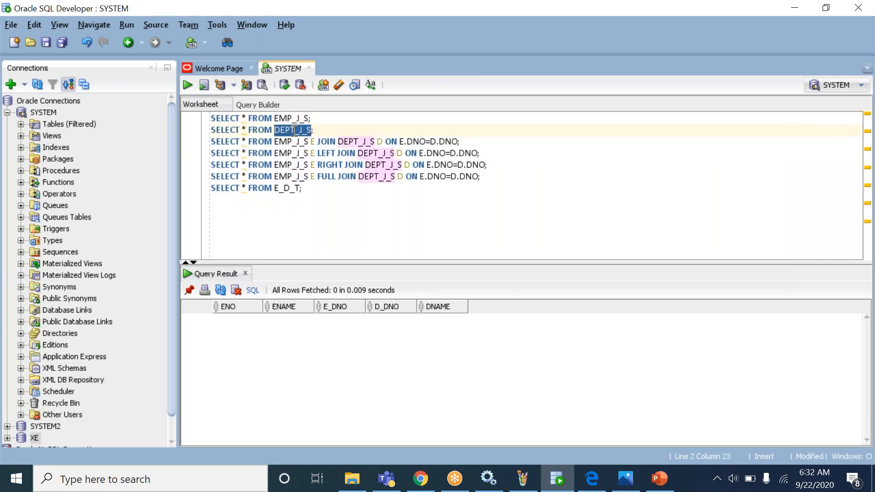
double_click(291, 188)
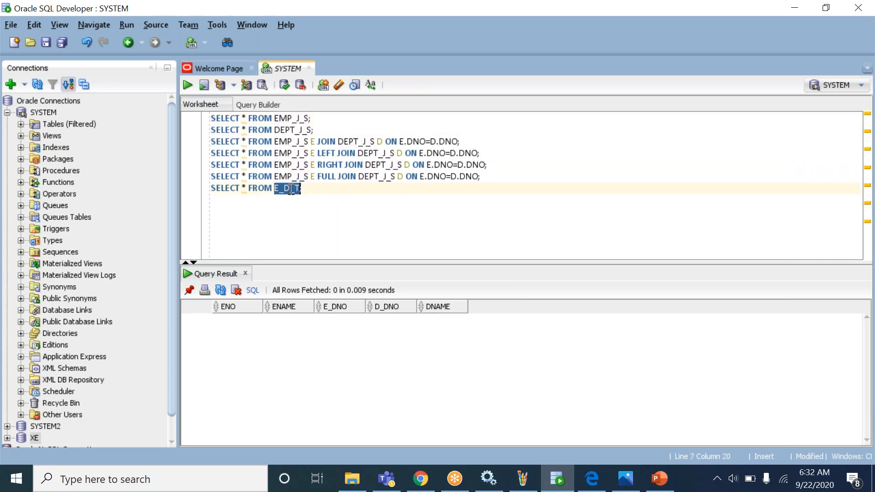
click(291, 190)
double_click(291, 118)
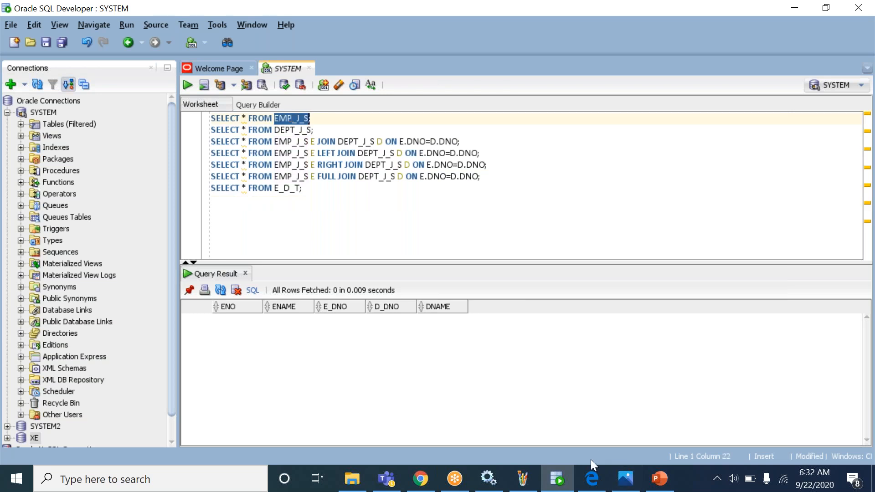
- Search Windows for 'D' and launch the PowerCenter Designer best match
click(170, 479)
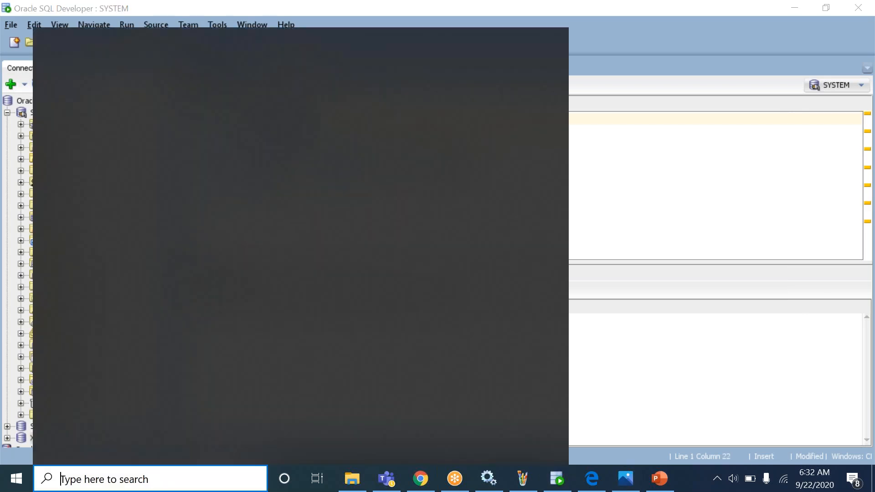
text(D)
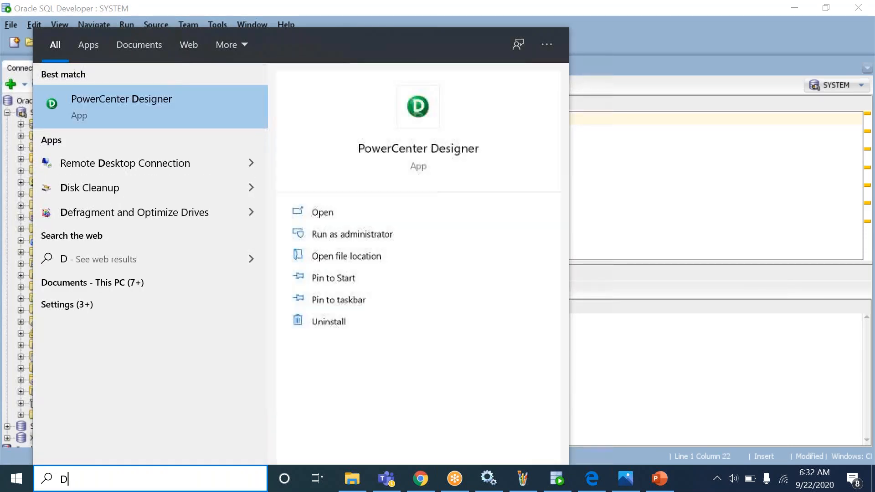
click(182, 111)
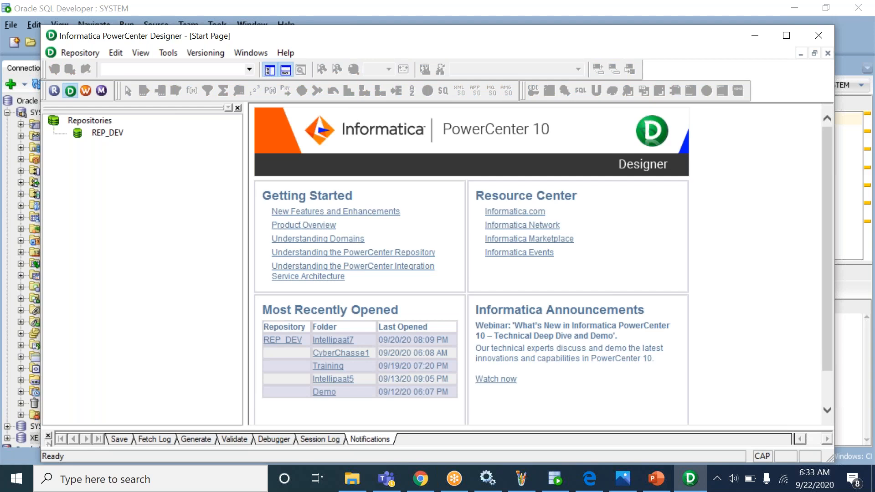
- Maximize Designer, connect to REP_DEV with the repository password, and open the CyberChasse1 folder
double_click(261, 33)
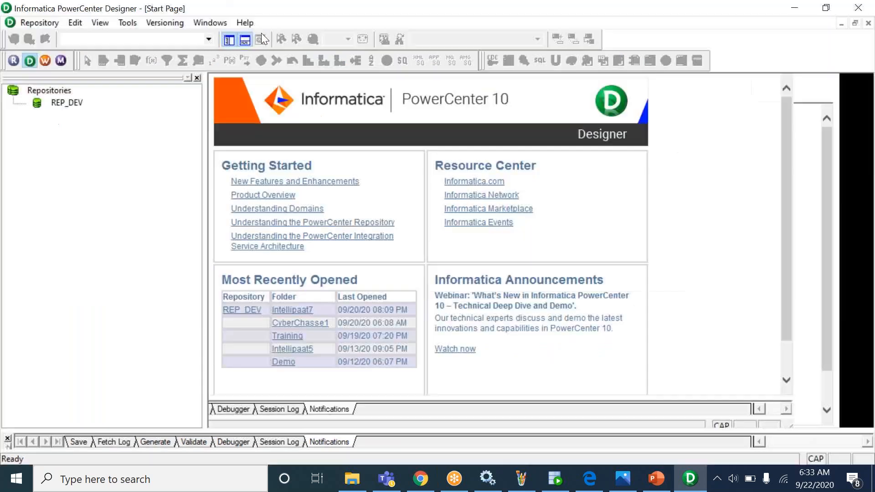
right_click(67, 100)
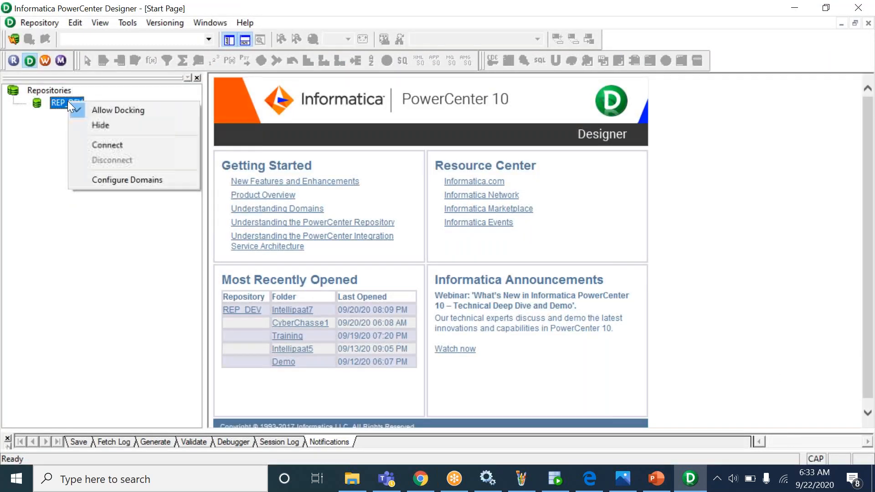
click(131, 145)
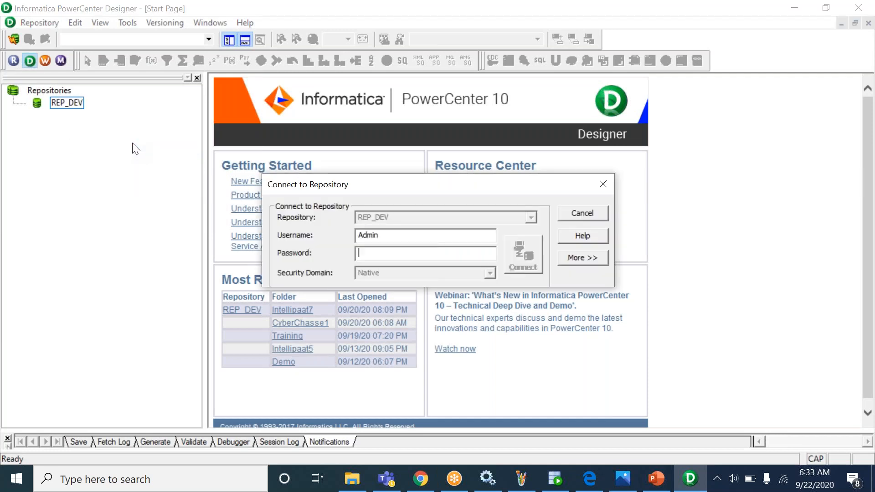
key(Return)
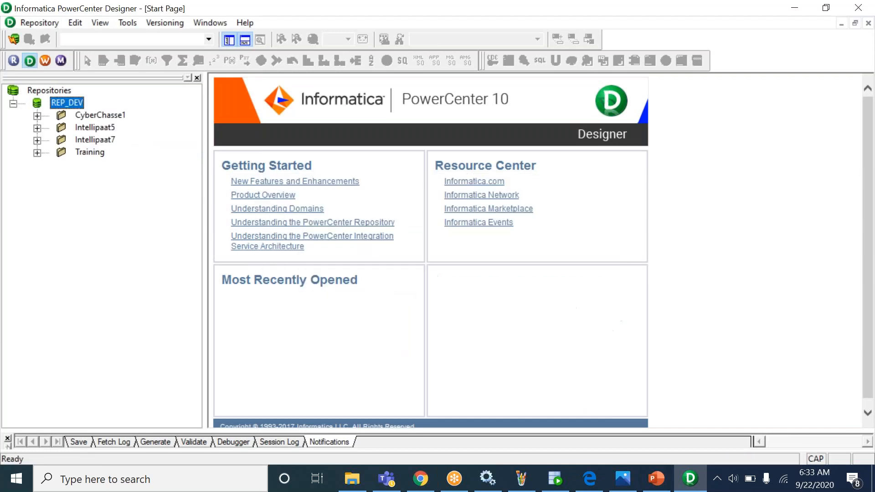
double_click(107, 115)
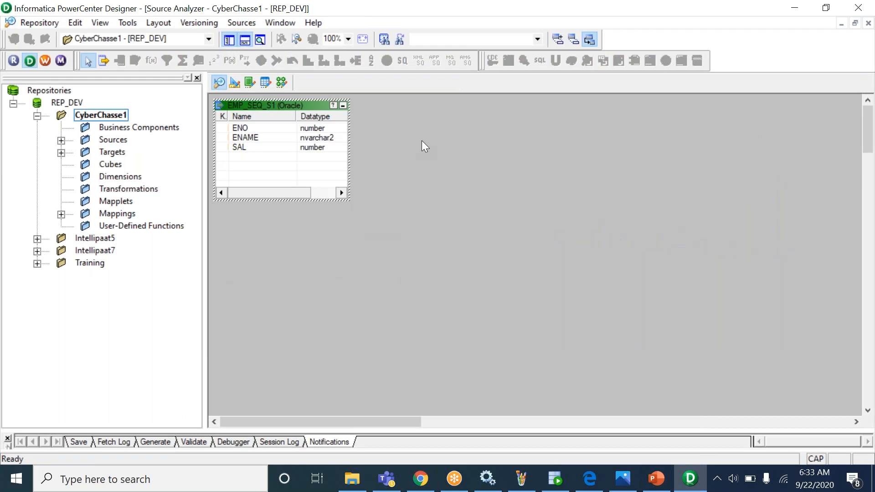
- Clear all existing definitions from the Source Analyzer workspace
click(555, 478)
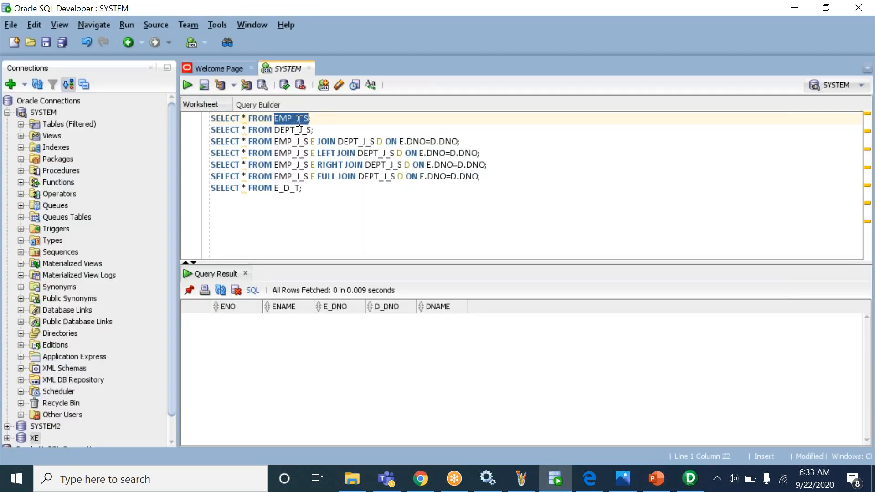
key(alt+Tab)
right_click(411, 157)
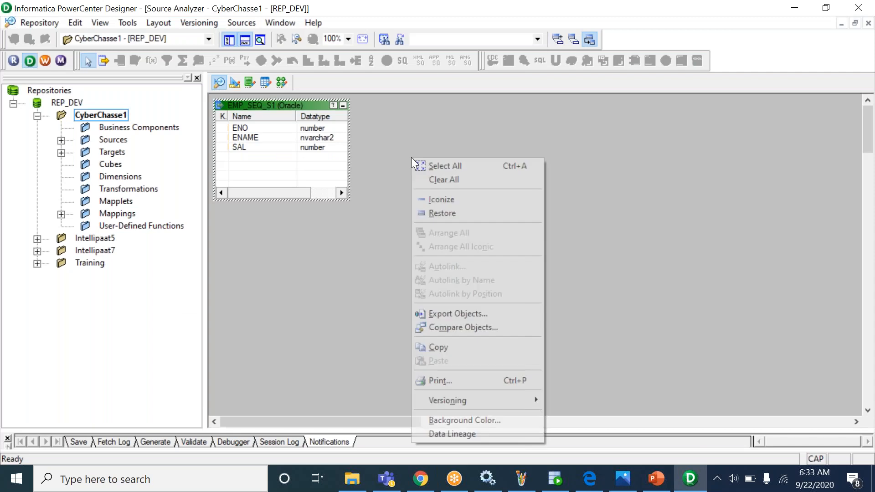
click(464, 182)
- Start a database source import searching for EMP_J_S and connect to ORACLE_SYSTEM with the database password
click(249, 25)
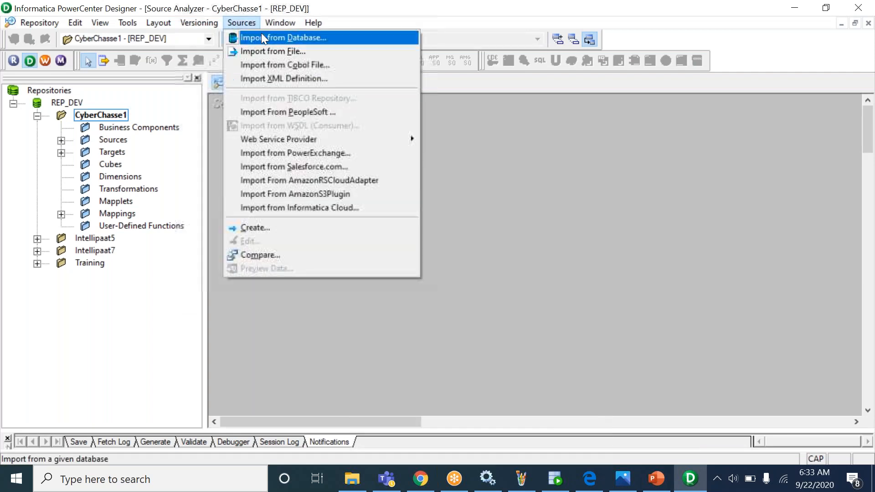
click(262, 35)
click(473, 287)
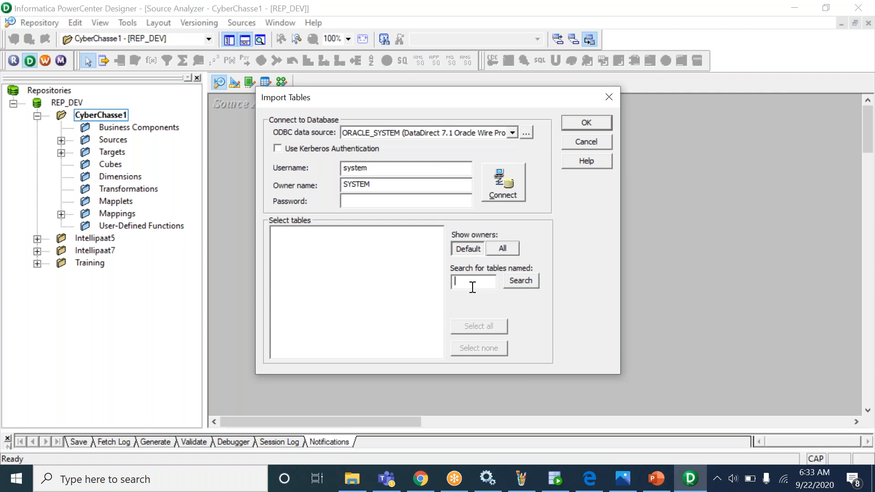
text(EMP_J_S)
double_click(387, 169)
click(406, 201)
text(******)
click(504, 183)
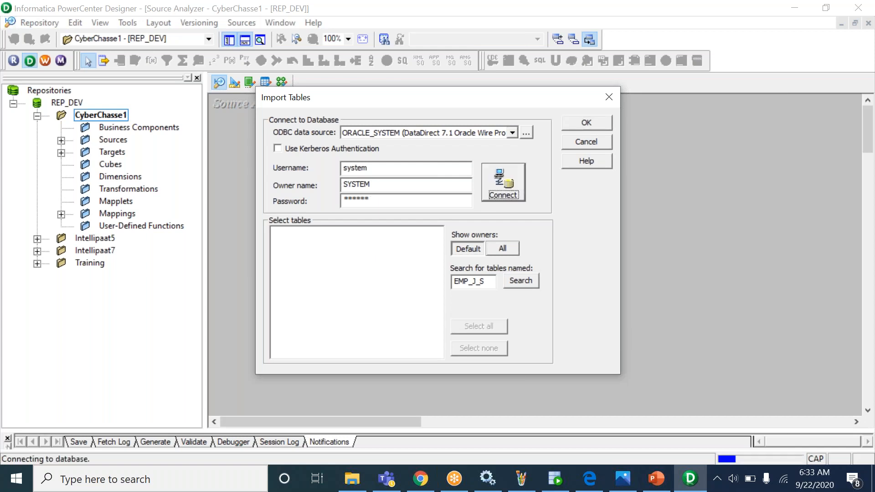
- Select EMP_J_S under the SYSTEM tables and import it as a source
click(275, 233)
click(288, 243)
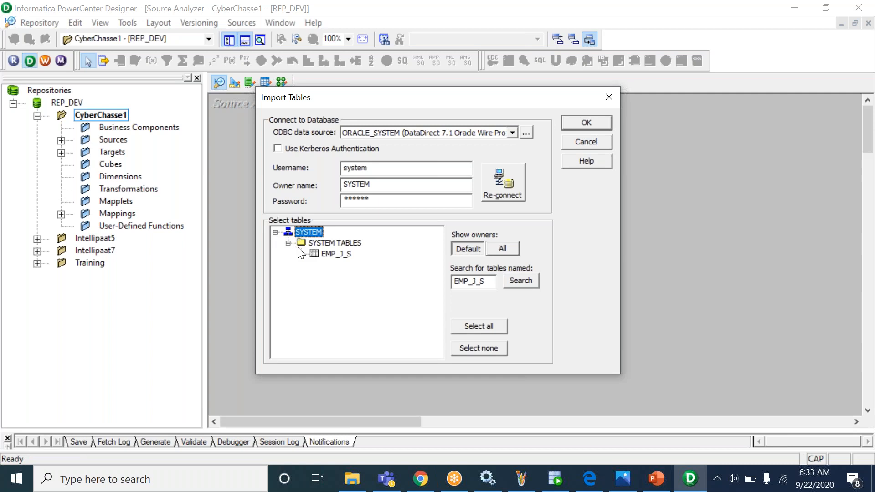
click(337, 254)
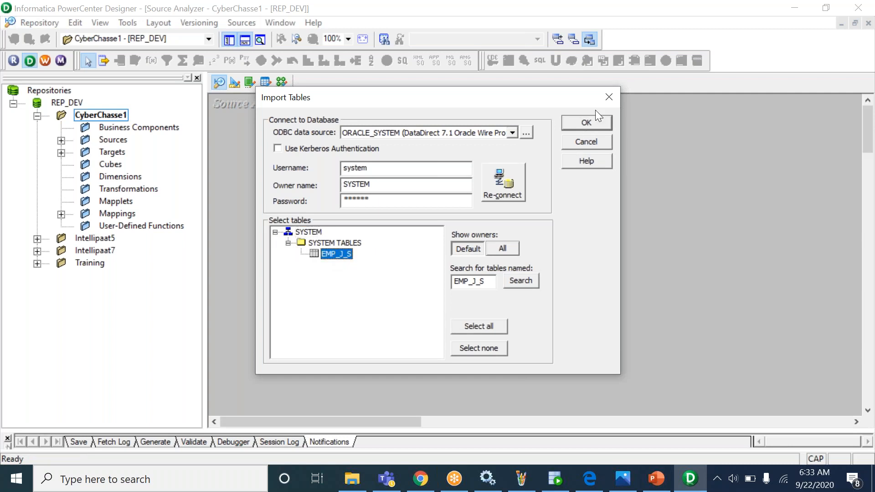
click(590, 120)
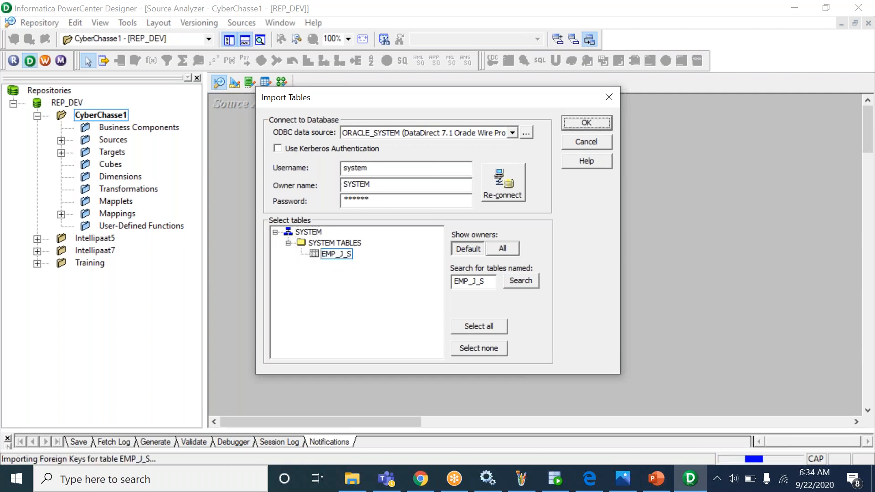
key(alt+Tab)
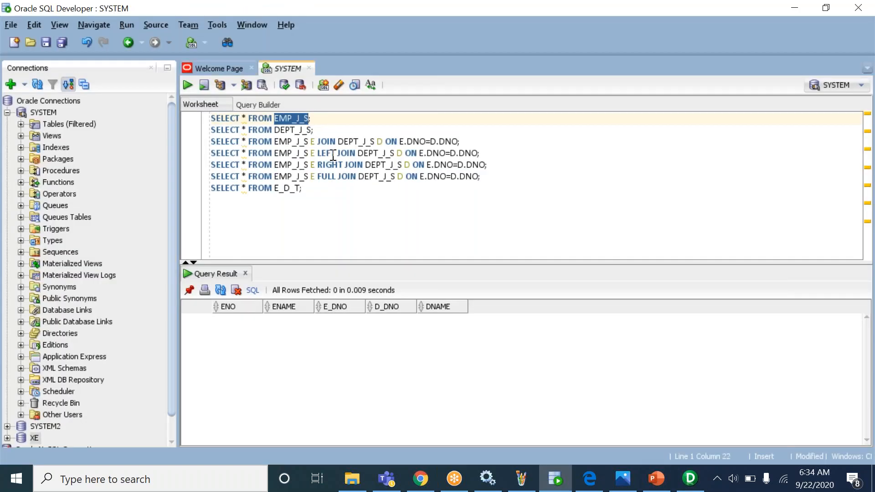
- Import DEPT_J_S from ORACLE_SYSTEM as a source, using the name copied from SQL Developer
double_click(297, 131)
key(ctrl+c)
key(alt+Tab)
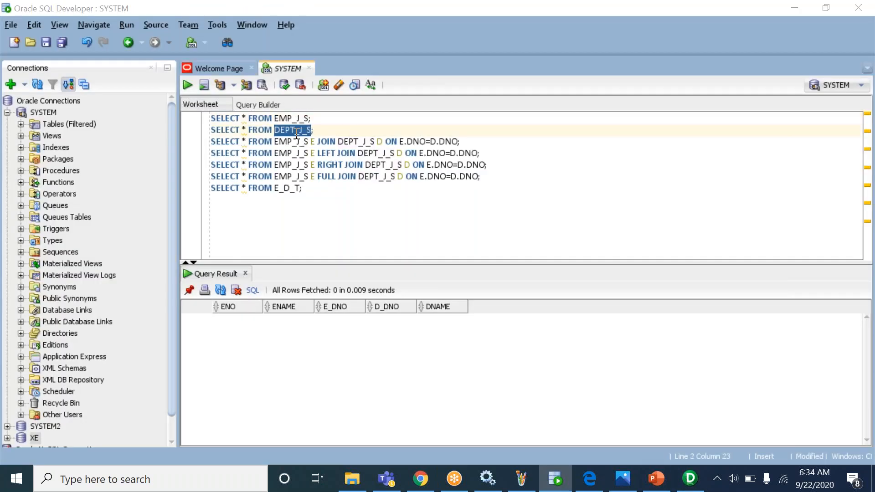
key(alt+s)
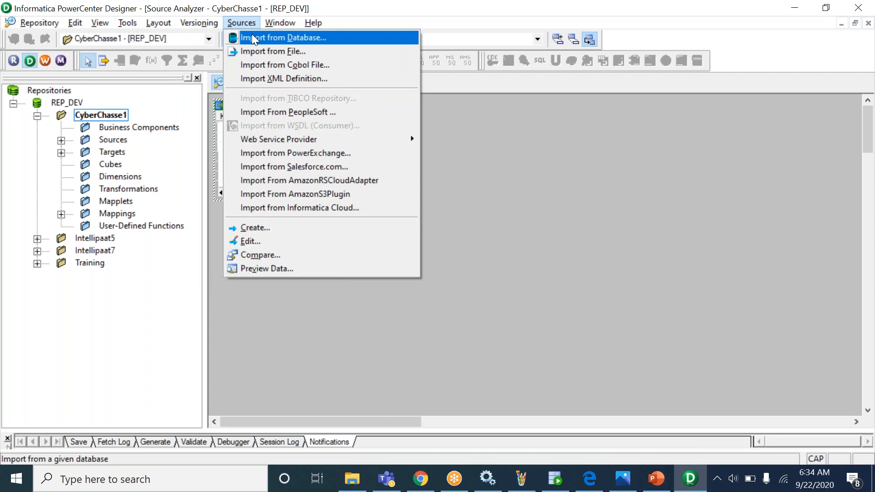
click(252, 35)
click(462, 281)
key(ctrl+v)
click(510, 200)
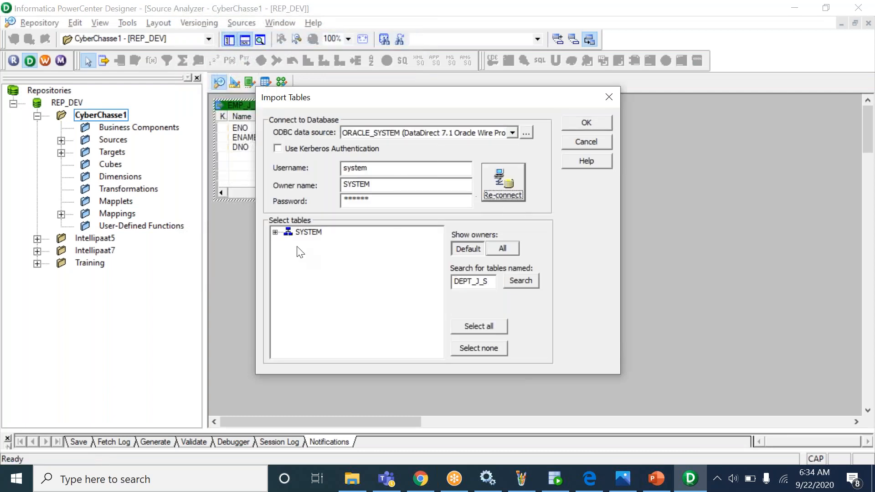
click(275, 232)
click(289, 243)
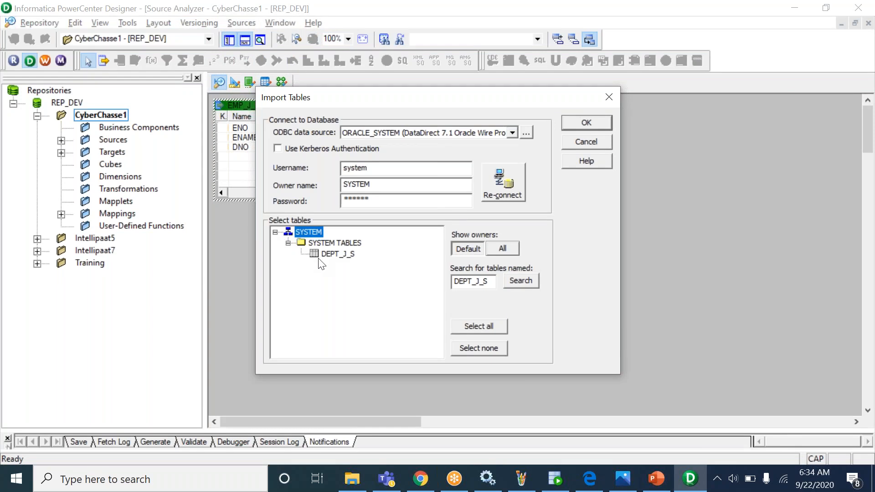
click(337, 254)
click(584, 124)
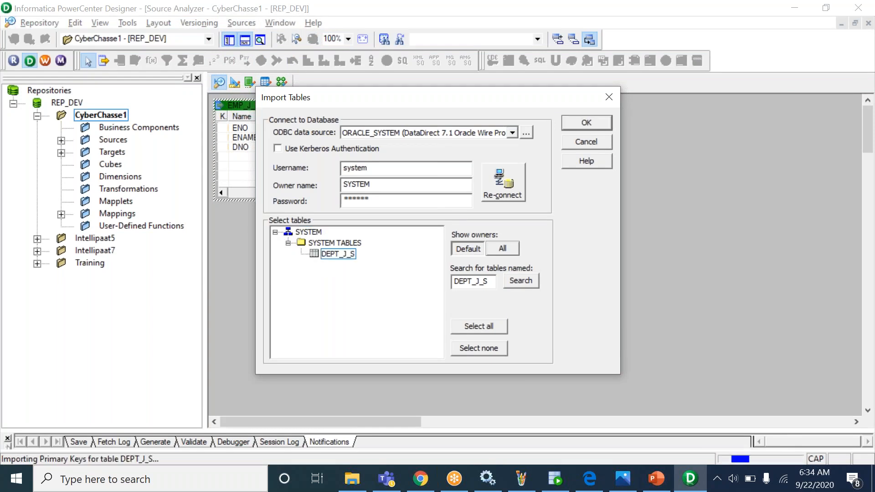
- Move DEPT_J_S to the right of EMP_J_S and select the E_D_T table name in the worksheet
drag(280, 105, 457, 116)
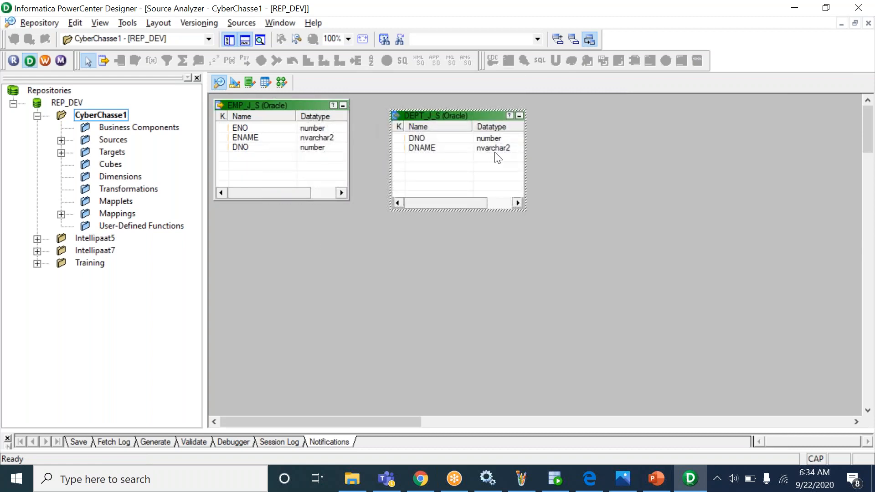
key(alt+Tab)
double_click(290, 186)
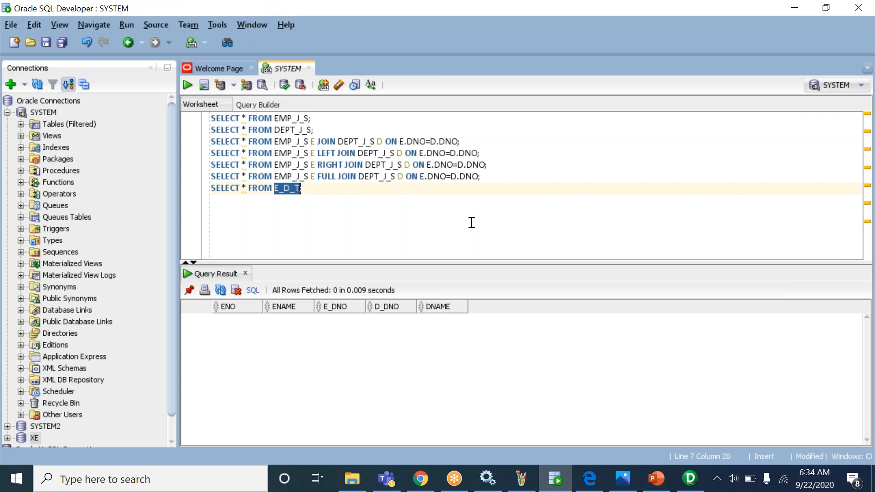
- Switch to the Target Designer and clear all definitions from its workspace
key(alt+Tab)
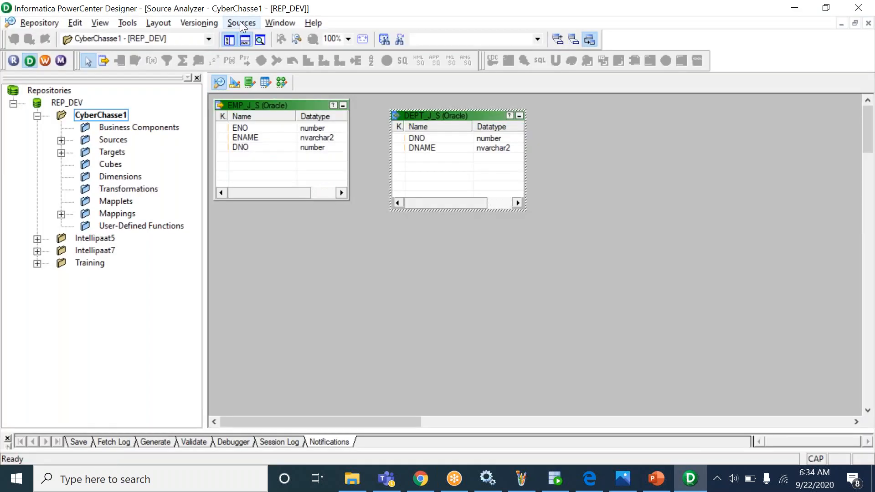
click(235, 83)
right_click(403, 125)
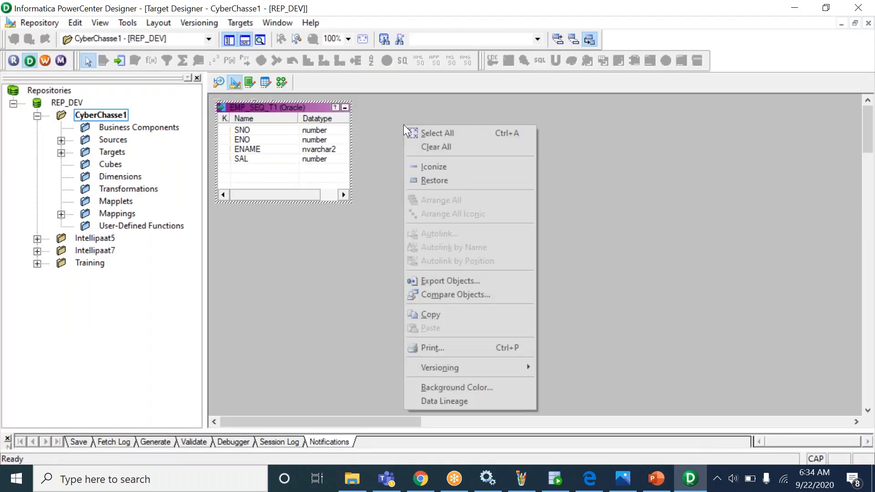
click(469, 147)
- Start a database target import searching for E_D_T and connect with the database credentials
click(240, 23)
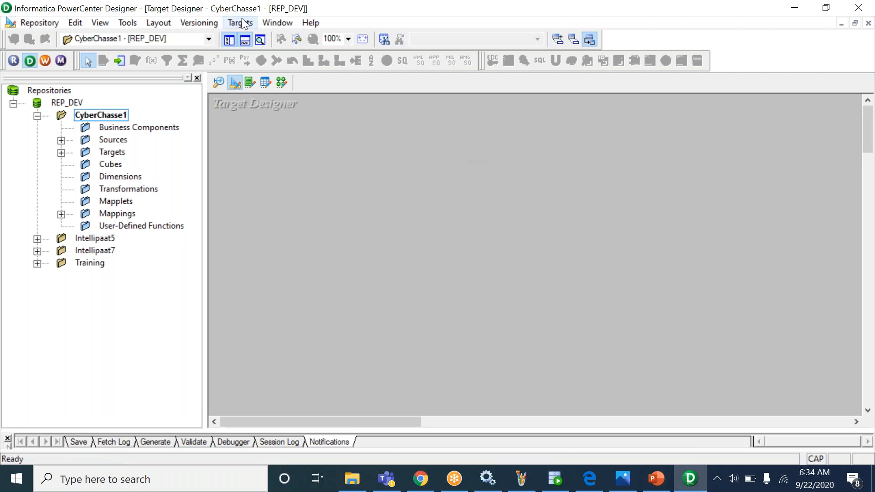
click(291, 38)
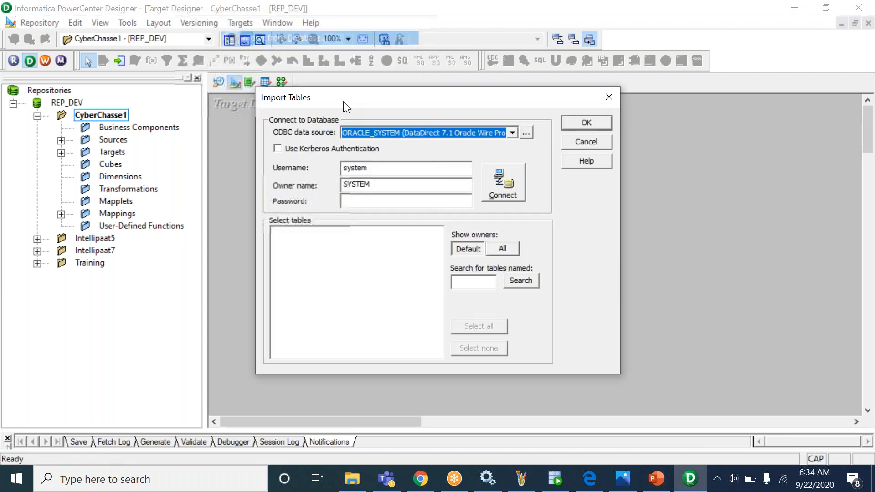
click(477, 282)
text(E_D_T)
drag(378, 169, 313, 160)
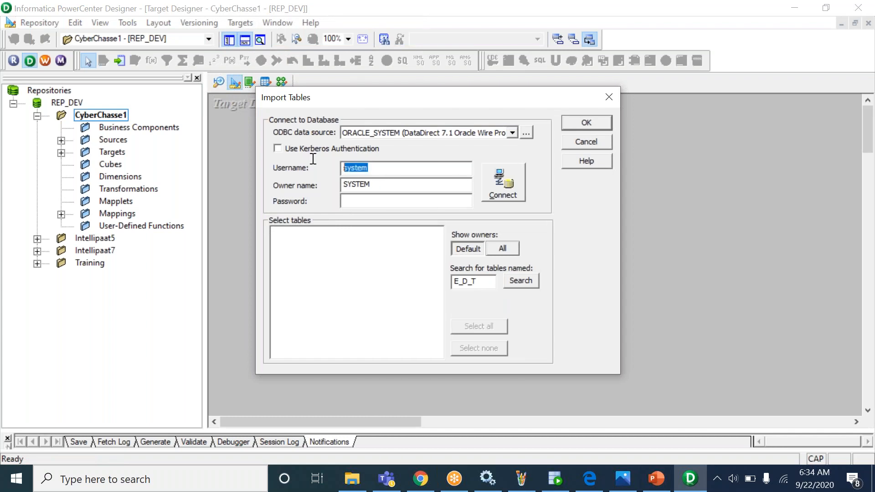
key(ctrl+c)
key(Tab)
key(Tab)
key(ctrl+v)
key(Return)
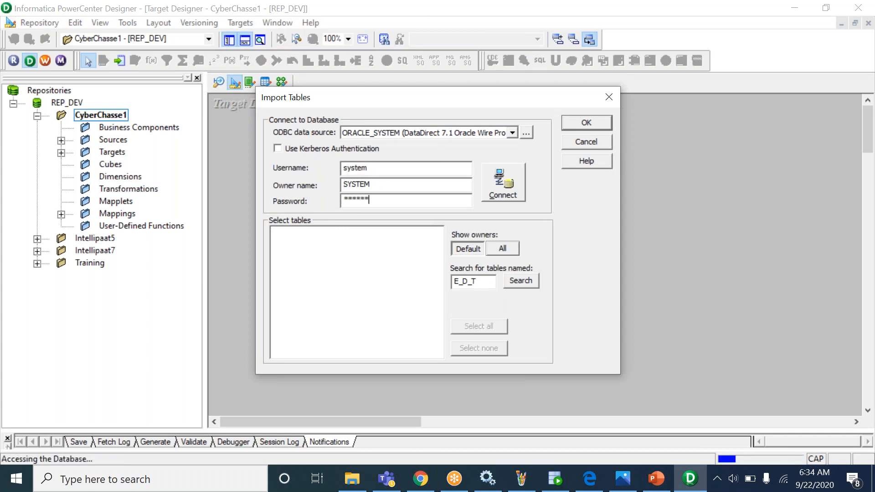
- Select E_D_T under the SYSTEM tables and import it as an Oracle target
click(276, 233)
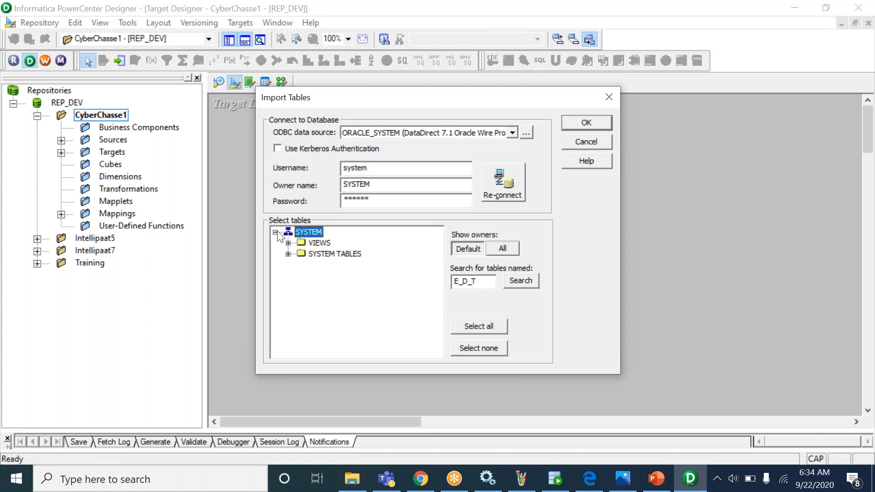
click(288, 254)
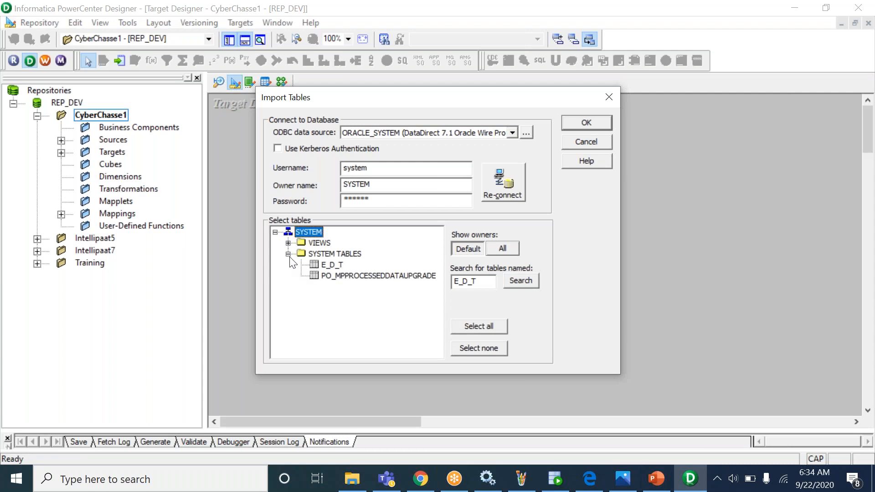
click(328, 265)
click(585, 123)
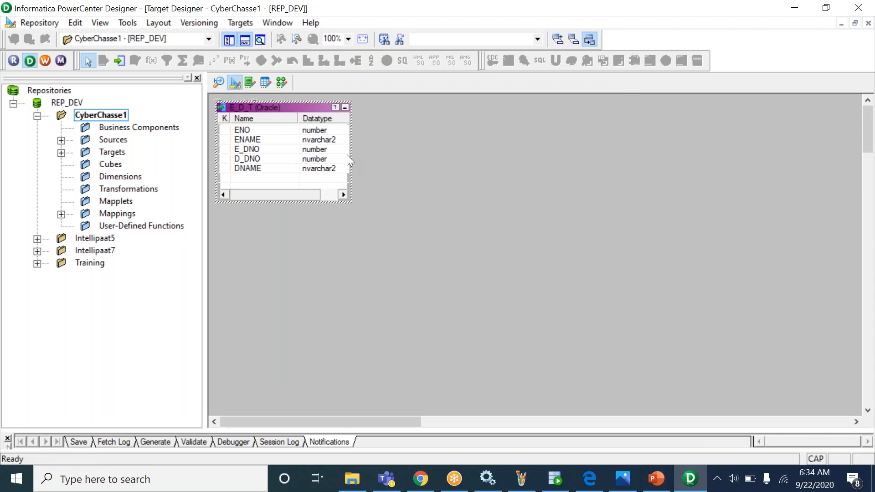
click(285, 83)
- Begin a new mapping and enter m_EMP_JOIN_S_T as its name, leaving it unconfirmed
click(245, 23)
click(254, 38)
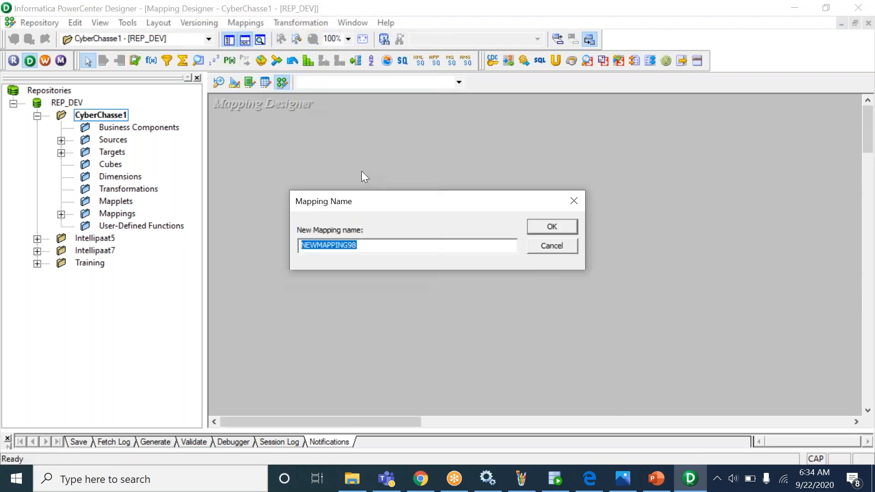
text(m_EMP_JOIN_S_T)
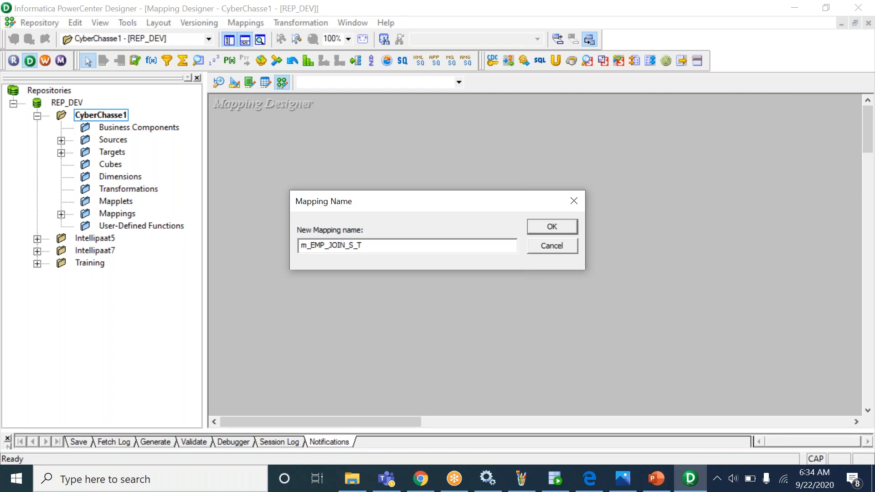
drag(371, 246, 271, 236)
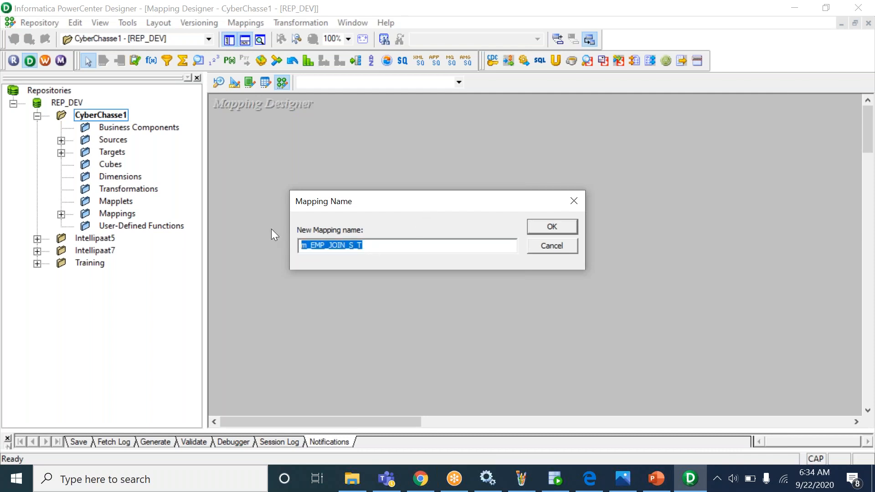
click(540, 229)
click(219, 82)
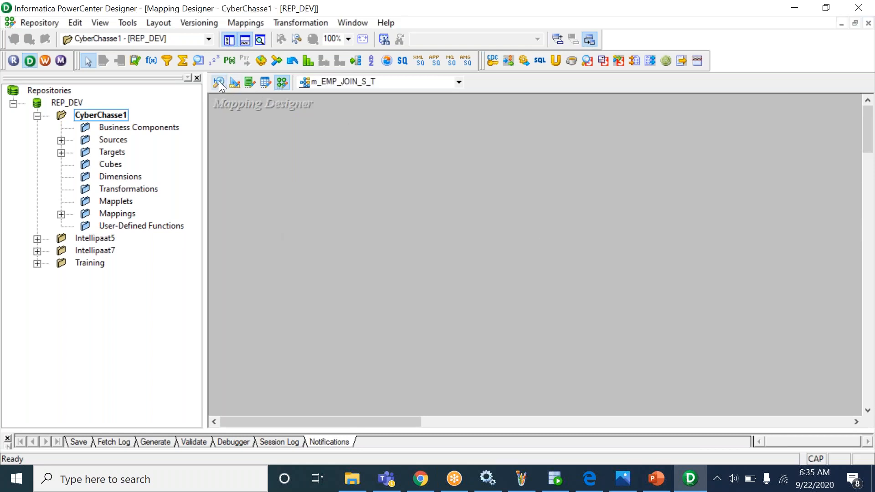
right_click(609, 152)
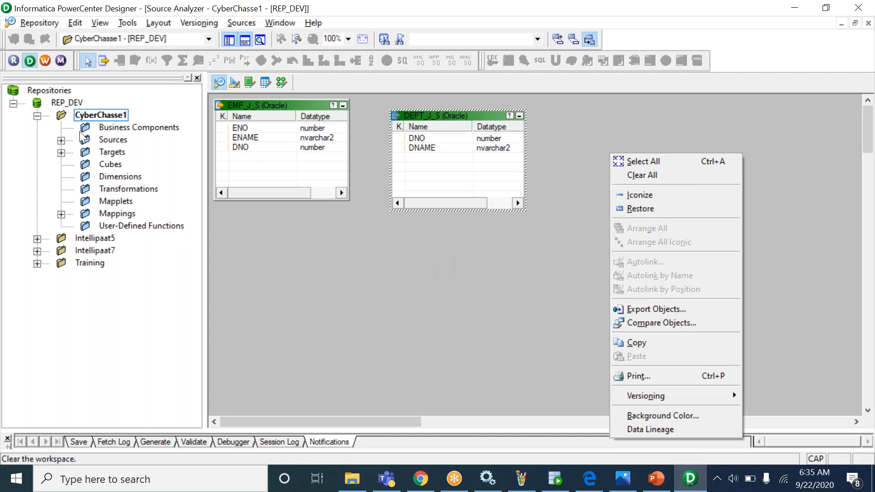
click(62, 141)
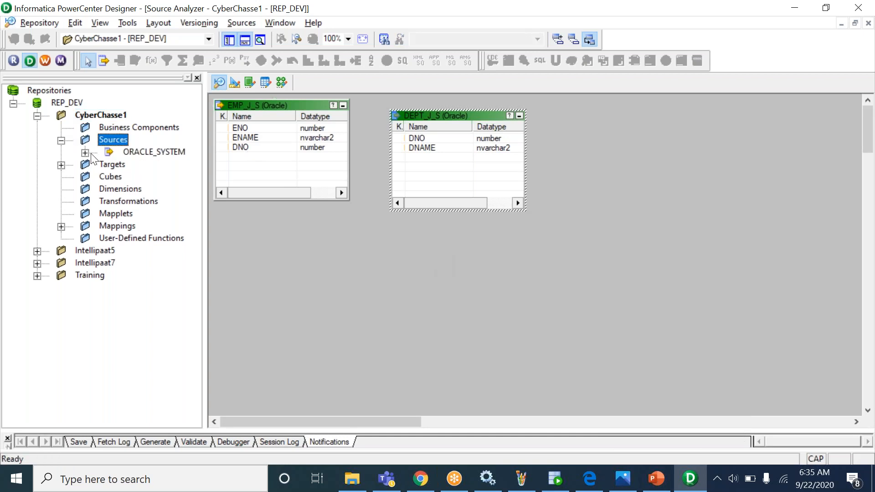
click(86, 153)
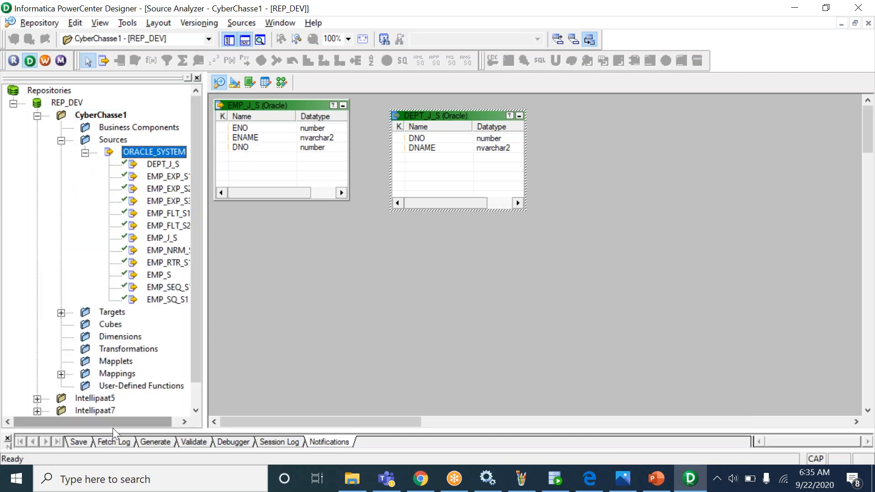
drag(111, 423, 160, 420)
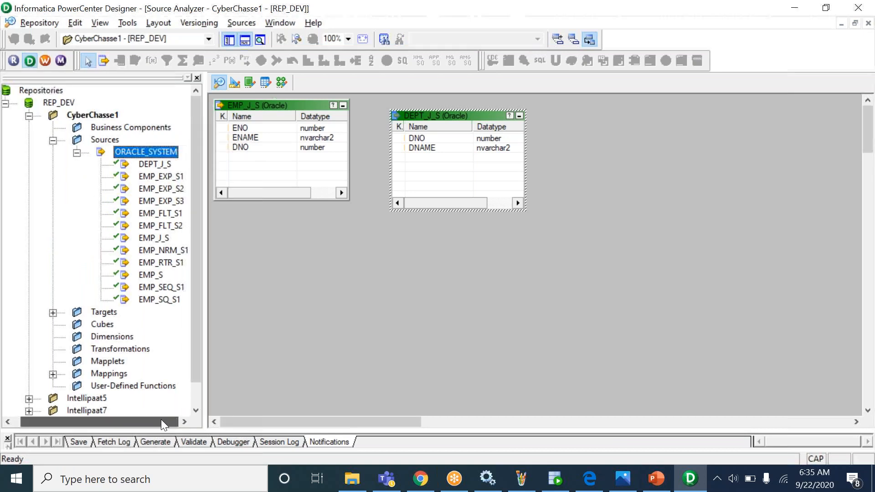
click(272, 139)
right_click(272, 139)
click(281, 174)
click(331, 272)
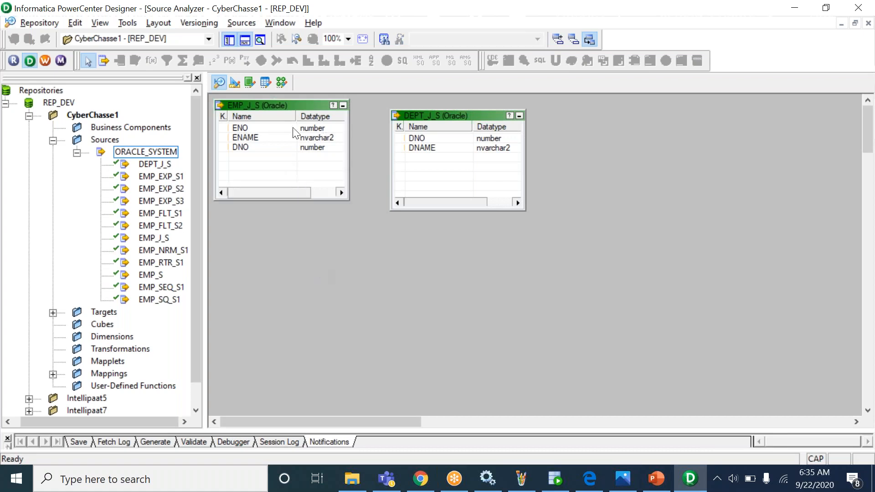
click(284, 105)
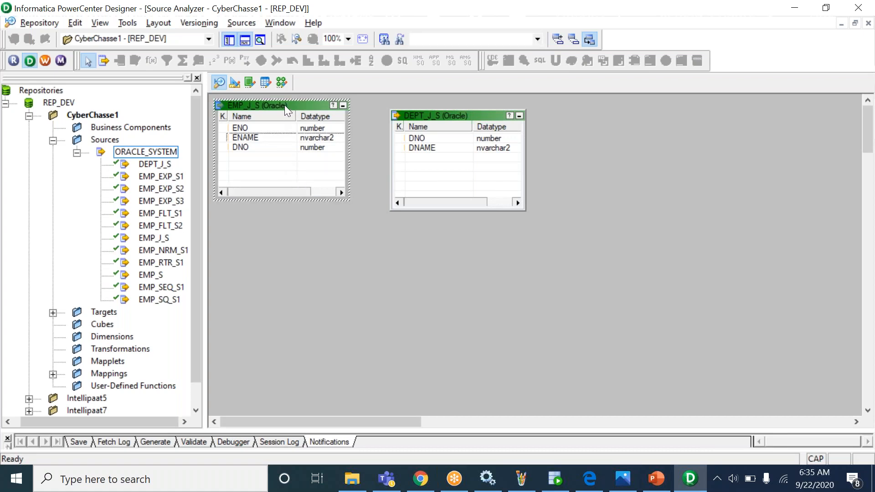
key(Delete)
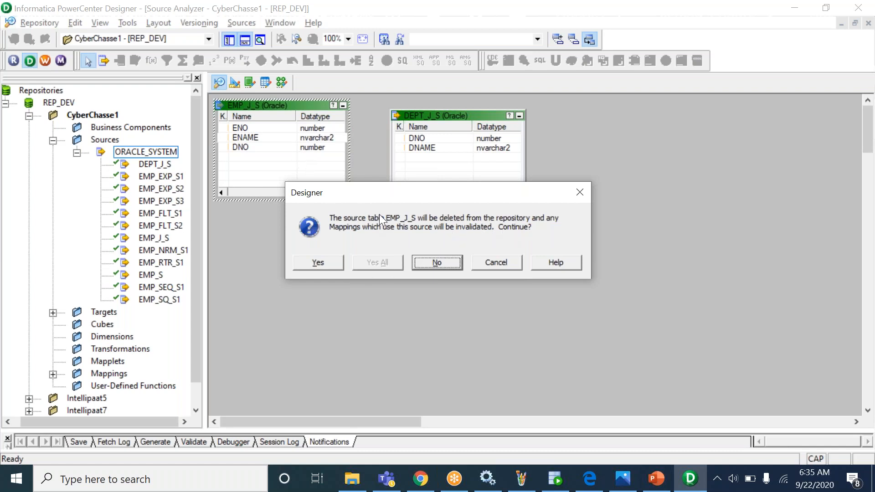
click(434, 261)
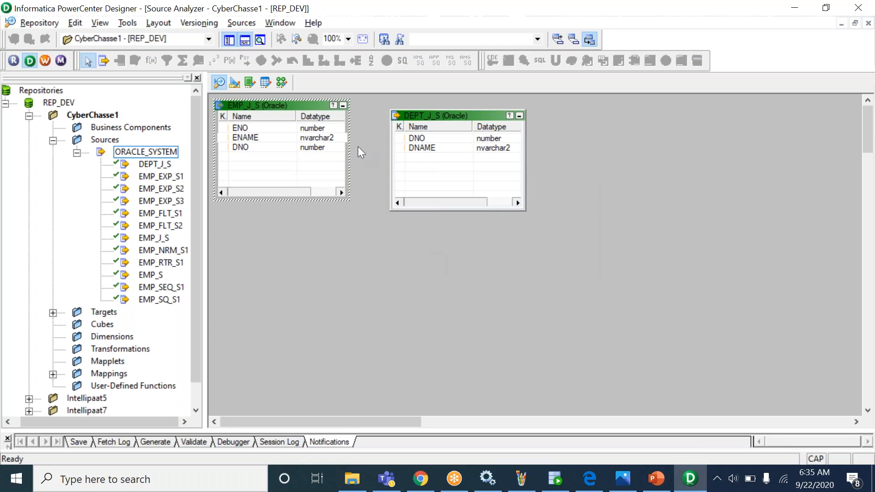
click(323, 131)
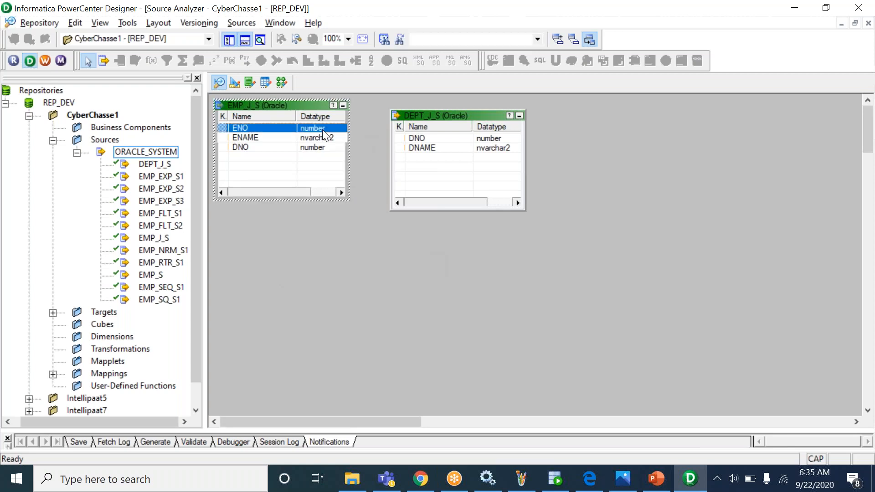
click(364, 243)
right_click(366, 249)
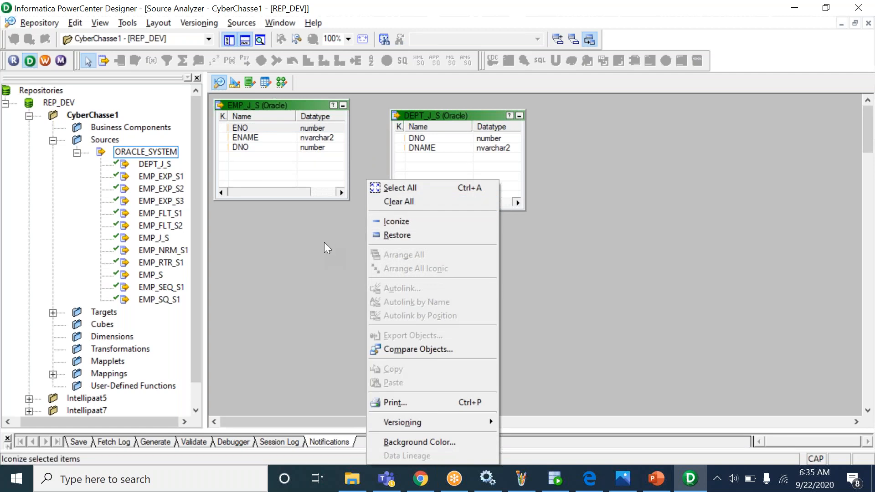
click(294, 138)
right_click(352, 258)
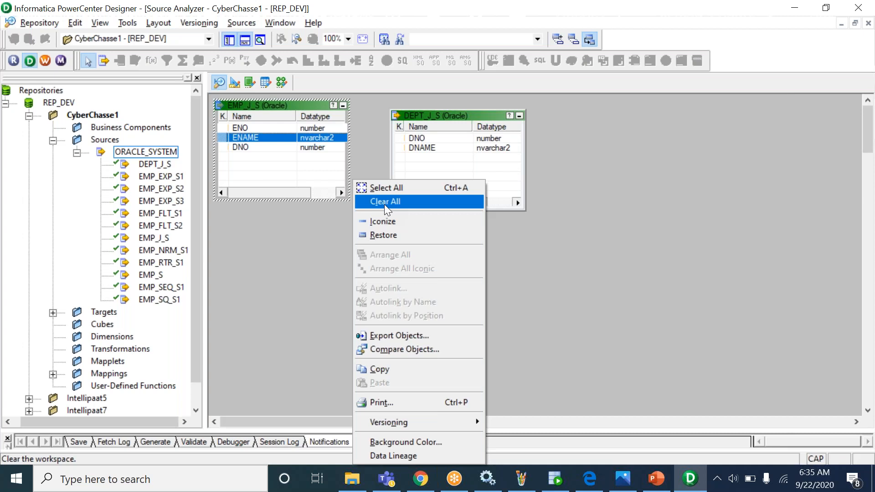
click(338, 241)
click(334, 148)
click(447, 149)
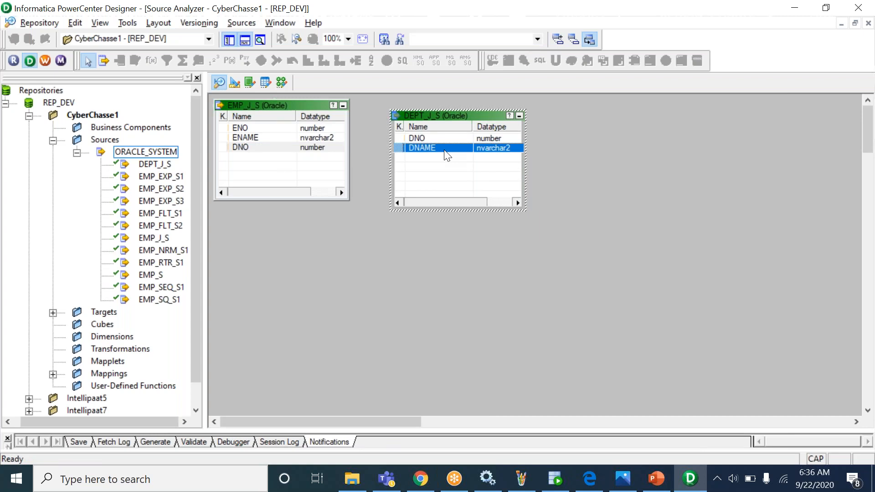
- Drag the EMP_J_S and DEPT_J_S sources onto the m_EMP_JOIN_S_T mapping canvas
click(280, 81)
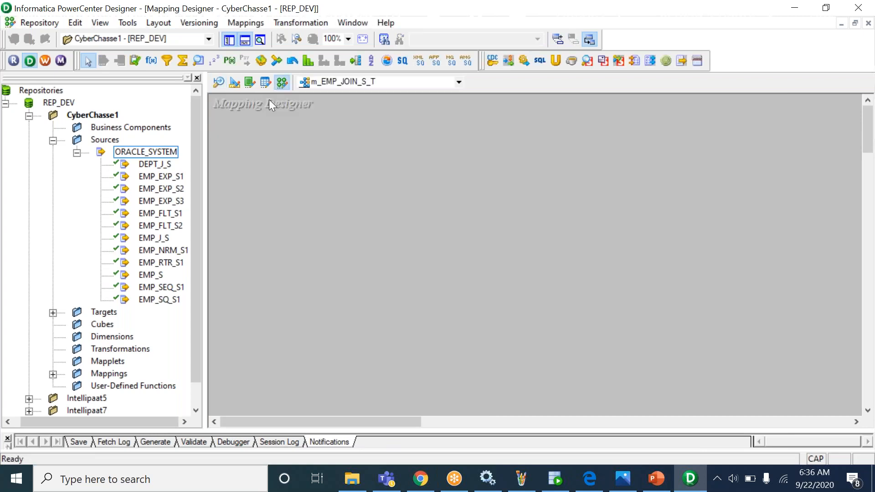
click(169, 422)
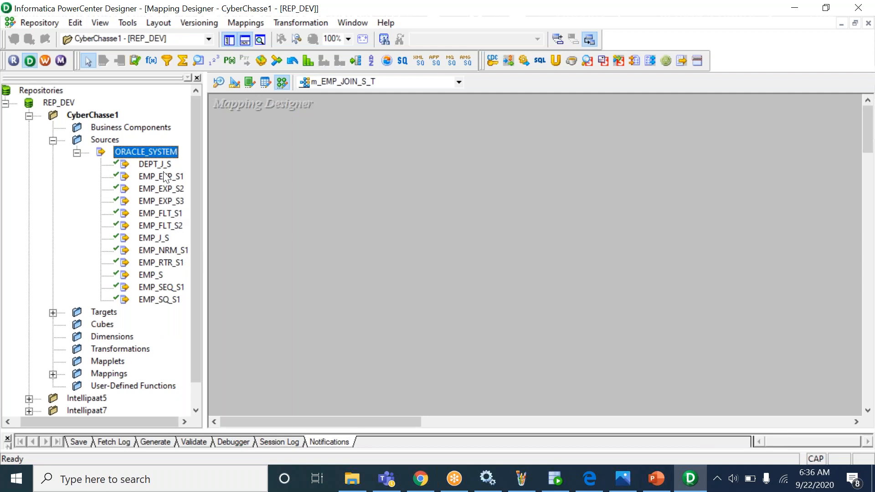
click(164, 237)
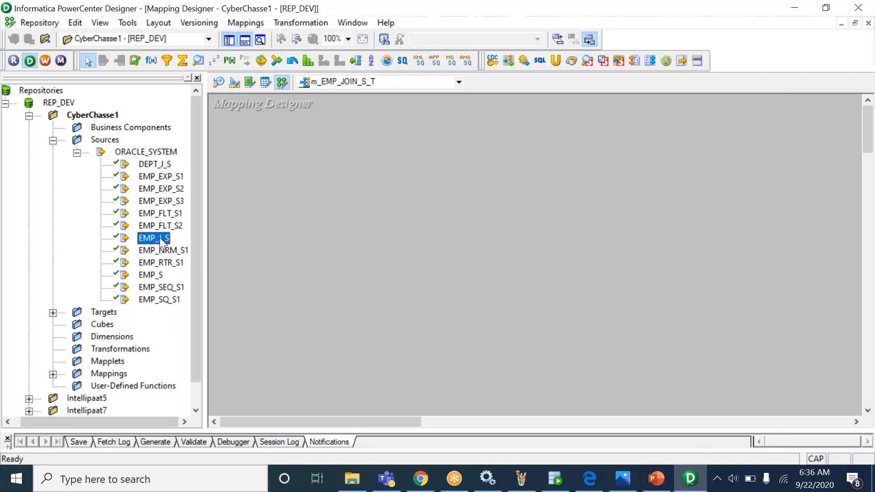
drag(268, 186, 267, 186)
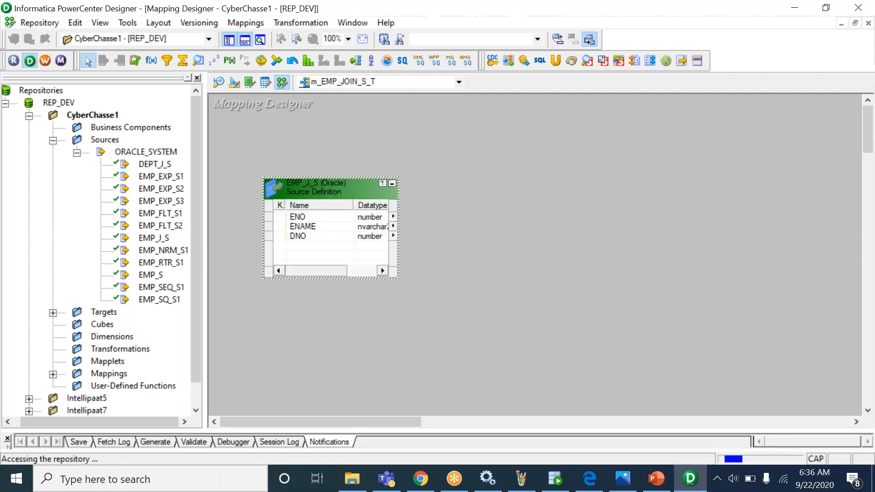
click(168, 168)
drag(170, 175, 223, 248)
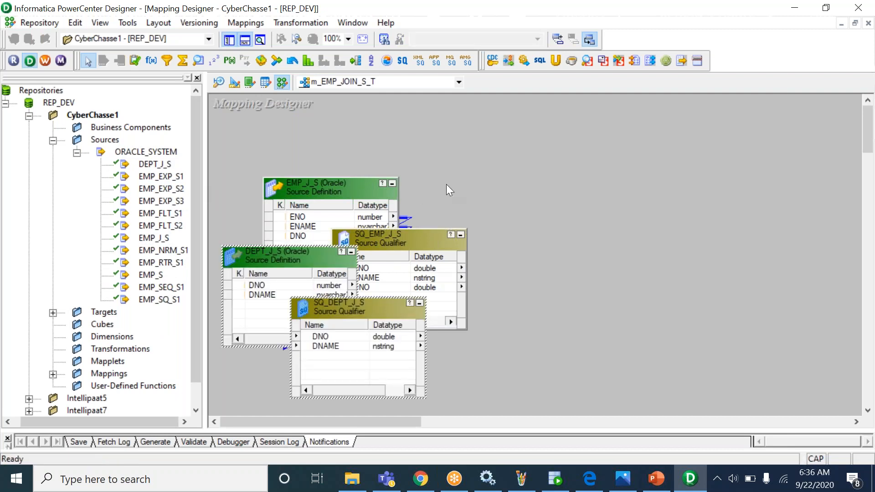
- Arrange each source with its Source Qualifier, SQ_EMP_J_S and SQ_DEPT_J_S, side by side
drag(343, 192, 313, 139)
drag(392, 234, 453, 135)
drag(380, 307, 487, 253)
drag(438, 132, 455, 132)
drag(443, 255, 470, 262)
drag(325, 138, 313, 136)
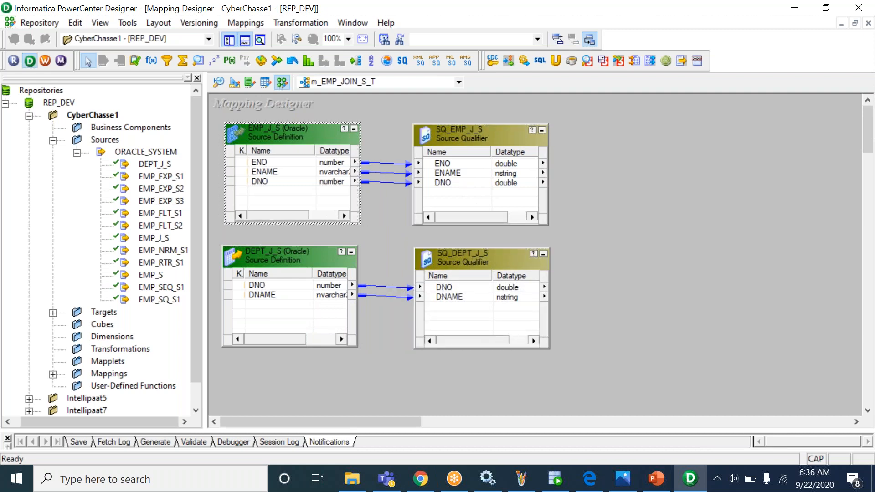
- Place the E_D_T target definition on the right side of the mapping canvas, unlinked
double_click(97, 315)
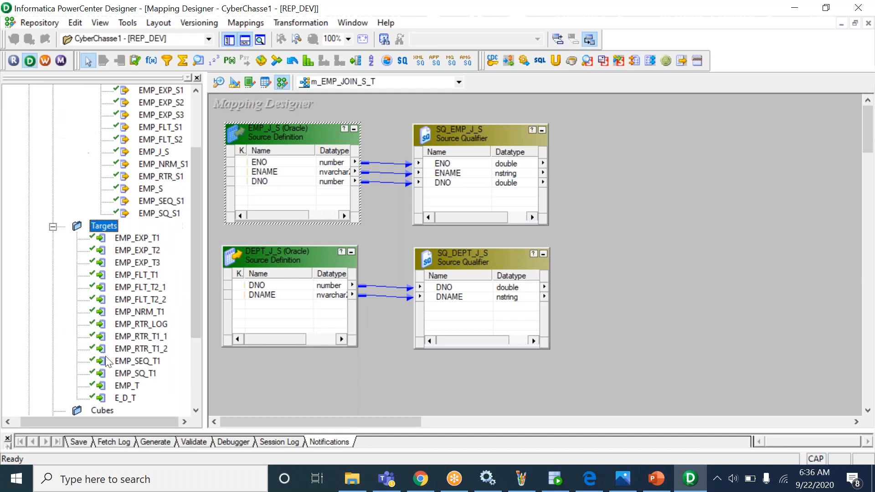
click(122, 399)
drag(119, 400, 394, 261)
drag(659, 179, 687, 170)
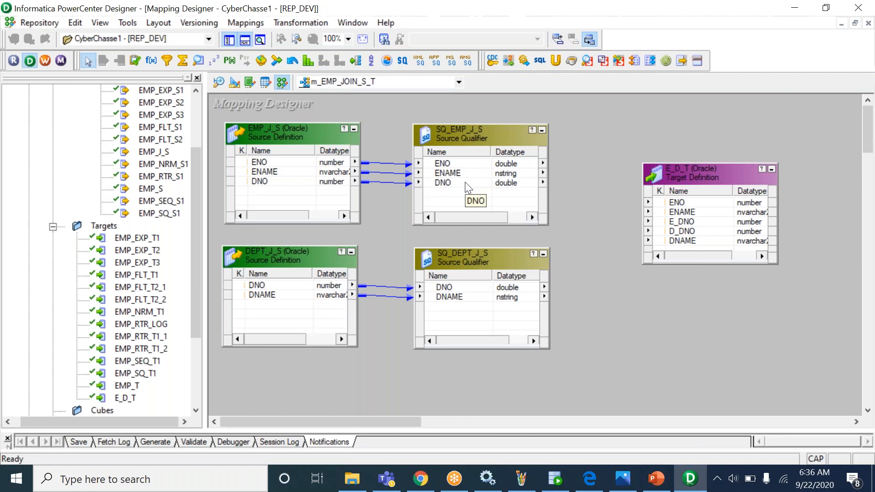
click(684, 203)
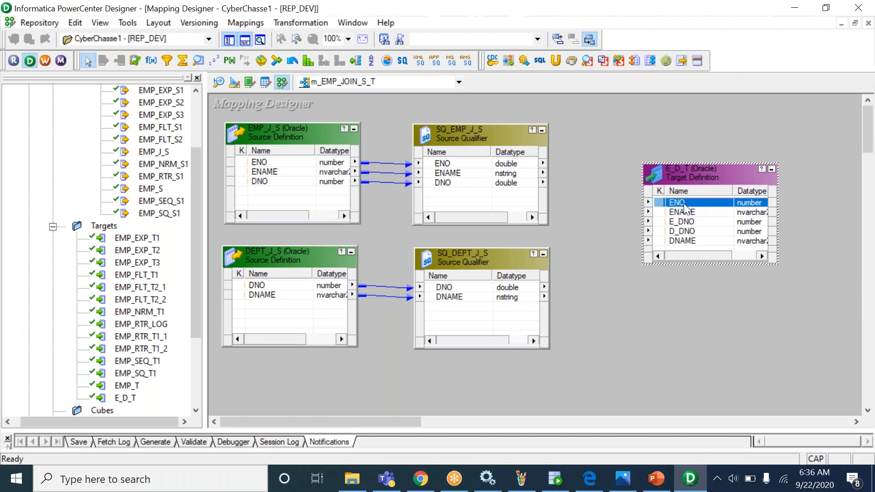
click(582, 286)
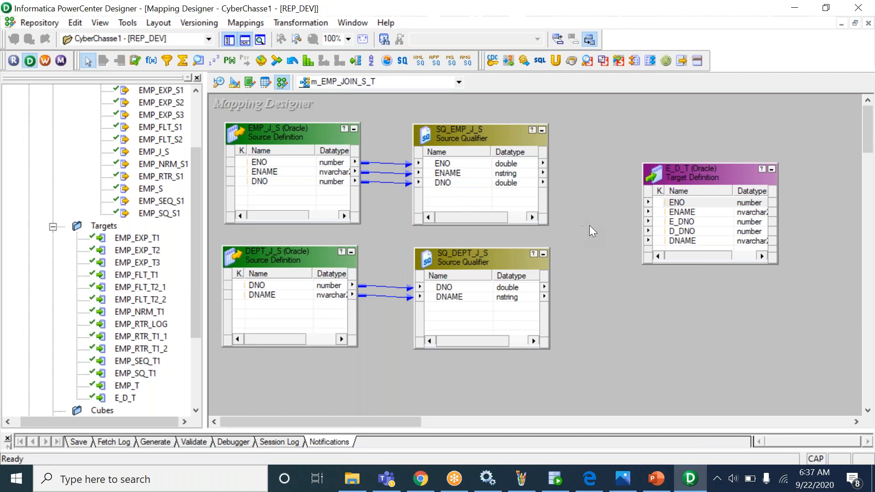
click(556, 478)
- Run the inner JOIN query of EMP_J_S and DEPT_J_S and highlight its two result rows
click(418, 196)
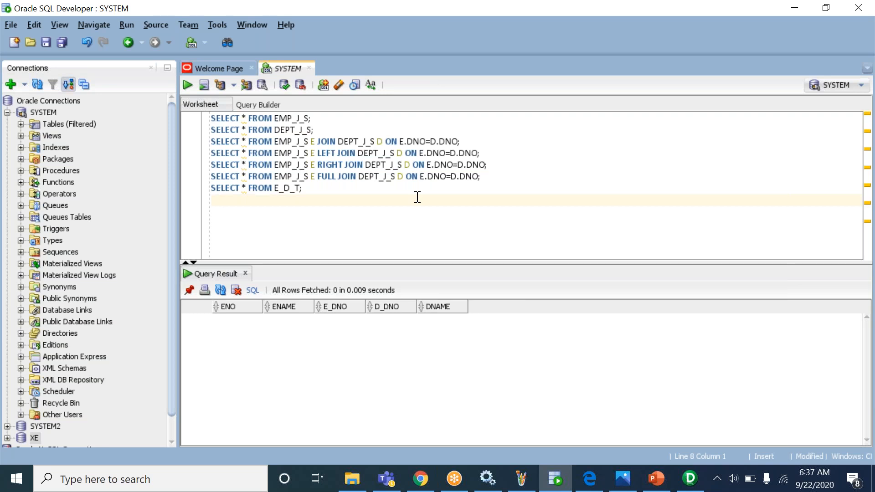
click(594, 16)
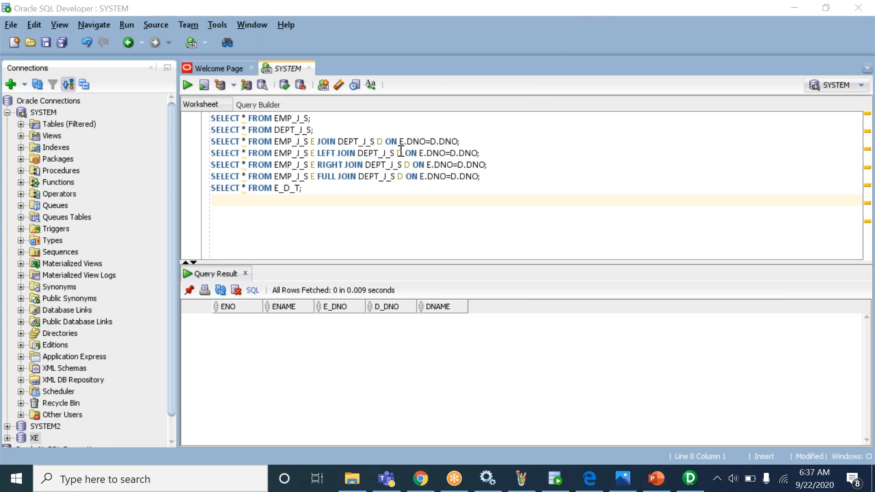
double_click(378, 141)
triple_click(378, 141)
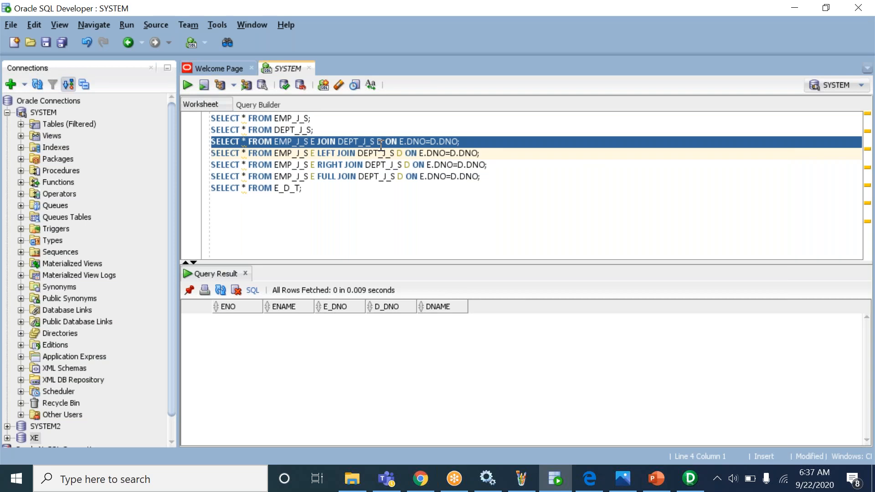
key(ctrl+Return)
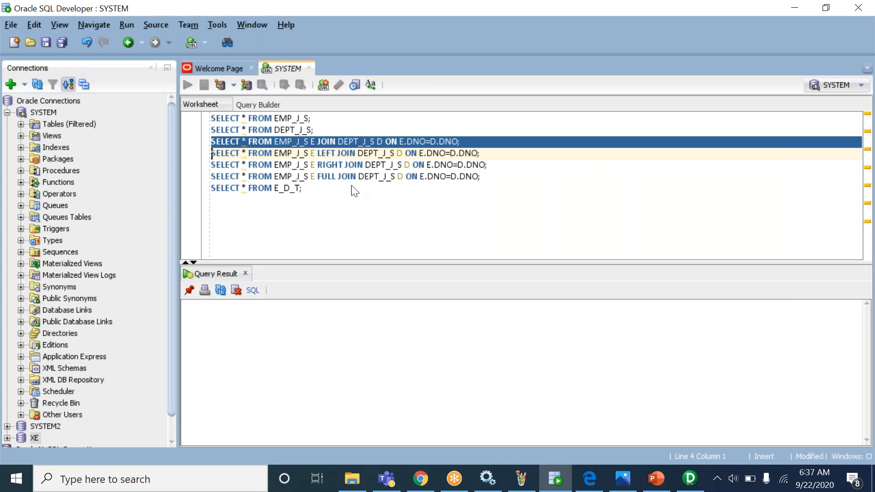
drag(226, 322, 352, 336)
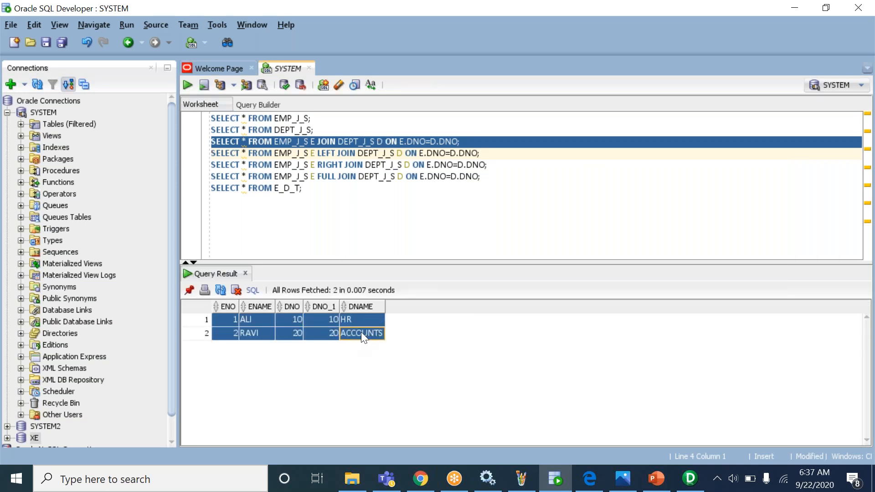
- Run the E_D_T query, reselect the JOIN statement, and go back to PowerCenter Designer
click(315, 190)
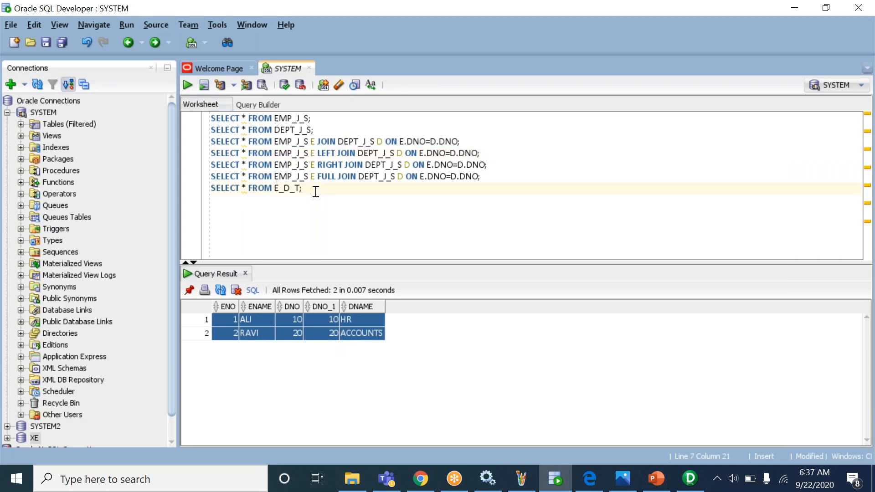
key(ctrl+Return)
double_click(331, 142)
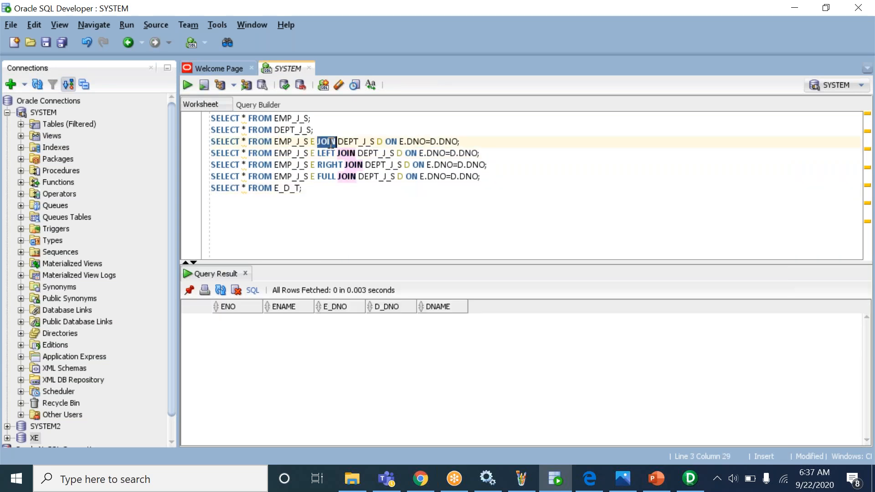
triple_click(331, 142)
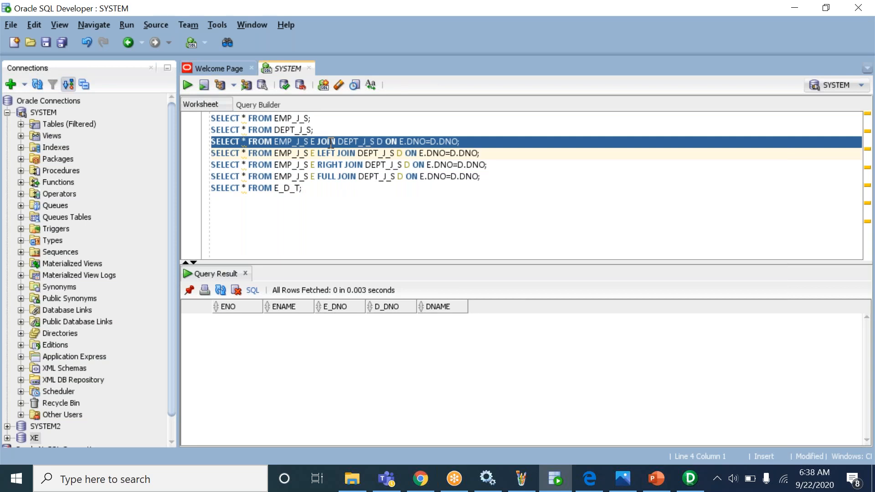
click(308, 142)
triple_click(258, 142)
click(635, 43)
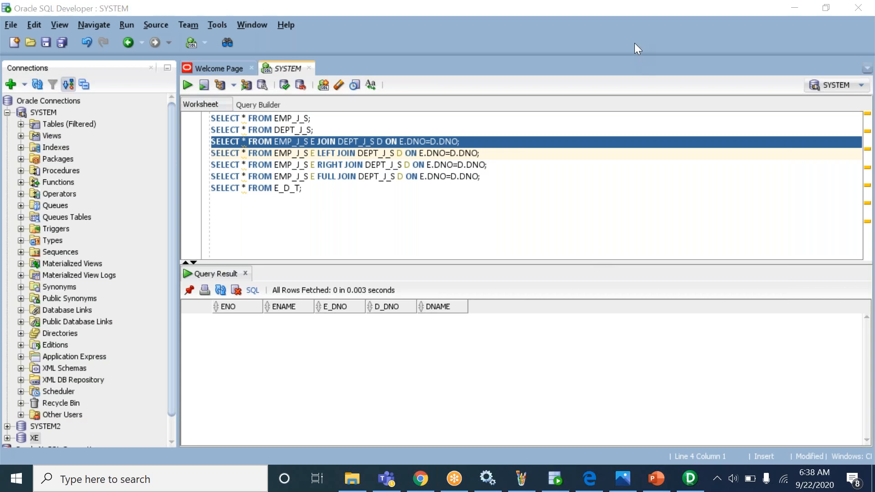
click(687, 487)
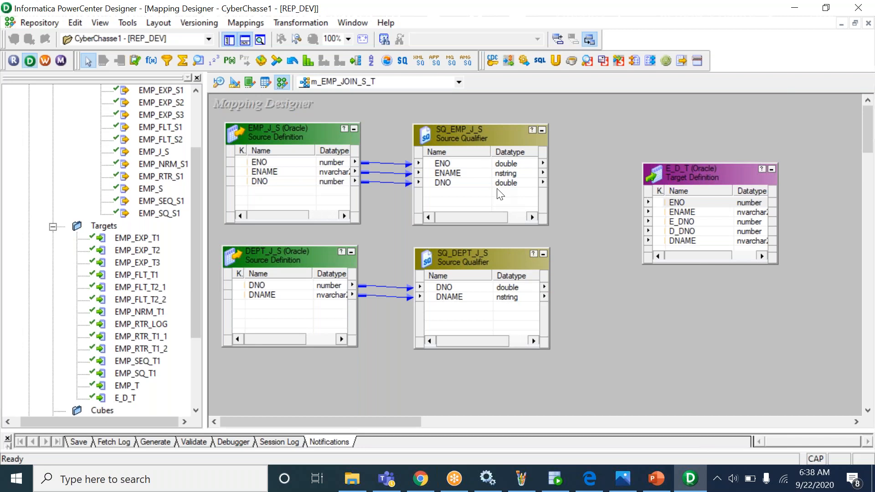
- Check that SQ_EMP_J_S's Sql Query property is empty, then return to the LEFT JOIN query in SQL Developer
click(482, 177)
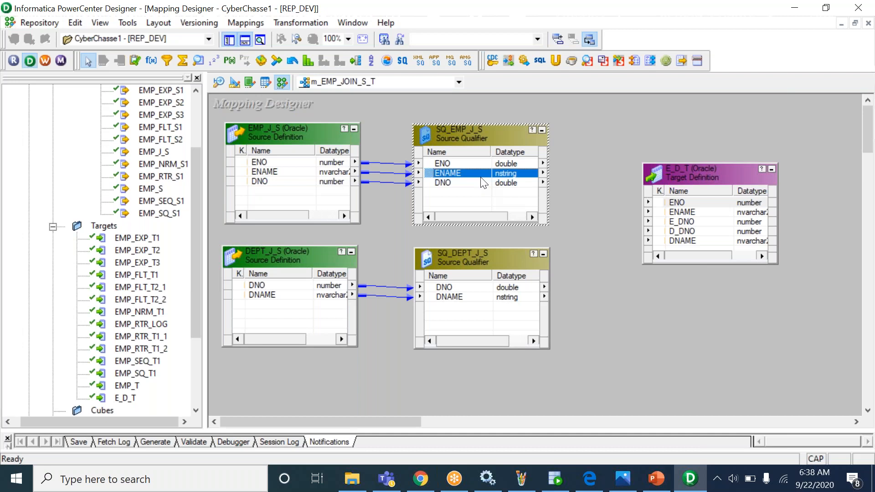
double_click(460, 131)
click(273, 128)
click(264, 187)
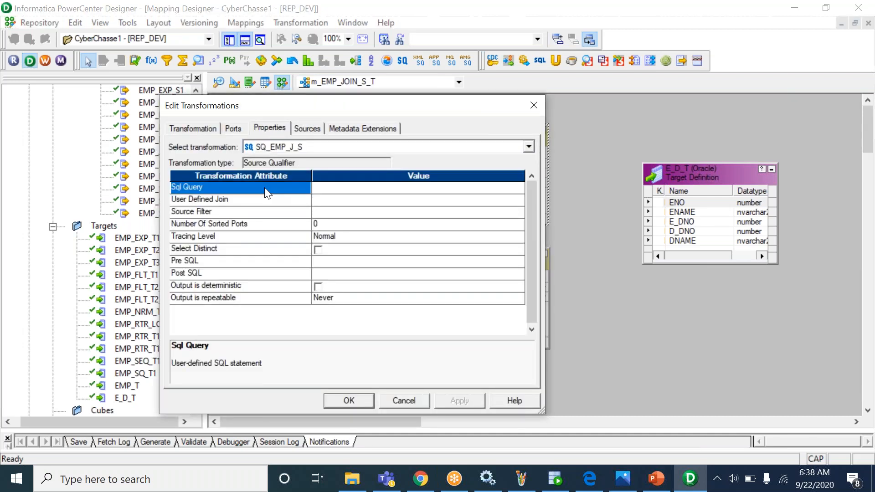
click(358, 397)
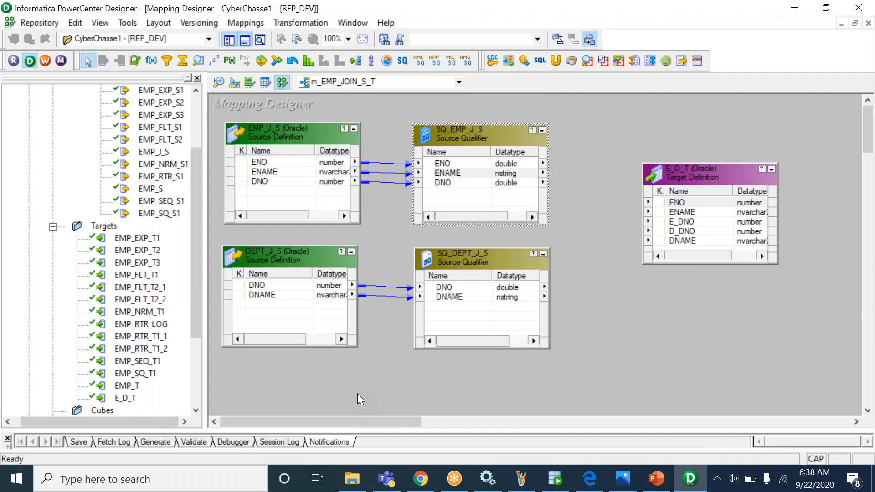
double_click(500, 298)
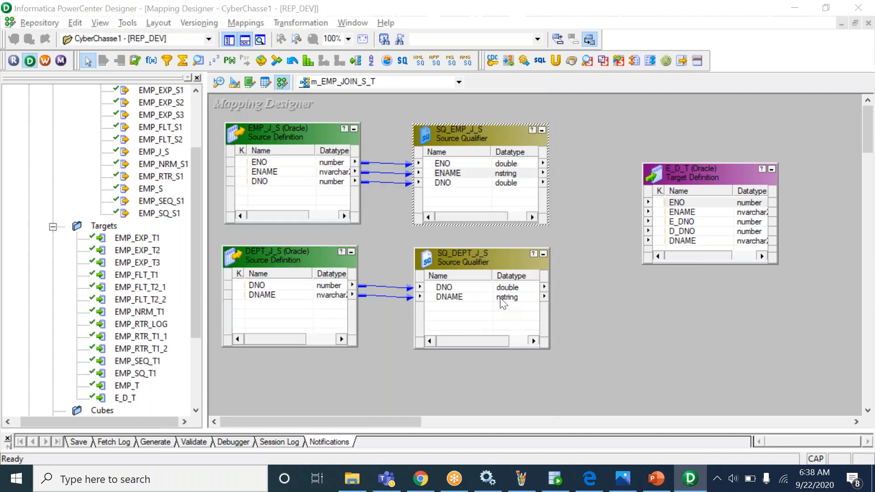
key(alt+Tab)
click(397, 153)
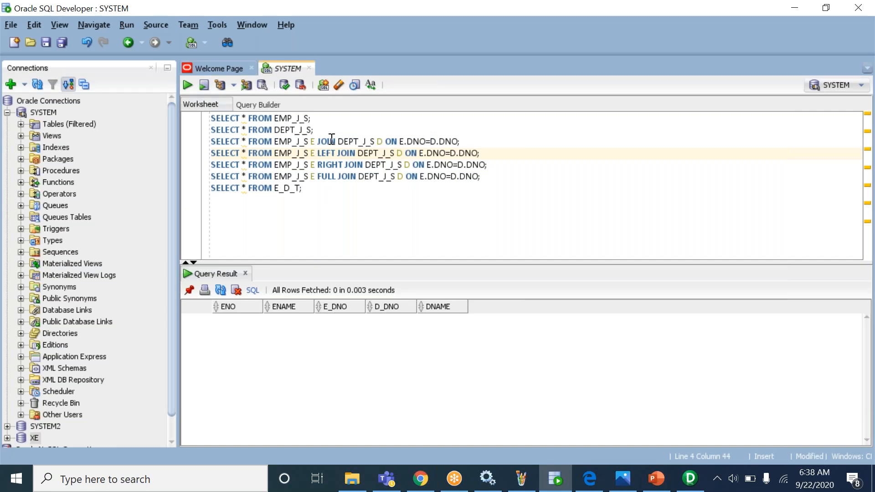
- Highlight the DNO join condition on line 3, then select SQ_EMP_J_S's DNO port in Designer
drag(400, 142, 459, 142)
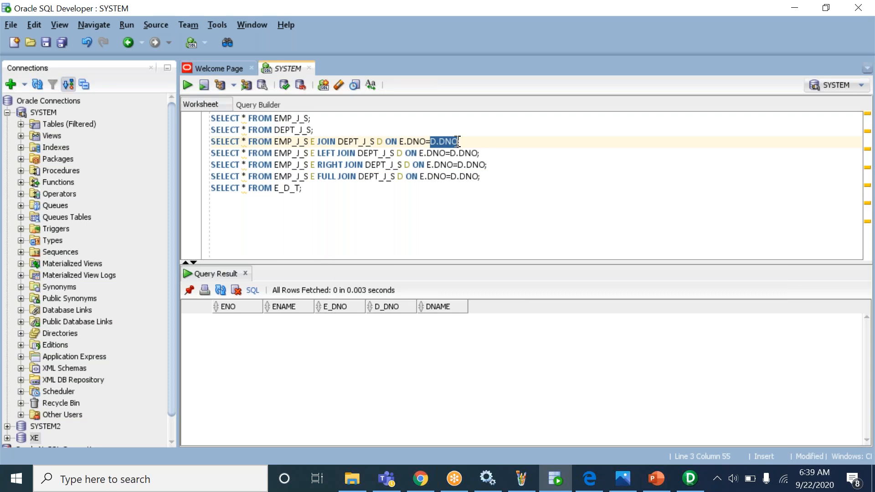
key(alt+Tab)
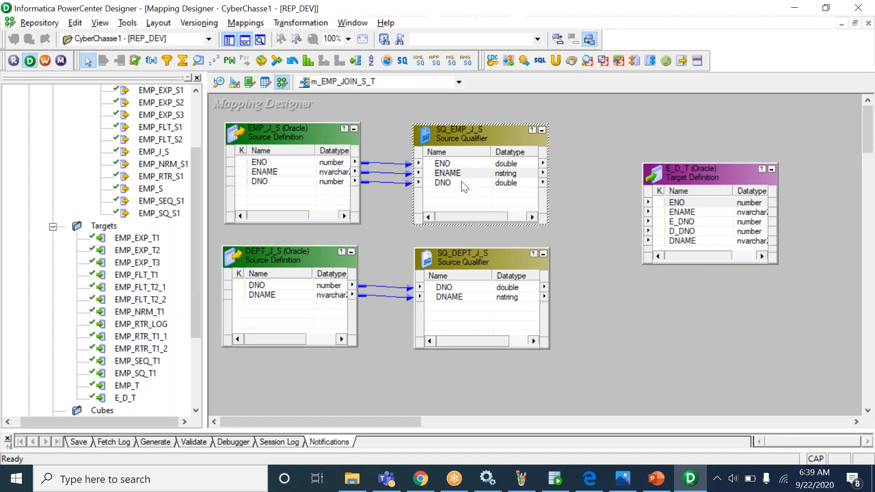
click(461, 184)
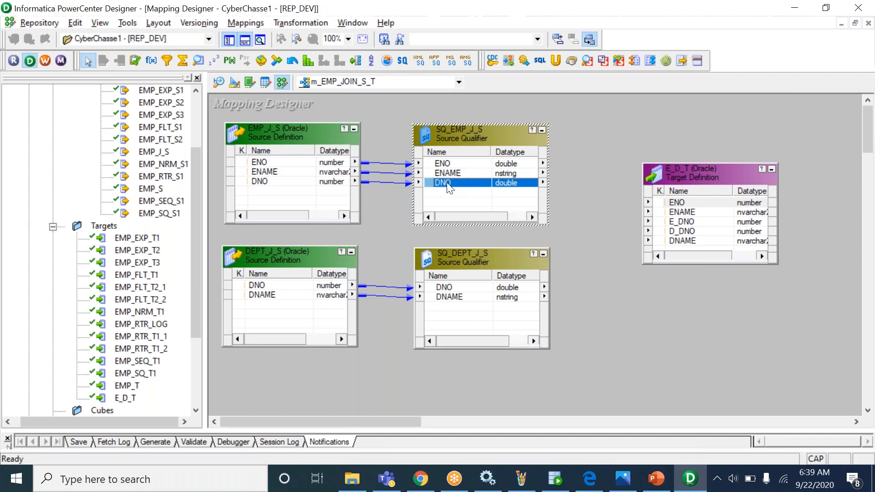
click(296, 181)
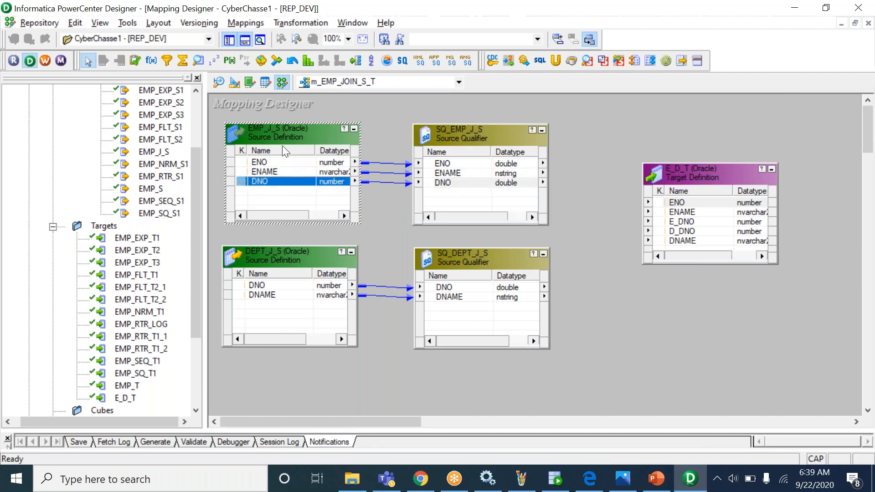
click(440, 183)
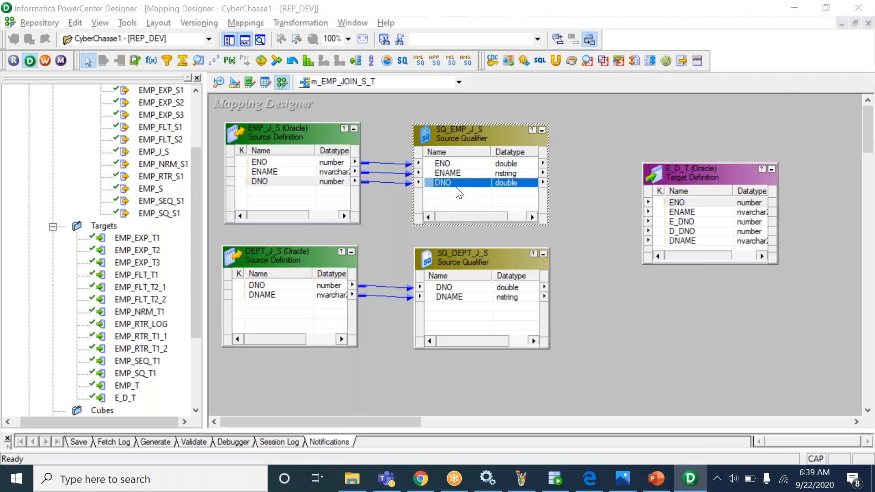
key(alt+Tab)
click(447, 142)
drag(432, 142, 459, 142)
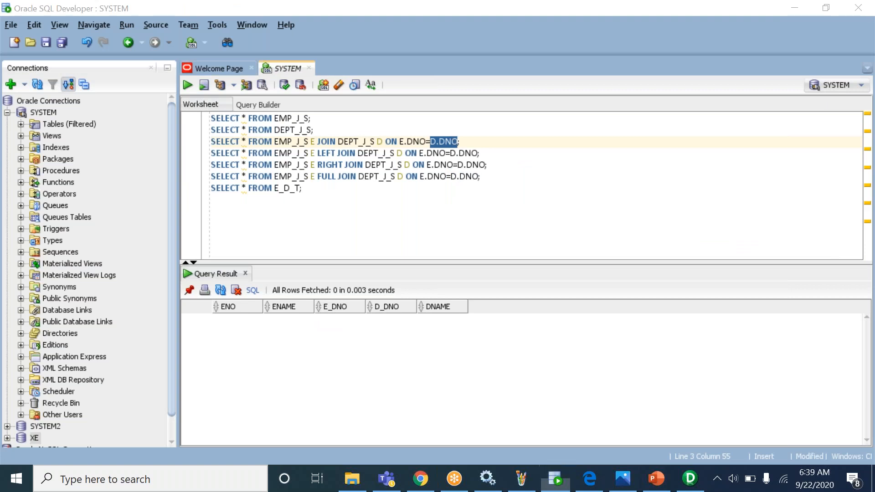
key(alt+Tab)
click(445, 182)
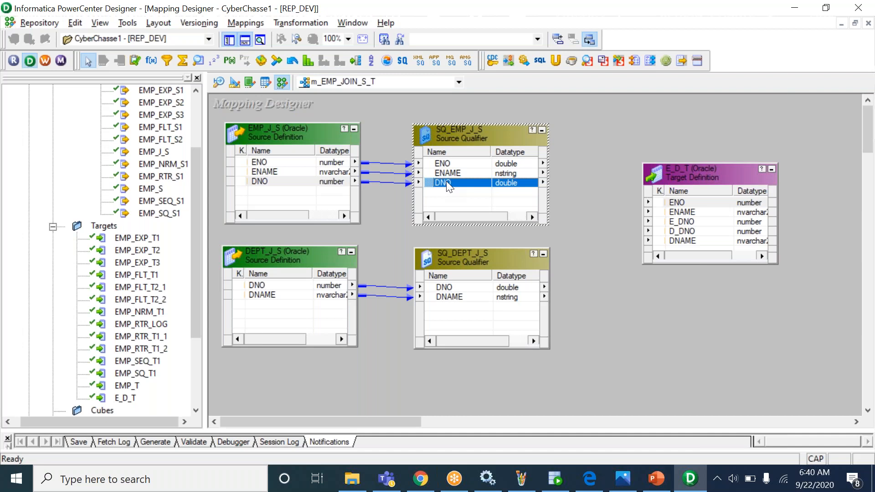
click(449, 174)
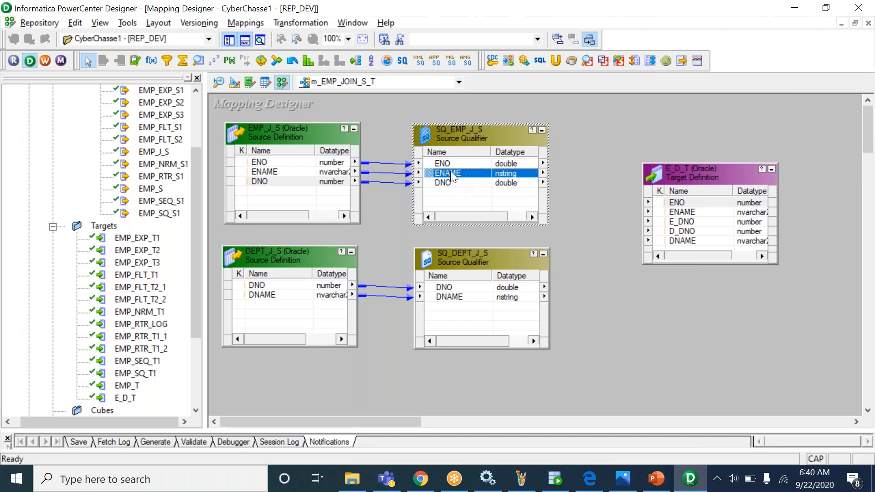
click(454, 184)
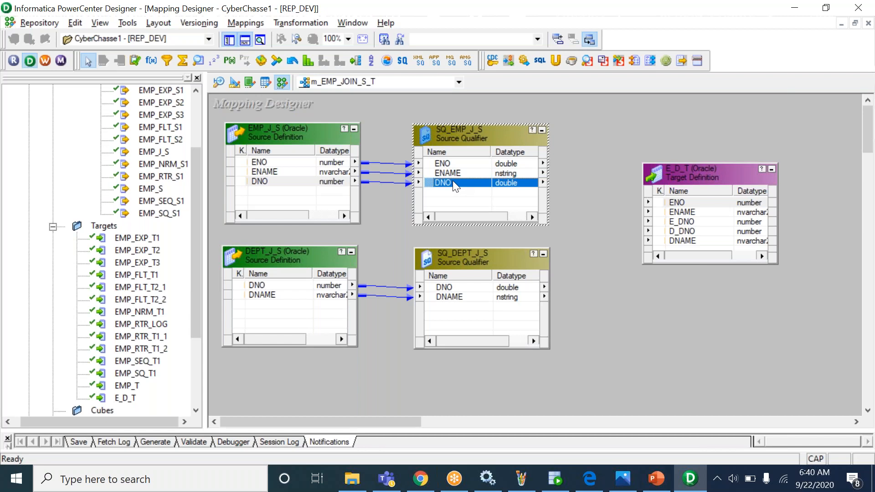
key(alt+Tab)
click(450, 145)
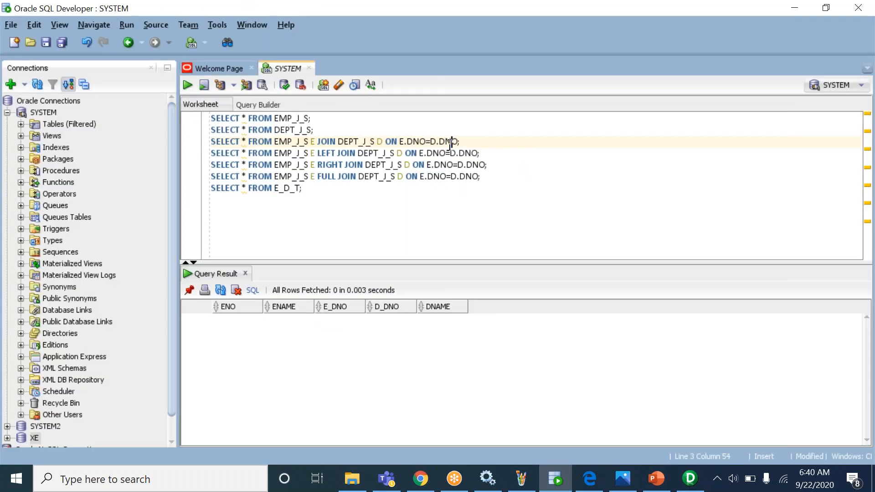
drag(433, 145, 462, 145)
key(alt+Tab)
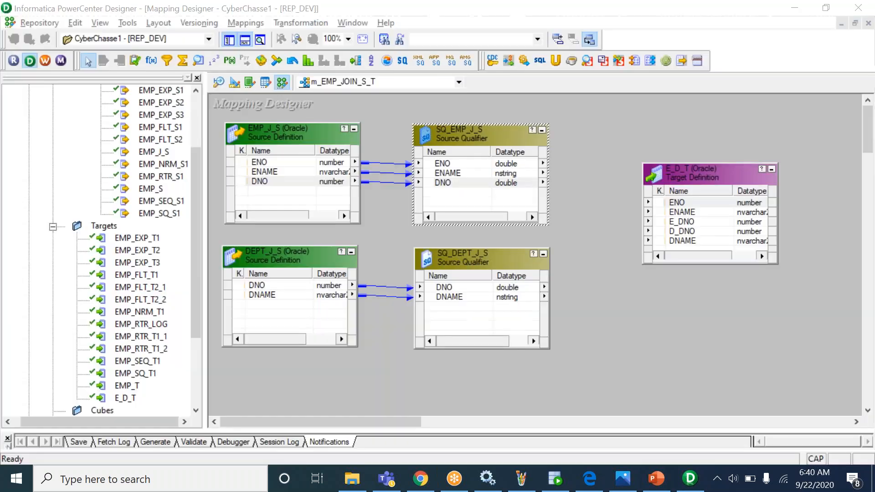
- Open SQ_DEPT_J_S's properties and confirm its Sql Query value is empty
click(466, 288)
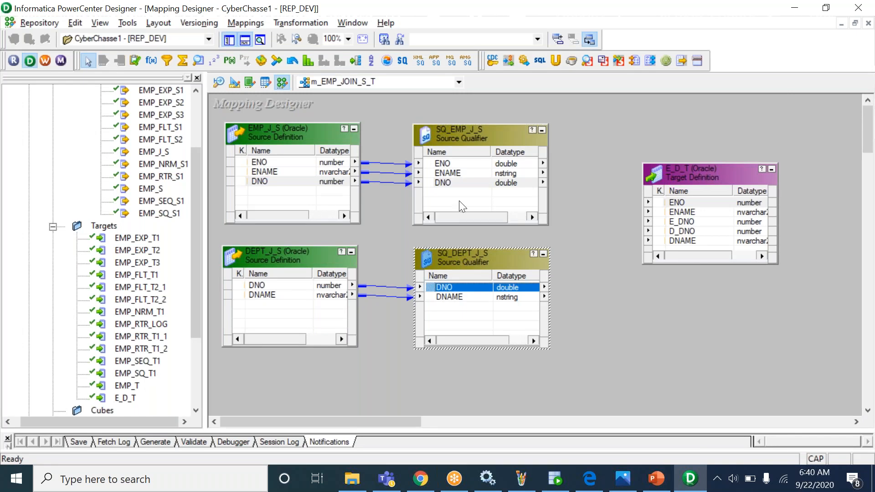
click(460, 183)
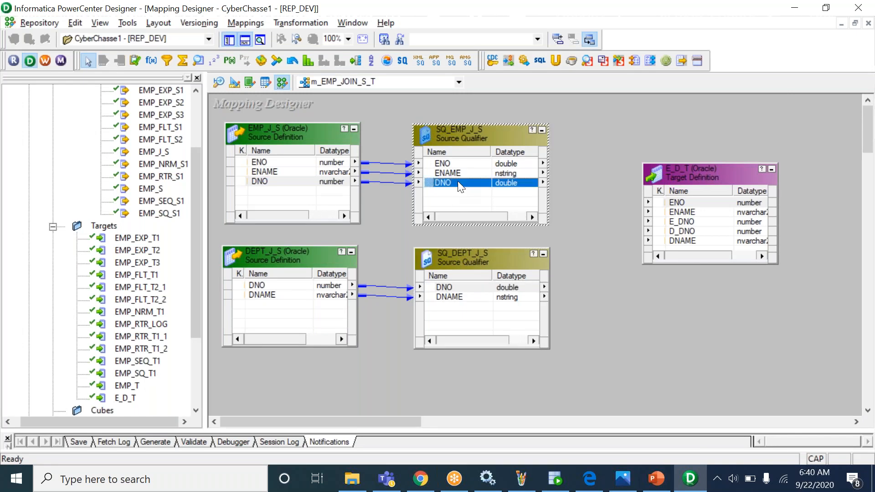
click(459, 289)
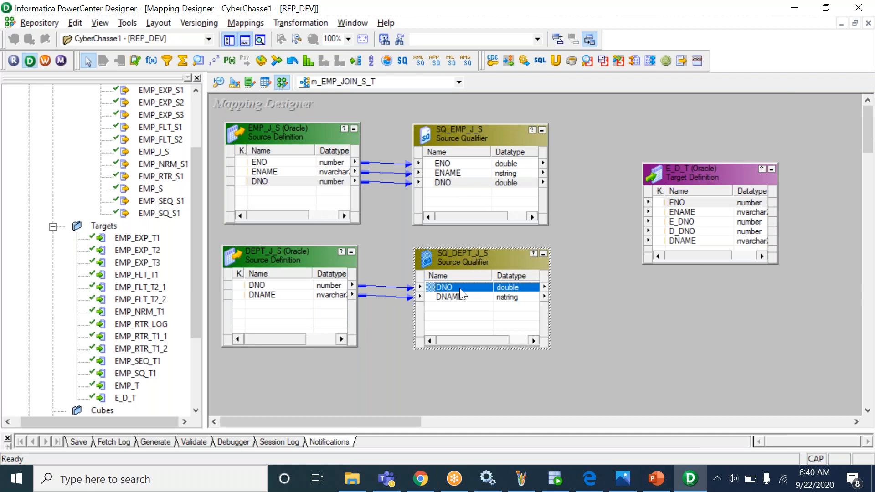
double_click(459, 288)
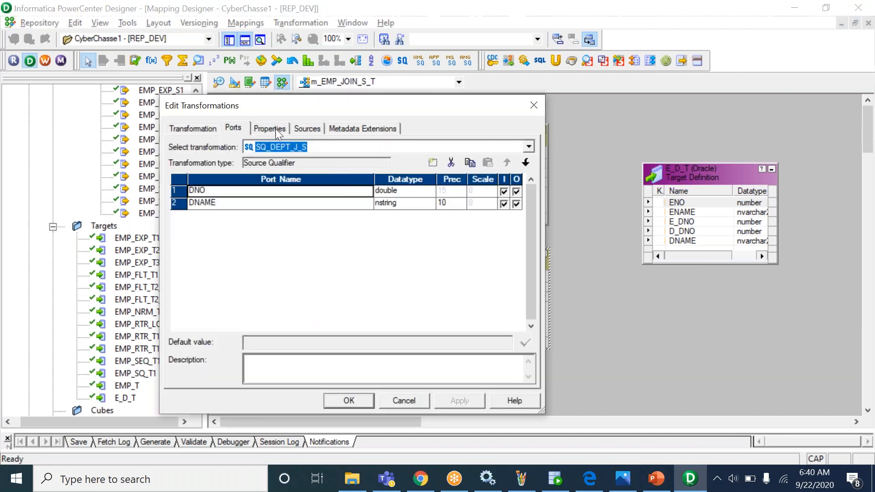
click(272, 127)
click(295, 187)
click(349, 190)
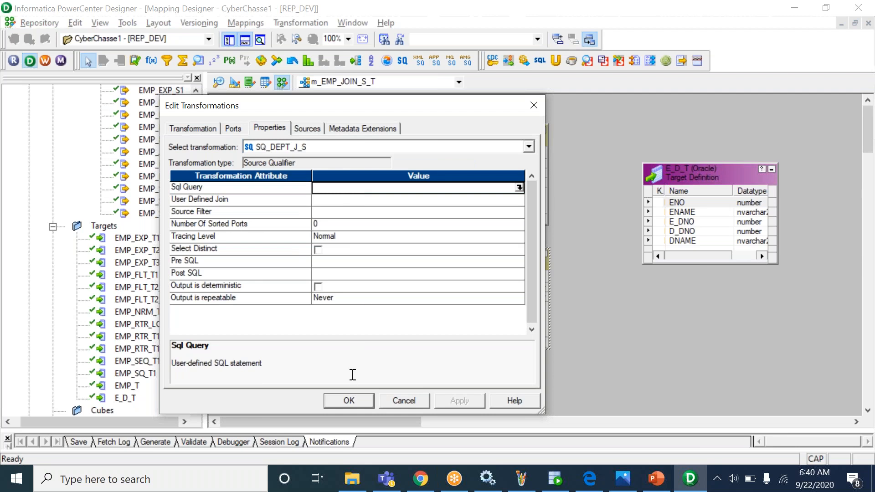
click(344, 401)
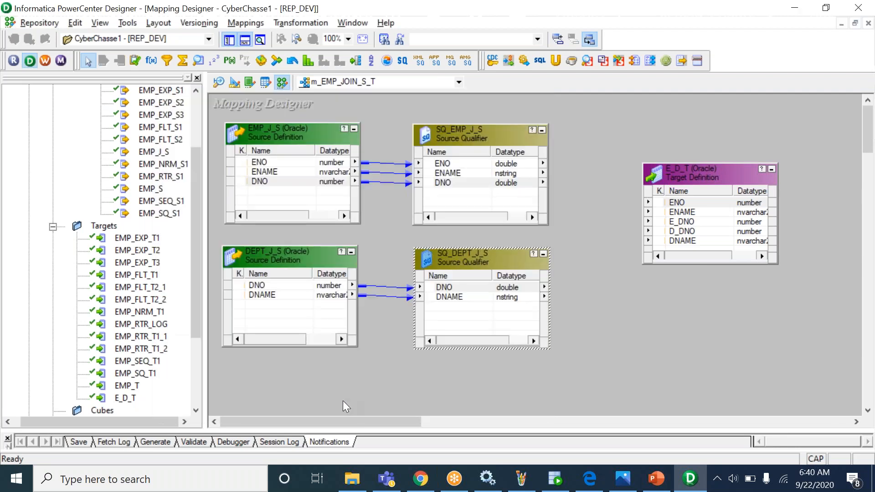
- Switch to SQL Developer and select E.DNO in the inner join condition
click(452, 288)
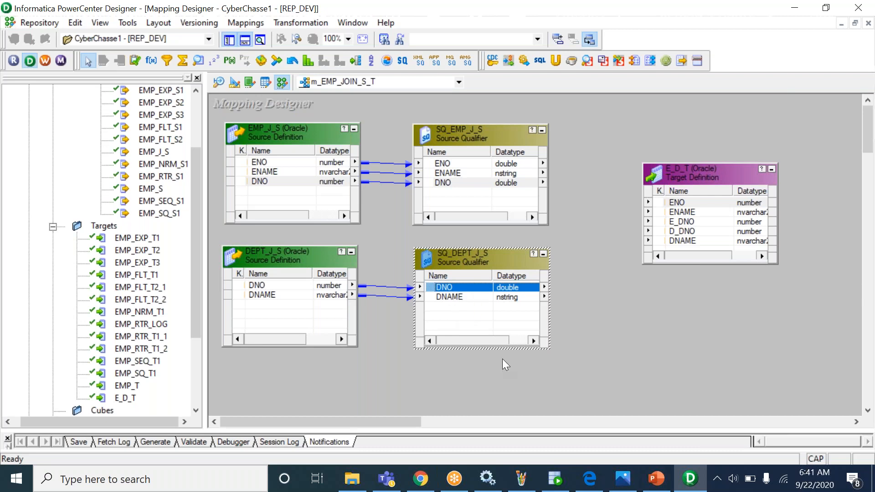
click(556, 478)
drag(399, 141, 425, 142)
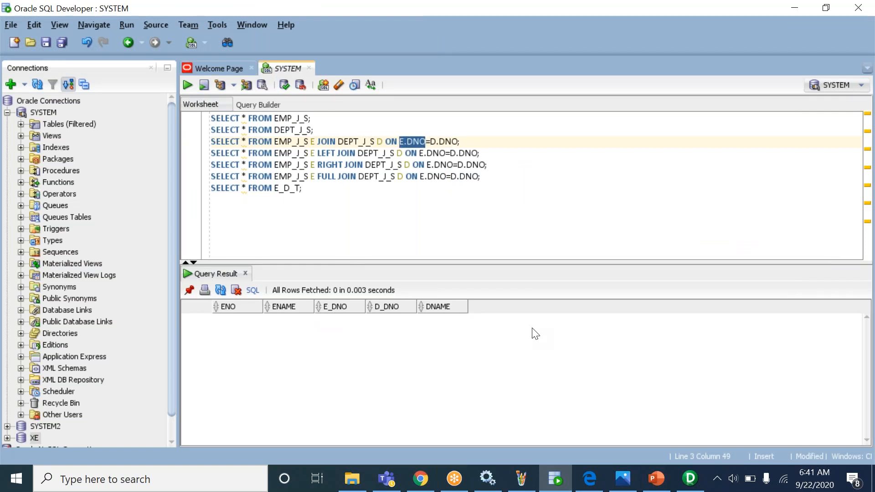
- Return to the Designer mapping and select SQ_DEPT_J_S's DNO port
key(alt+Tab)
click(463, 287)
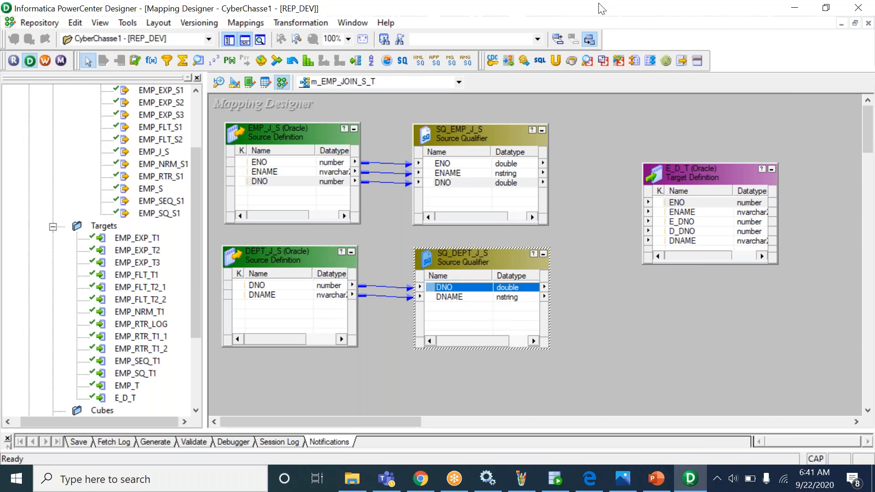
click(592, 23)
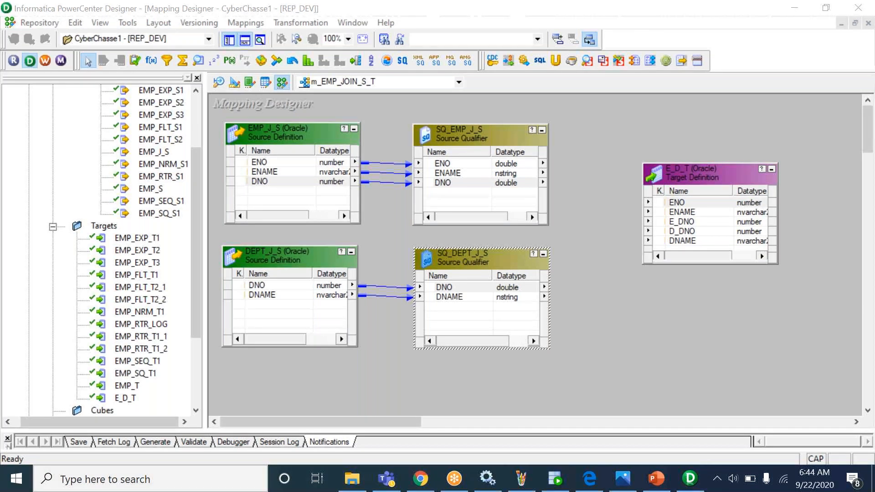
click(605, 139)
- Move the E_D_T target further right and look over SQ_EMP_J_S's ENAME and DNO ports
drag(711, 176, 751, 192)
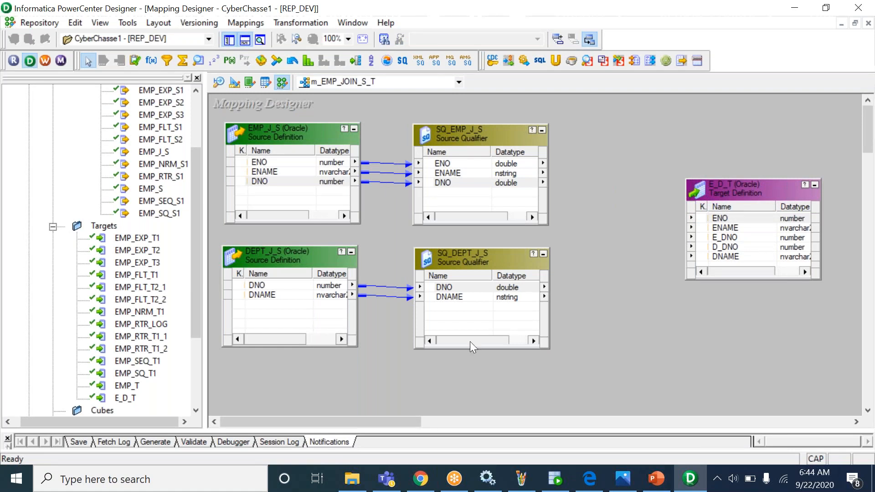
click(555, 486)
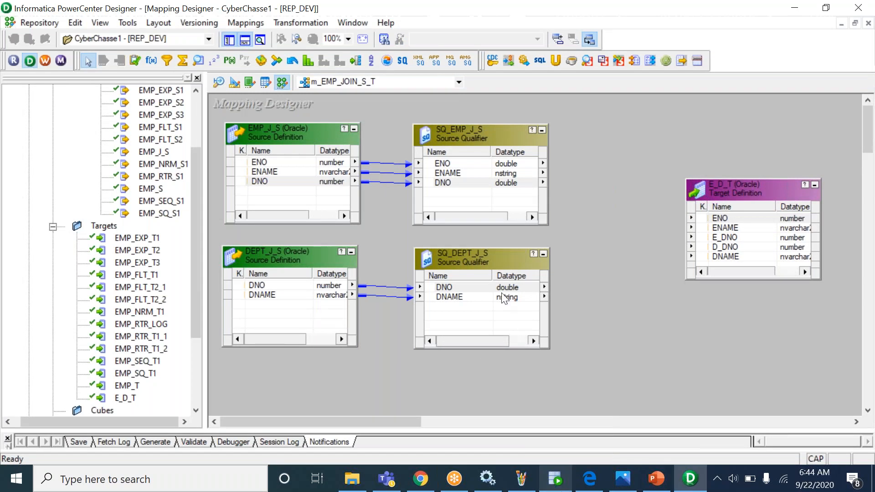
click(473, 173)
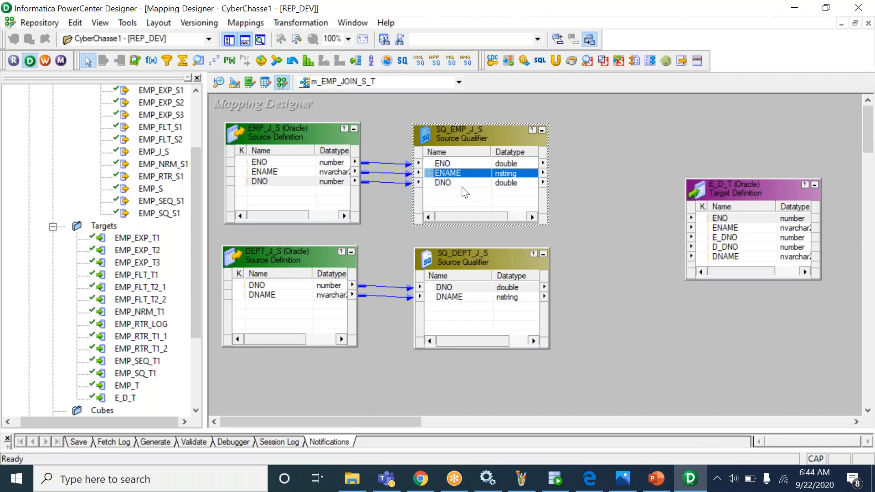
click(463, 186)
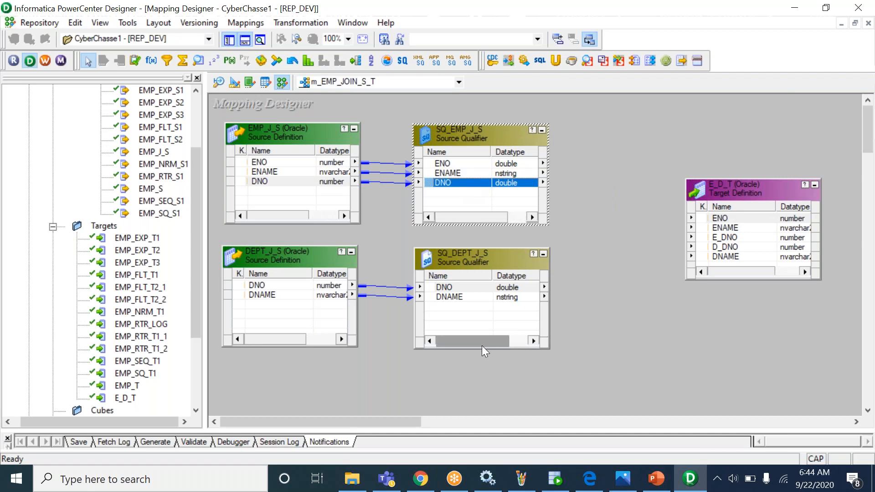
- Select the SQ_DEPT_J_S qualifier and request its deletion
click(483, 322)
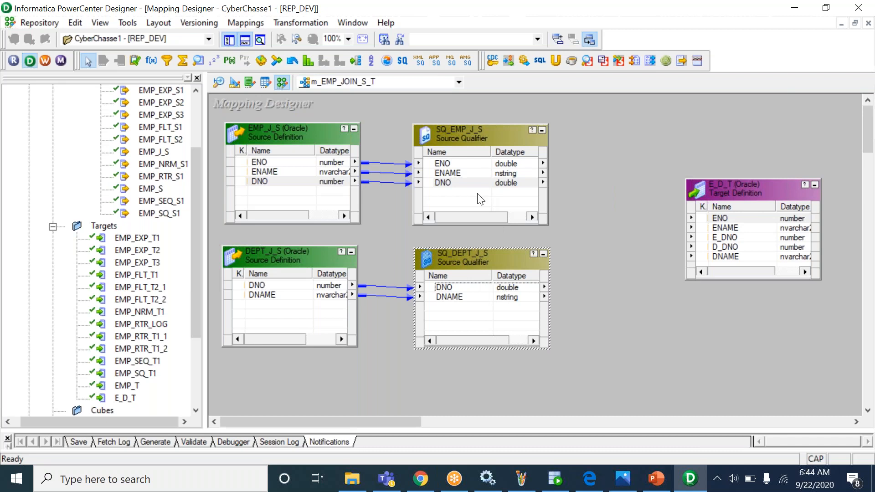
click(474, 176)
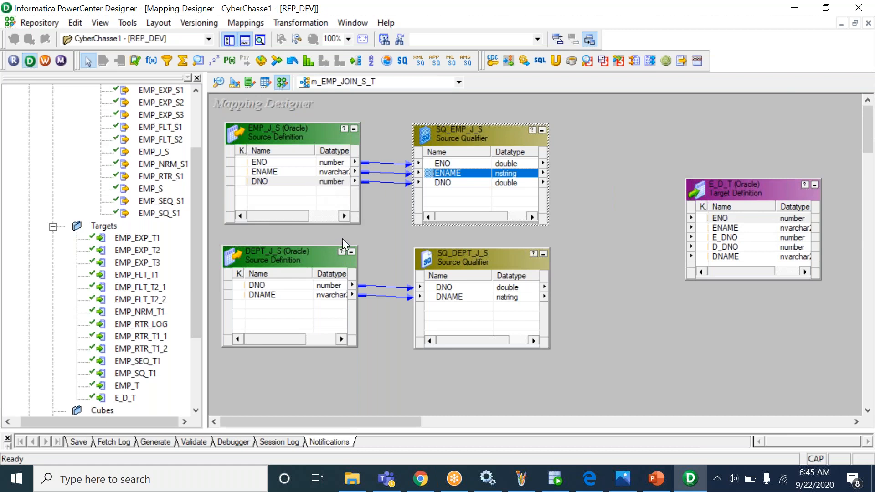
click(470, 234)
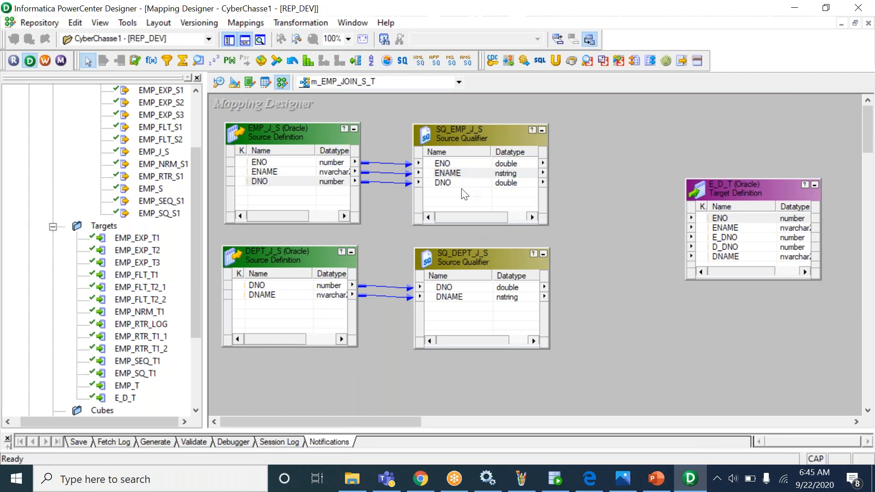
click(475, 182)
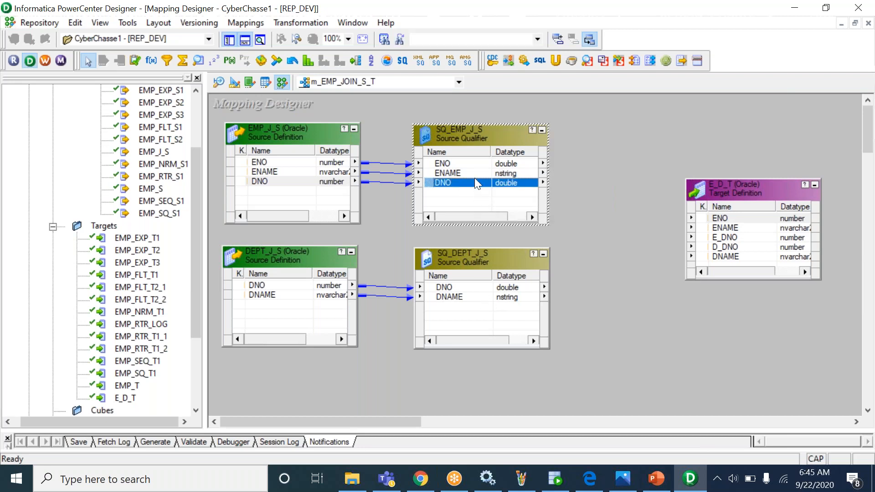
click(477, 267)
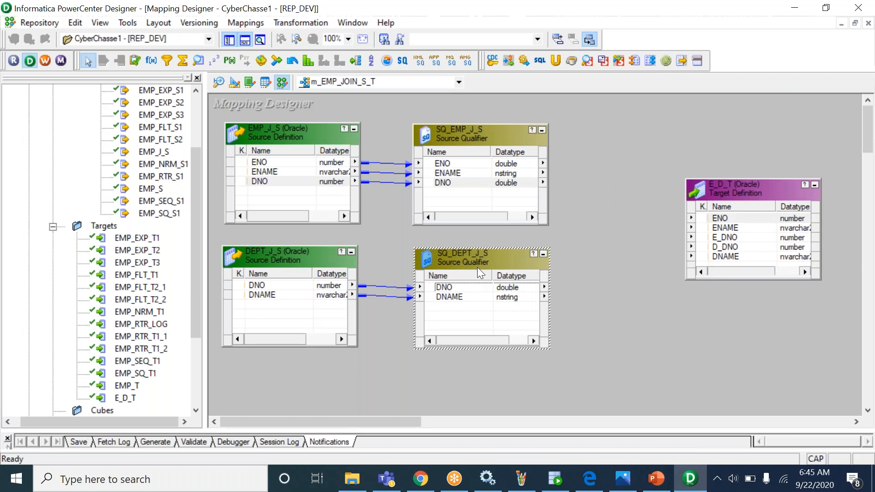
key(Delete)
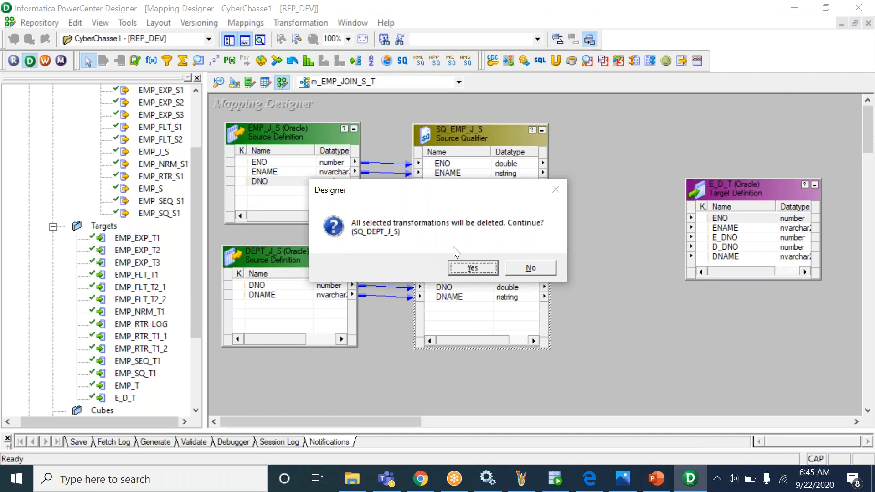
- Confirm deleting SQ_DEPT_J_S, drag DEPT_J_S's DNO and DNAME into SQ_EMP_J_S, and enlarge it
click(474, 268)
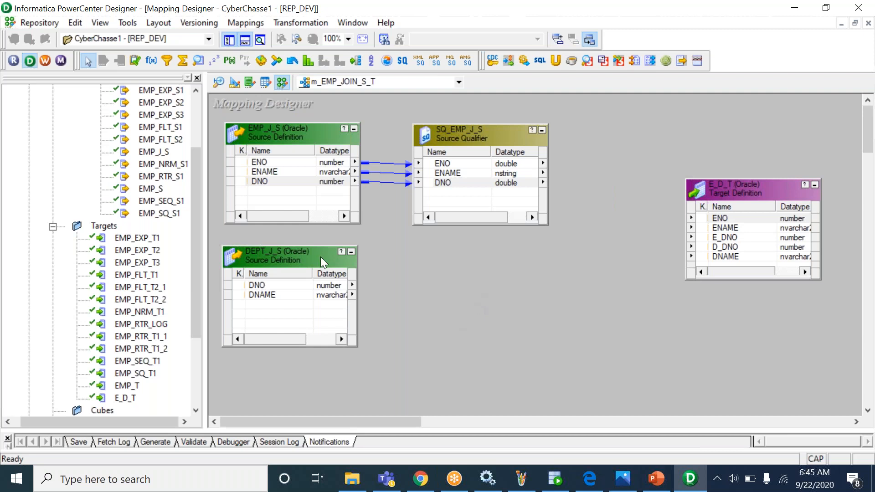
click(283, 286)
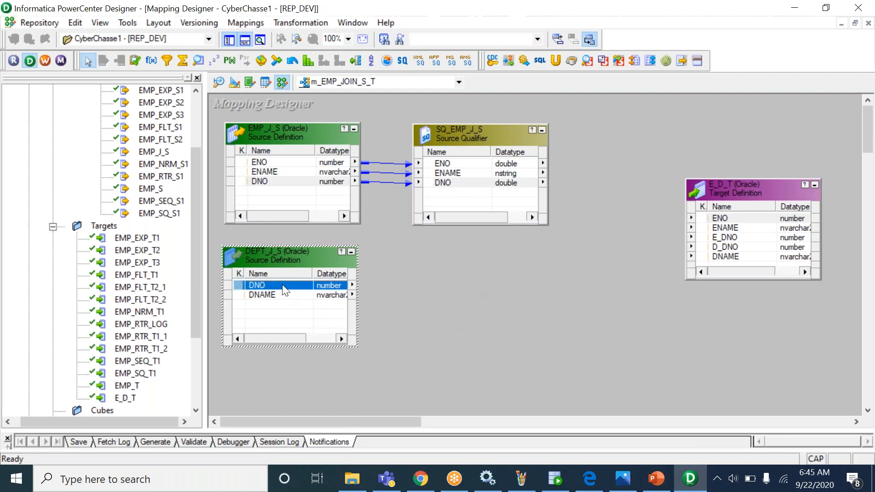
key(shift+Down)
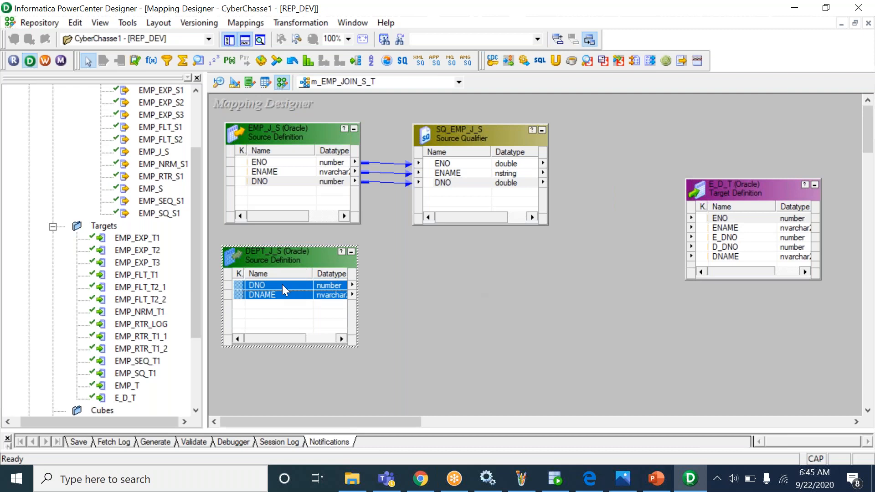
drag(248, 283, 470, 275)
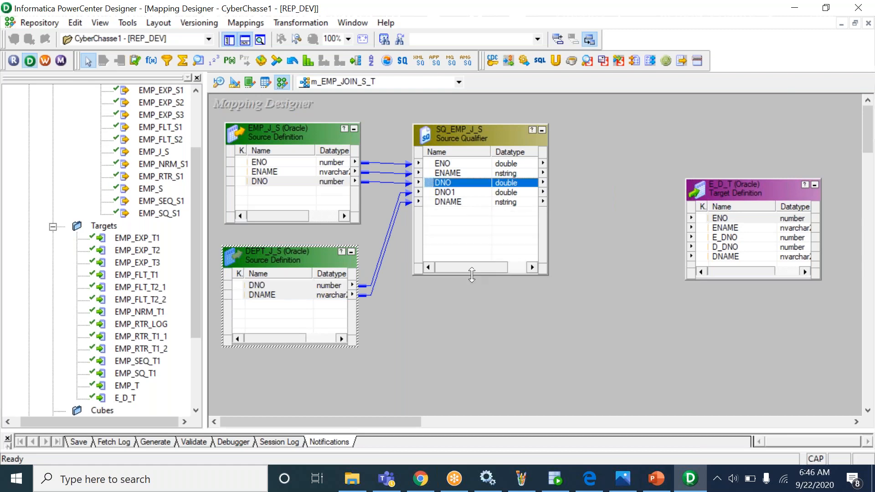
drag(450, 139, 457, 189)
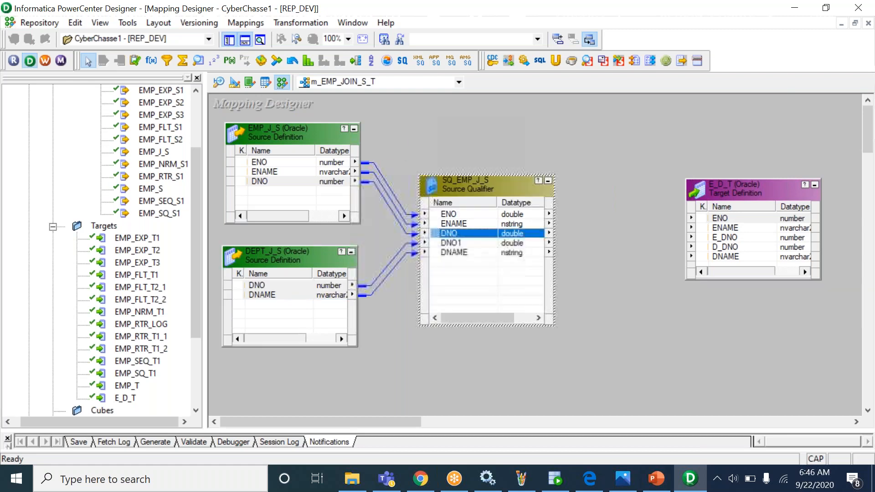
click(475, 136)
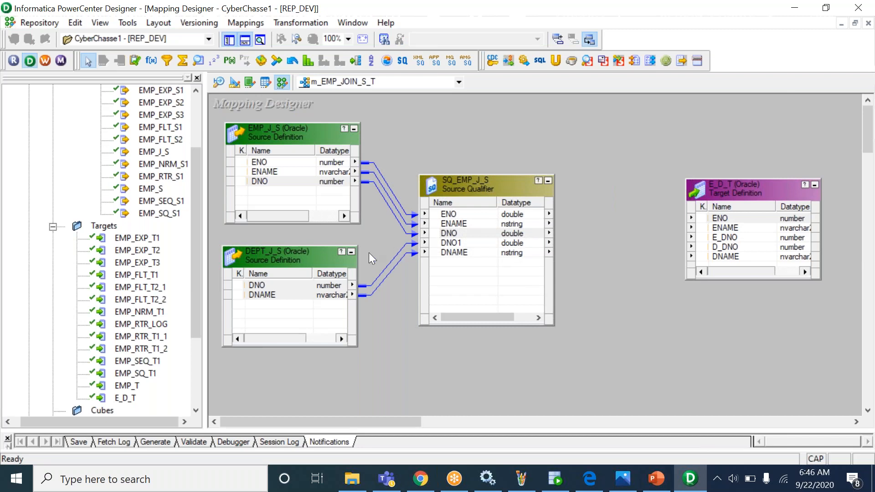
- Select all five SQ_EMP_J_S ports and link them to the E_D_T target columns
click(257, 285)
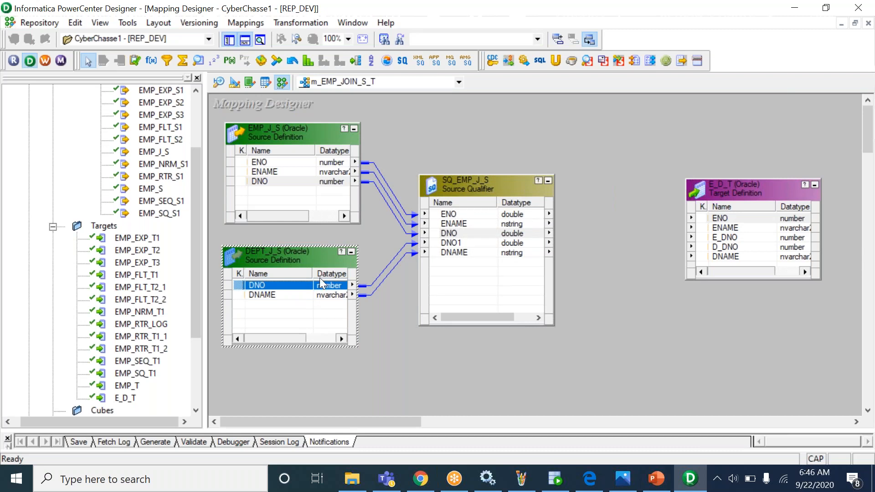
click(451, 252)
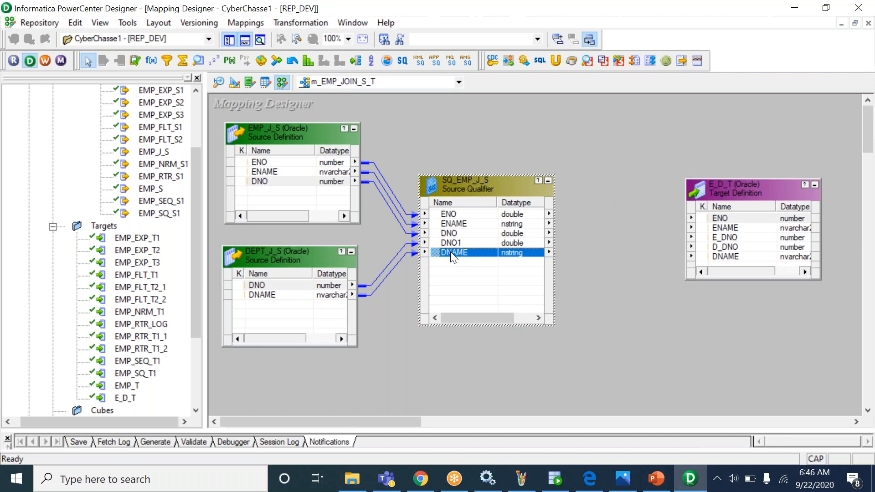
click(461, 217)
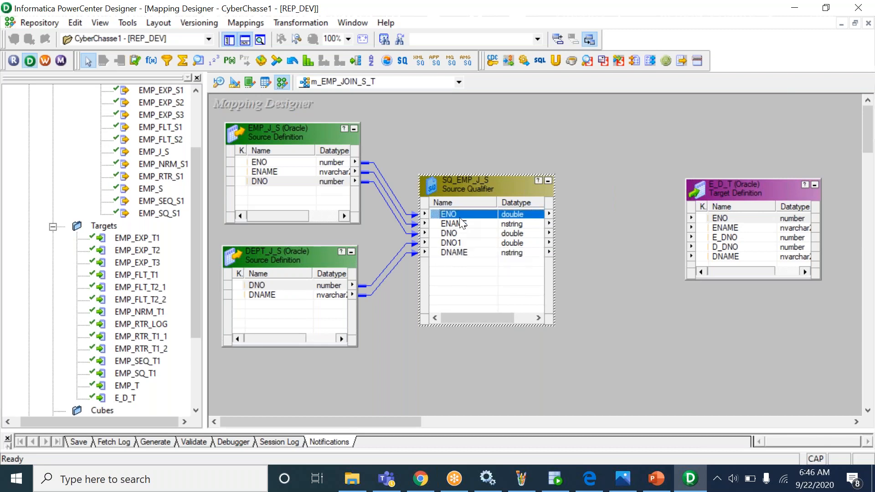
right_click(466, 243)
click(491, 252)
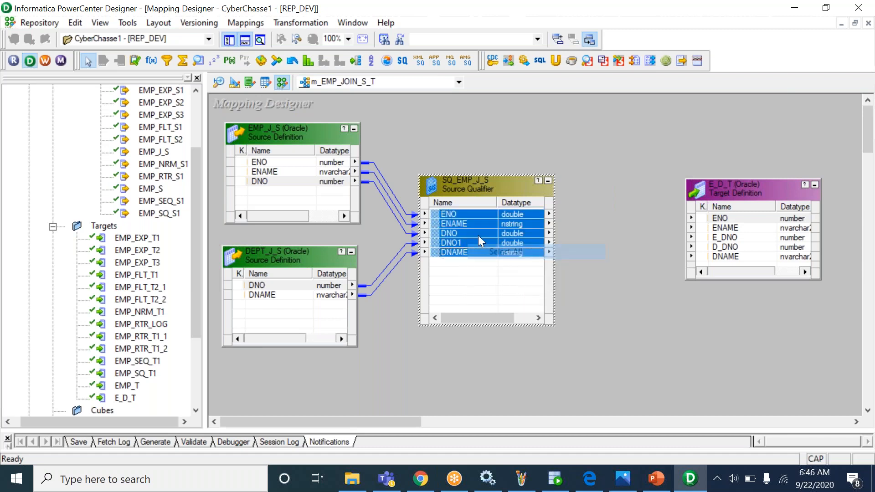
drag(447, 214, 693, 191)
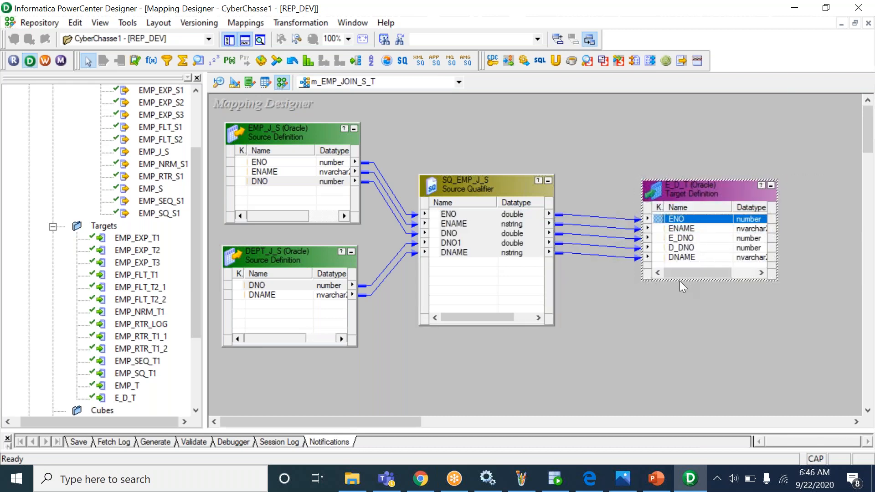
- Make E_D_T taller, nudge SQ_EMP_J_S right, and check the ENAME, DNO and DNO1 links
drag(680, 281, 680, 325)
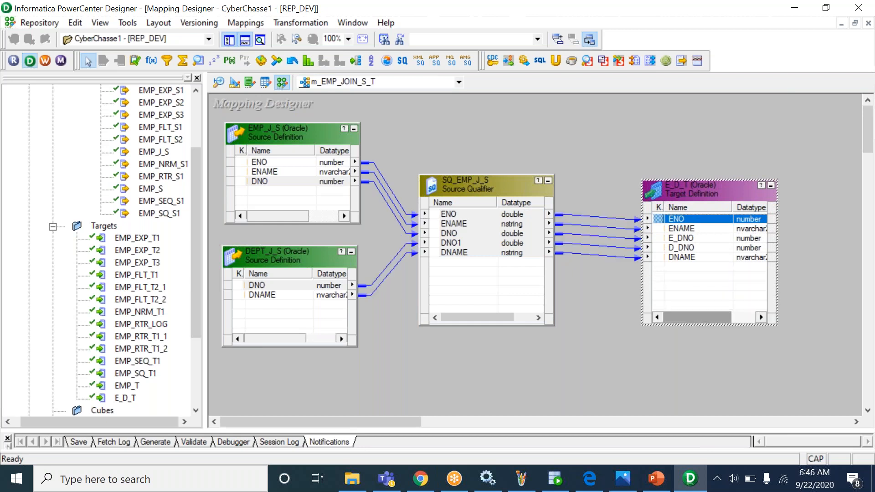
click(568, 152)
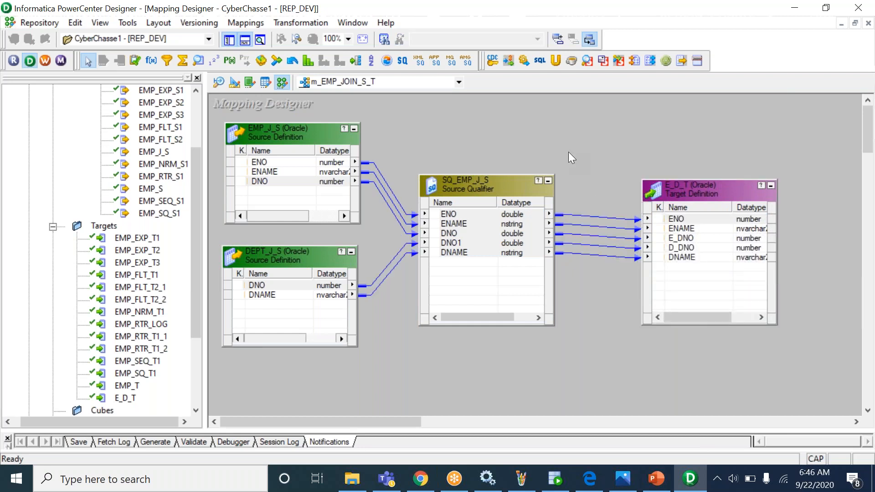
drag(492, 188, 502, 187)
click(521, 156)
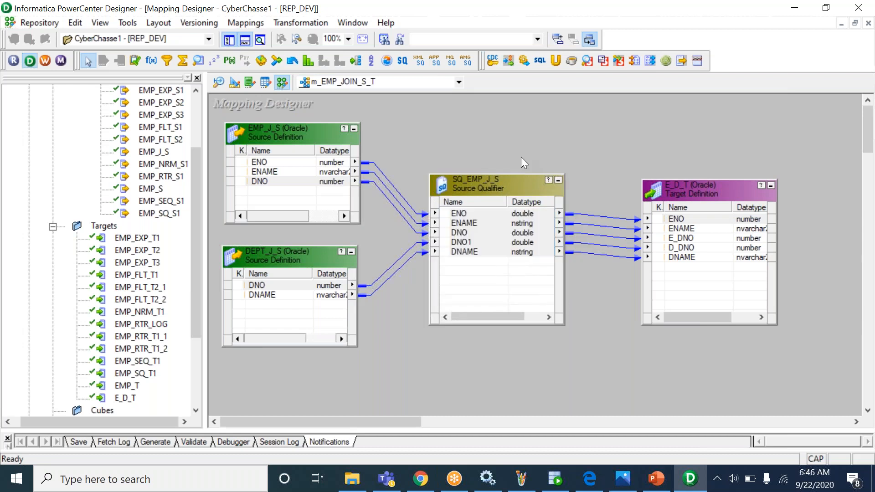
click(510, 223)
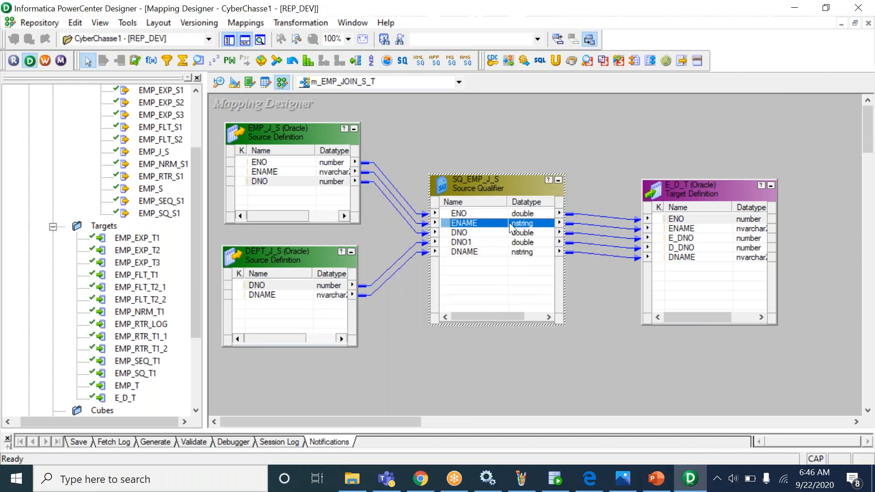
click(474, 235)
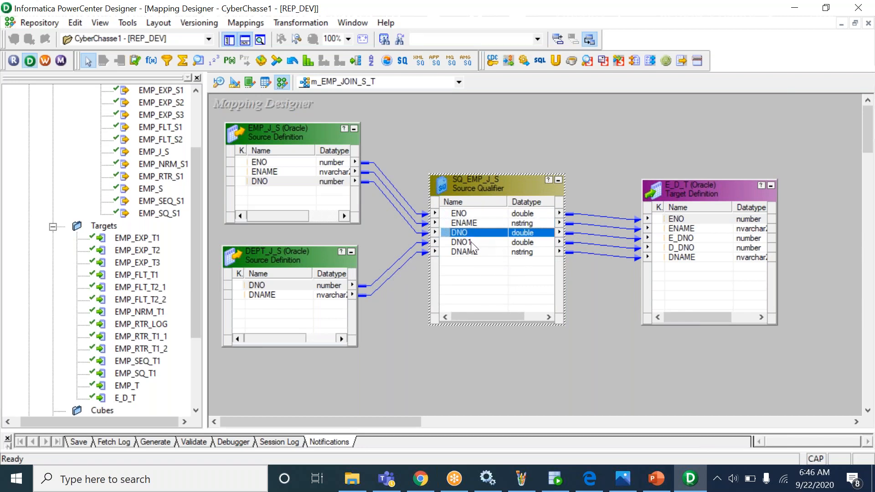
click(472, 242)
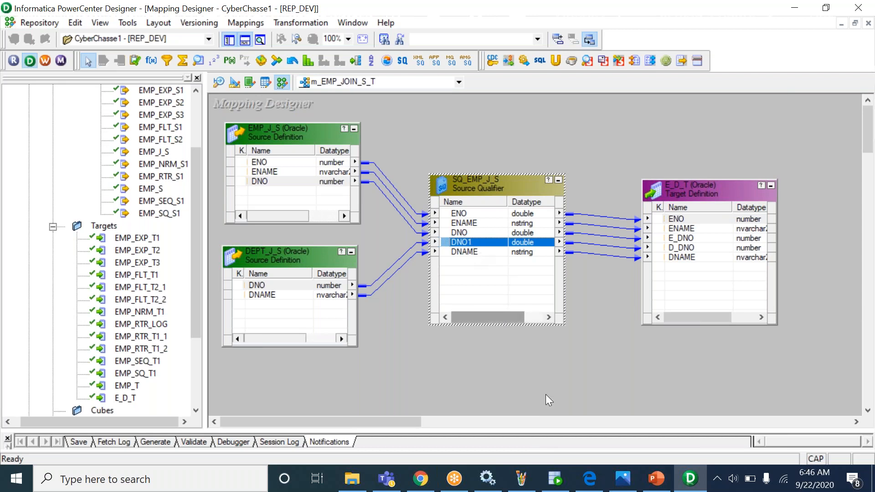
- Copy the inner JOIN query line from SQL Developer and reopen SQ_EMP_J_S's settings
click(556, 479)
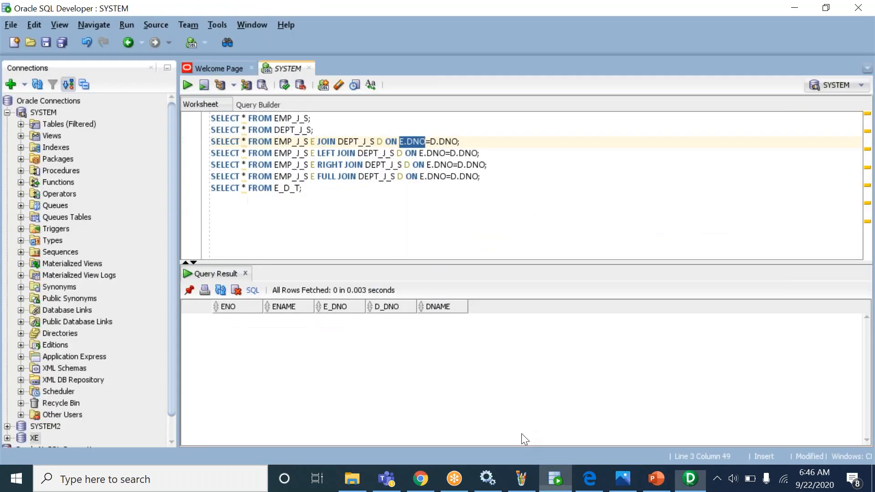
triple_click(345, 142)
key(ctrl+c)
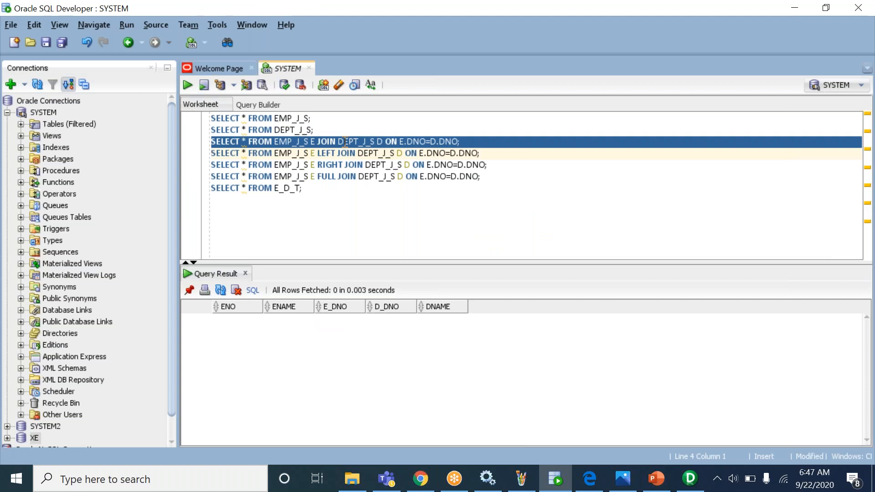
click(691, 479)
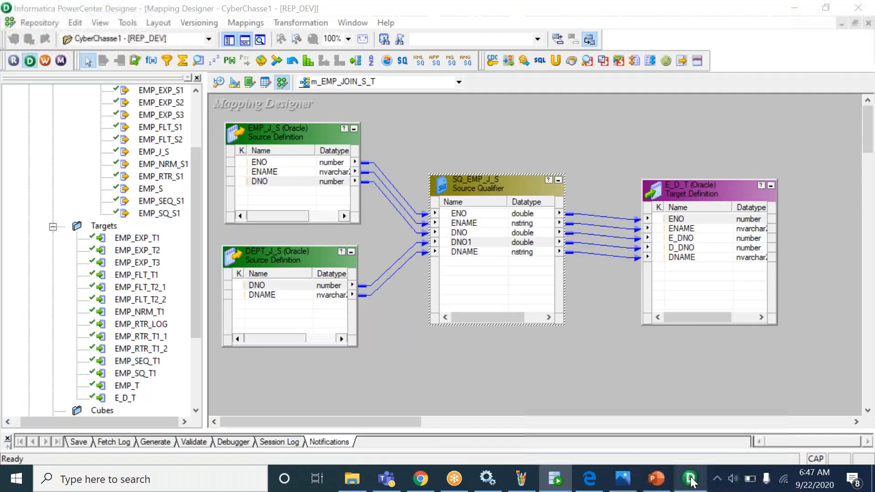
double_click(482, 230)
- Paste the JOIN query into SQ_EMP_J_S's Sql Query editor and enter the database password
click(270, 129)
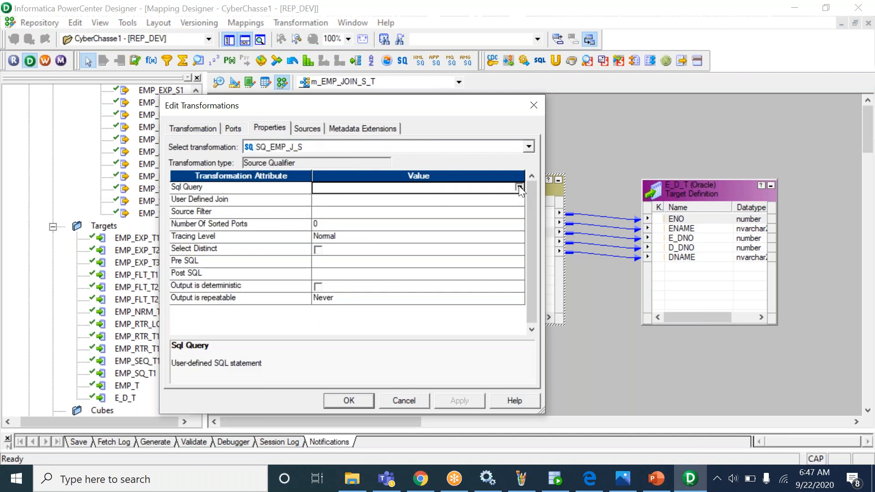
click(519, 186)
key(ctrl+v)
right_click(470, 188)
click(414, 178)
drag(446, 331, 381, 335)
key(Tab)
text(******)
- Validate the query with no errors, then apply and close the transformation settings
click(563, 335)
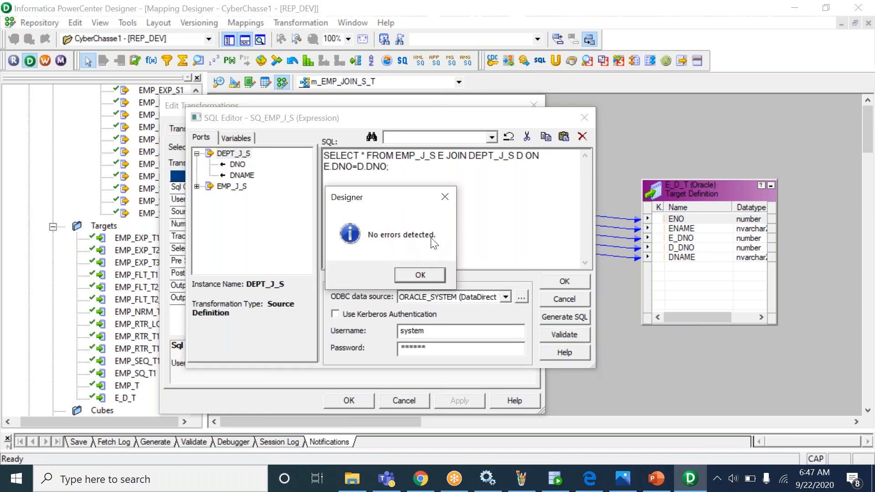
click(420, 274)
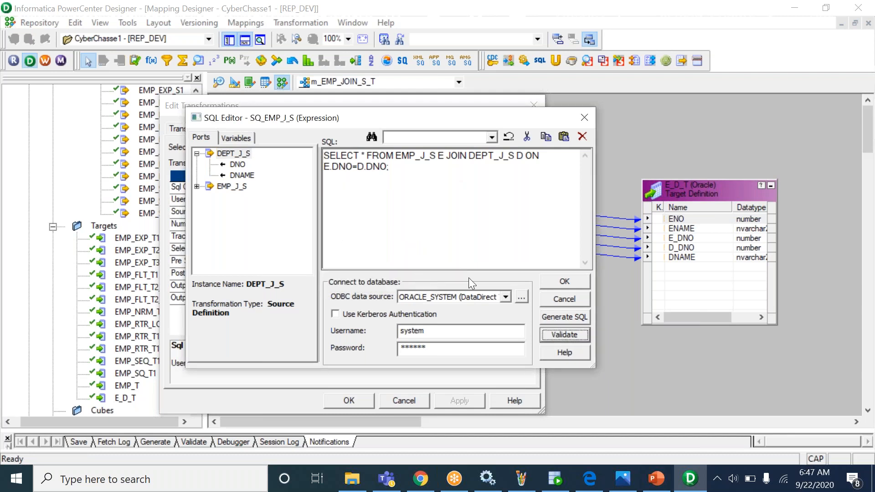
click(564, 282)
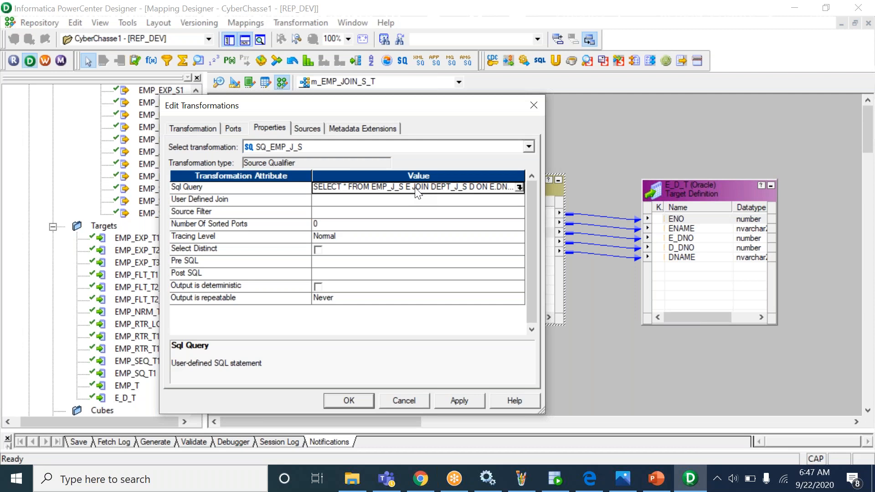
click(458, 401)
click(350, 401)
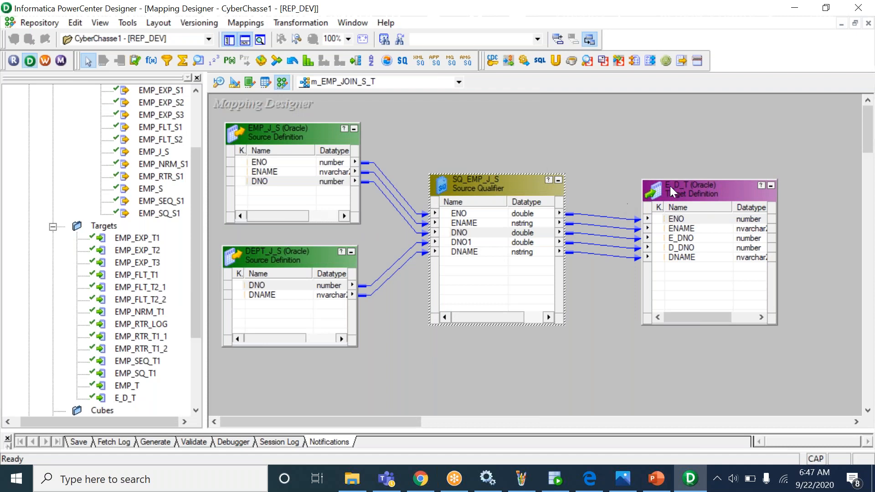
drag(696, 188, 688, 181)
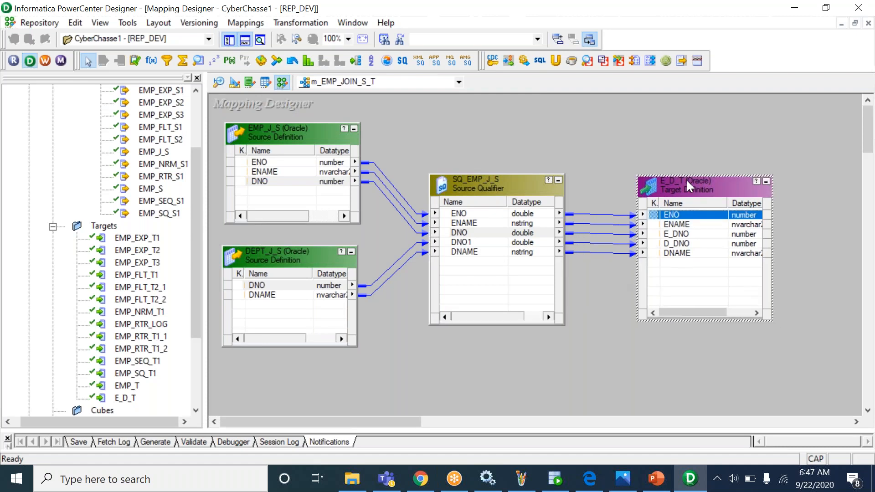
click(638, 160)
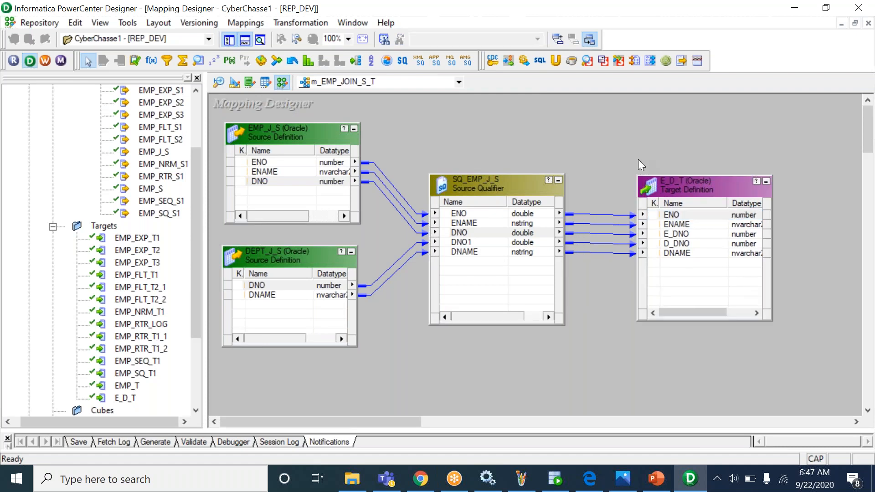
double_click(526, 187)
click(269, 128)
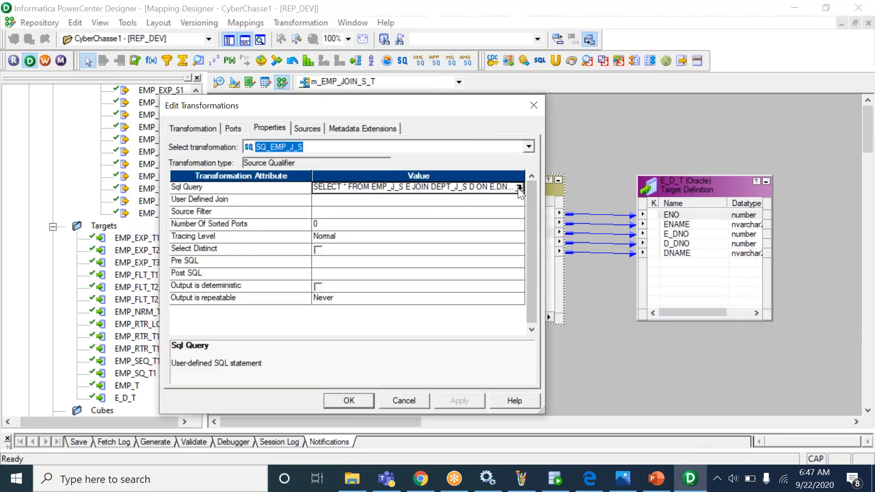
click(519, 188)
click(496, 183)
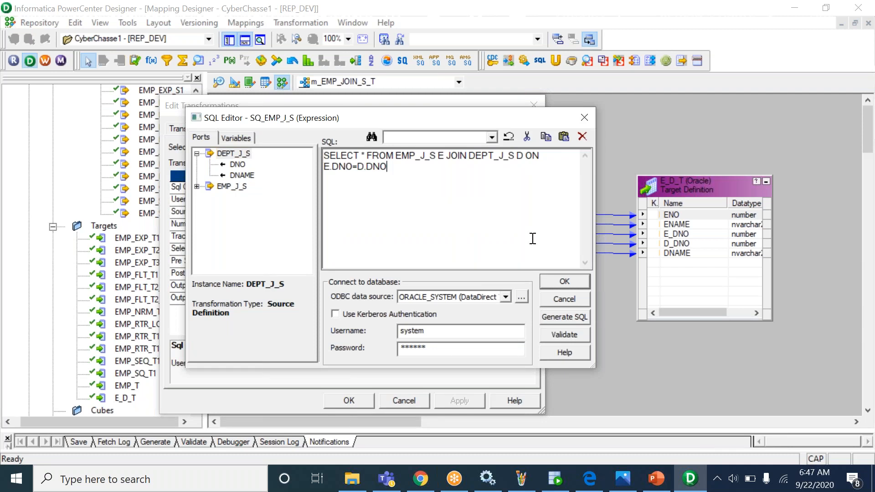
drag(388, 167, 319, 150)
key(ctrl+c)
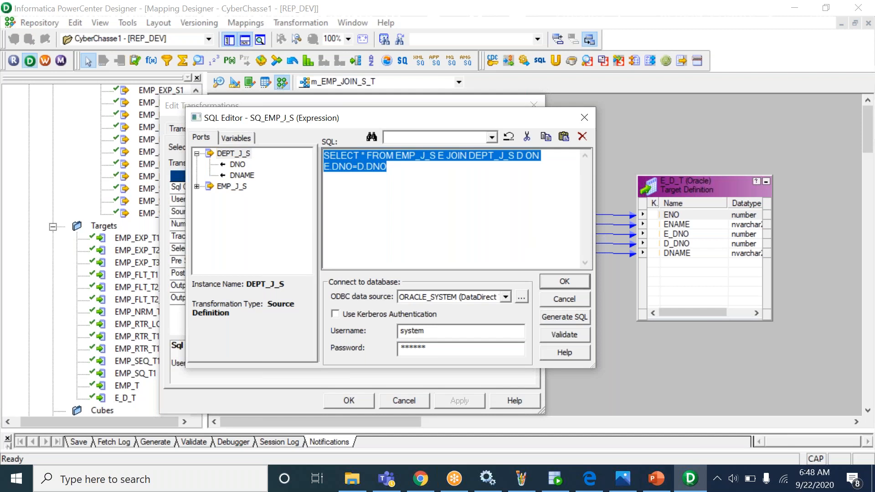
key(Delete)
click(565, 282)
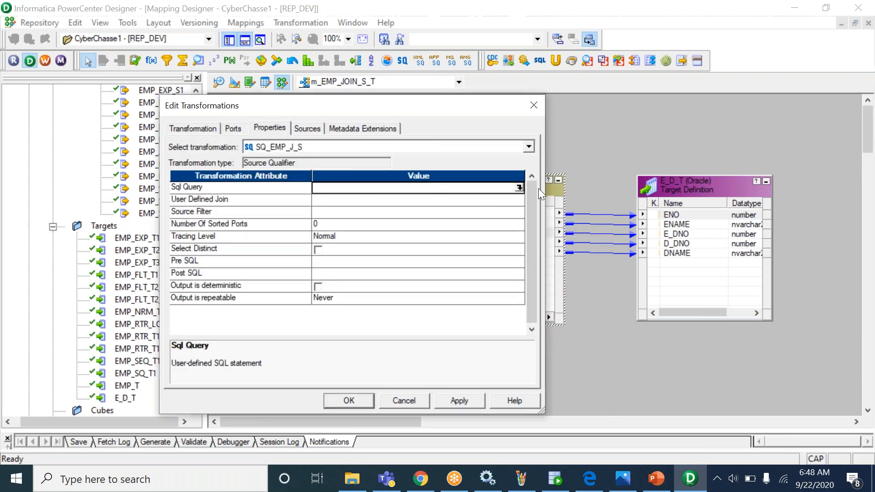
click(519, 188)
key(ctrl+v)
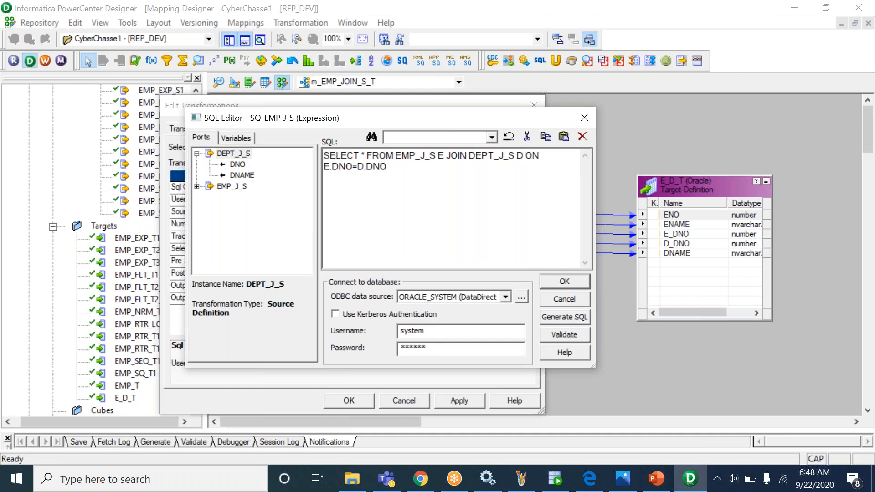
key(Escape)
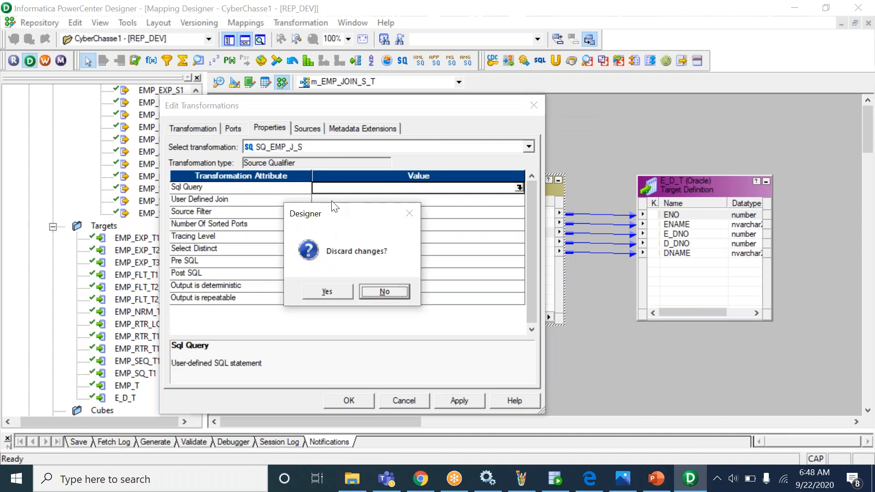
click(336, 294)
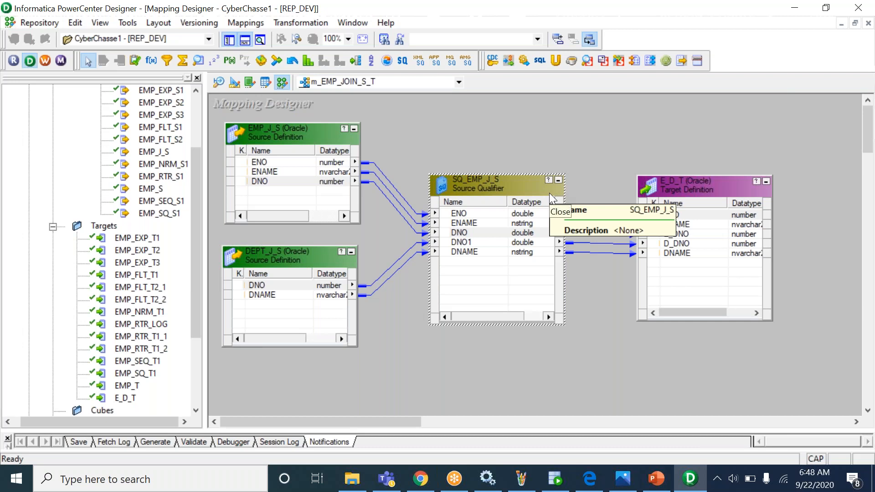
- Open SQ_EMP_J_S's transformation settings to review its ports, then dismiss them
click(592, 149)
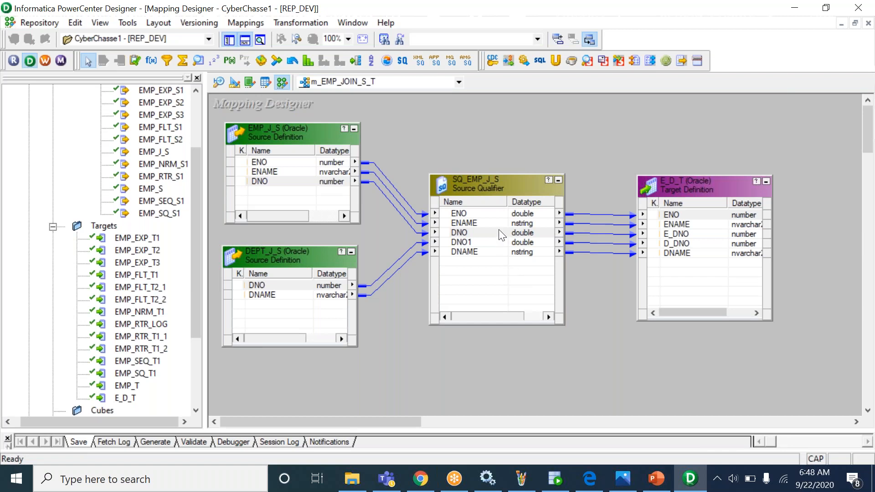
click(499, 215)
double_click(456, 223)
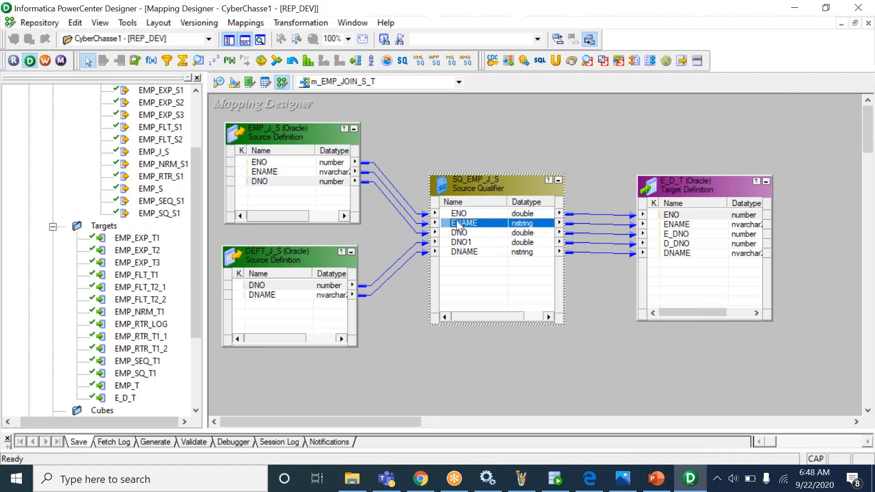
key(Escape)
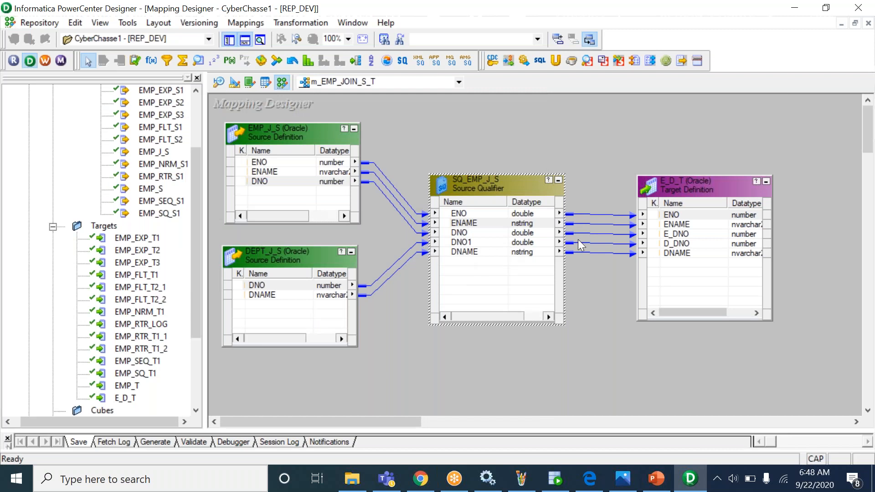
click(597, 149)
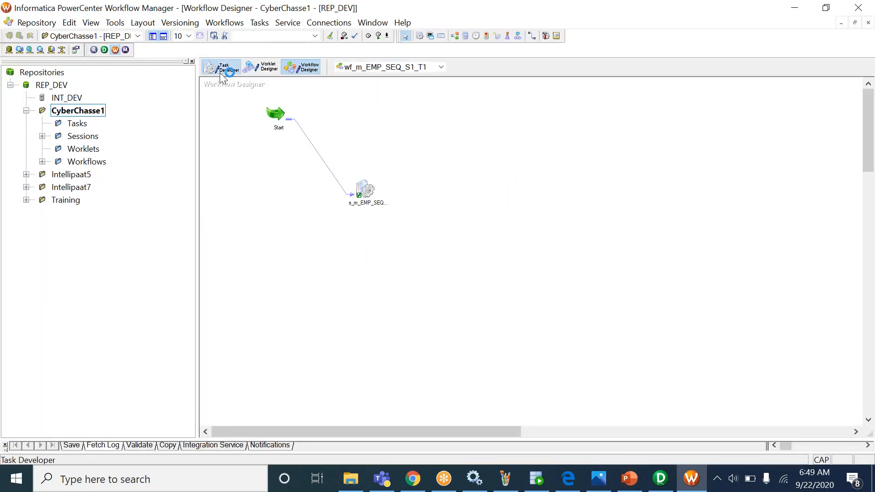
- Clear everything from the Task Developer workspace
click(220, 69)
right_click(369, 130)
click(402, 150)
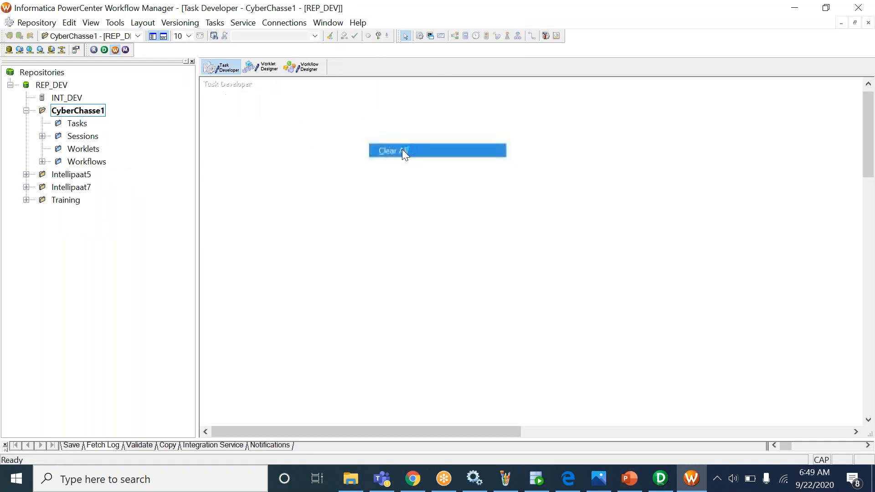
- Create reusable session s_m_EMP_JOIN_S_T using the m_EMP_JOIN_S_T mapping
click(214, 23)
click(224, 38)
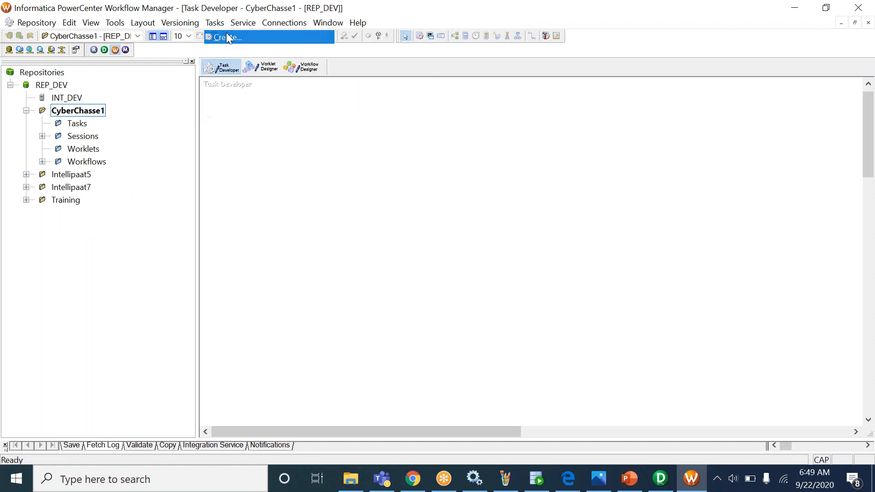
click(469, 273)
text(s_m_)
key(Caps_Lock)
text(EMP_)
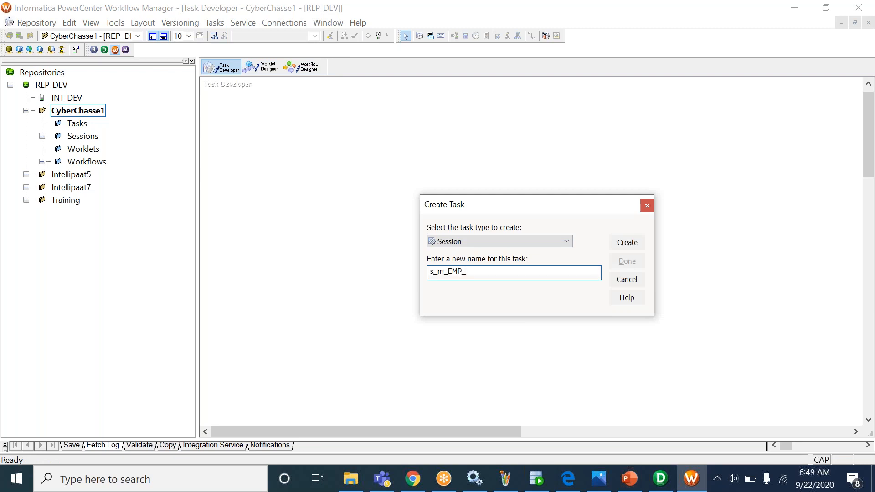
text(JOIN_S_T)
drag(516, 272, 439, 270)
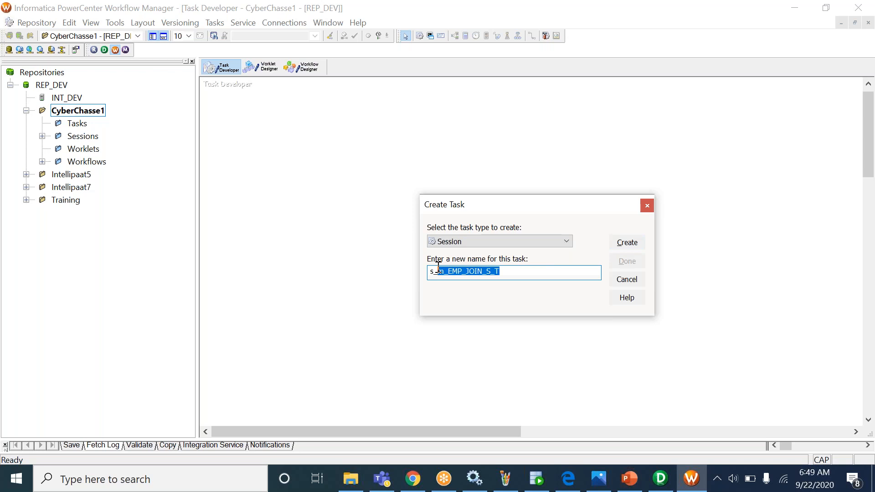
click(623, 243)
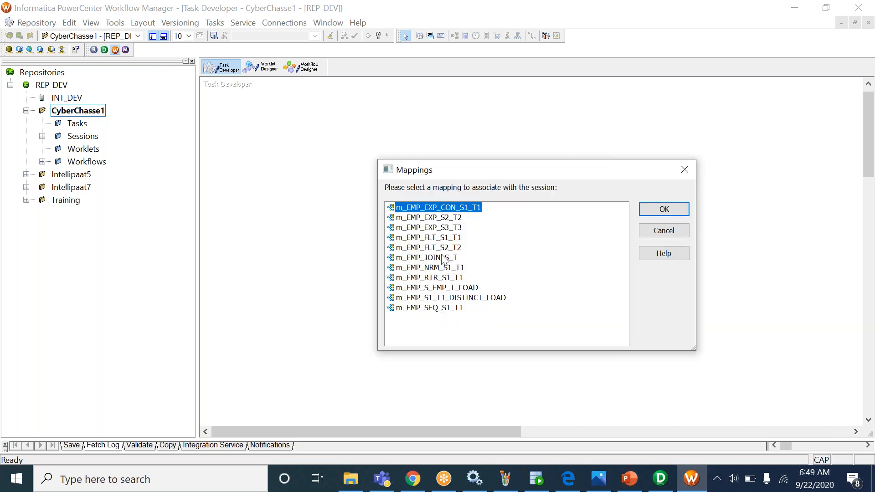
click(441, 259)
click(655, 211)
click(627, 261)
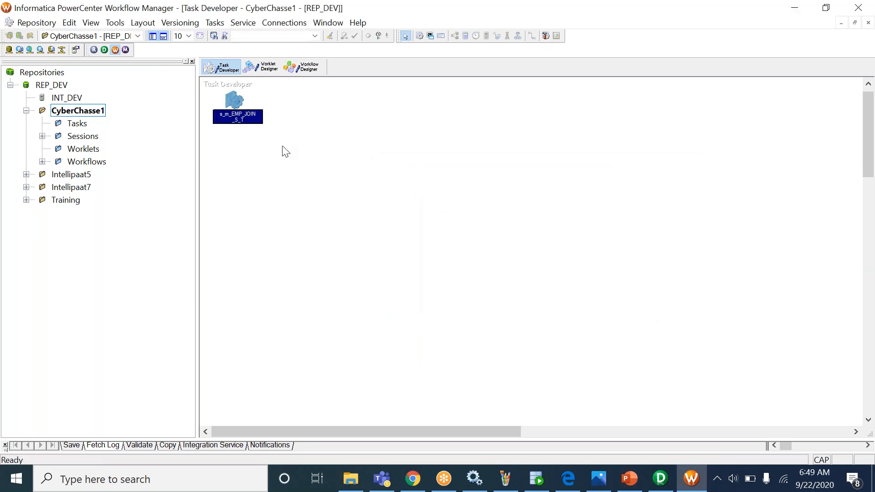
- Check that the session's SQ_EMP_J_S source and E_D_T target connections both use ORCALE_DEV
double_click(234, 102)
click(210, 115)
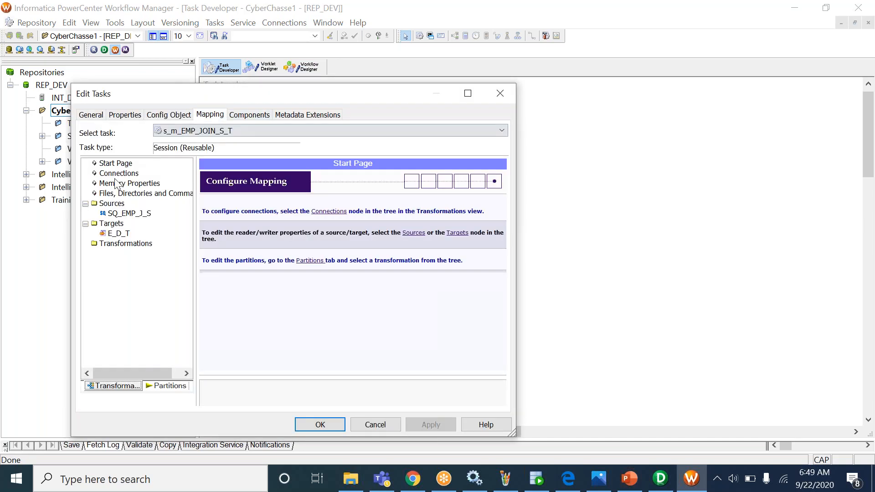
click(118, 175)
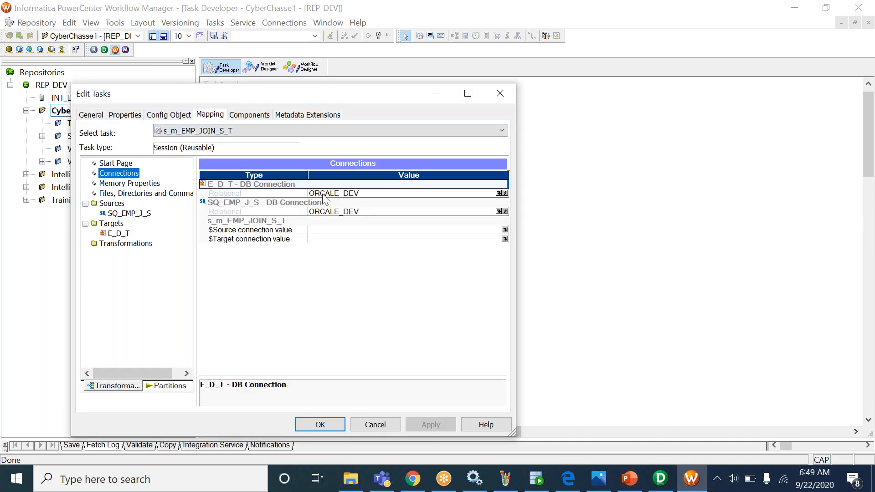
click(331, 229)
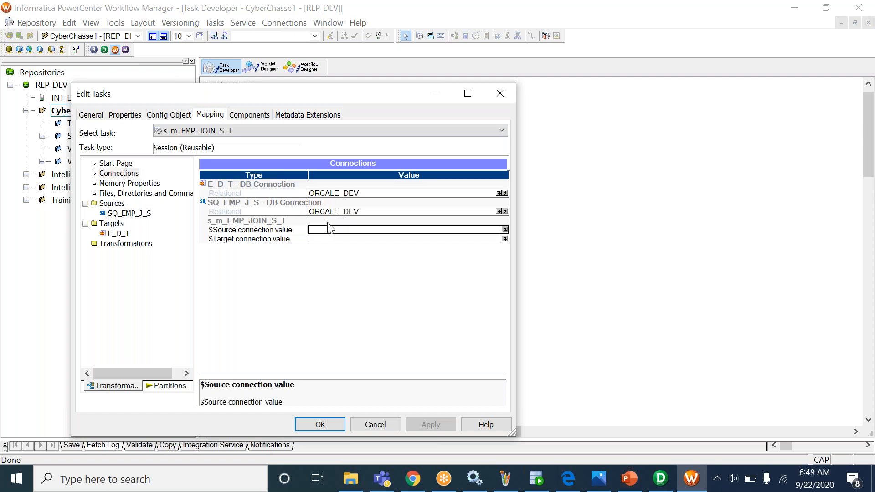
click(335, 211)
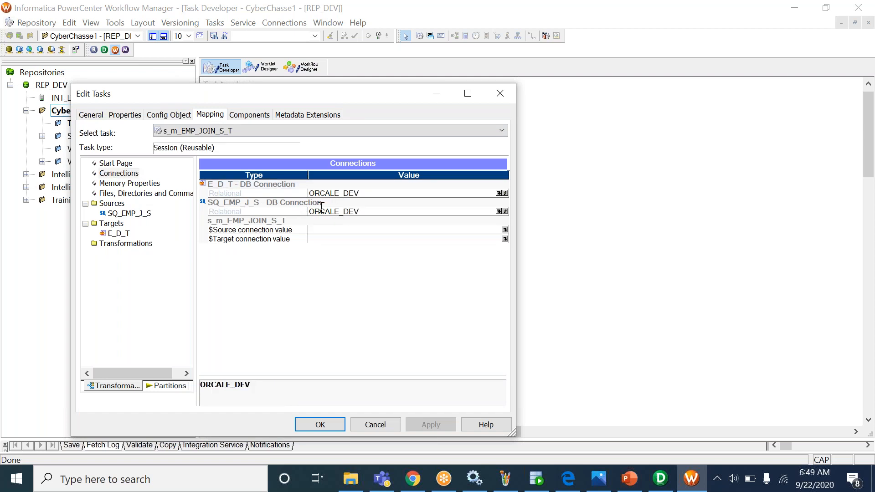
click(258, 204)
click(262, 185)
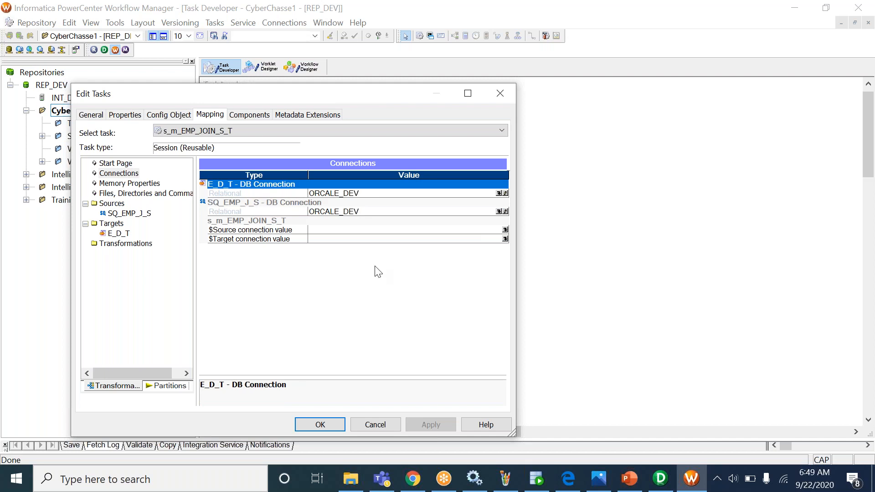
click(329, 424)
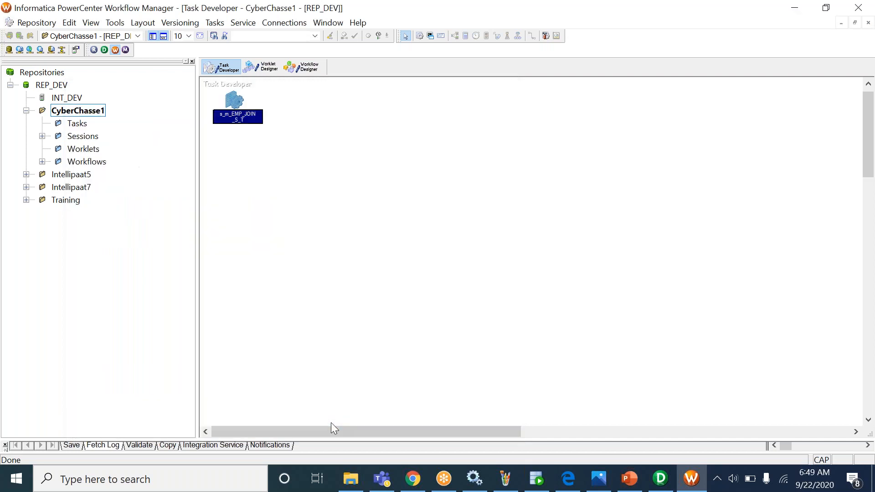
click(314, 67)
- Create a new workflow named wf_m_EMP_JOIN_S_T
click(232, 24)
click(237, 31)
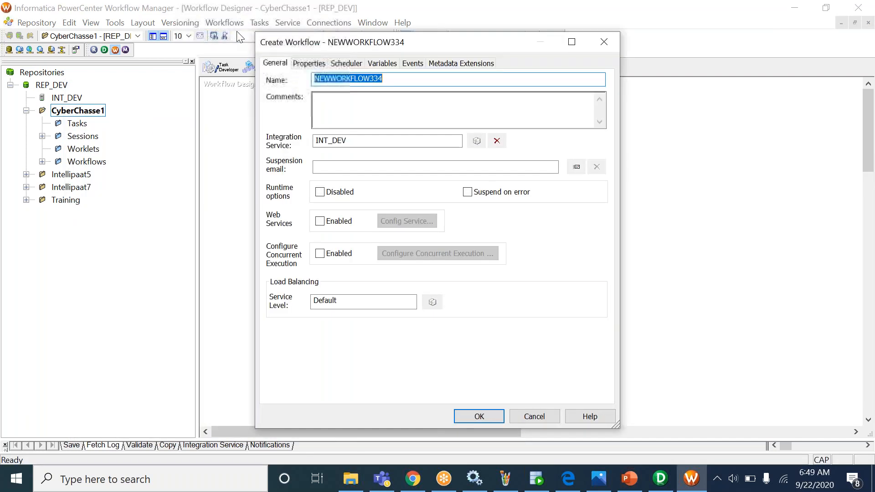
text(wf_m_EMP_JOIN_S_T)
key(Return)
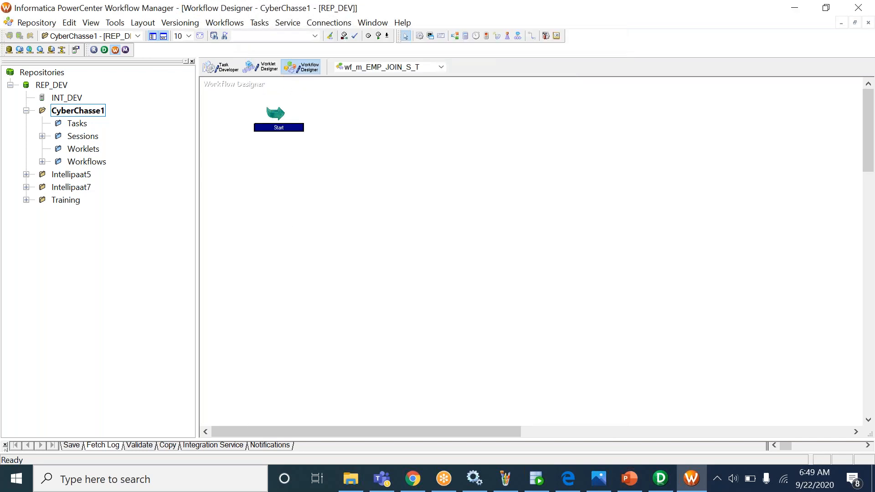
- Add session s_m_EMP_JOIN_S_T, link Start to it, and save the workflow
click(42, 137)
drag(143, 218, 344, 172)
click(261, 23)
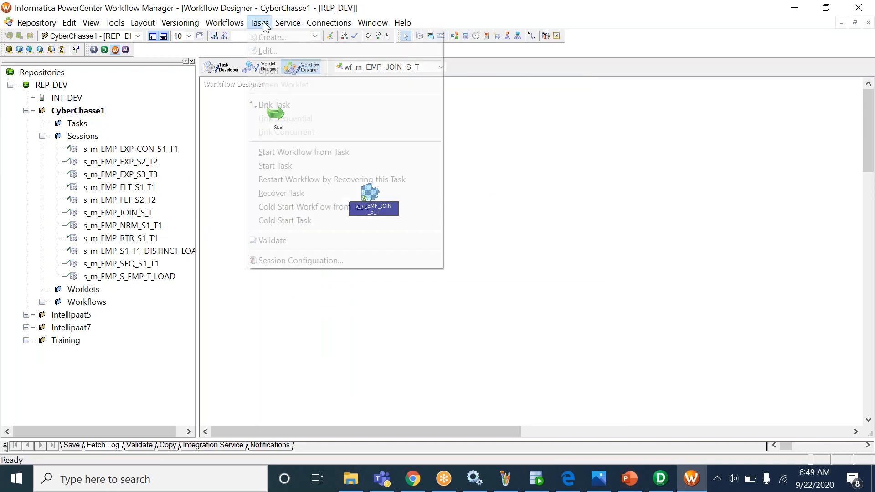
click(274, 105)
drag(276, 114, 370, 194)
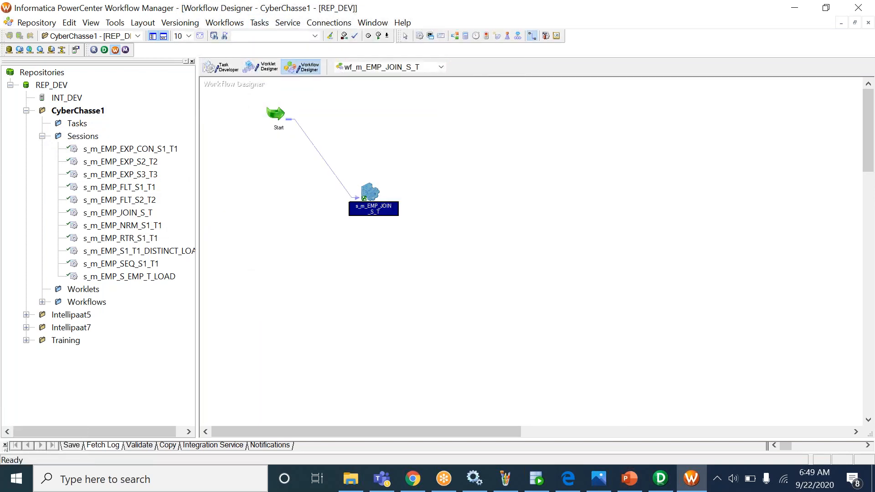
key(ctrl+s)
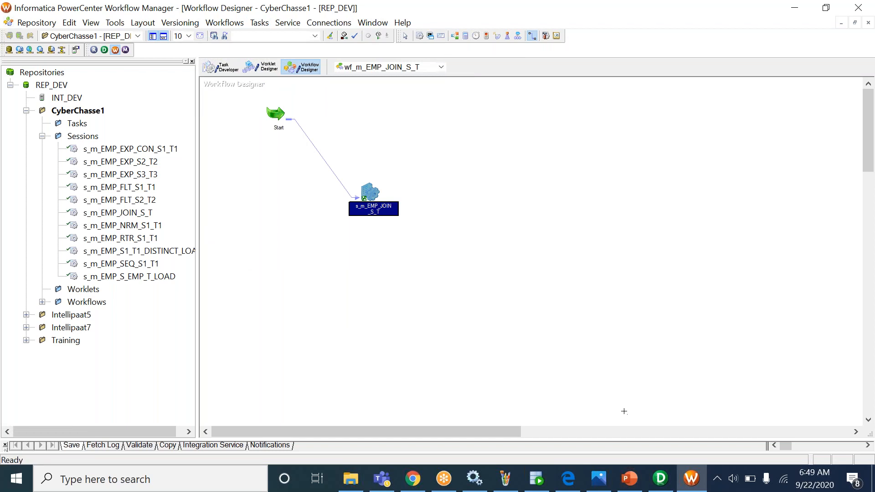
- Start the wf_m_EMP_JOIN_S_T workflow from the canvas
click(661, 478)
click(688, 480)
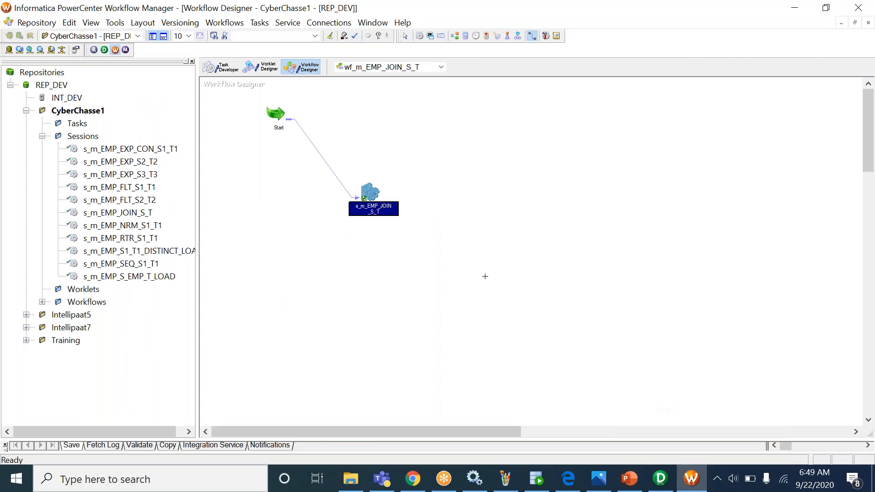
right_click(455, 155)
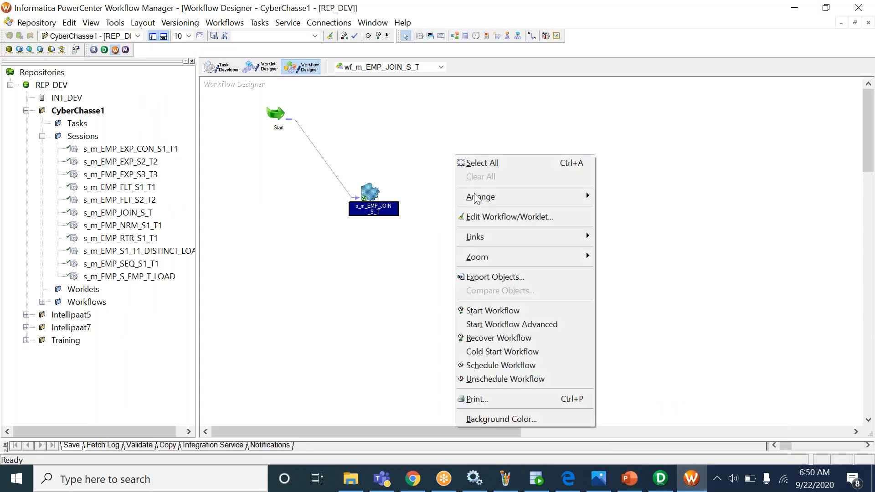
click(507, 310)
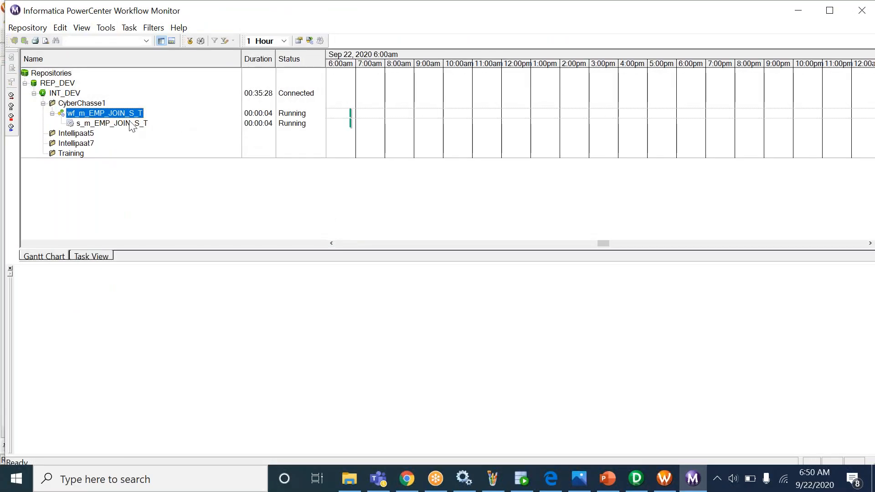
- Review the s_m_EMP_JOIN_S_T run's statistics showing 2 rows loaded into E_D_T, then return to Designer
click(128, 124)
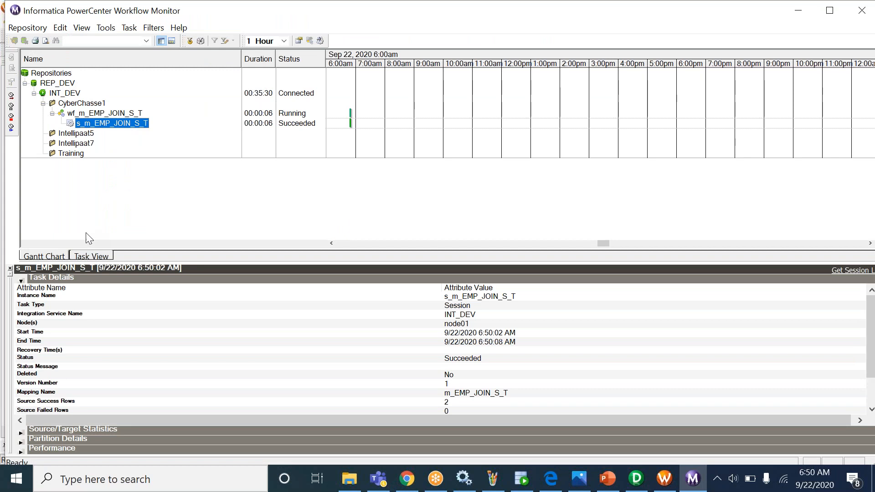
click(23, 296)
click(20, 280)
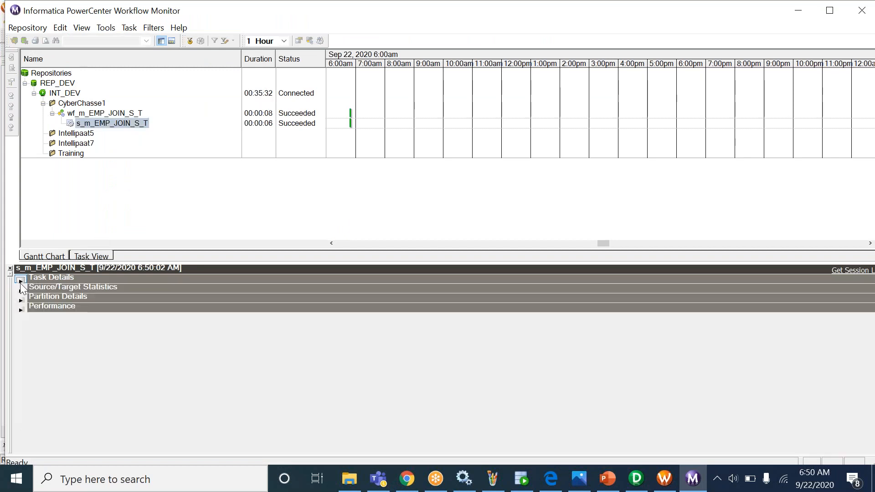
click(21, 290)
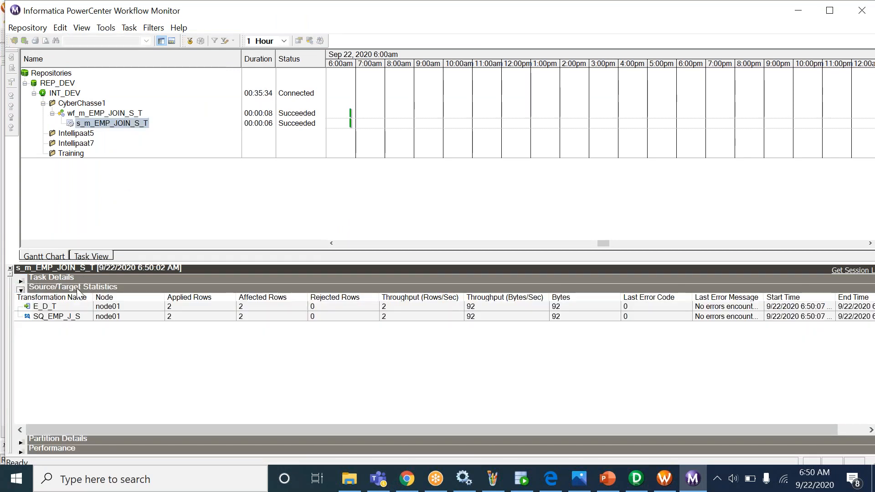
drag(93, 298, 108, 297)
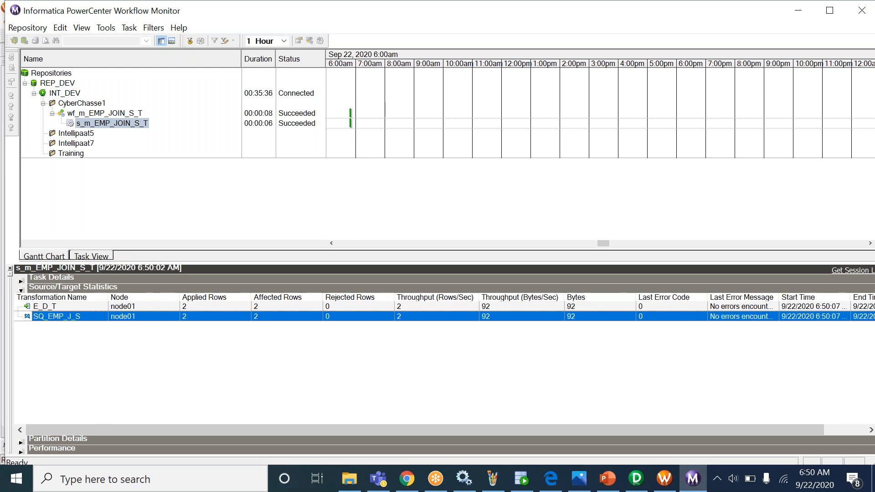
click(140, 126)
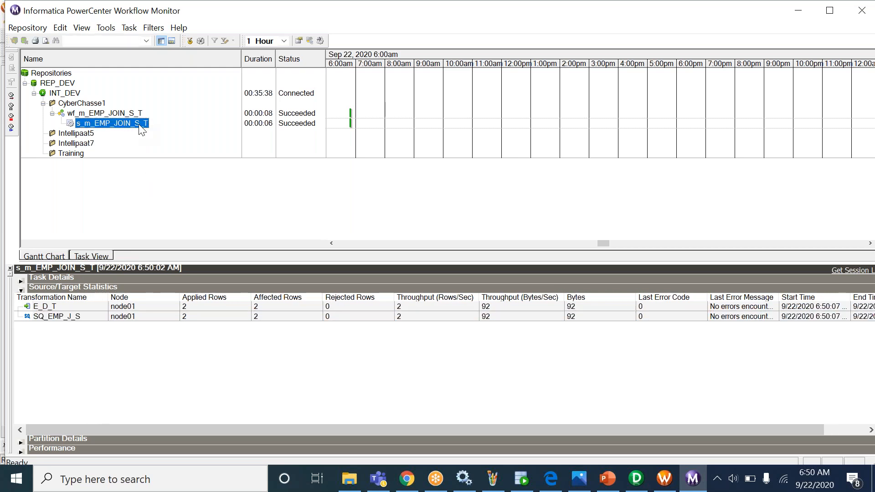
click(636, 479)
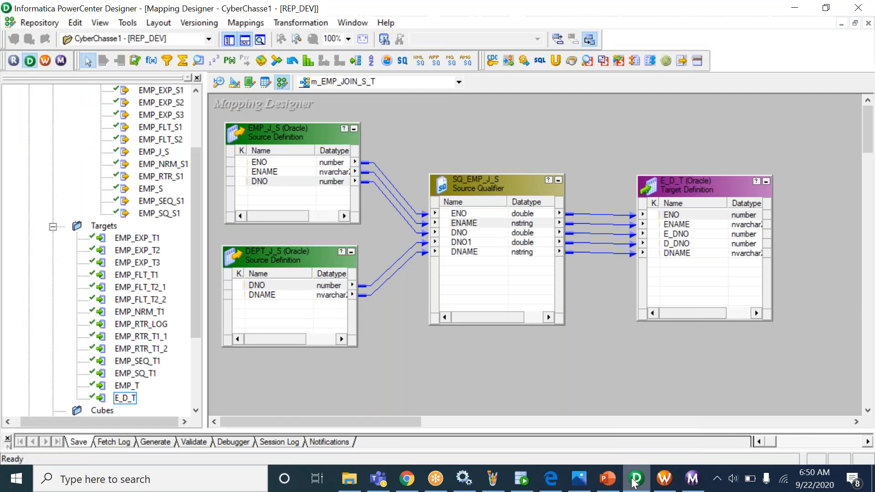
- Review SQ_EMP_J_S's Sql Query property and the workflow run statistics
double_click(507, 222)
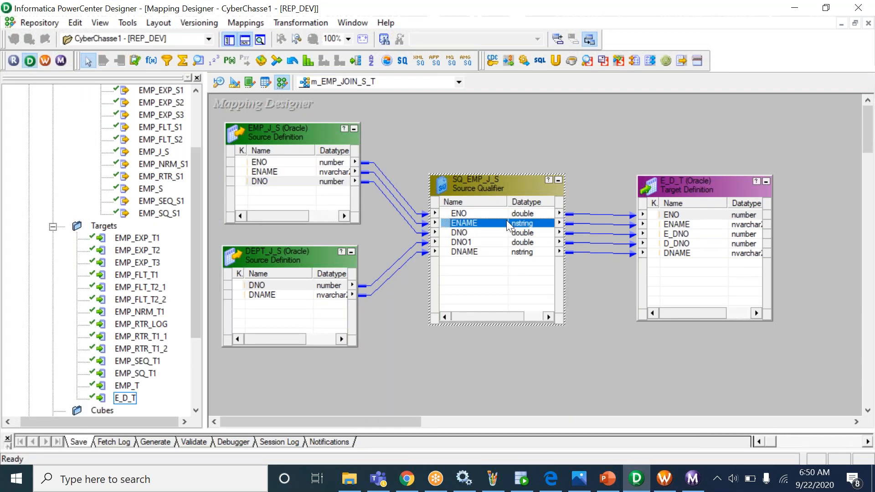
click(272, 126)
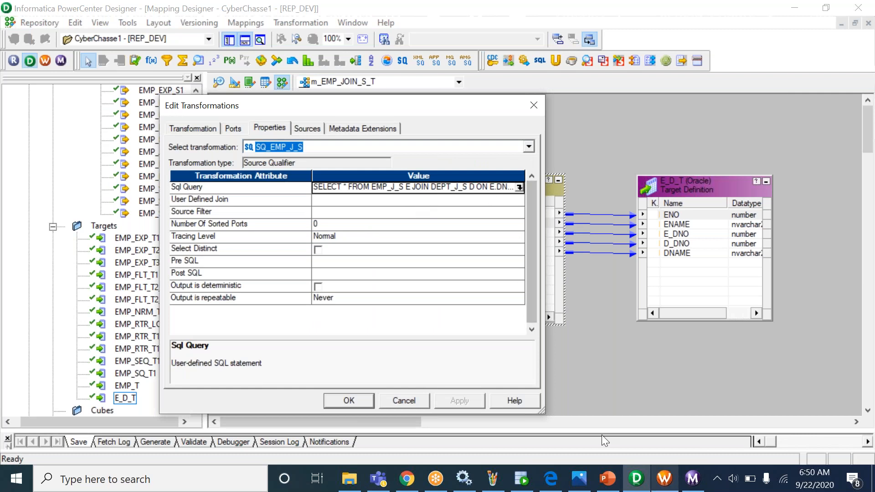
click(360, 402)
click(693, 479)
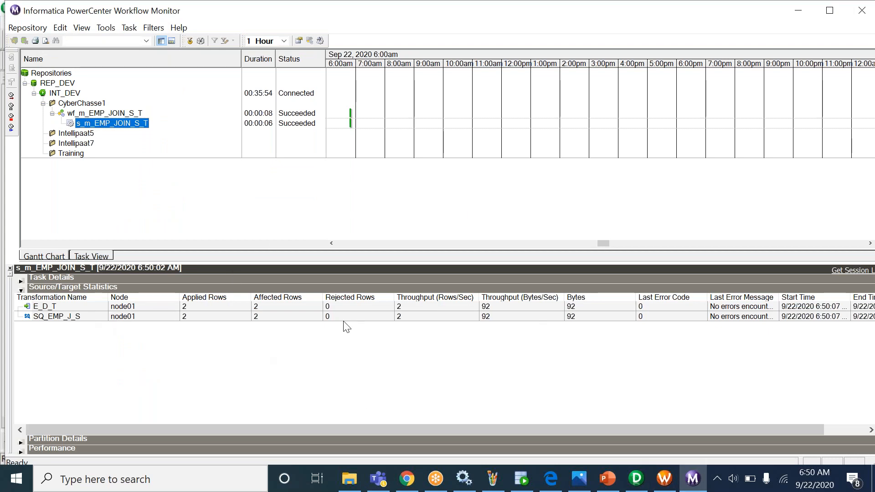
click(530, 487)
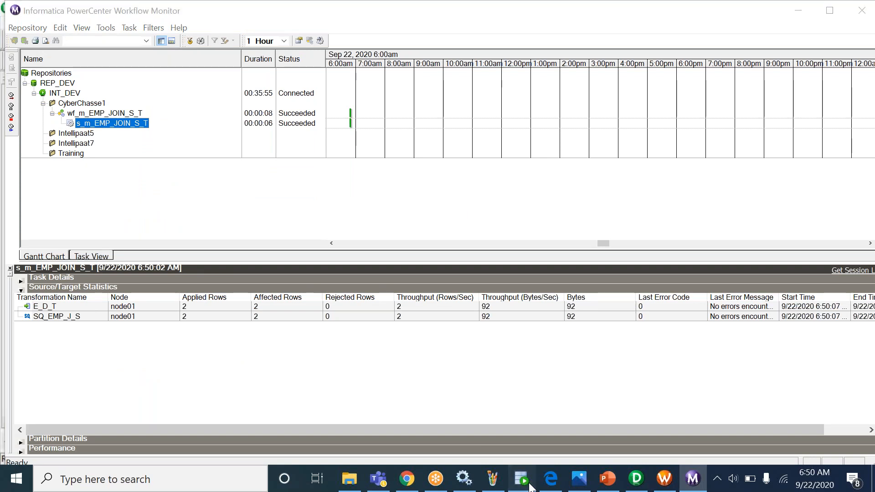
- Run SELECT * FROM E_D_T and select the two loaded rows, 10 HR and 20 ACCOUNTS
click(411, 166)
click(307, 189)
key(ctrl+Return)
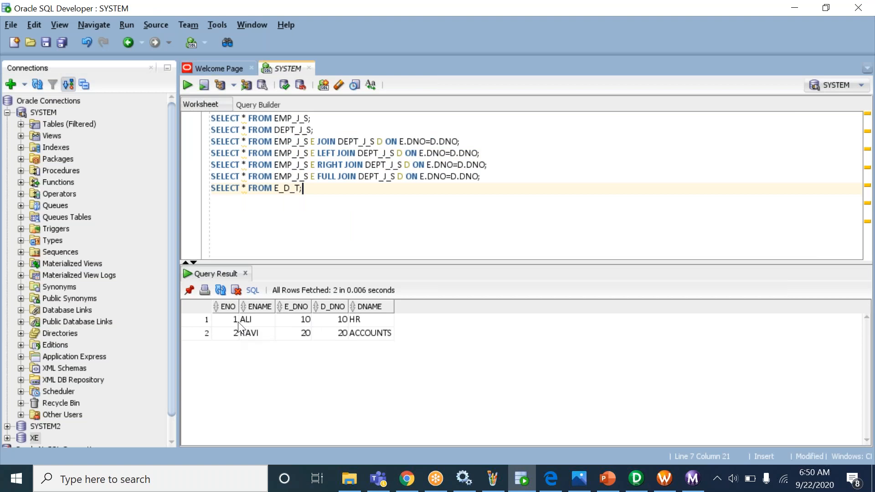
drag(235, 320, 374, 342)
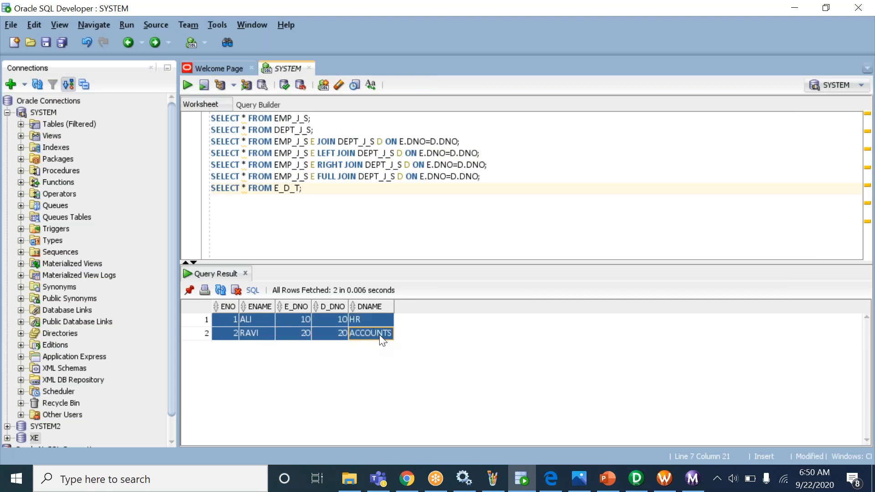
click(636, 478)
- Delete the Sql Query override from SQ_EMP_J_S and apply the change
double_click(499, 233)
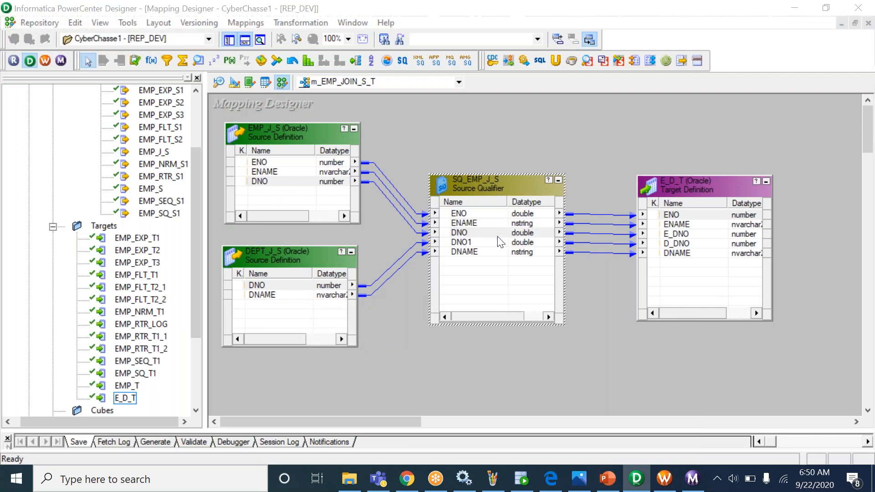
click(276, 129)
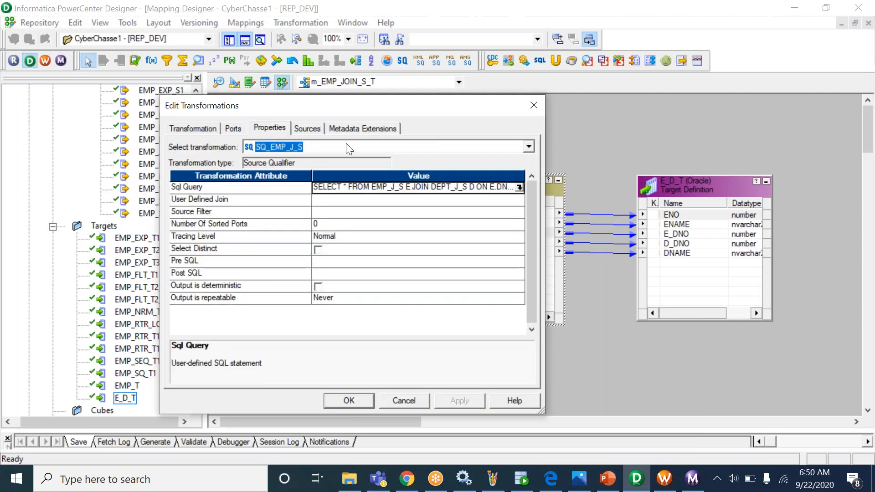
click(520, 187)
key(Delete)
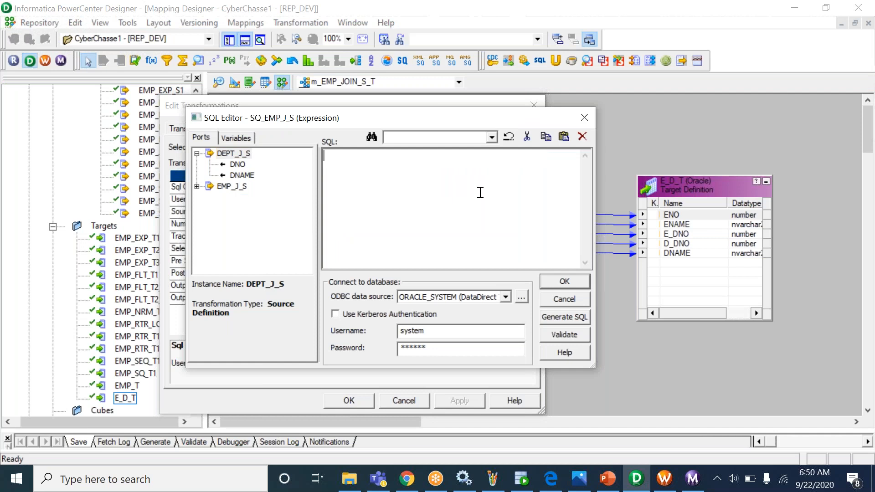
click(554, 280)
click(458, 400)
click(354, 401)
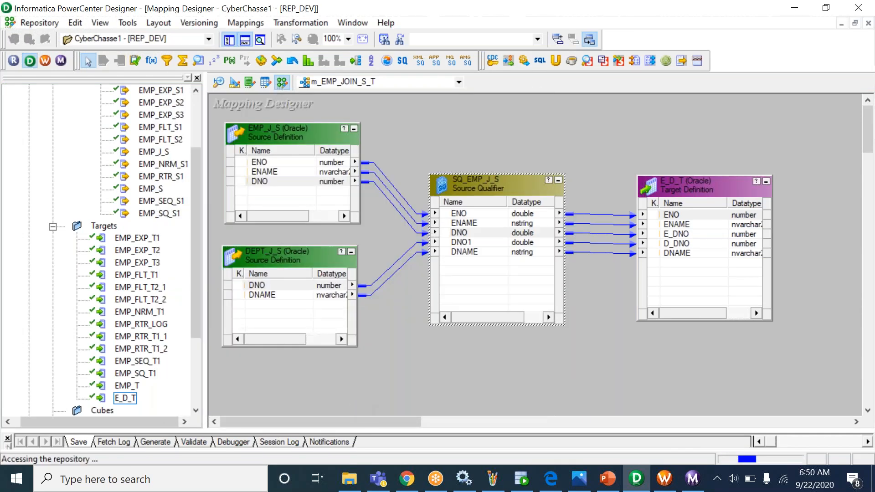
- Confirm SQ_EMP_J_S's Sql Query is now empty and save the mapping
double_click(490, 223)
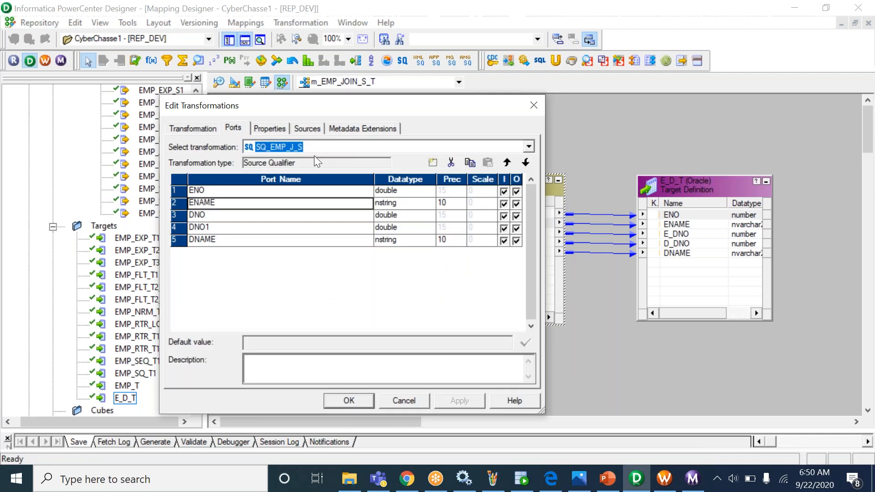
click(274, 129)
click(519, 188)
click(565, 282)
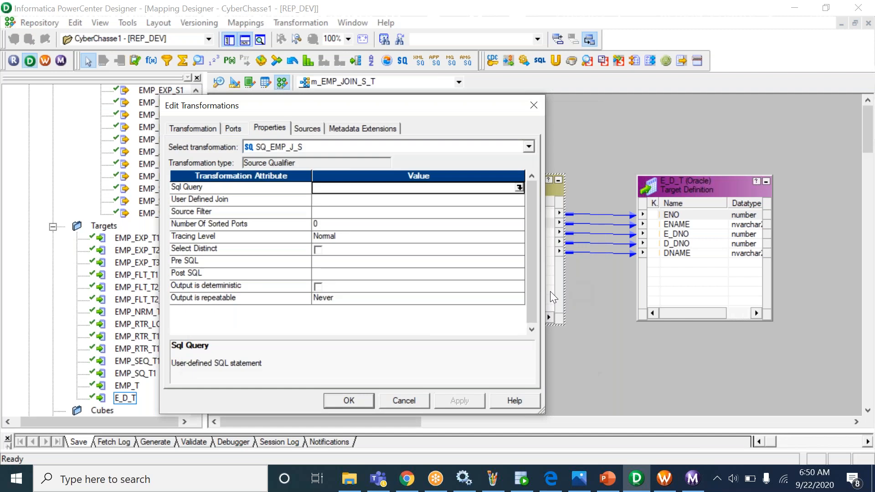
click(341, 400)
key(ctrl+s)
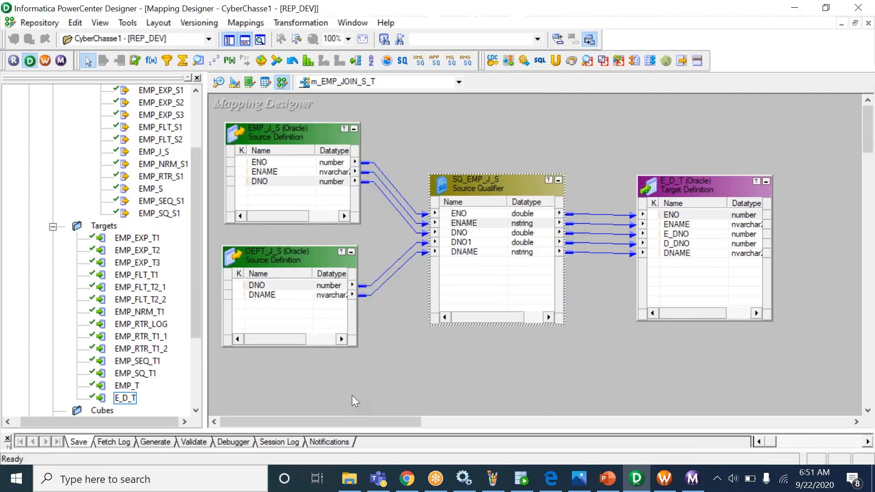
click(669, 486)
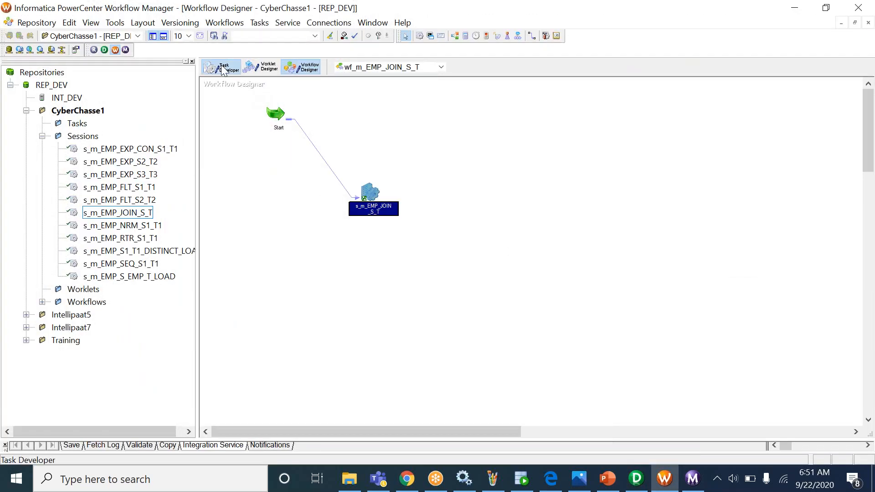
- Refresh session s_m_EMP_JOIN_S_T's mapping, which reports m_EMP_JOIN_S_T invalid, then go back to Designer
click(221, 67)
right_click(231, 102)
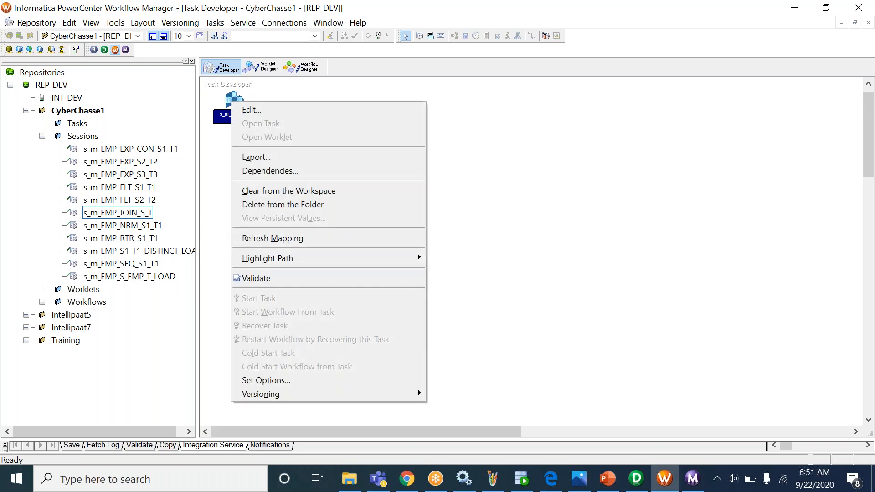
click(273, 237)
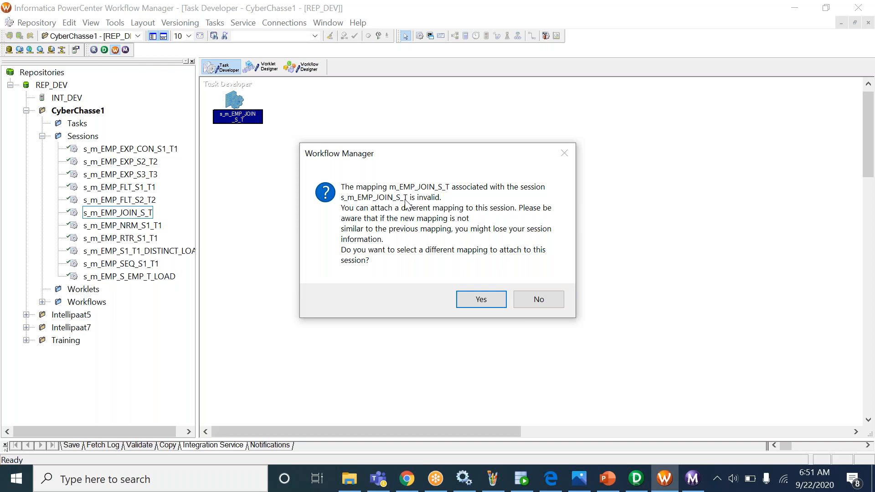
click(637, 479)
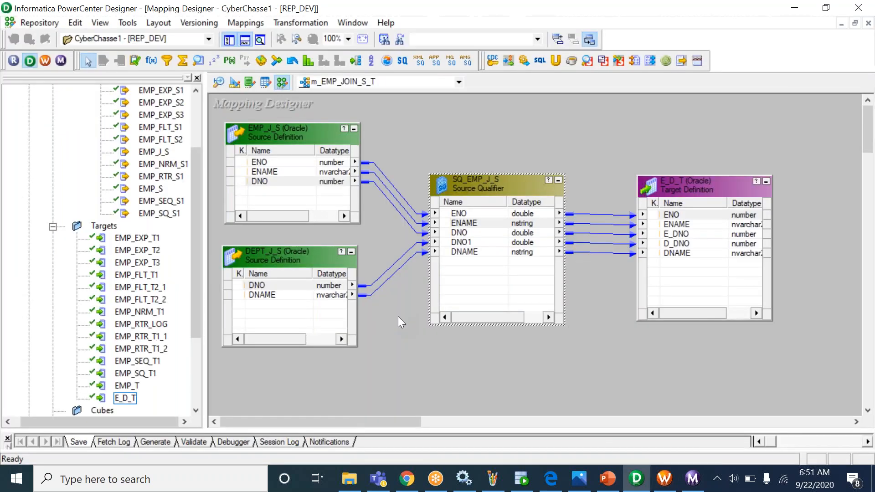
- Validate m_EMP_JOIN_S_T and highlight the INVALID message about SQ_EMP_J_S's unrelated input sources
drag(381, 430, 374, 351)
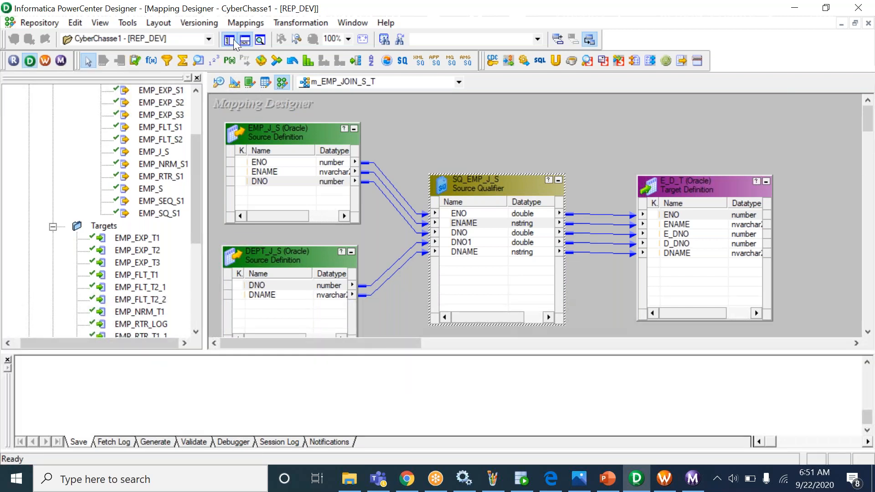
click(239, 23)
click(272, 105)
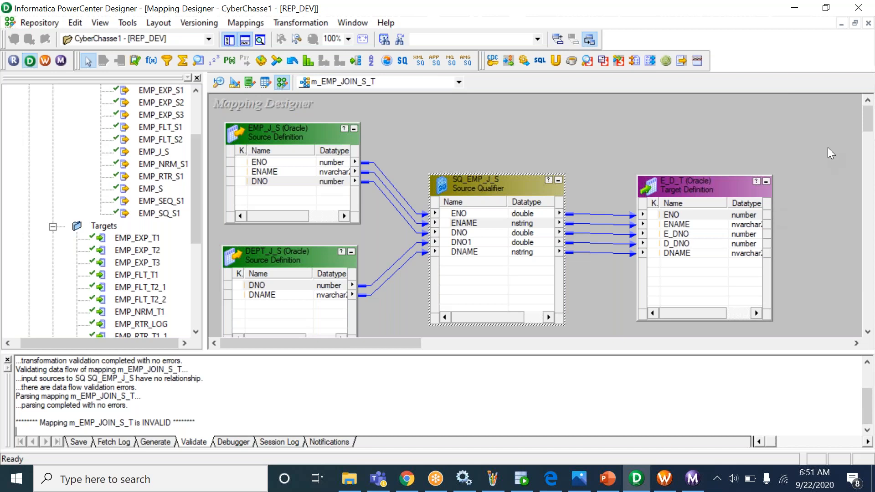
drag(45, 423, 173, 423)
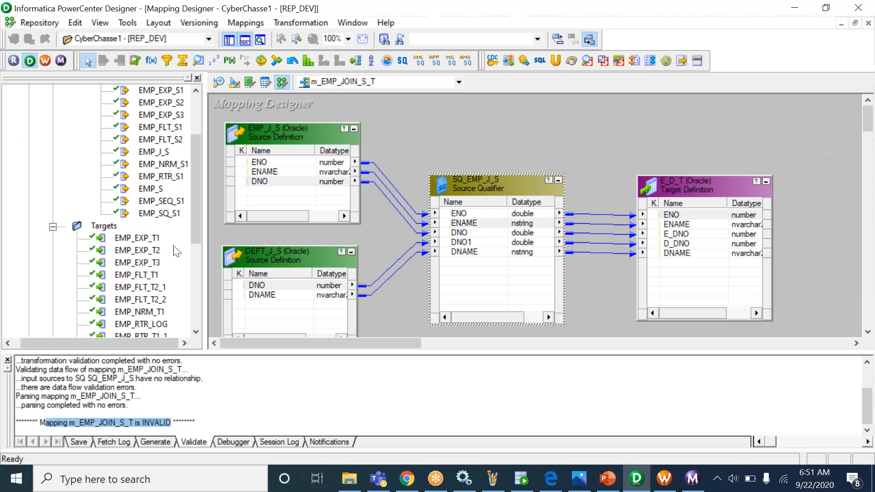
drag(196, 188, 200, 275)
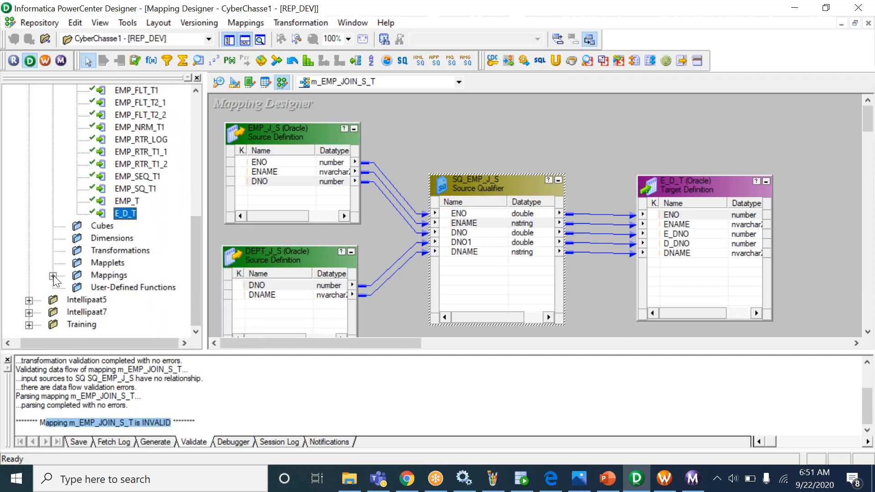
double_click(75, 275)
click(142, 263)
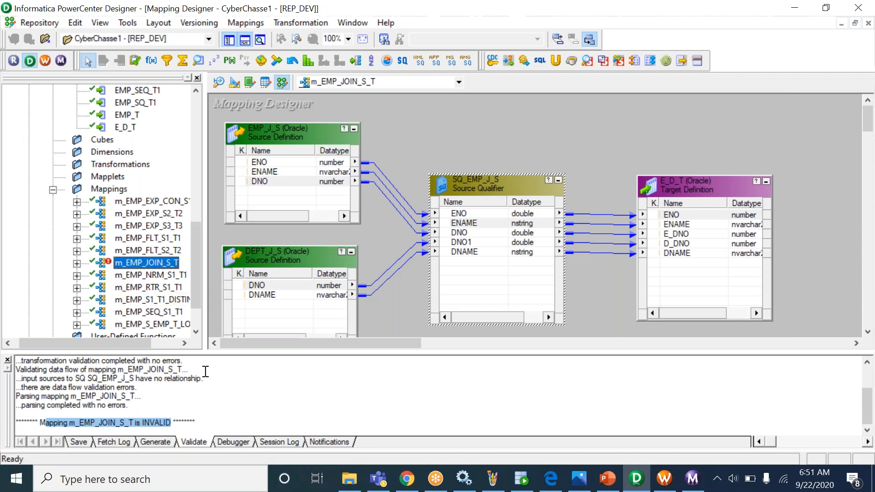
click(189, 369)
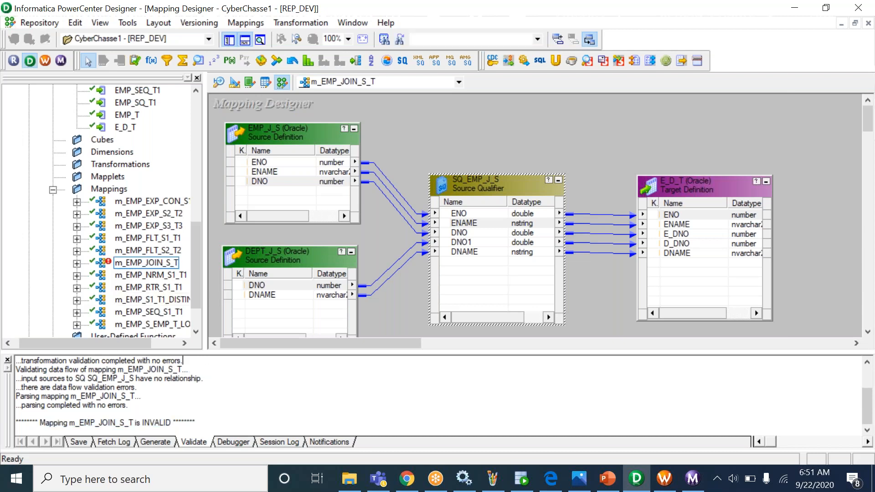
scroll(189, 369, up, 3)
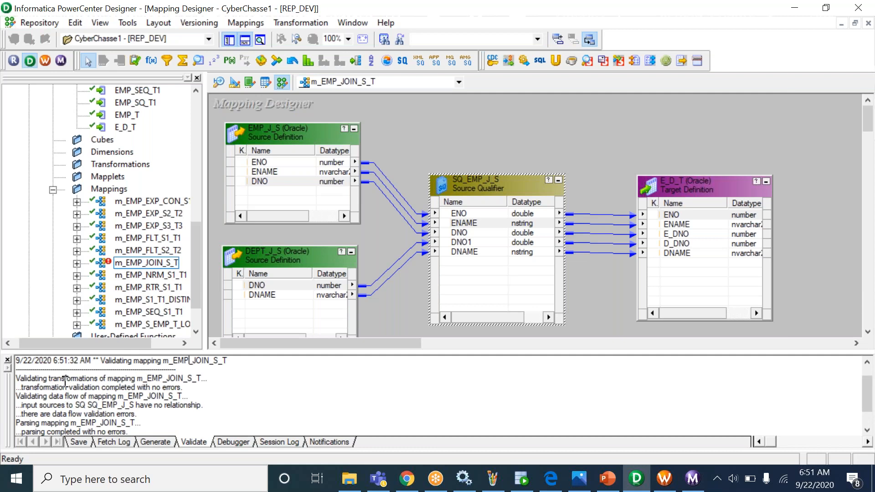
drag(66, 379, 159, 378)
drag(35, 396, 101, 405)
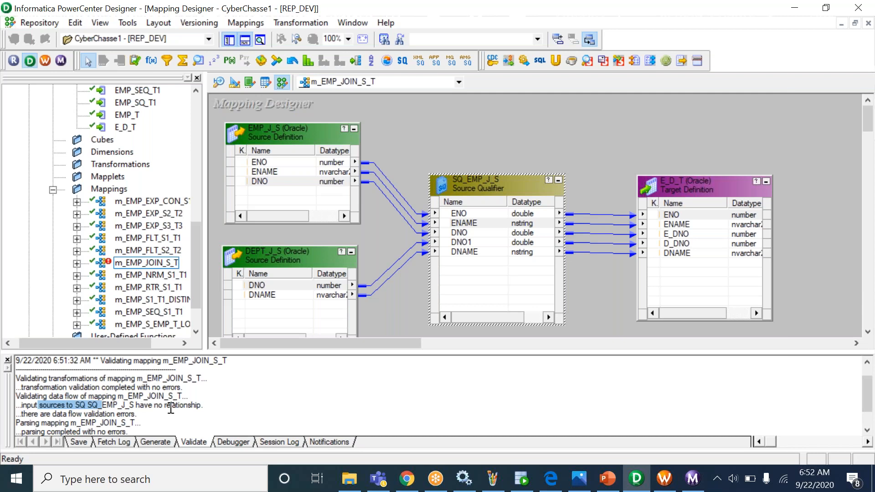
click(135, 404)
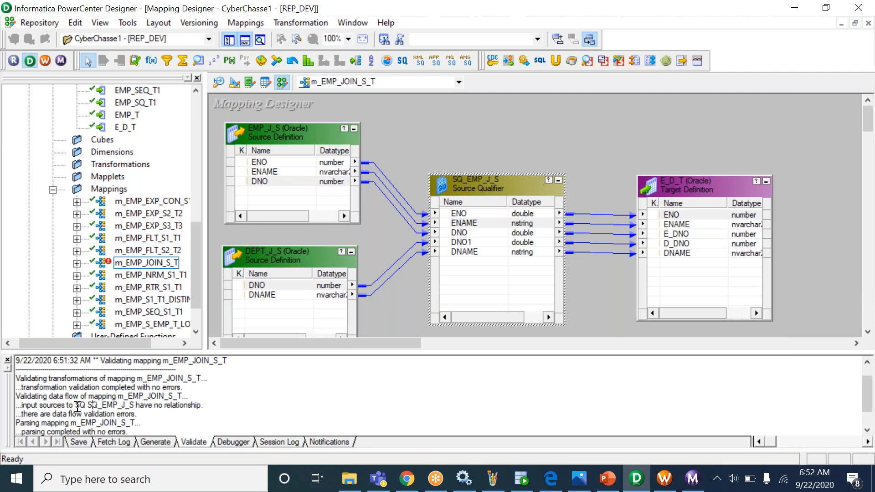
drag(88, 405, 133, 405)
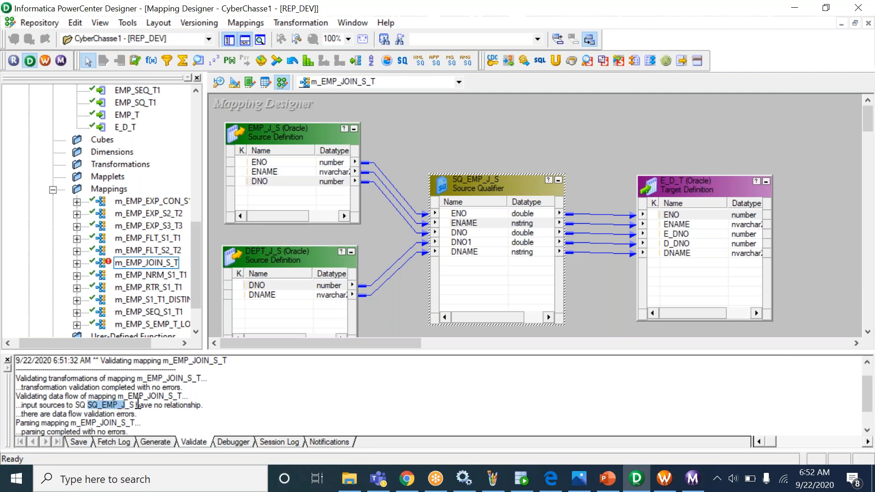
click(135, 404)
drag(139, 405, 200, 404)
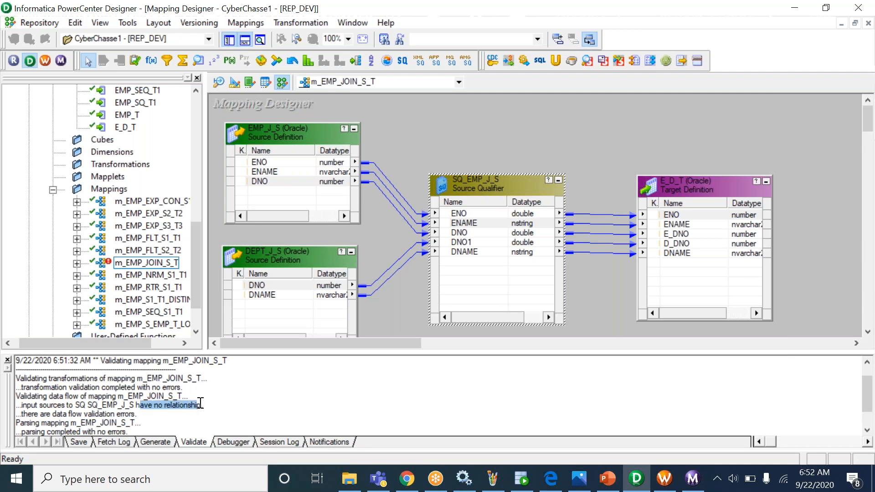
drag(68, 414, 136, 414)
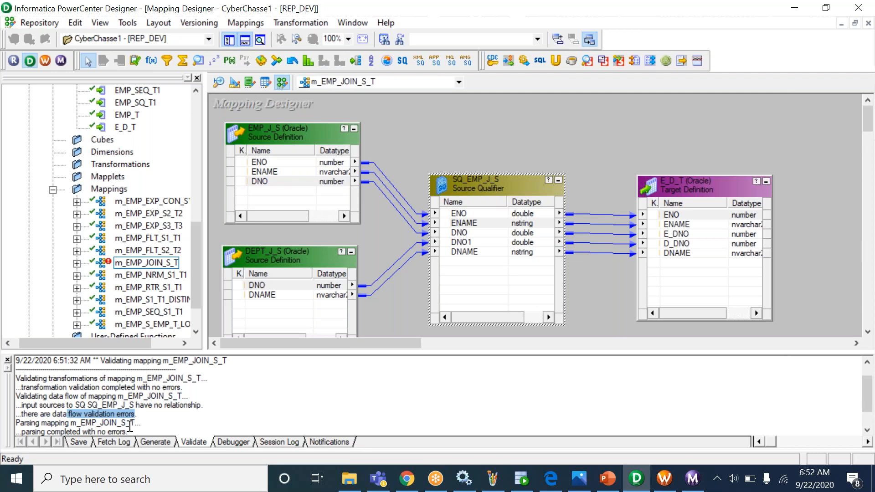
click(135, 422)
scroll(137, 422, down, 1)
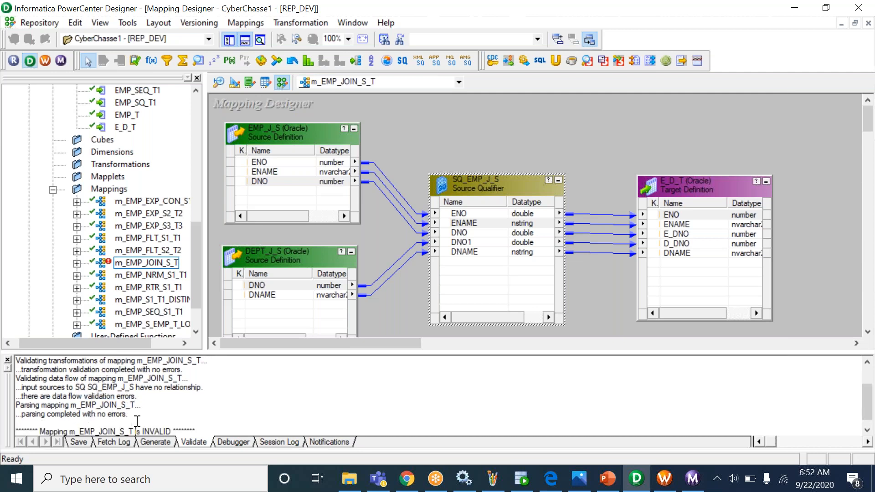
scroll(137, 421, down, 1)
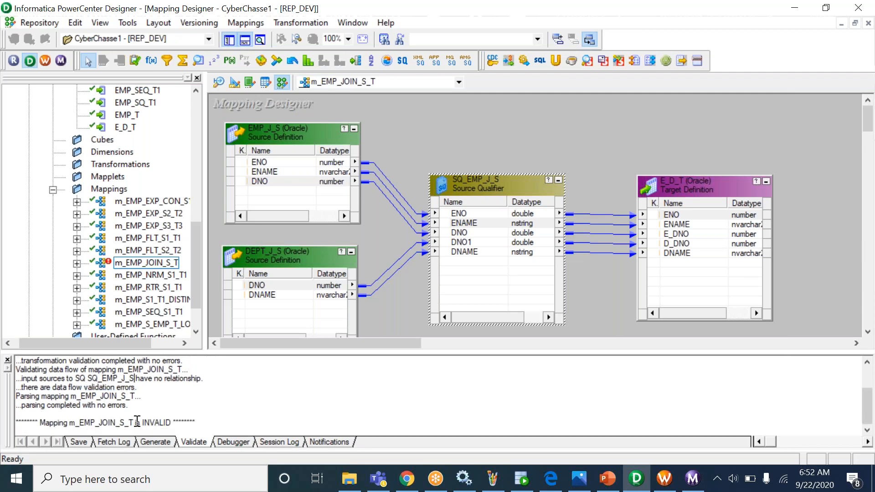
scroll(137, 421, up, 3)
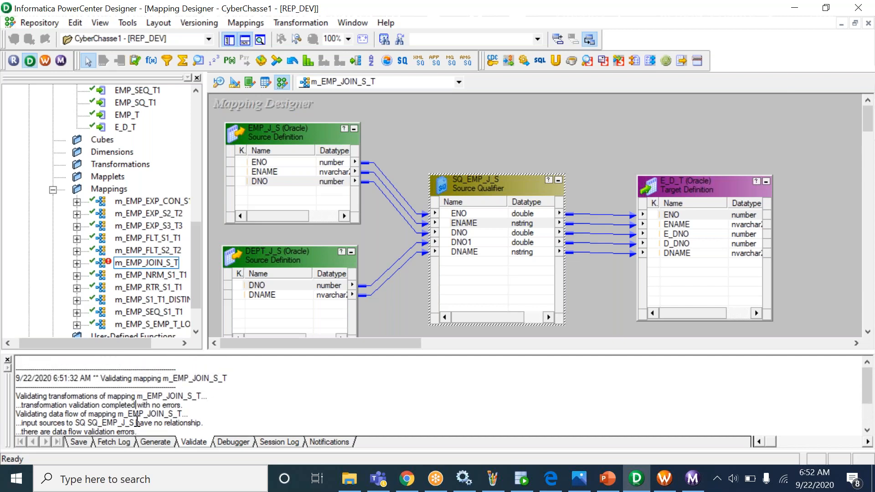
scroll(137, 422, down, 2)
scroll(137, 421, down, 2)
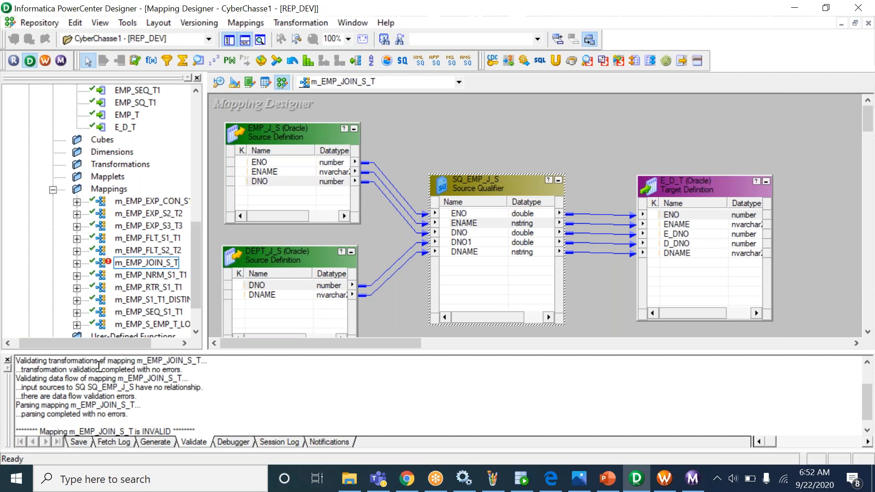
drag(154, 388, 204, 386)
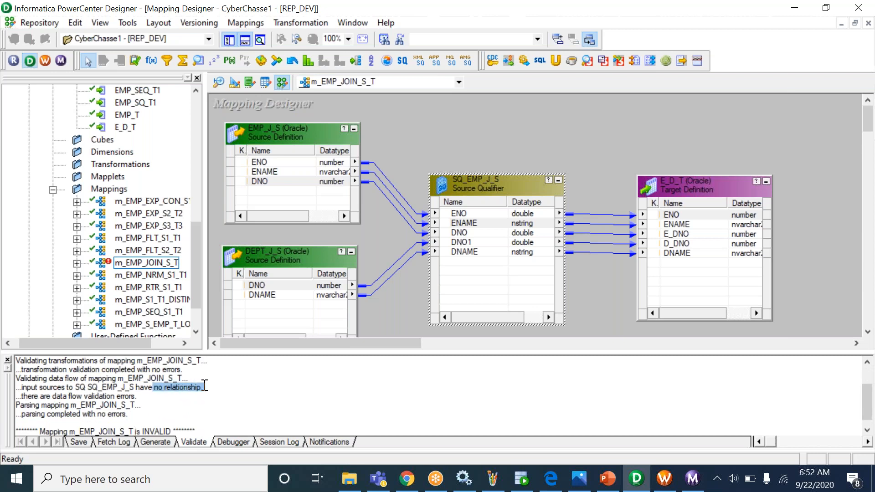
click(172, 382)
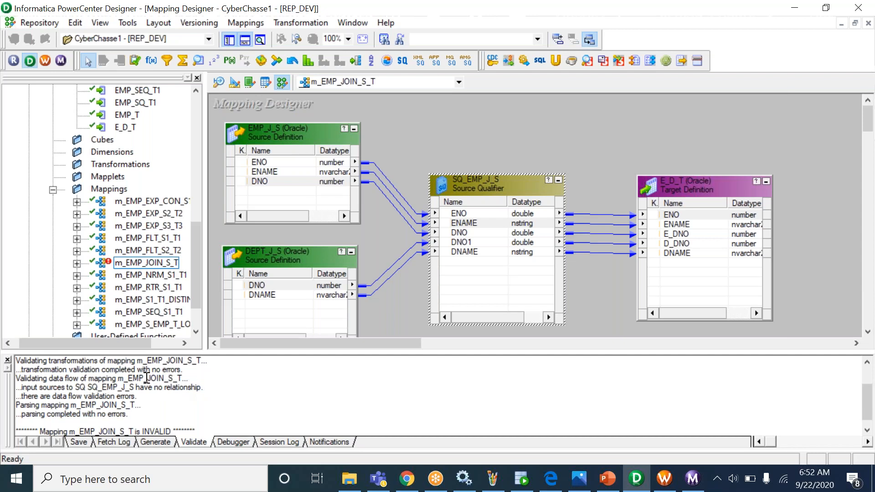
drag(137, 369, 188, 370)
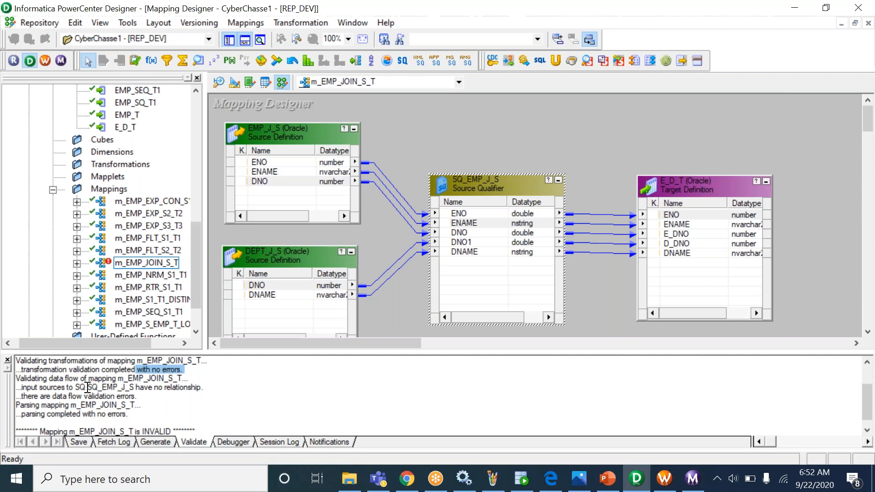
- Inspect SQ_EMP_J_S's ENAME, DNO, DNO1 and DNAME ports, then open it in Edit Transformations
click(468, 233)
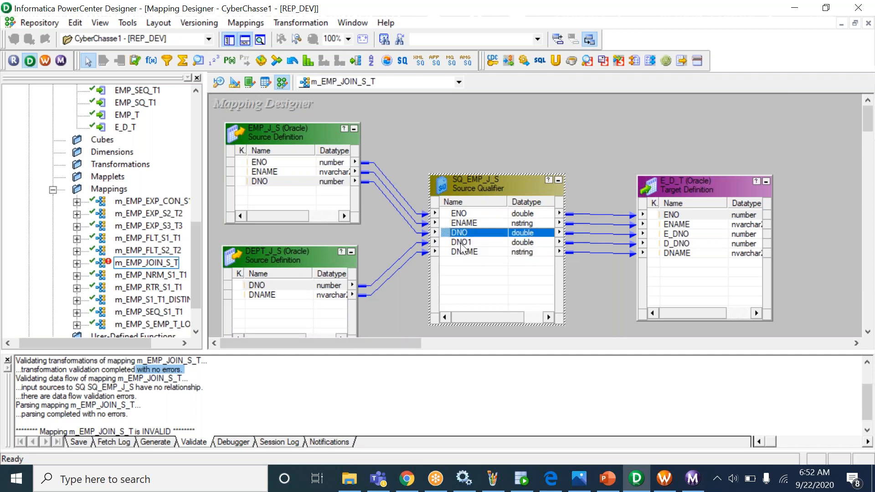
click(465, 243)
click(460, 222)
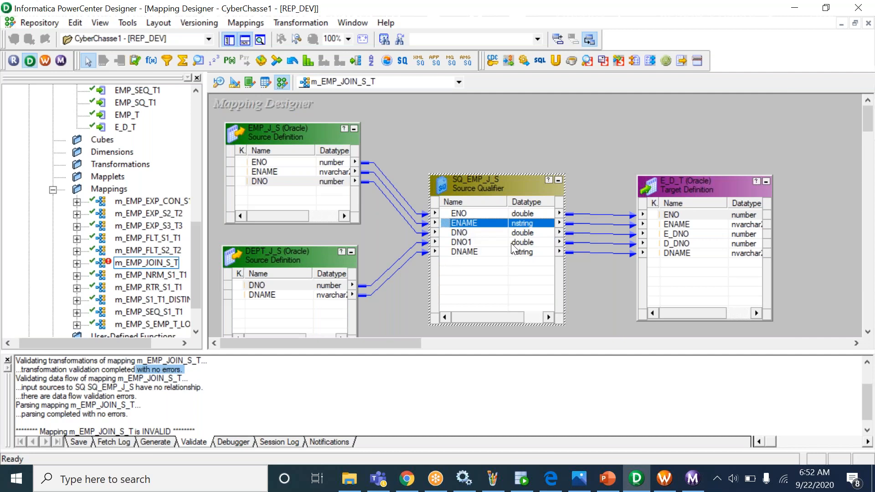
click(489, 242)
click(484, 233)
click(474, 242)
click(470, 231)
click(470, 241)
click(470, 236)
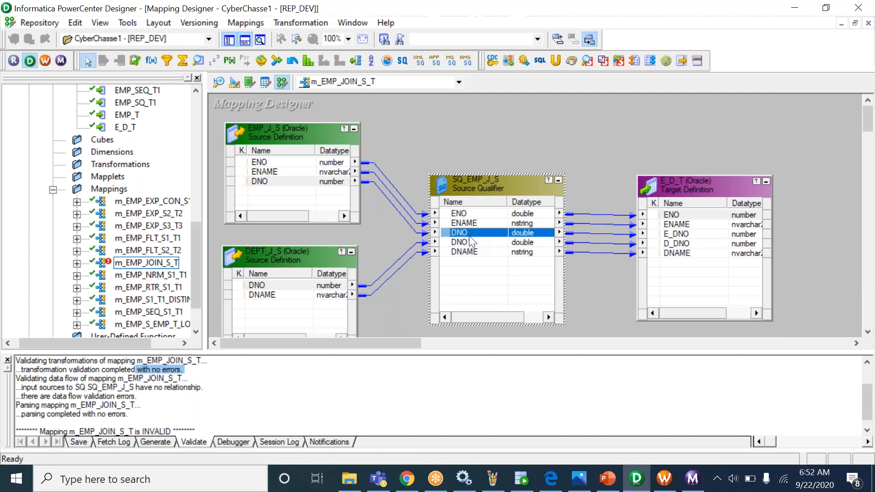
click(466, 222)
click(470, 244)
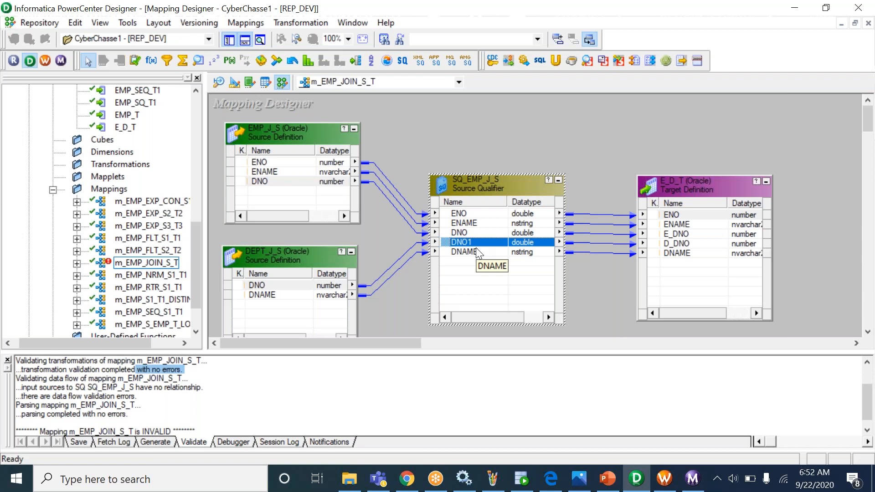
click(475, 231)
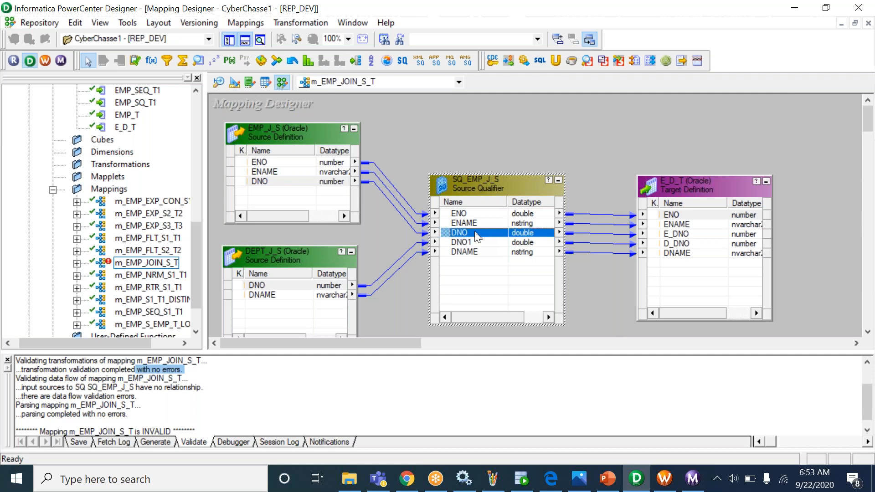
click(477, 254)
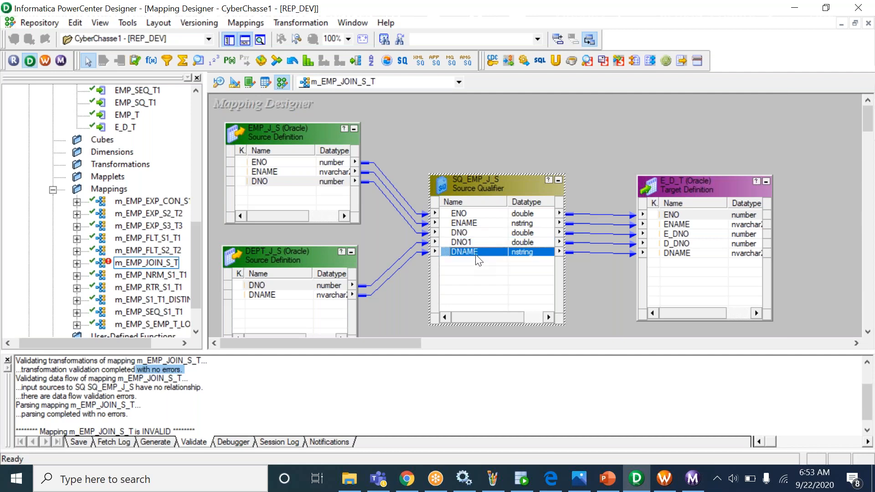
click(473, 223)
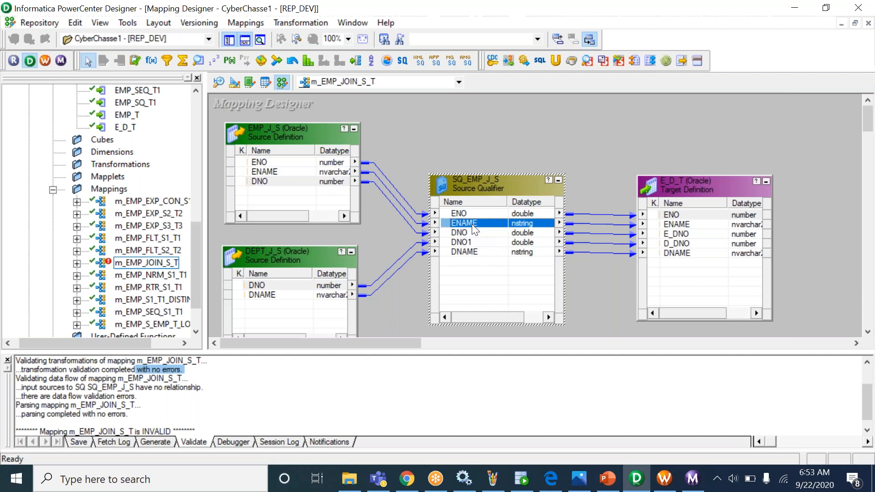
click(468, 233)
click(467, 242)
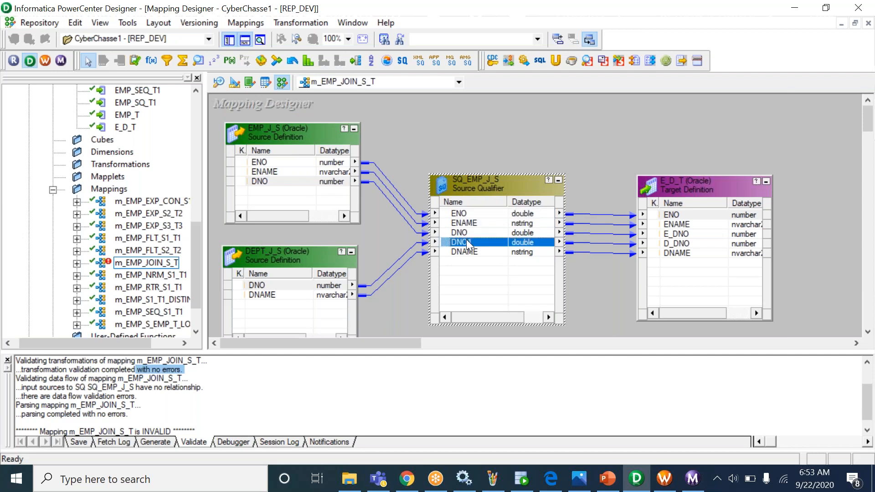
click(467, 223)
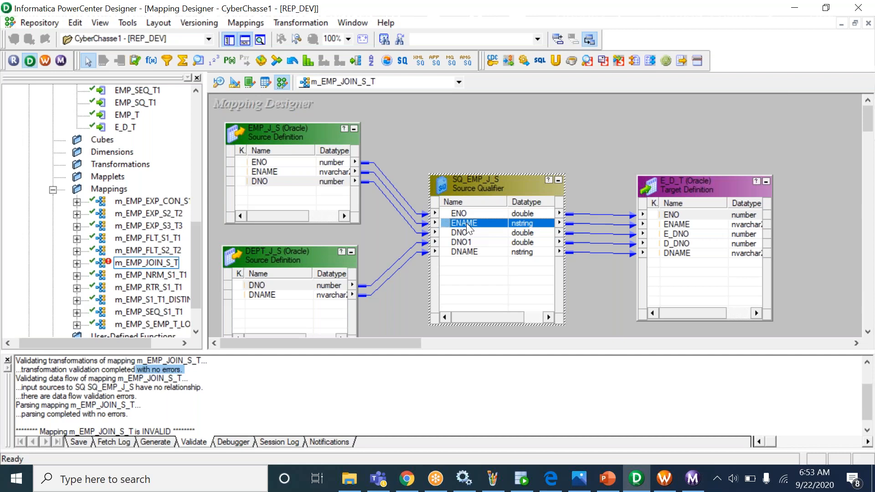
click(471, 252)
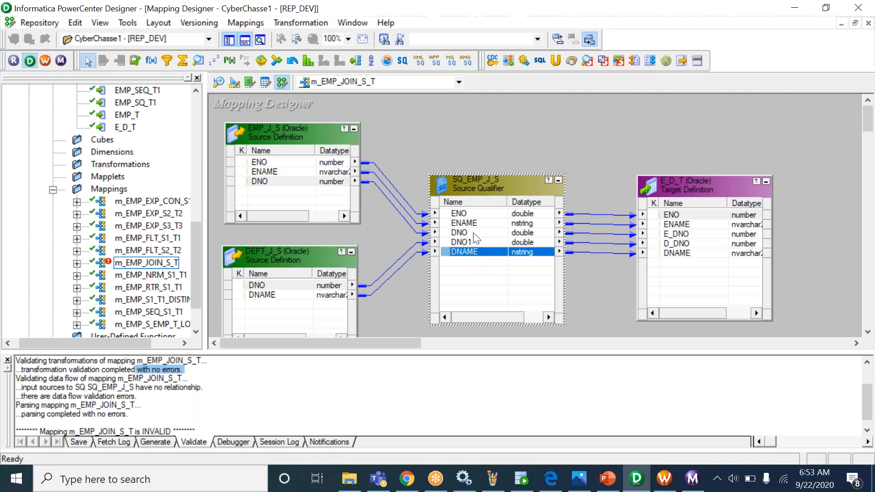
double_click(473, 233)
- Show SQ_EMP_J_S's Properties and copy the EMP_J_S LEFT JOIN DEPT_J_S query line from SQL Developer
click(270, 128)
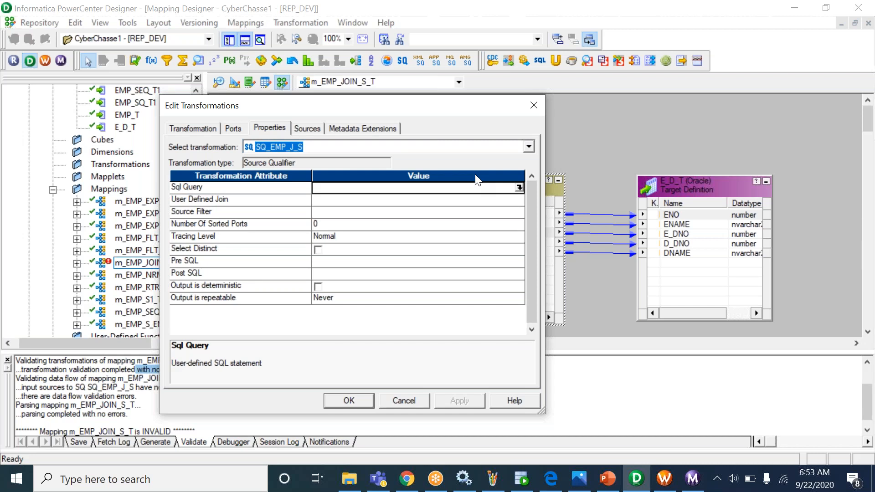
click(522, 479)
double_click(355, 153)
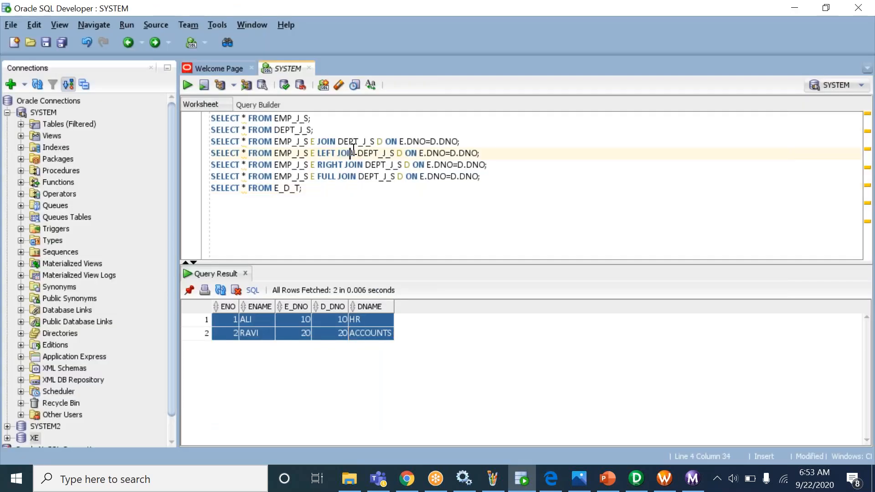
triple_click(354, 151)
key(ctrl+c)
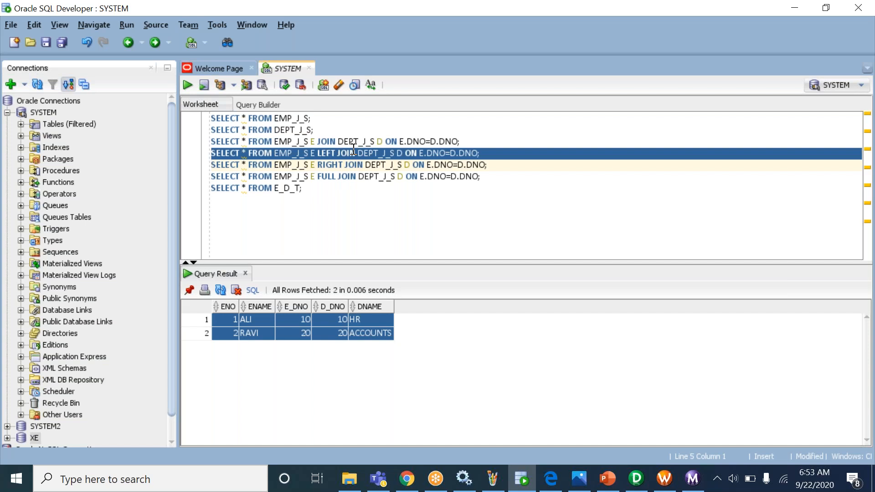
key(alt+Tab)
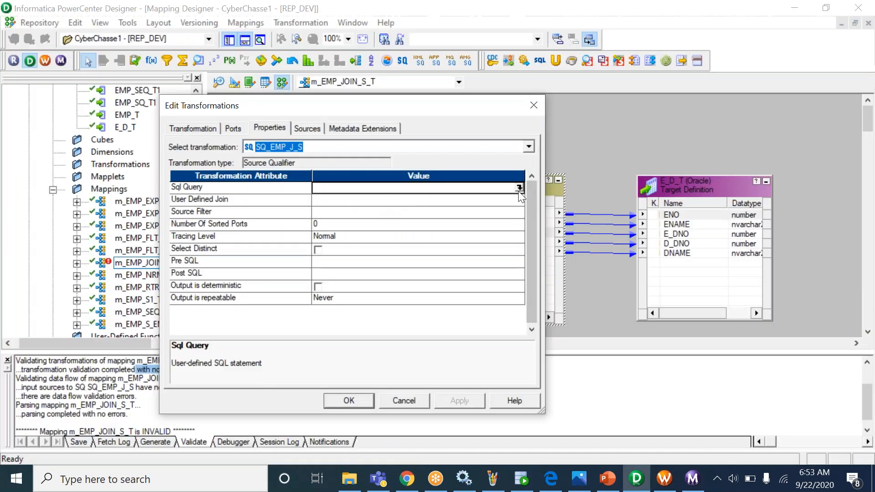
click(518, 189)
key(ctrl+v)
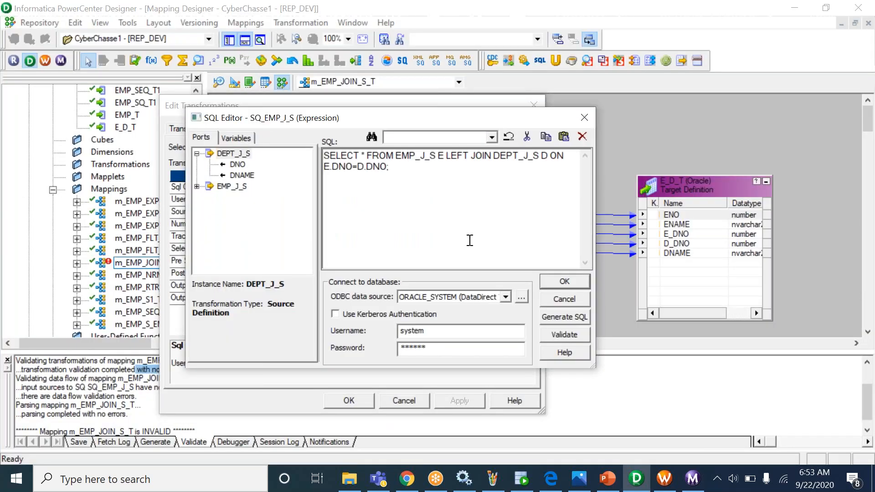
click(564, 335)
click(420, 275)
click(564, 301)
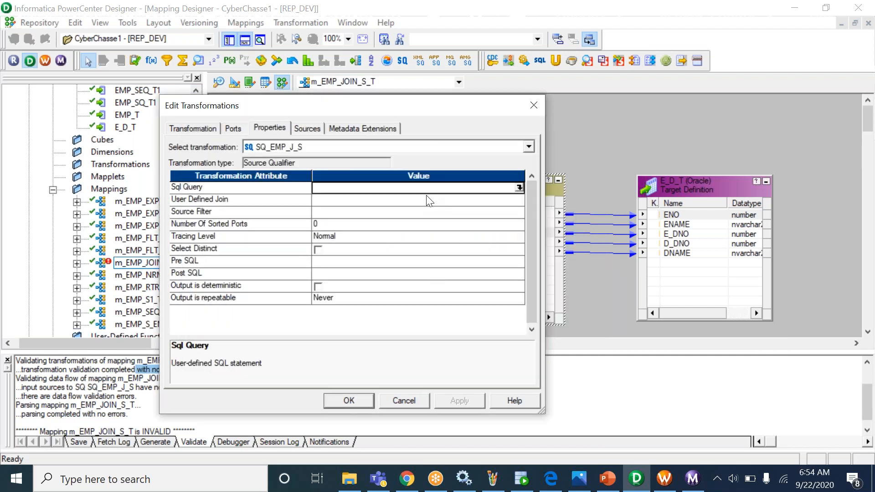
click(578, 480)
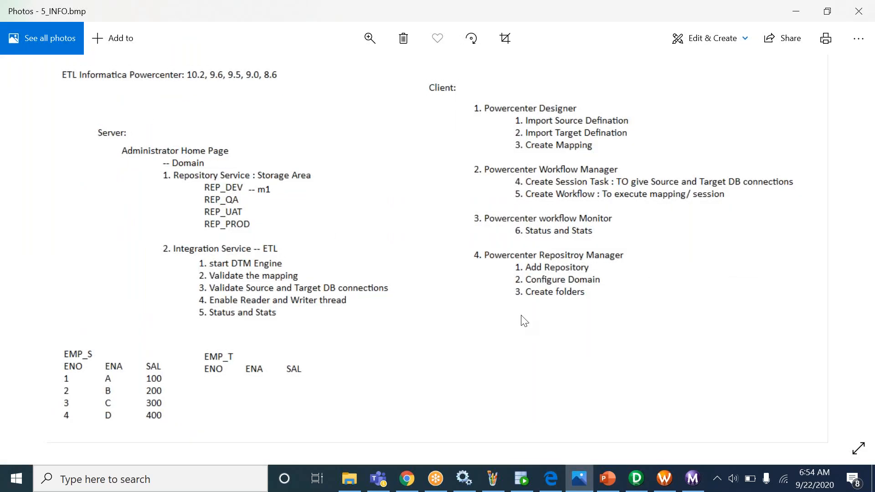
- Advance the Photos notes to 6_SQ.bmp, then return to SQ_EMP_J_S's properties in Designer
key(Right)
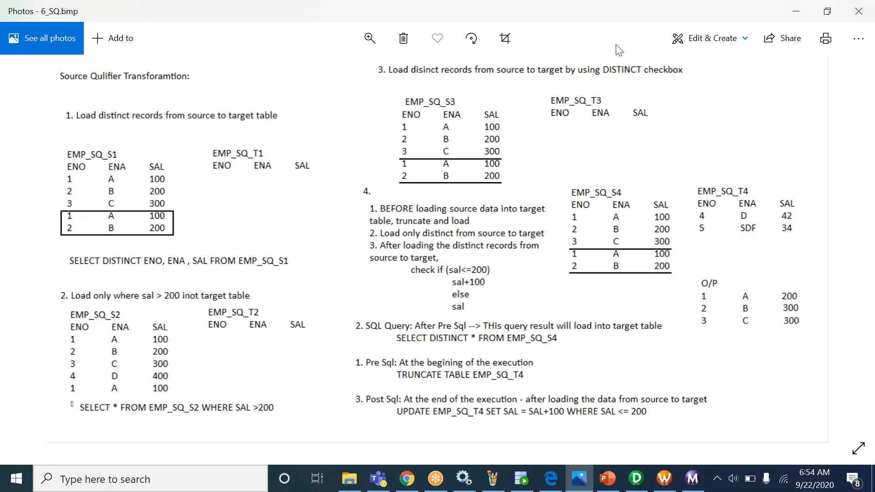
click(596, 25)
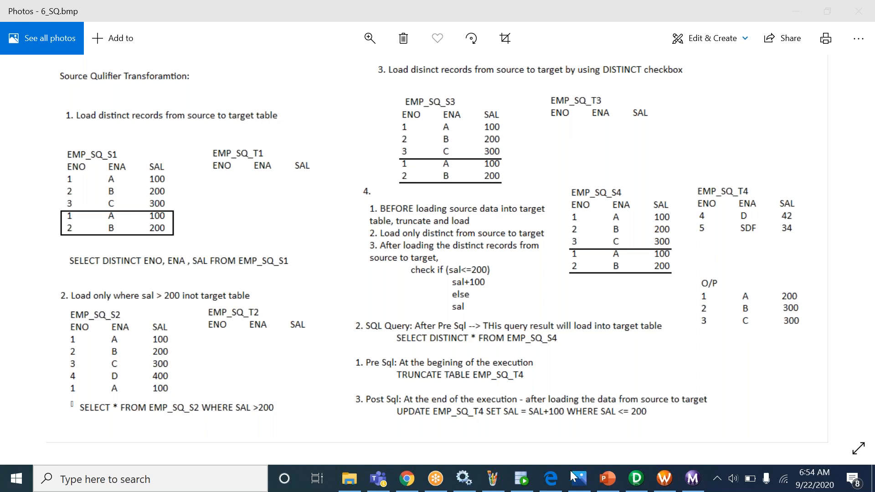
click(635, 480)
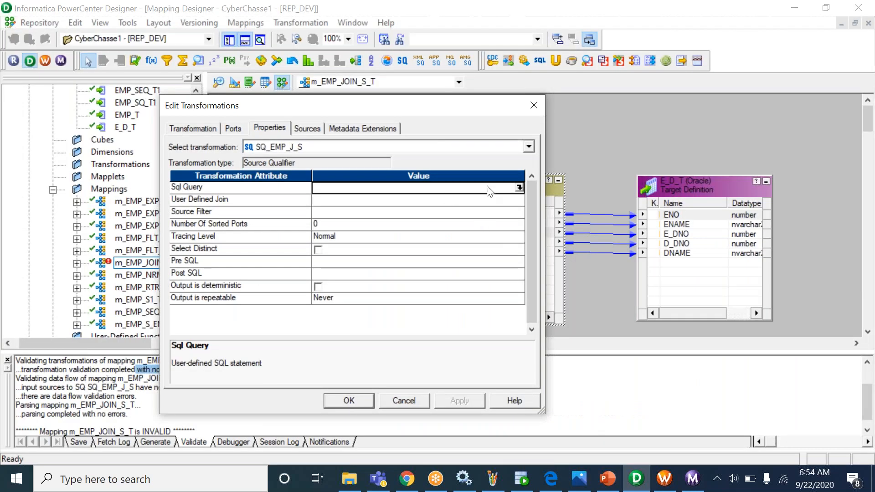
- Paste the EMP_J_S LEFT JOIN DEPT_J_S query into SQ_EMP_J_S's Pre SQL property
click(458, 274)
click(460, 264)
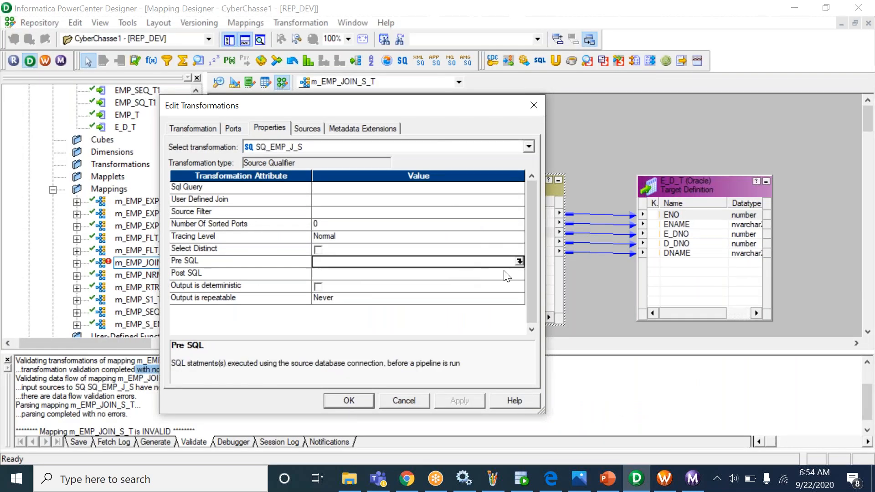
click(520, 261)
text(SELECT * FROM EMP_J_S E LEFT JOIN DEPT_J_S D ON E.DNO=D.DNO)
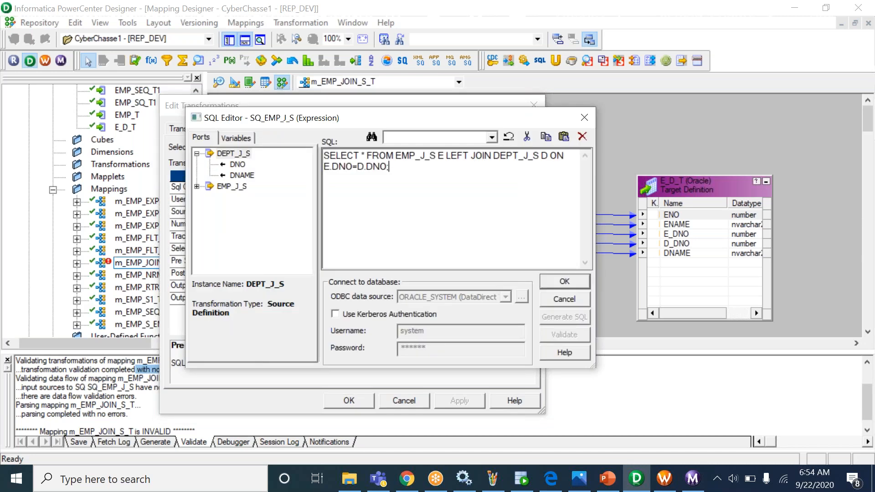
click(566, 279)
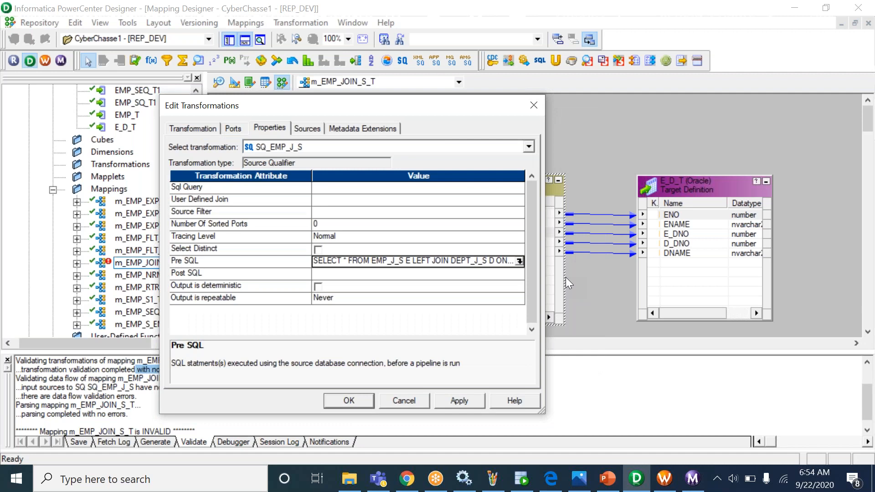
- Inspect the pasted Pre SQL statement text, then select the Sql Query value
click(509, 271)
click(502, 260)
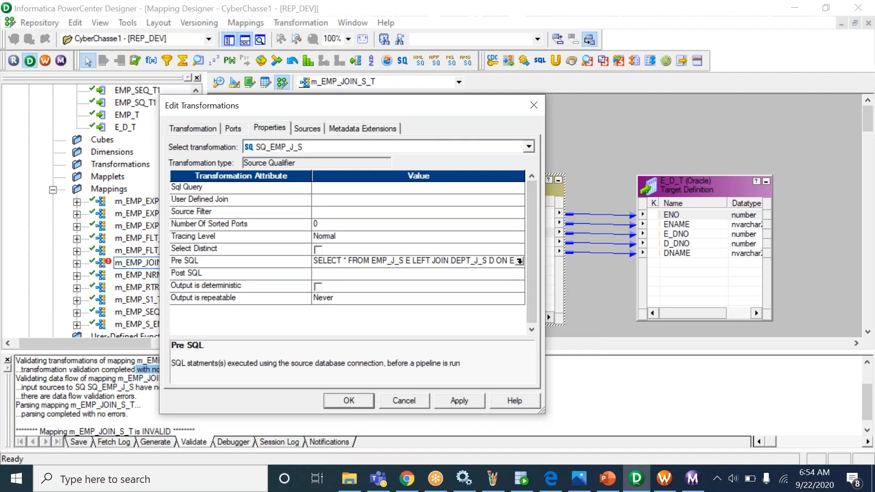
click(254, 267)
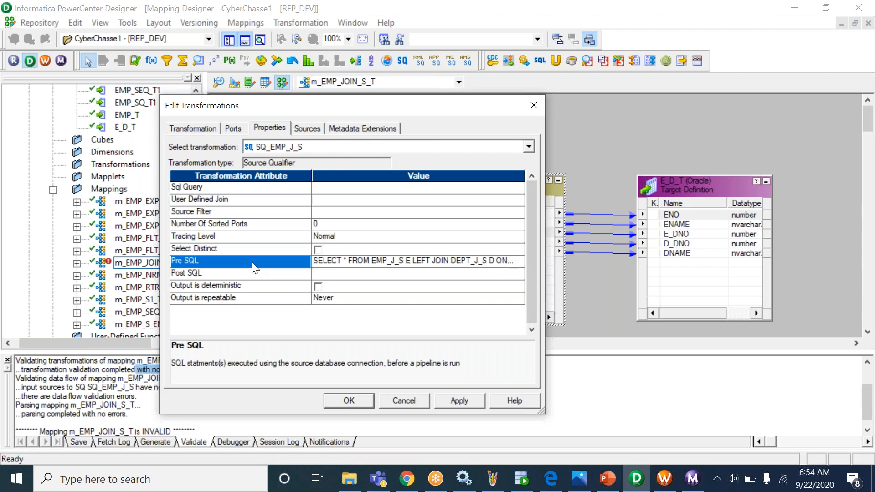
click(342, 262)
drag(325, 259, 283, 261)
click(494, 263)
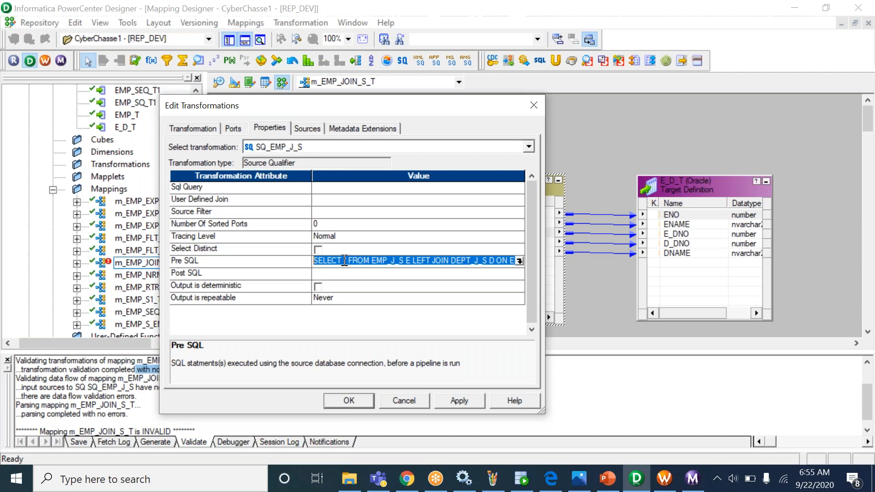
click(344, 261)
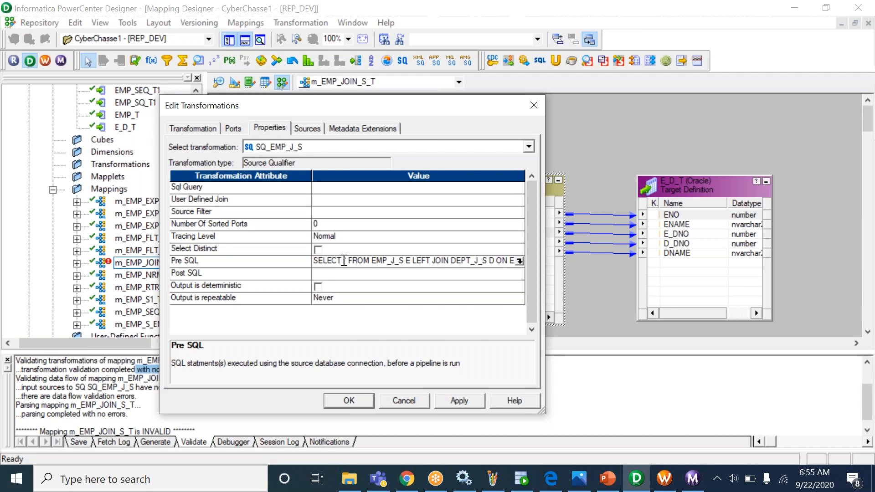
click(379, 189)
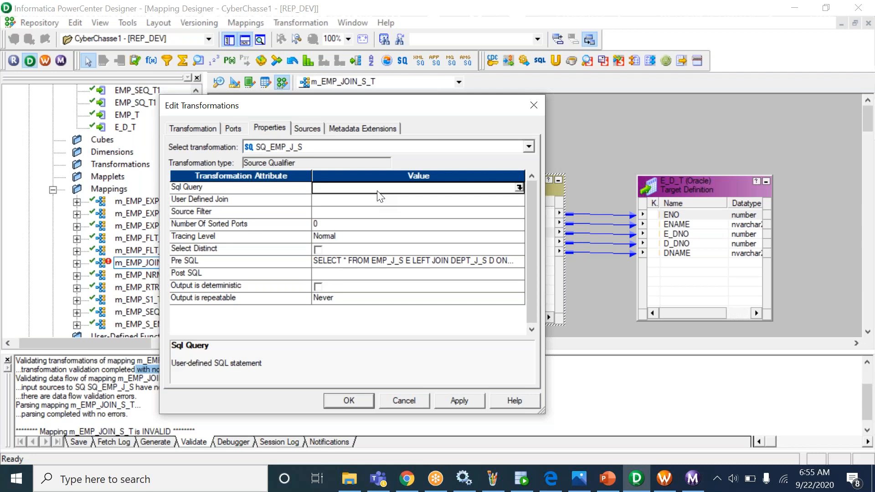
- Re-read the Pre SQL left-join query, leaving the Sql Query value empty
click(355, 263)
drag(325, 267, 522, 264)
click(462, 264)
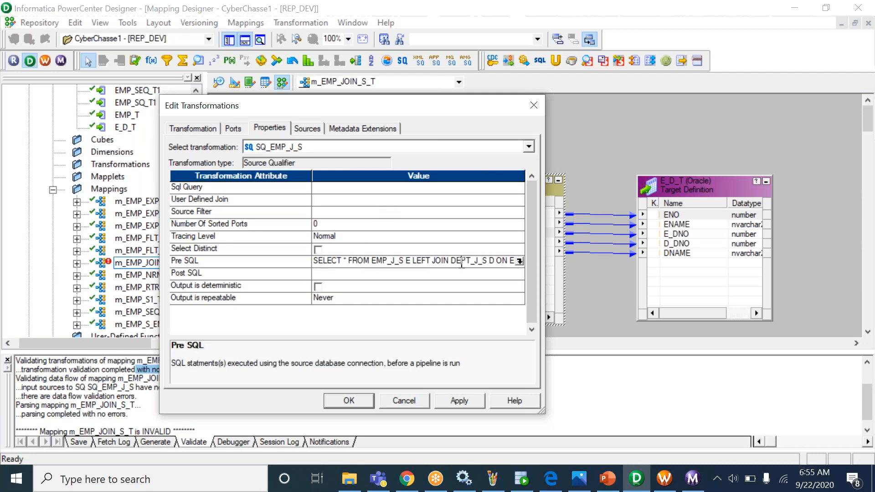
drag(313, 265, 393, 268)
click(387, 264)
click(254, 263)
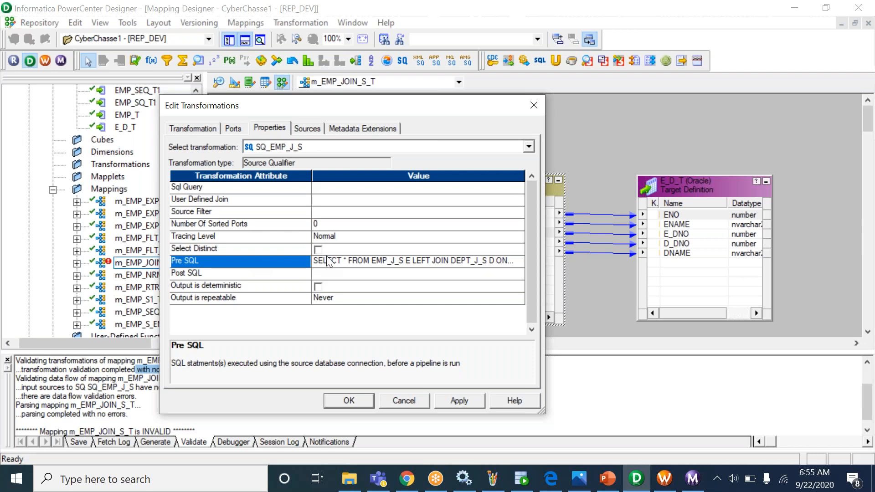
click(314, 261)
drag(317, 261, 462, 261)
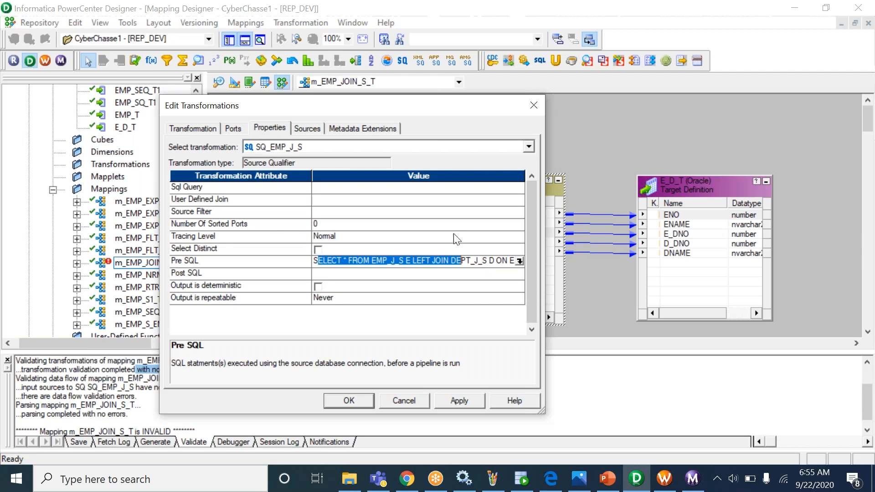
click(423, 188)
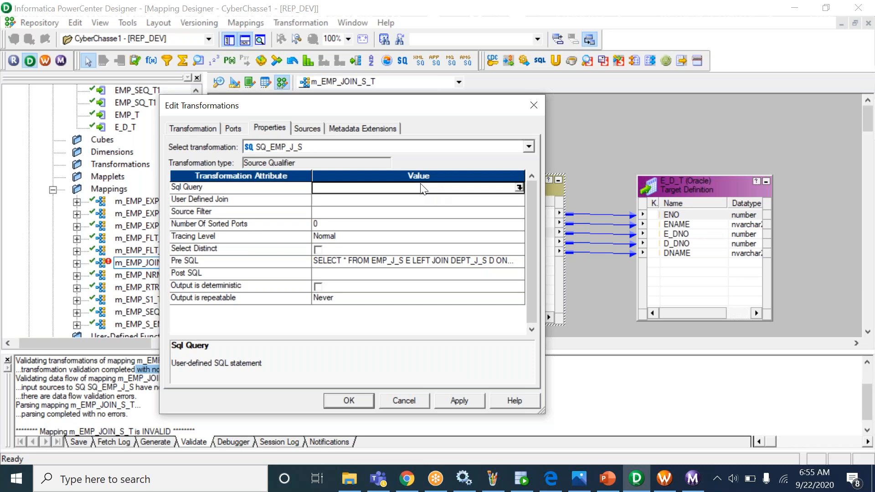
click(582, 482)
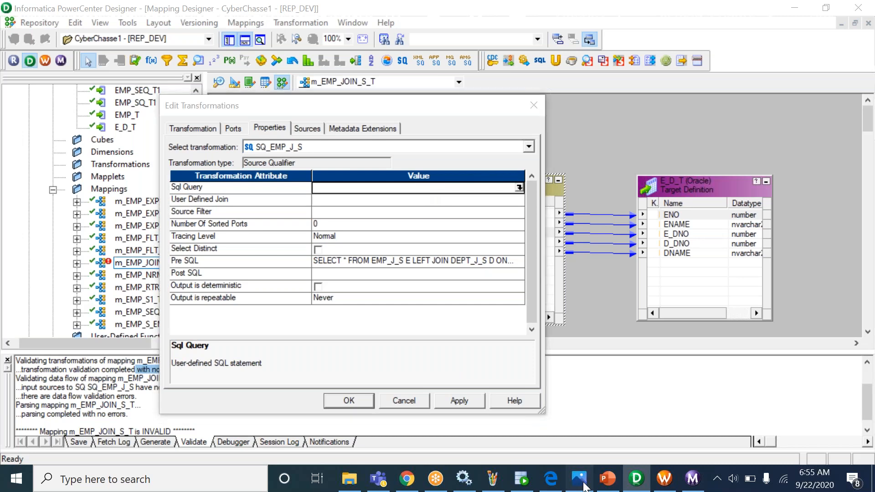
- Save the Joins notes in Paint as 9_Join
right_click(486, 252)
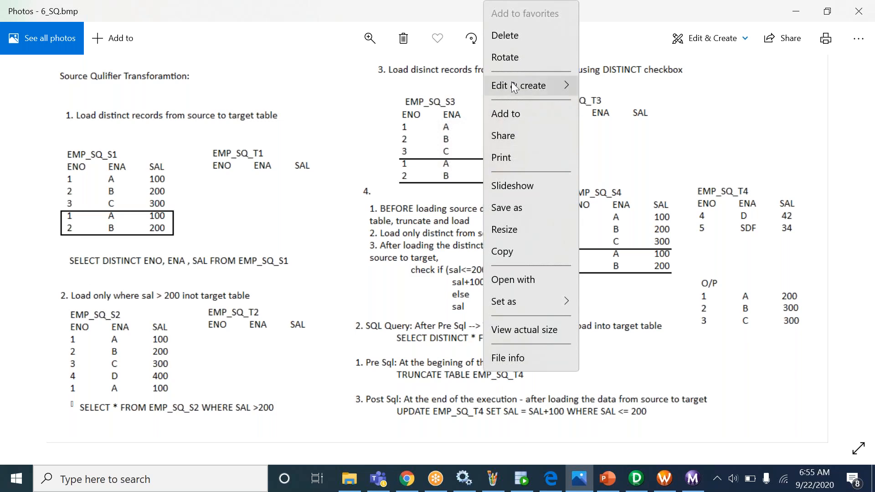
mouse_move(514, 85)
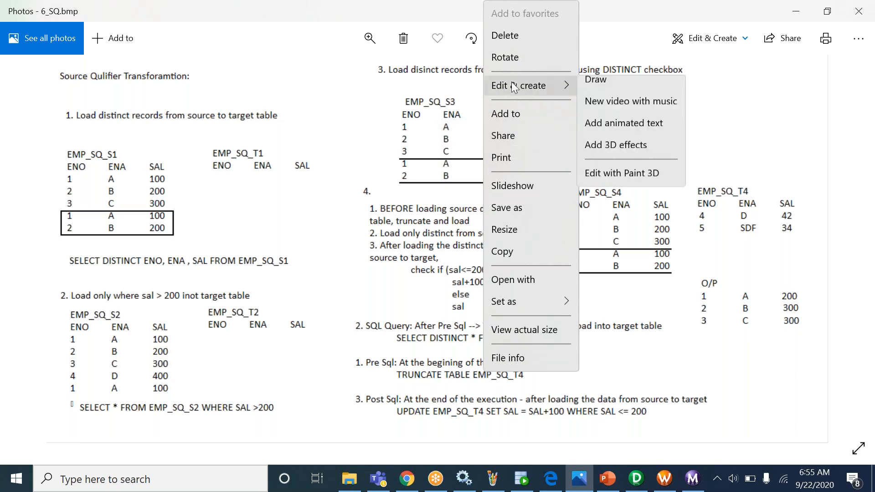
click(390, 182)
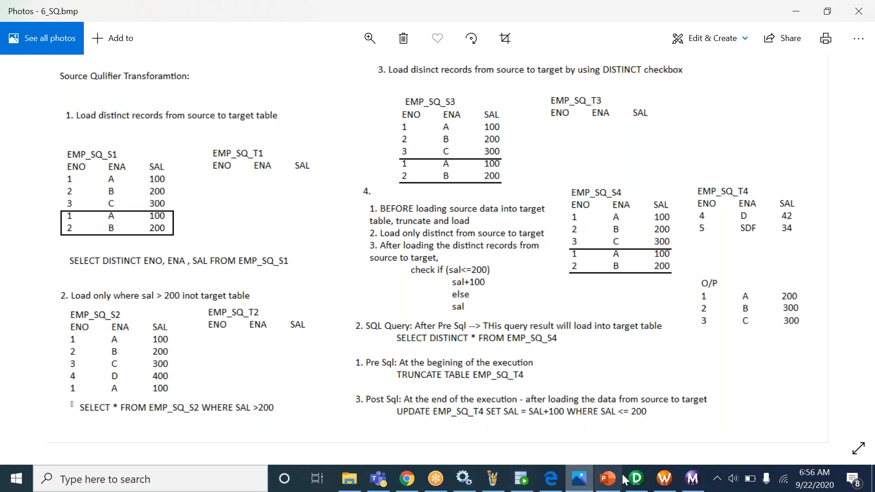
click(493, 478)
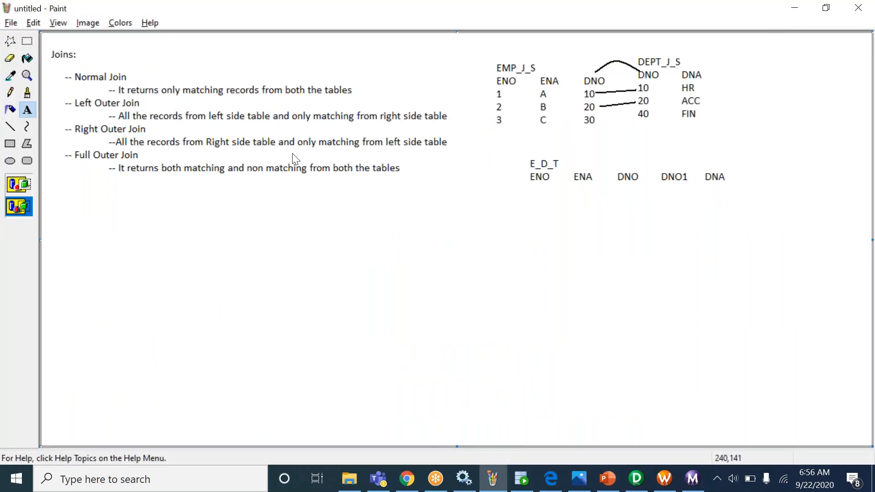
key(ctrl+s)
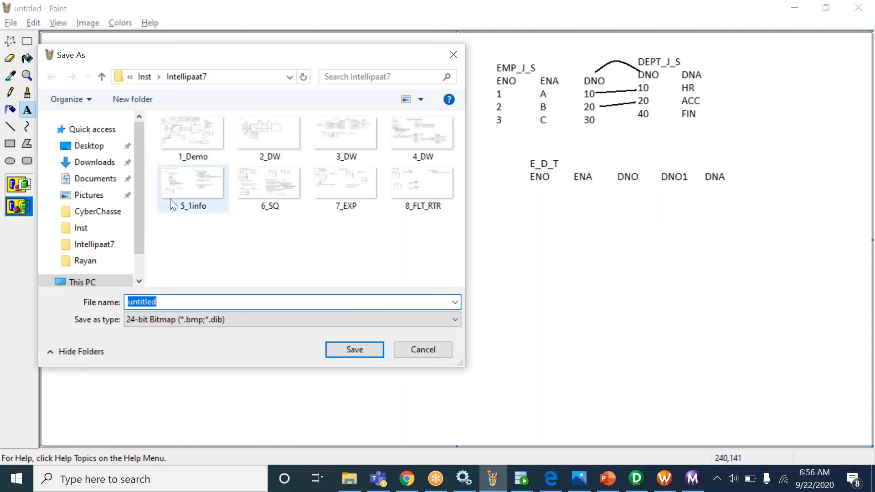
text(9_Join)
key(Return)
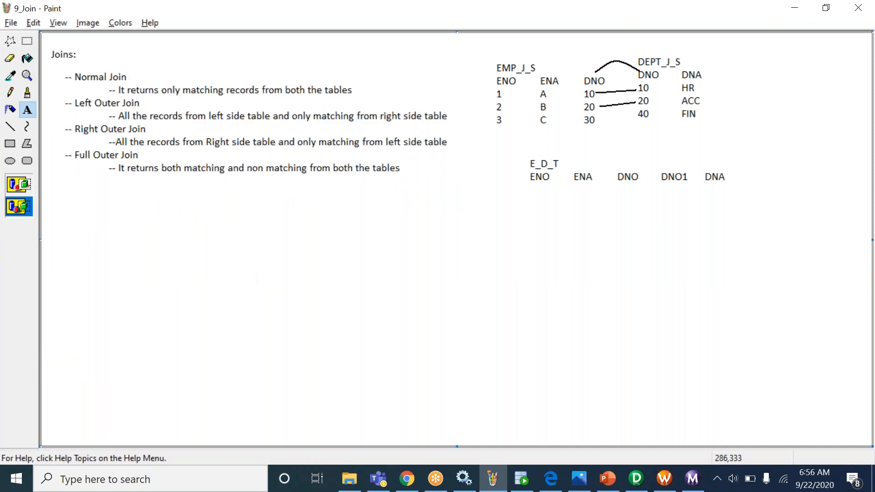
- Open the 6_SQ notes image from the Inst\CyberChasse folder
click(13, 24)
click(36, 54)
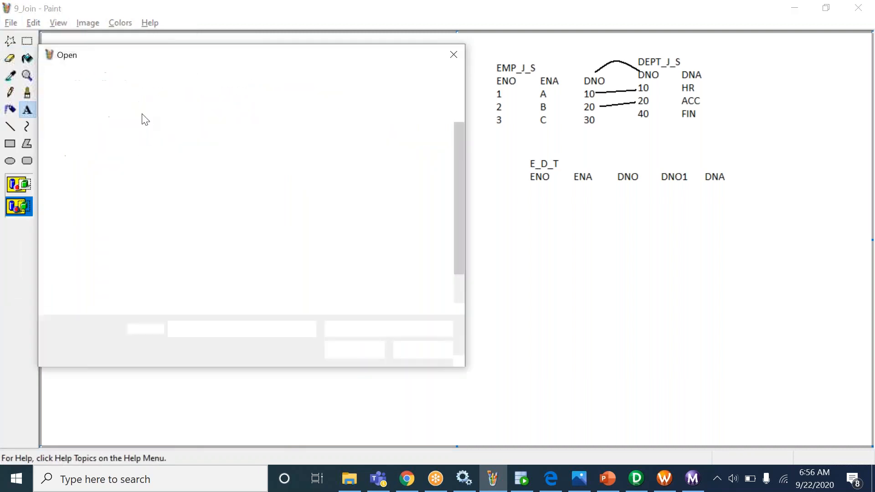
click(150, 77)
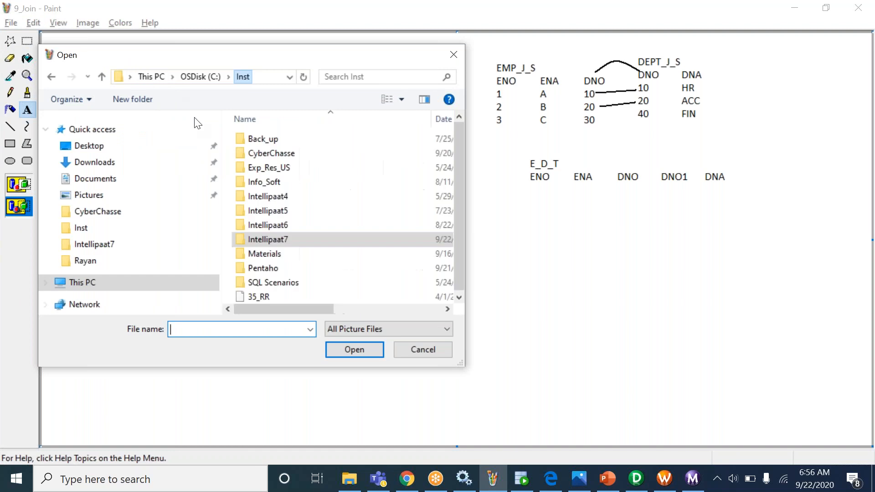
click(278, 154)
double_click(278, 154)
scroll(332, 242, down, 3)
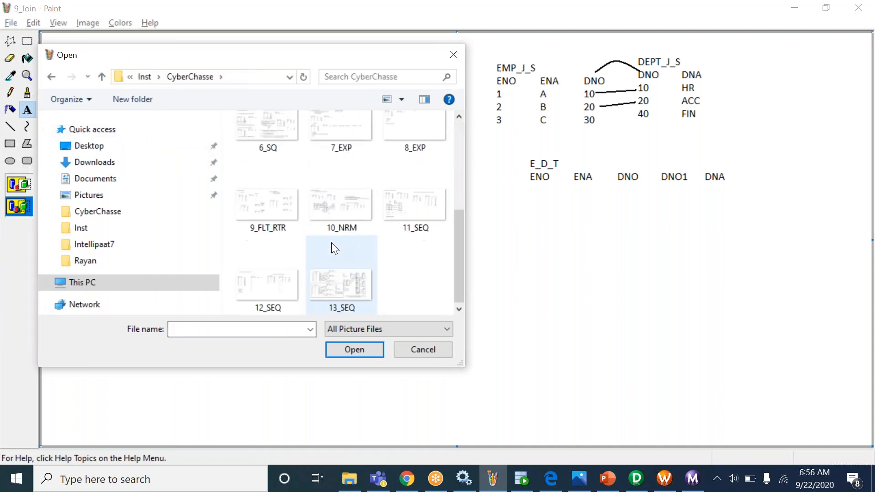
scroll(344, 172, up, 1)
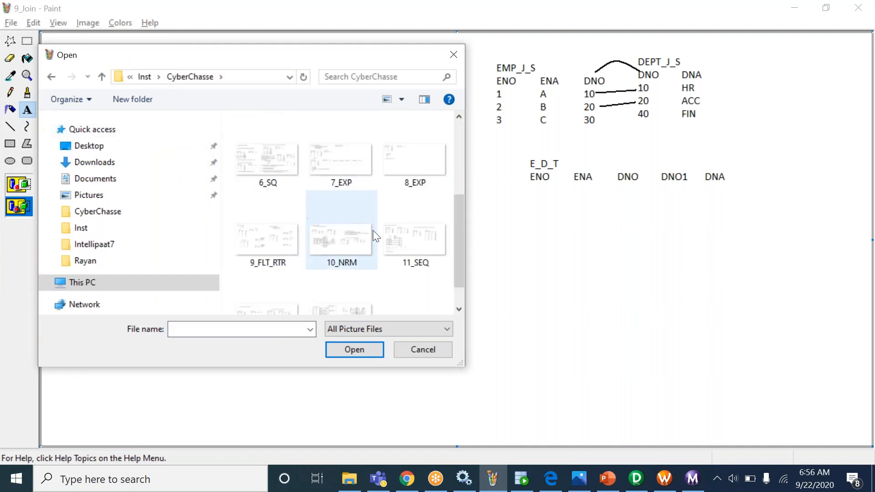
click(270, 158)
click(374, 351)
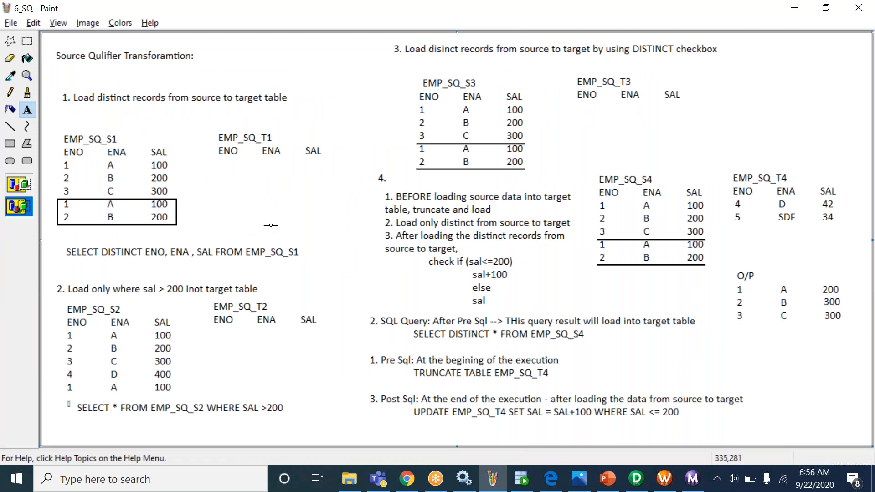
- Add a text box beside the Pre SQL note listing DDL, DML and TCL on three lines
drag(580, 353, 674, 394)
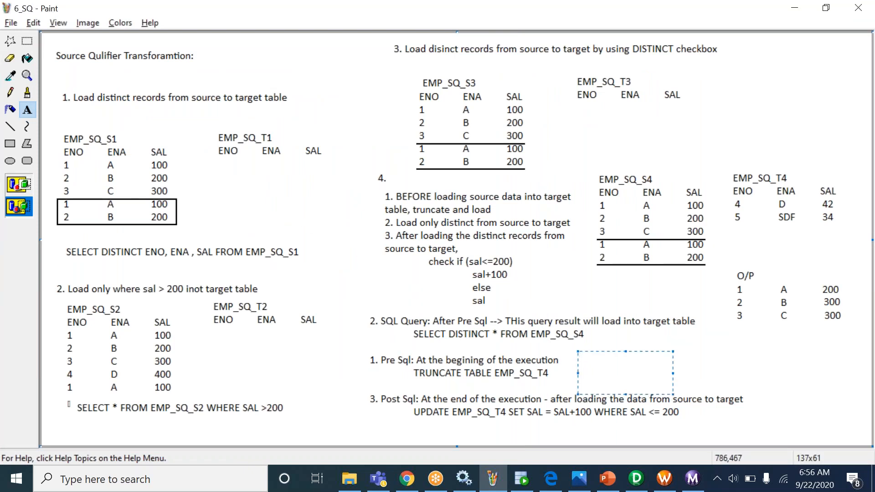
text(DDL)
key(Return)
text(DML)
key(Return)
text(TCL)
key(ctrl+a)
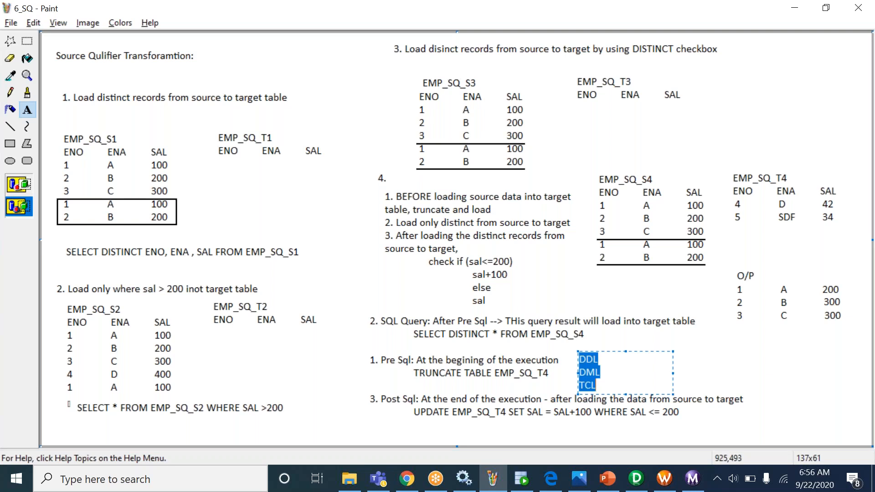
- Widen the text box and append '- CREATE,ALTER,DROP,TRUNCATE' after DDL
drag(673, 373, 756, 367)
click(619, 362)
text(-)
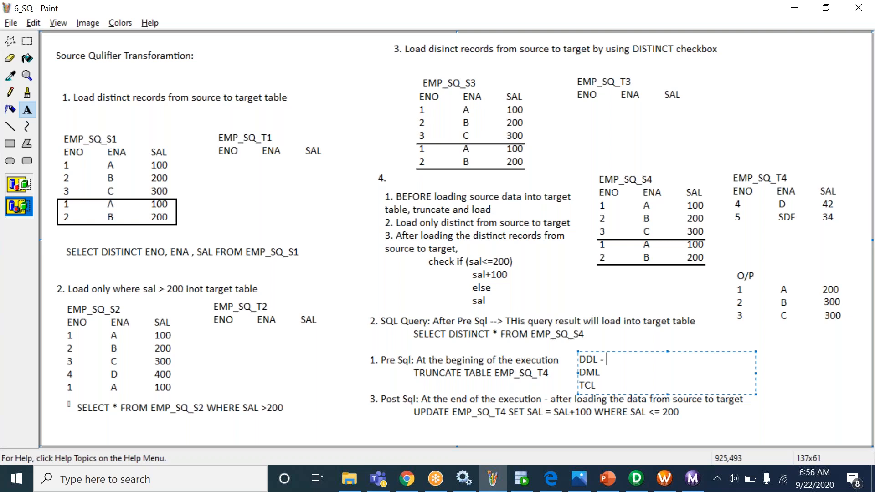
text(CREATE,ALTER,)
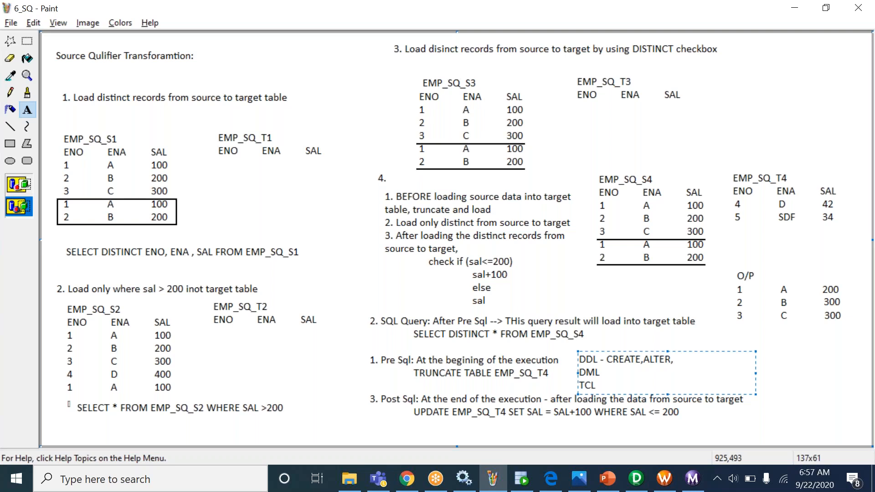
text(DROP,TRUNCATE)
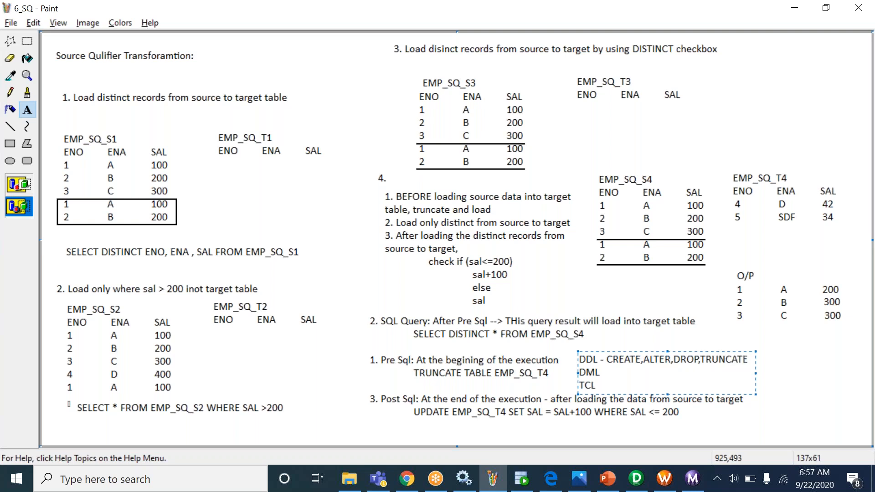
mouse_move(607, 359)
mouse_down()
mouse_move(748, 360)
mouse_move(726, 359)
mouse_up()
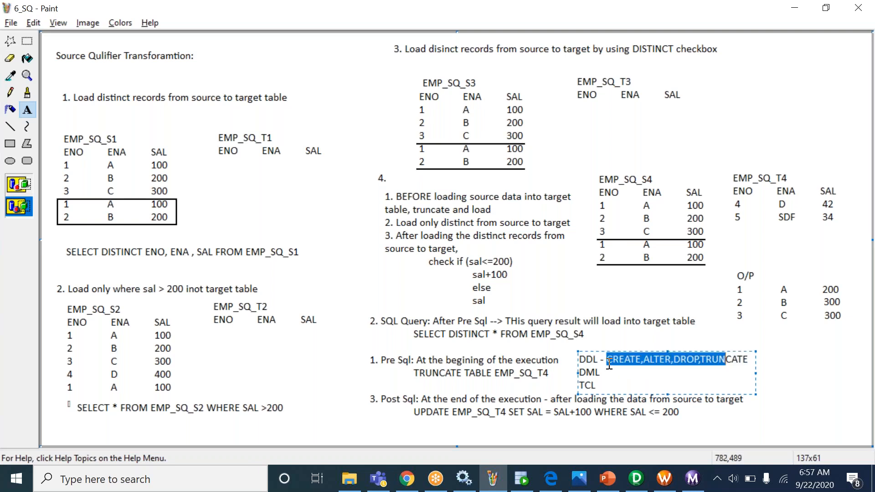
click(608, 363)
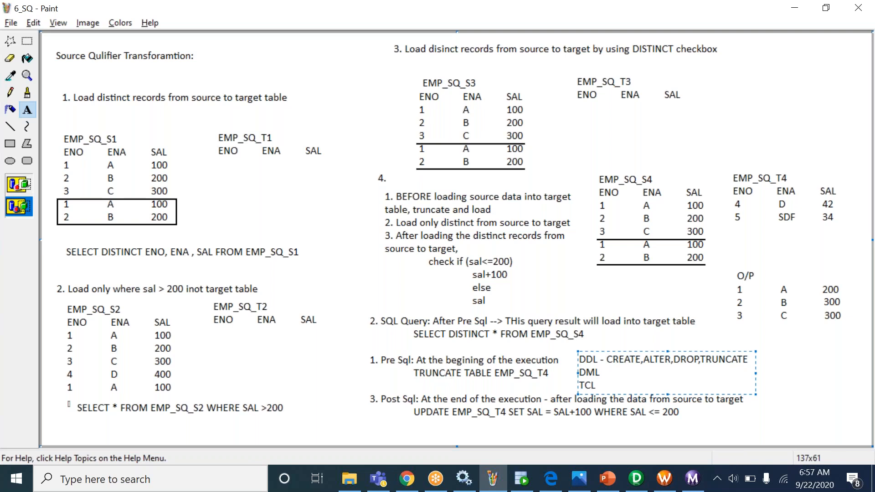
key(shift+End)
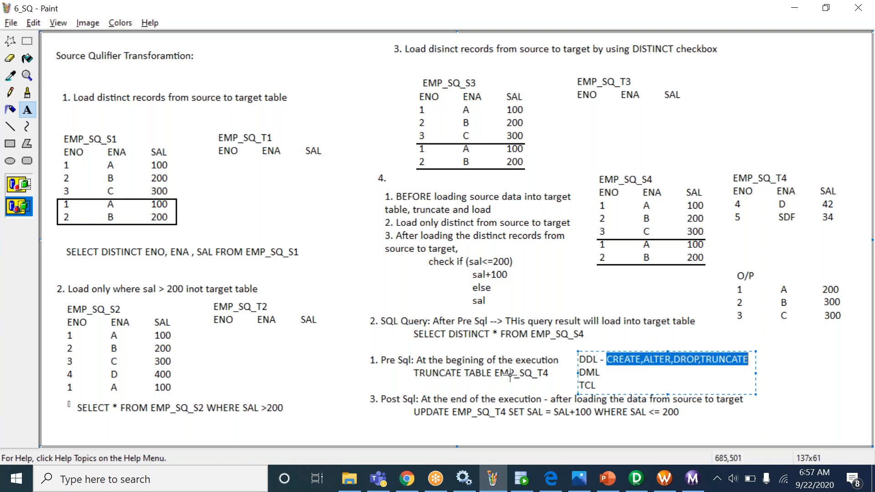
click(676, 361)
- Append '- INSERT,UPDATE,DELETE' after DML and '-- COMMIT' after TCL
click(619, 371)
text(- )
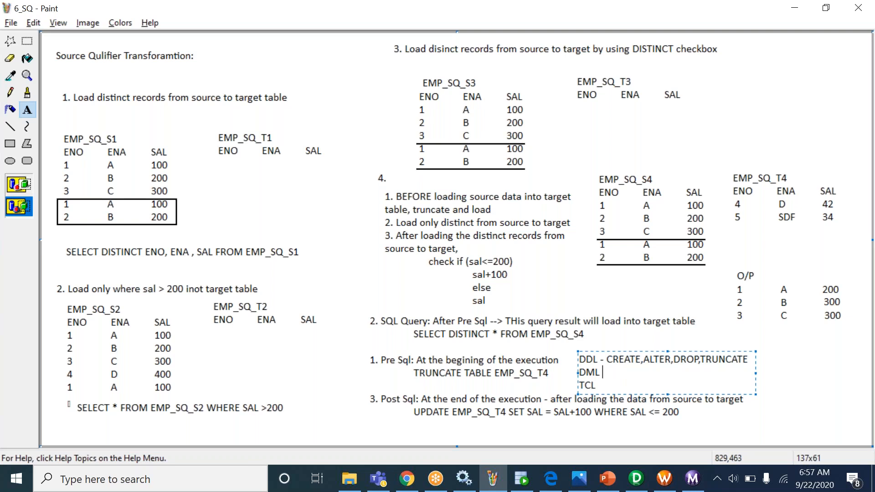
text(INSERT,UPDATE,DELETE)
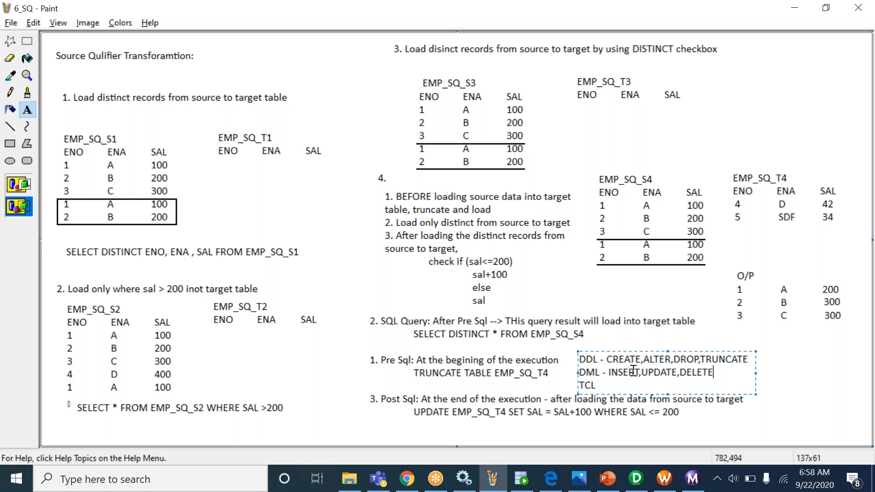
click(621, 383)
text(-- COMMIT)
drag(649, 385, 608, 386)
drag(663, 385, 542, 355)
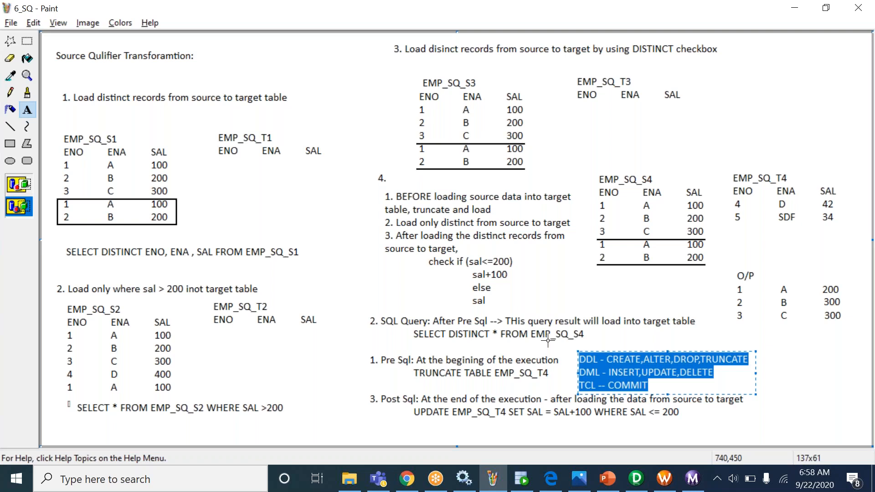
click(597, 327)
- Add a '--DRL - SELECT' note beside the SELECT DISTINCT * FROM EMP_SQ_S4 query
click(597, 328)
text(--DRL -)
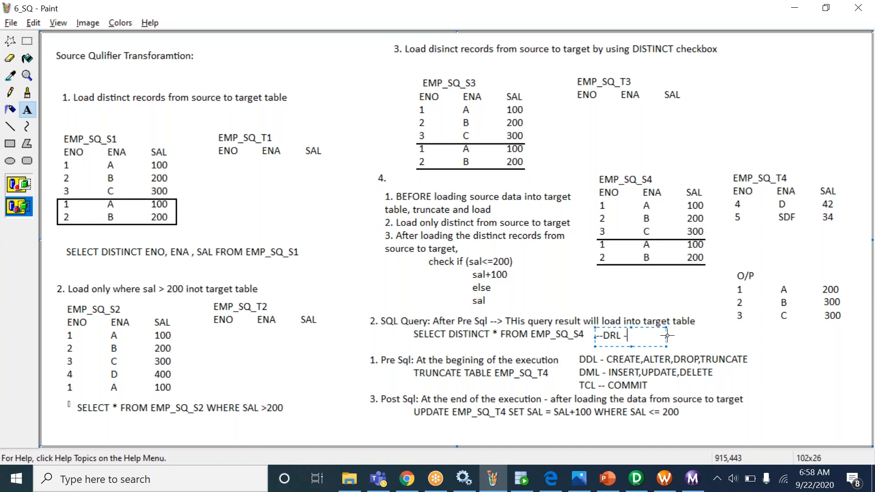
drag(667, 336, 718, 336)
text(SELECT)
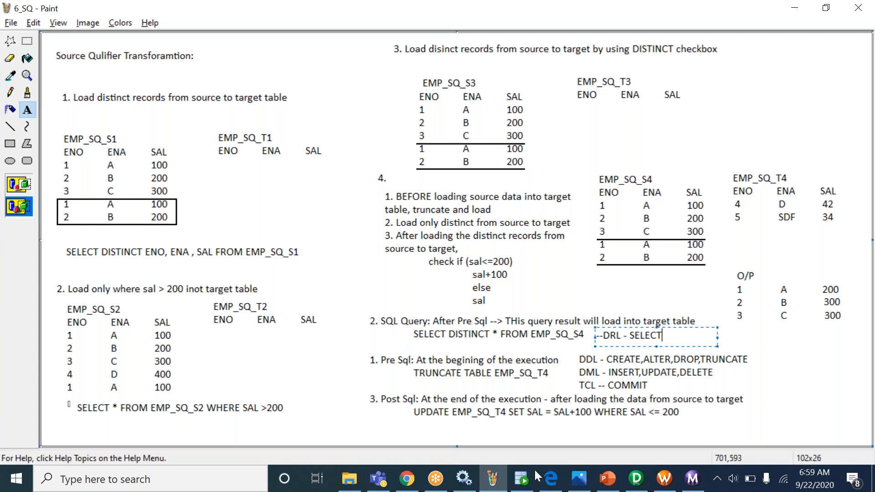
- Bring PowerCenter Designer with the SQ_EMP_J_S properties back in front of Paint
click(639, 481)
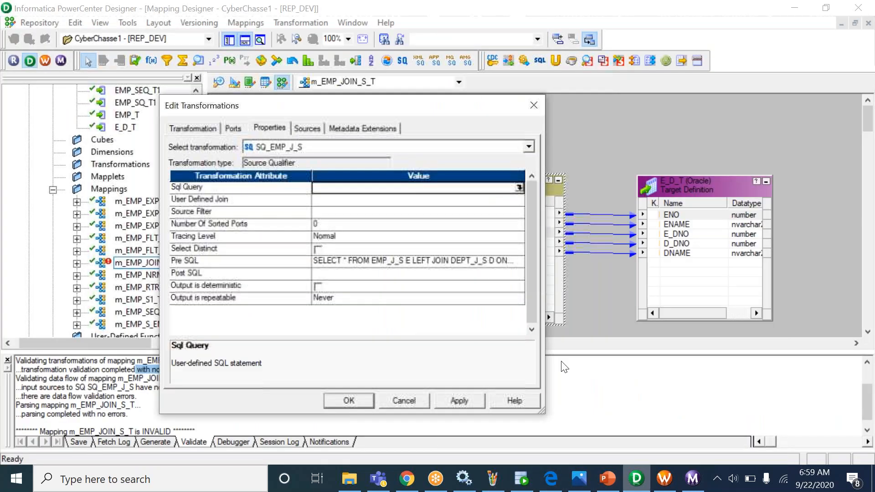
- Move the left-join query from Pre SQL into Sql Query and validate it
click(520, 263)
click(520, 261)
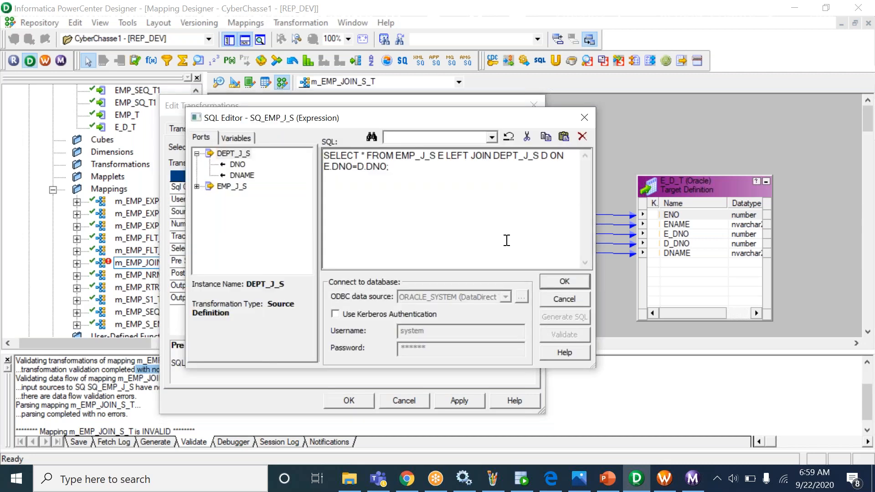
key(ctrl+a)
key(ctrl+c)
key(Delete)
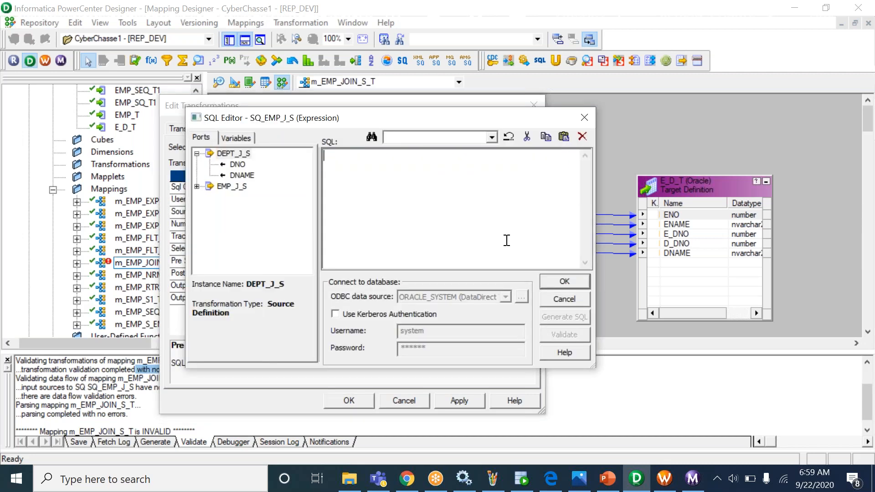
click(564, 282)
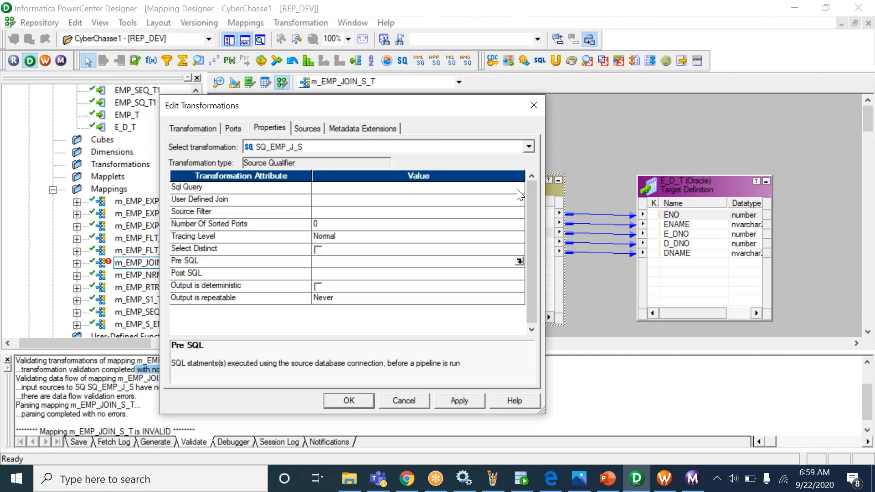
click(521, 260)
key(ctrl+v)
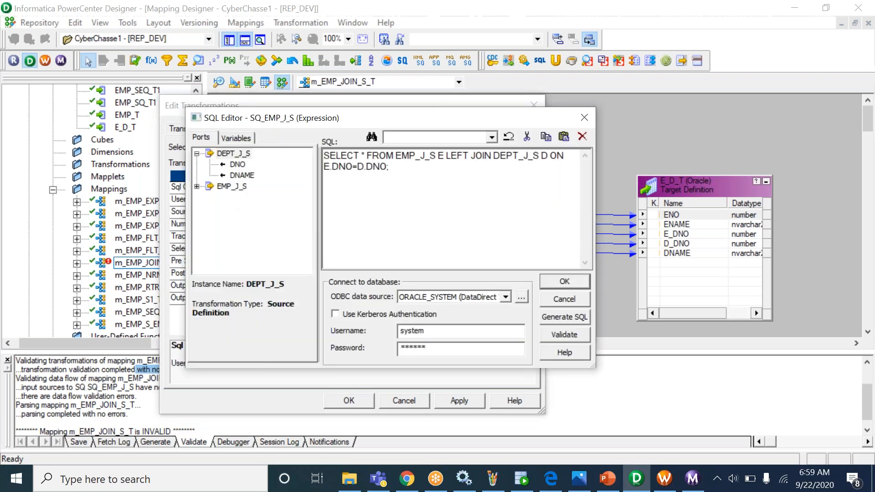
click(556, 335)
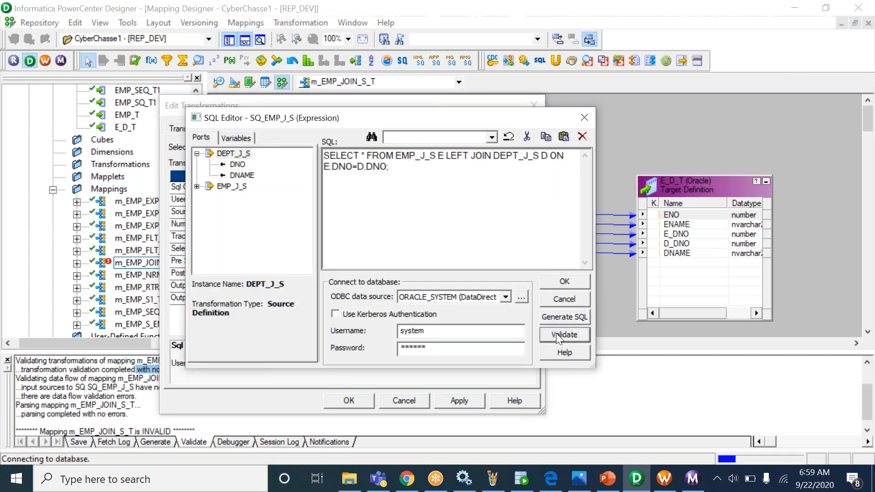
click(429, 274)
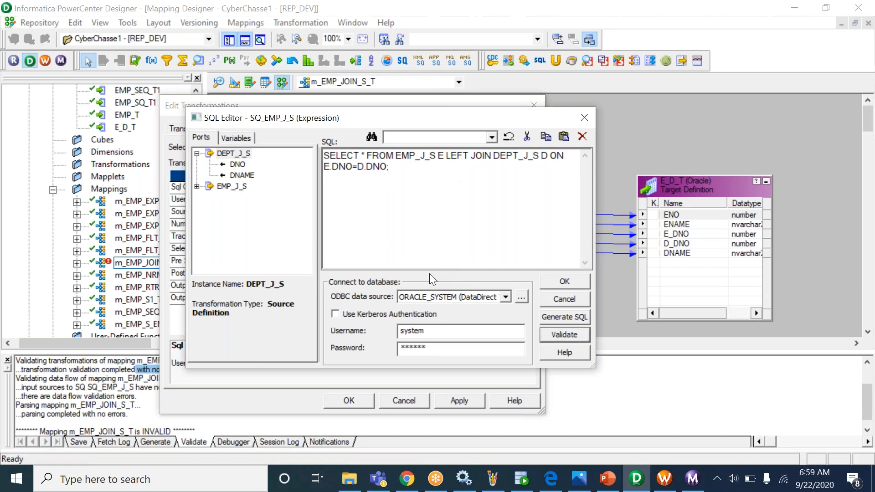
click(552, 283)
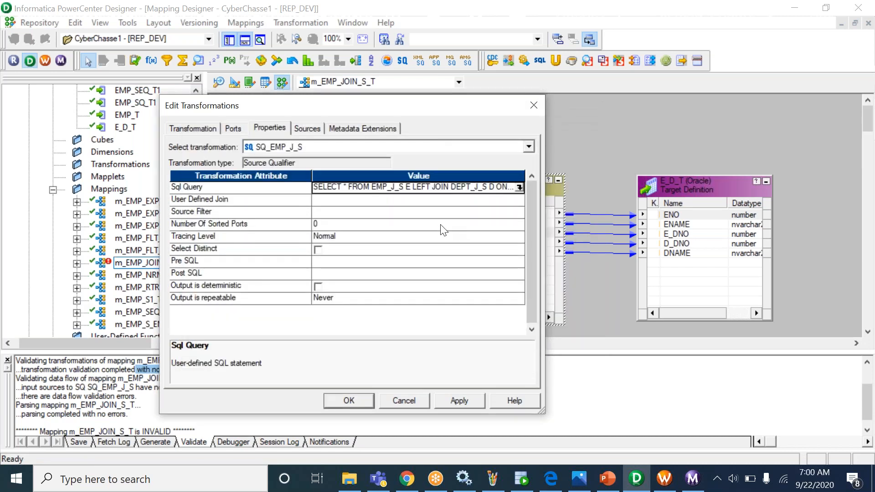
- Check the empty Pre SQL and the join query now in Sql Query, then return to Paint
click(592, 19)
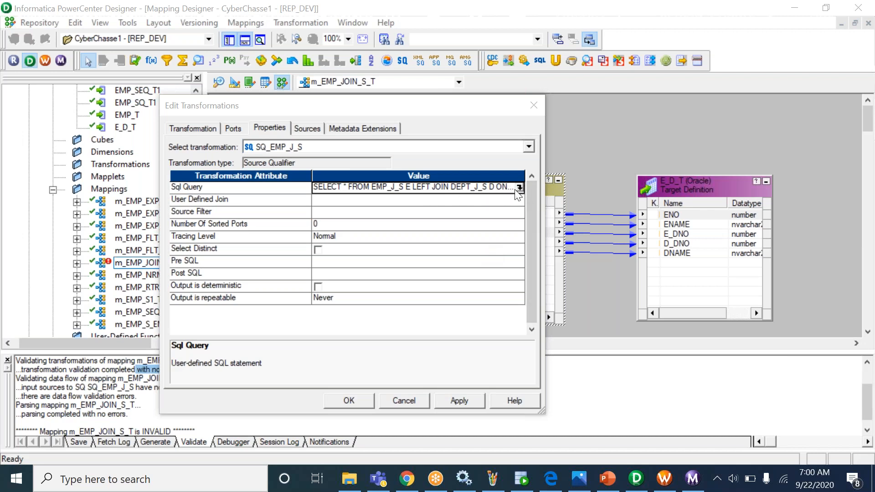
click(375, 265)
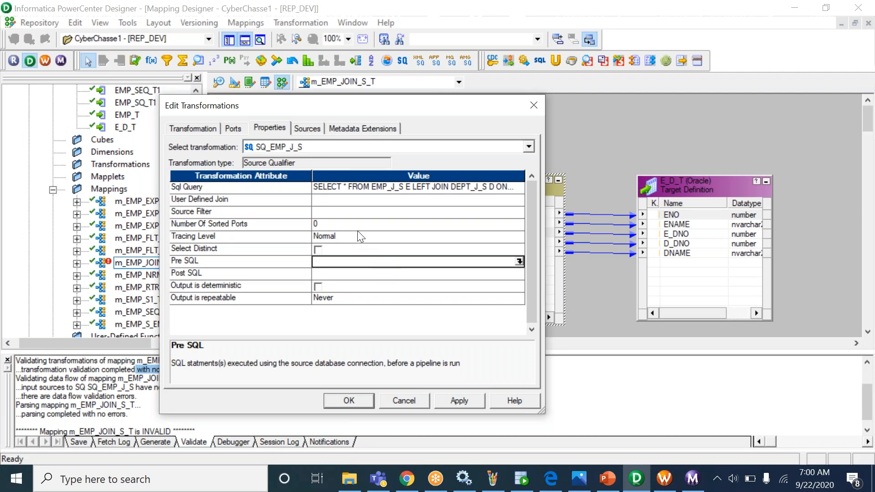
click(350, 192)
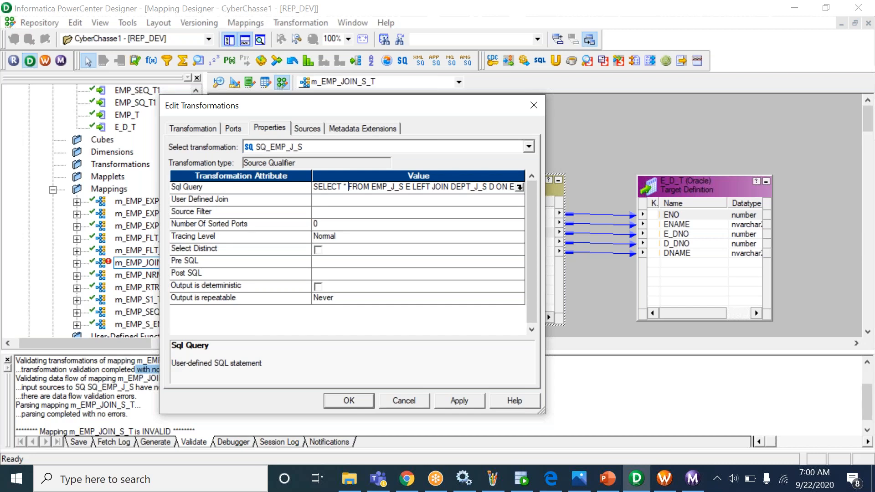
drag(327, 187, 438, 186)
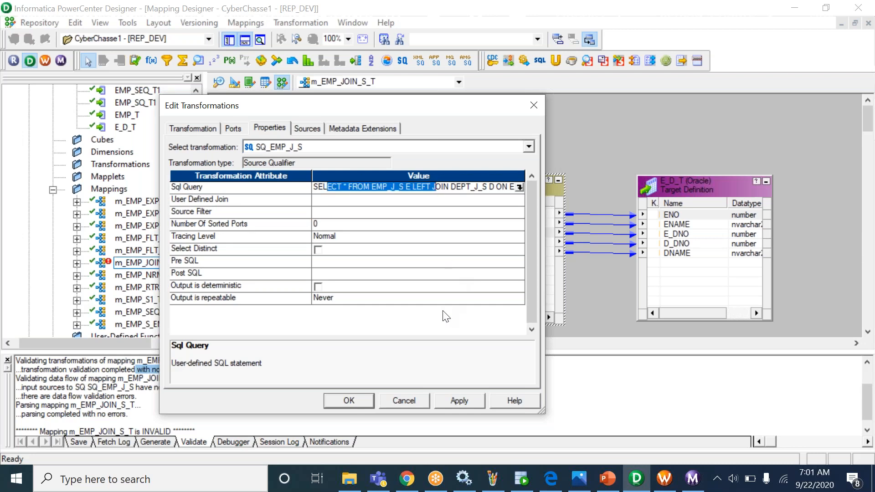
click(493, 478)
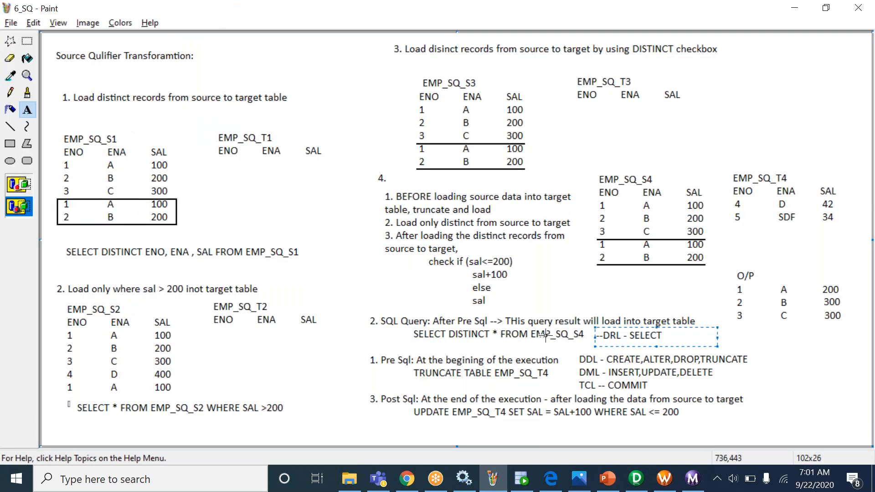
- Commit the '--DRL - SELECT' text box on the Paint canvas
click(546, 335)
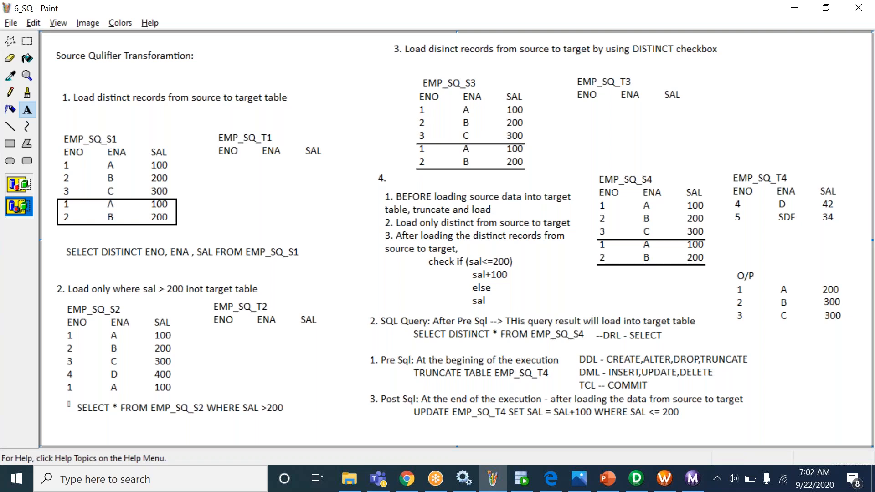
- Type 'UPDATE ; INSERT ; COMMIT' into SQ_EMP_J_S's Pre SQL editor
click(637, 478)
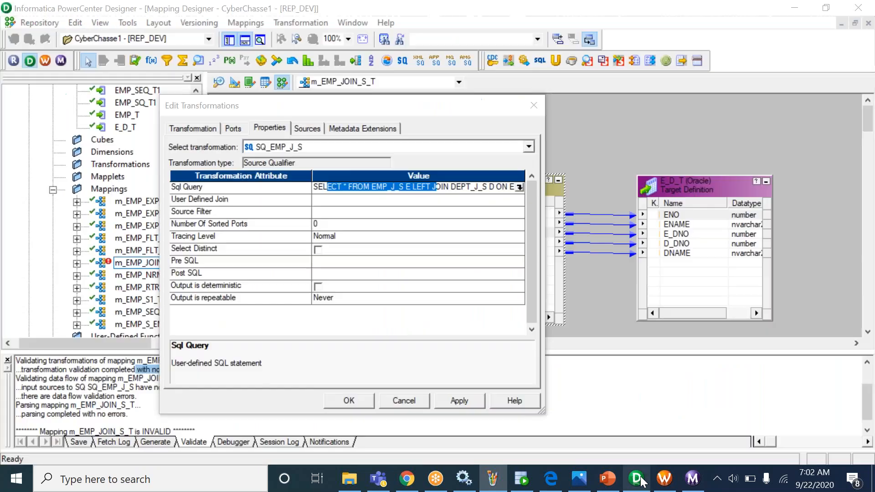
click(392, 262)
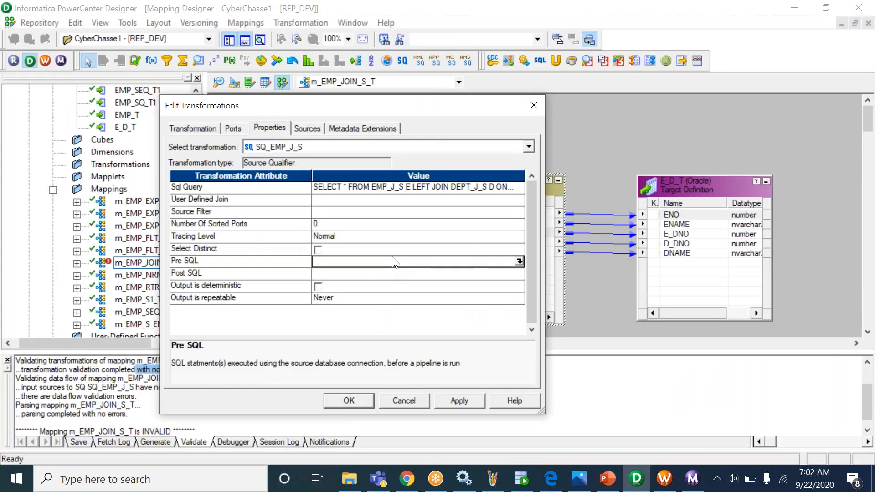
click(521, 261)
text(UPDATE )
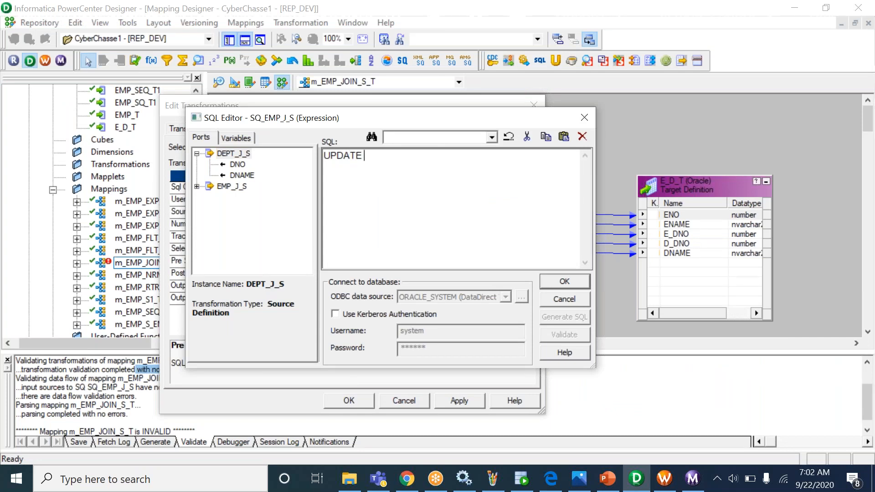
text(; INSERT)
drag(378, 155, 313, 155)
click(430, 159)
text(; COMMIT)
- Select the whole UPDATE ; INSERT ; COMMIT line and delete it
drag(414, 156, 422, 156)
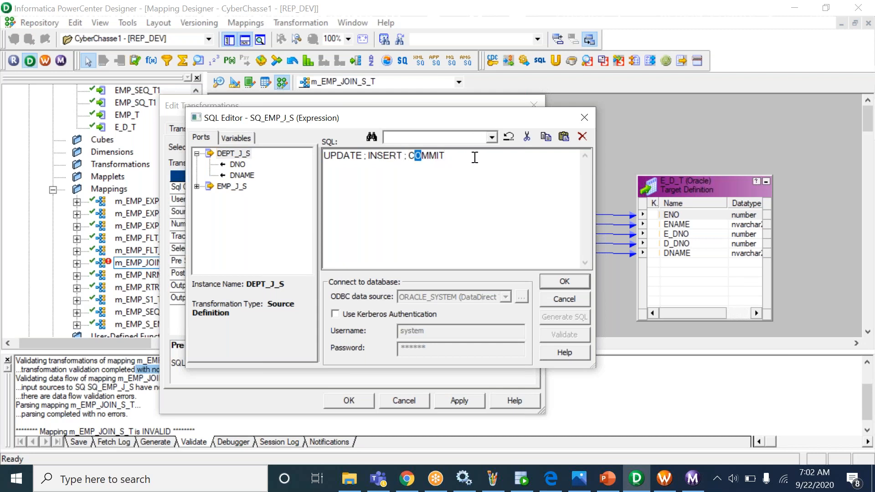
drag(476, 157, 296, 156)
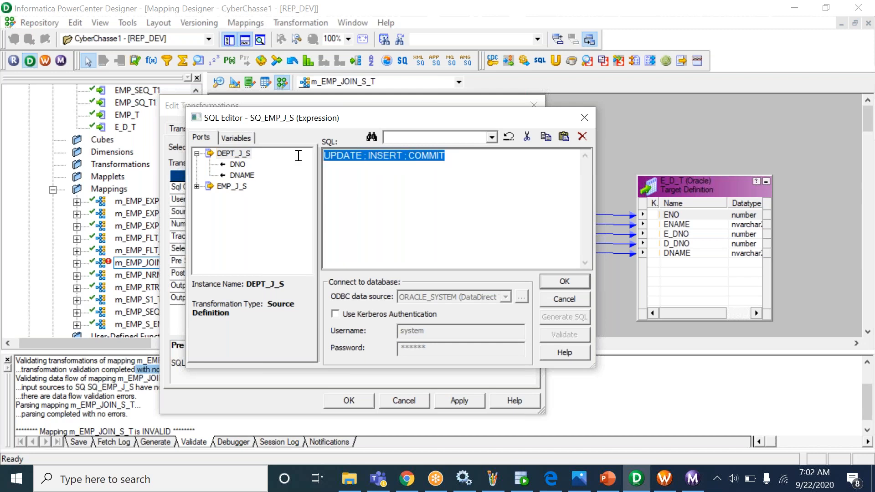
click(396, 179)
drag(466, 162, 332, 167)
click(427, 173)
drag(474, 163, 274, 165)
key(Delete)
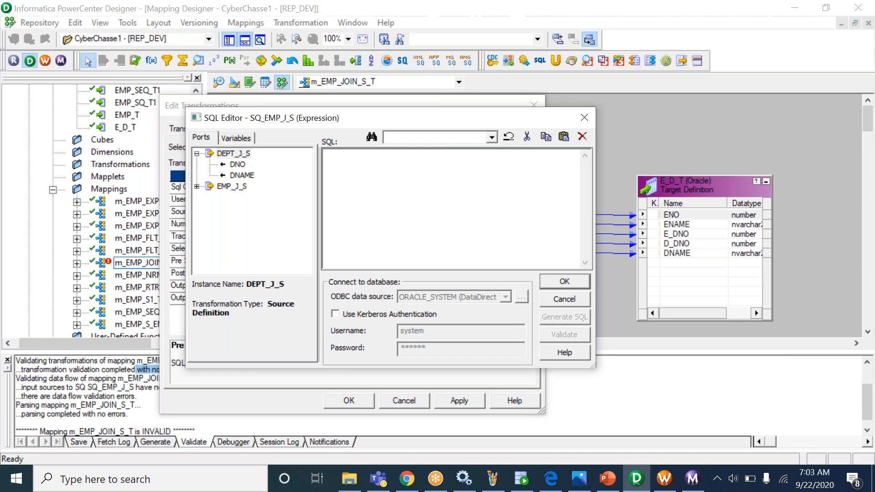
- Type the example 'CALL SP_DEL_DUP_DEL', highlight its words, then cancel the editor, leaving Pre SQL blank
text(CALL SP_)
text(DEL_DUP_DEL)
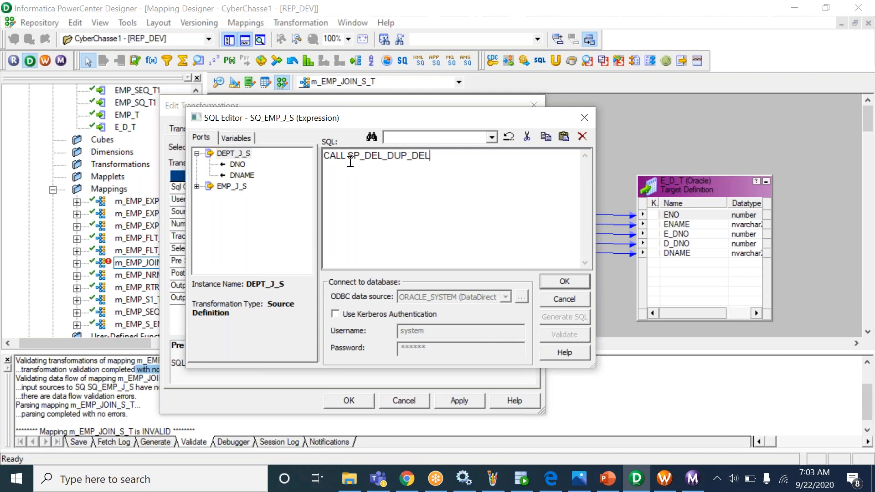
double_click(369, 156)
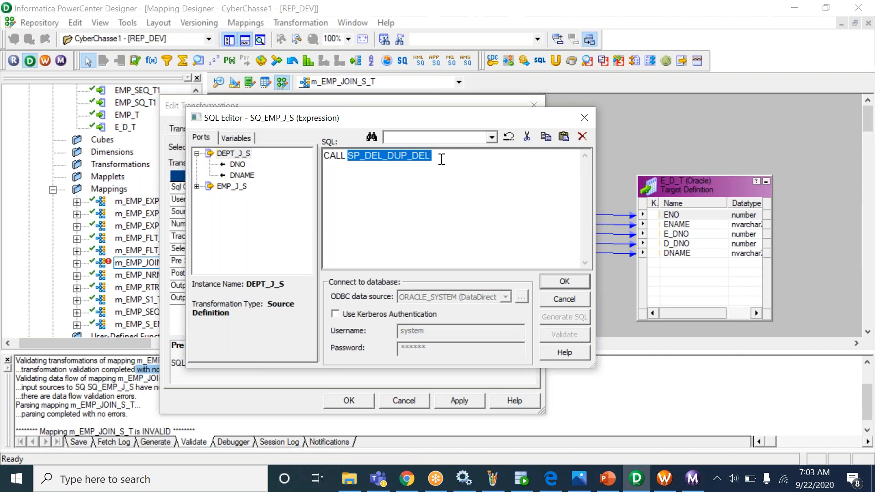
click(440, 159)
drag(347, 156, 430, 159)
double_click(336, 156)
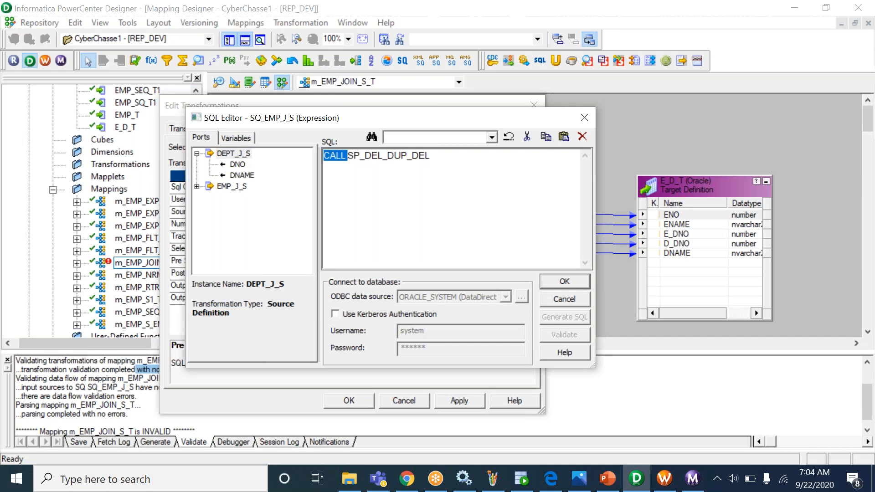
key(Escape)
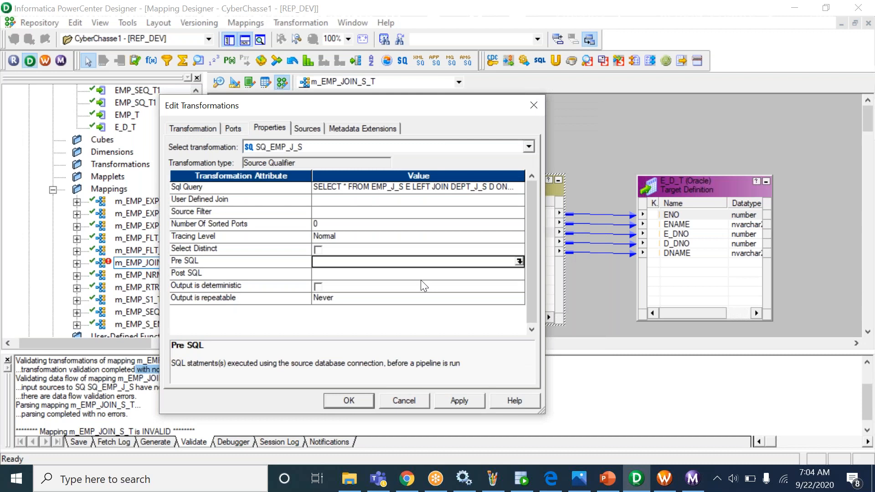
- Review the Sql Query, Pre SQL and Post SQL properties, then bring up the Workflow Monitor
click(370, 191)
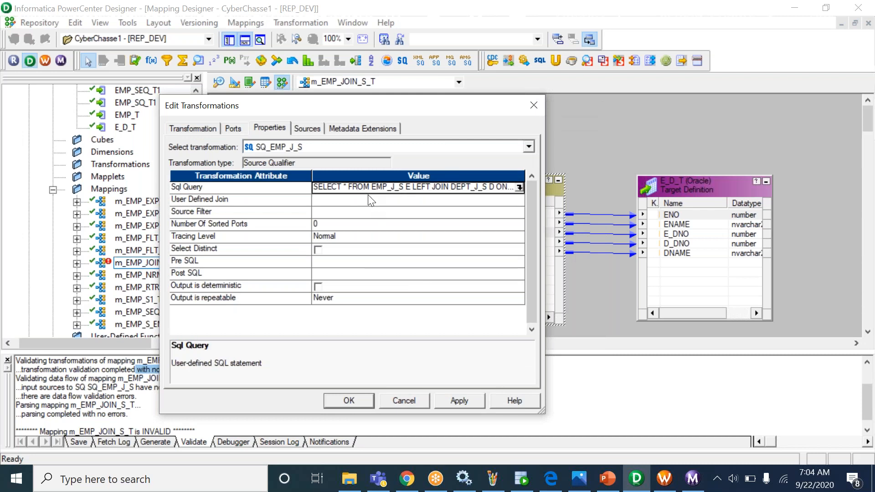
click(358, 263)
click(356, 274)
click(354, 187)
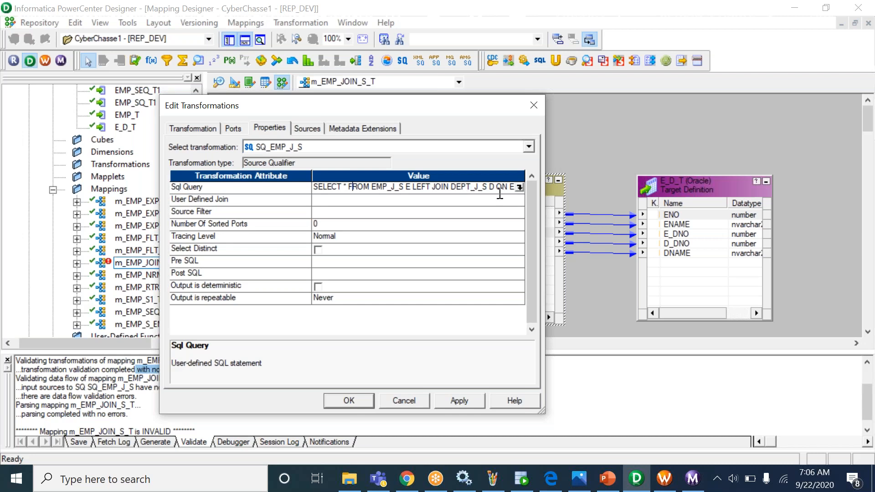
click(691, 484)
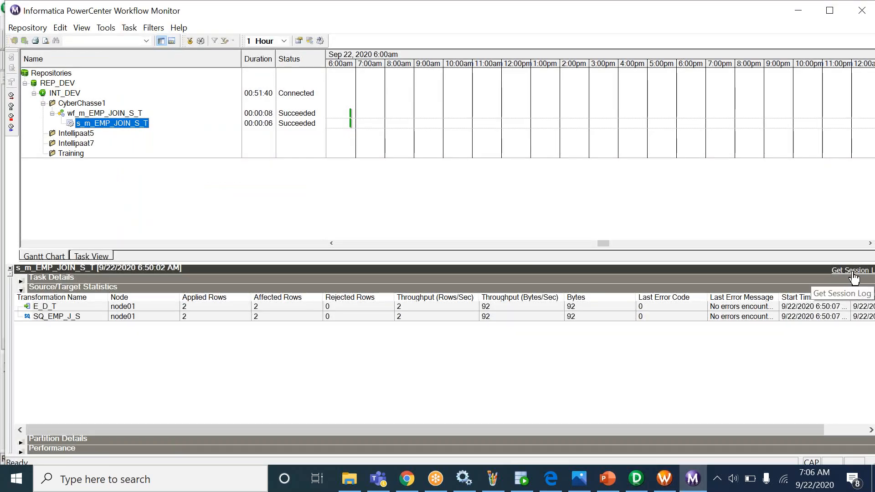
- Open the s_m_EMP_JOIN_S_T session log maximized and read the Parallel Pipeline Engine entries
click(847, 272)
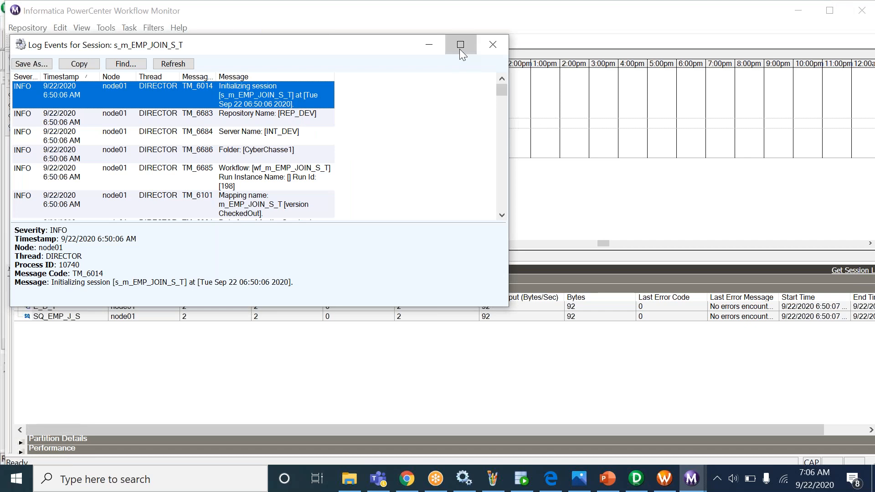
click(460, 47)
drag(868, 73, 874, 204)
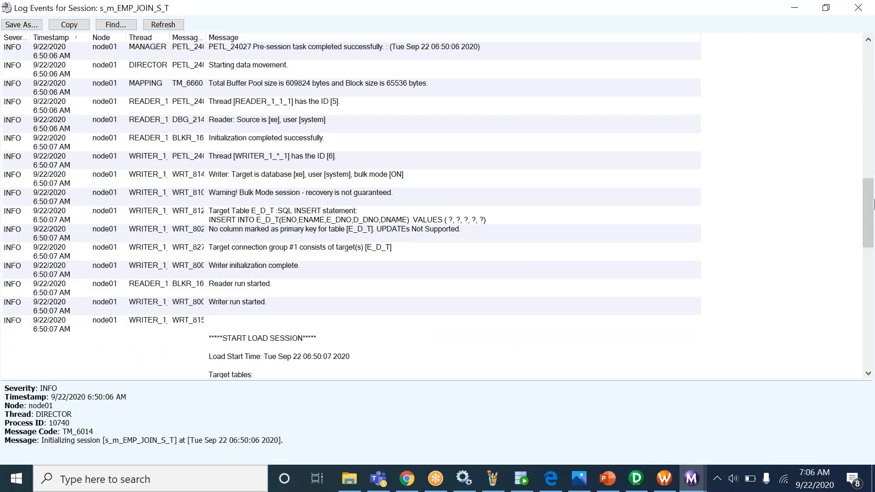
drag(870, 203, 854, 55)
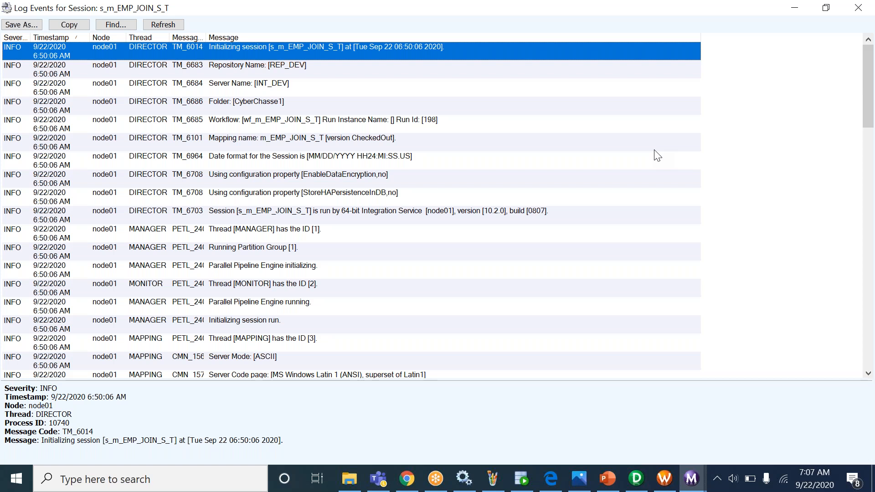
click(601, 273)
scroll(600, 272, down, 15)
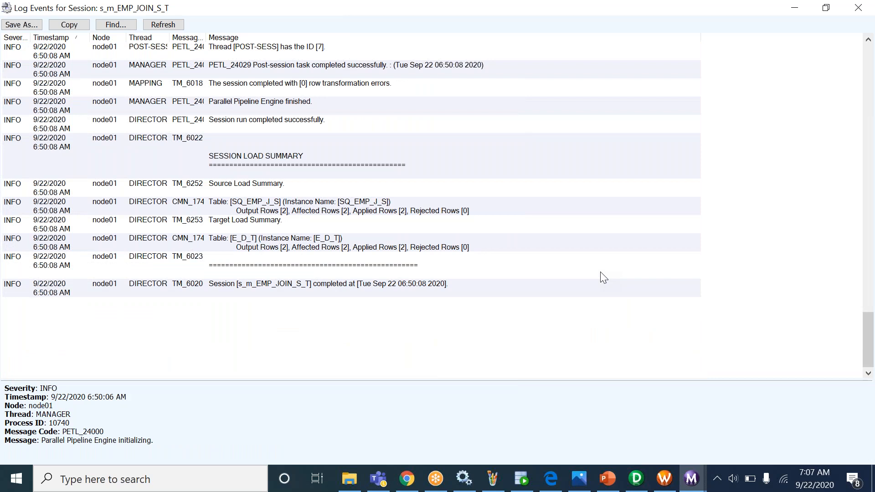
- Close the session log events window and bring the Paint notes forward
key(alt+space)
key(c)
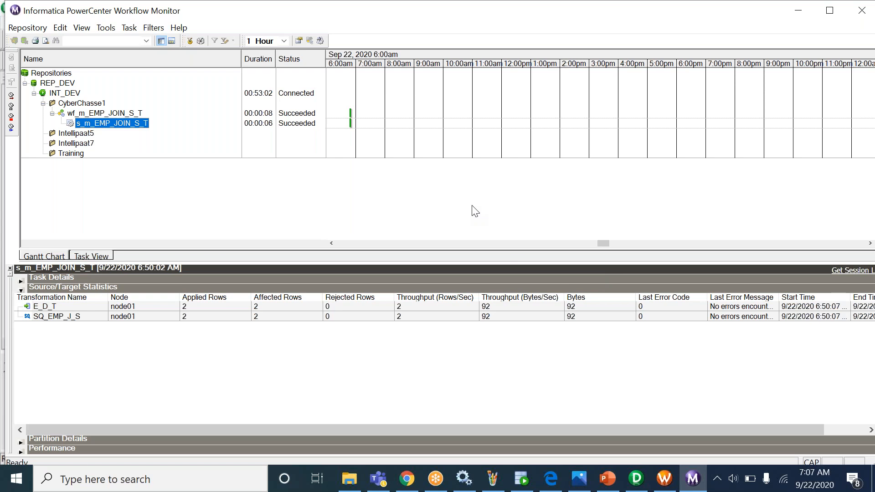
click(492, 481)
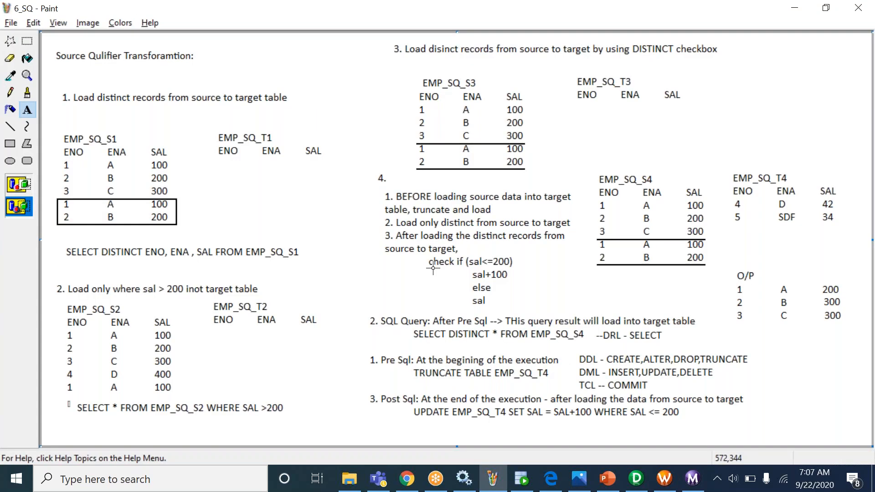
- Launch a new Paint window with thin lines and transparent-background text
key(alt+Tab)
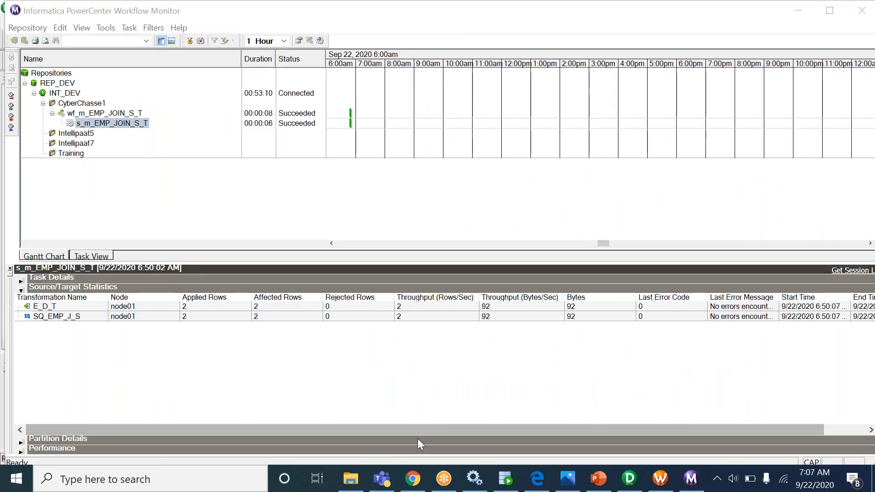
key(super+d)
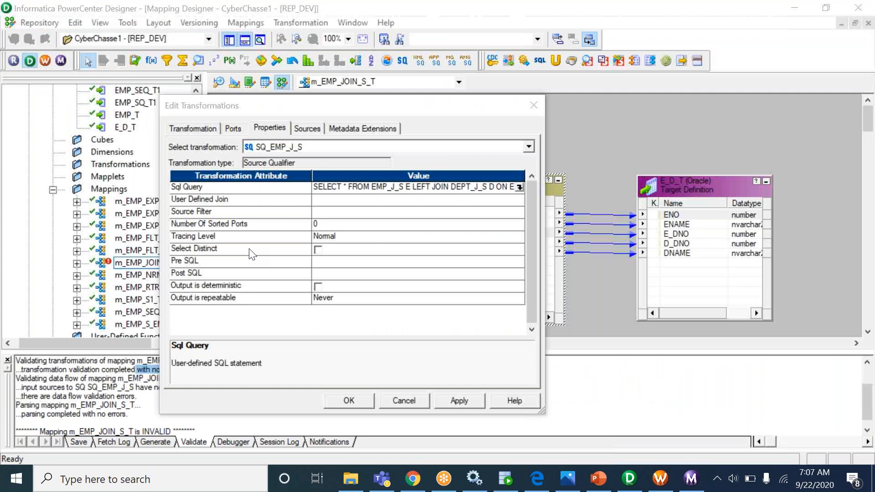
double_click(180, 104)
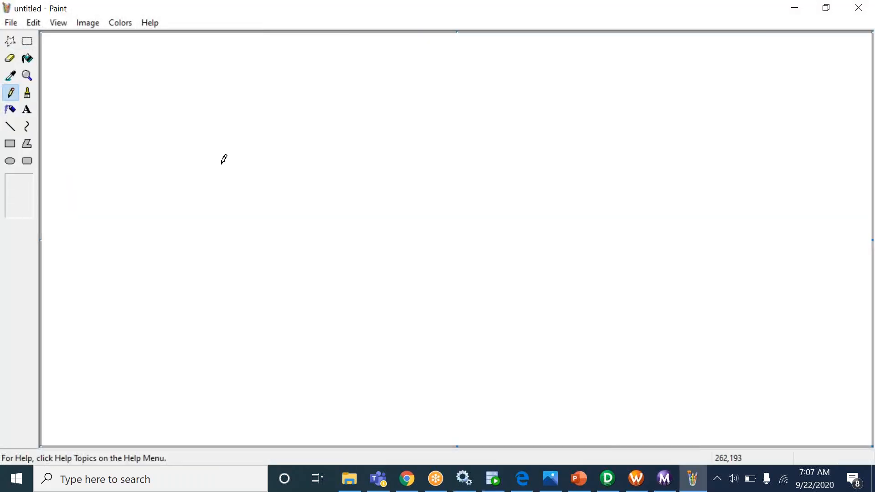
click(27, 110)
click(10, 127)
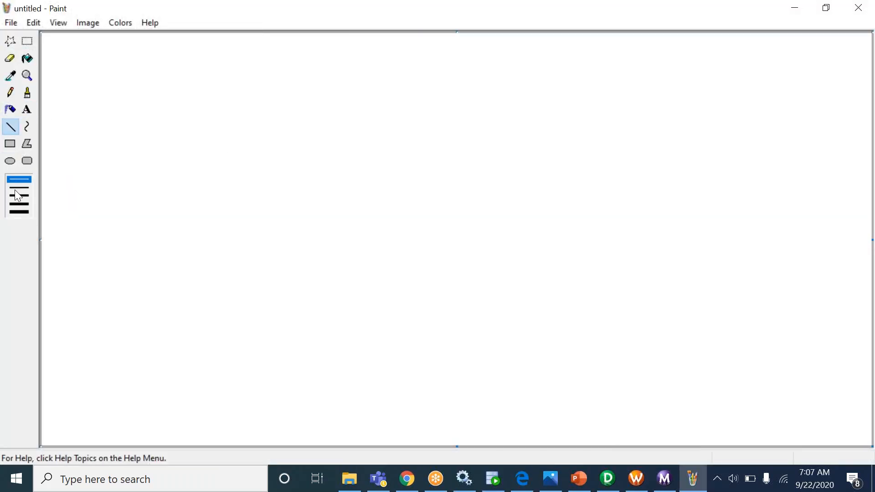
click(18, 188)
click(28, 110)
click(18, 206)
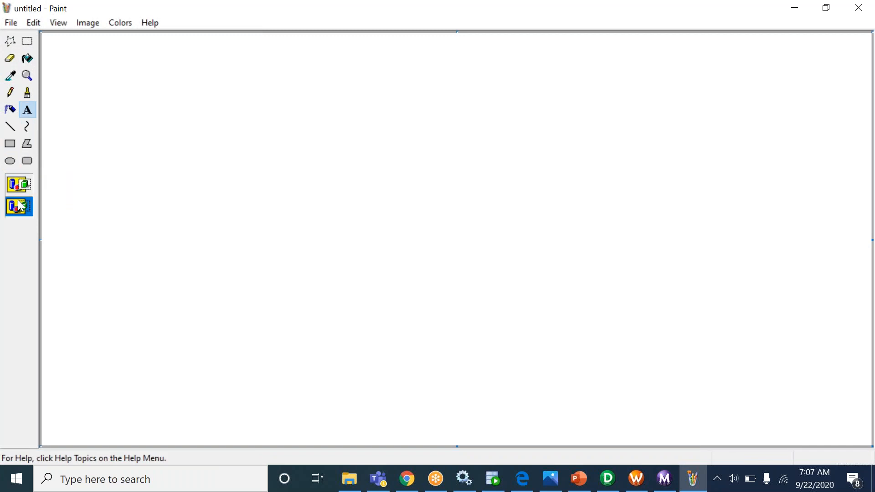
- Open the 9_Join picture from Inst\Intellipaat7 in Paint
click(12, 22)
click(39, 54)
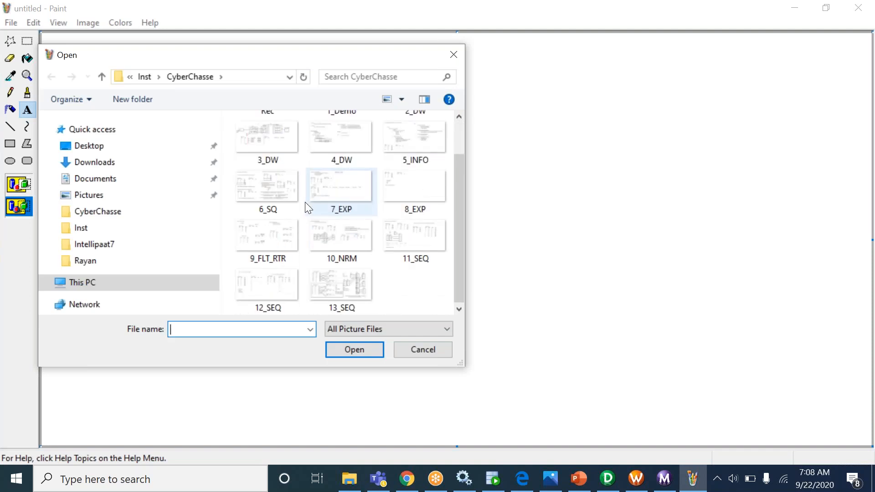
click(147, 77)
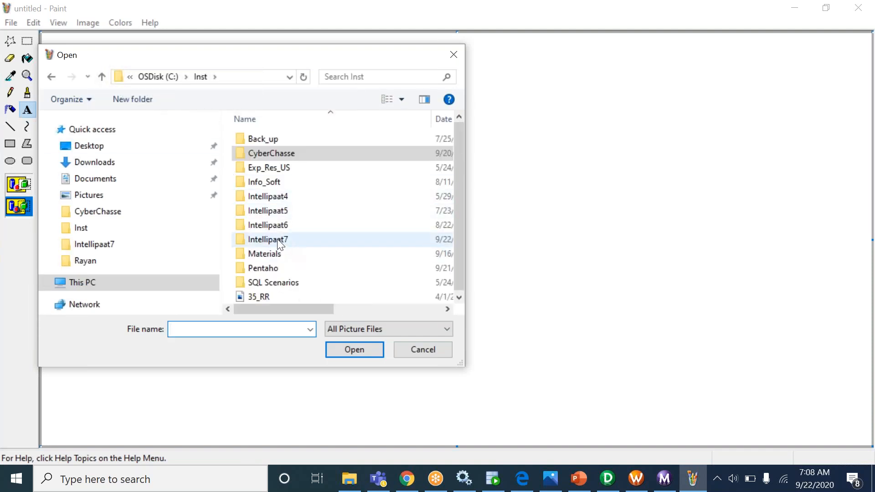
double_click(278, 239)
scroll(331, 273, down, 1)
double_click(392, 277)
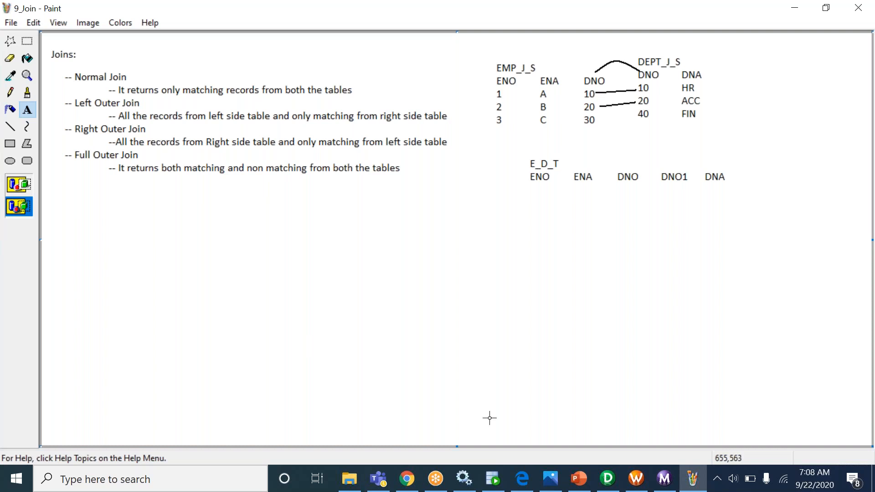
click(610, 485)
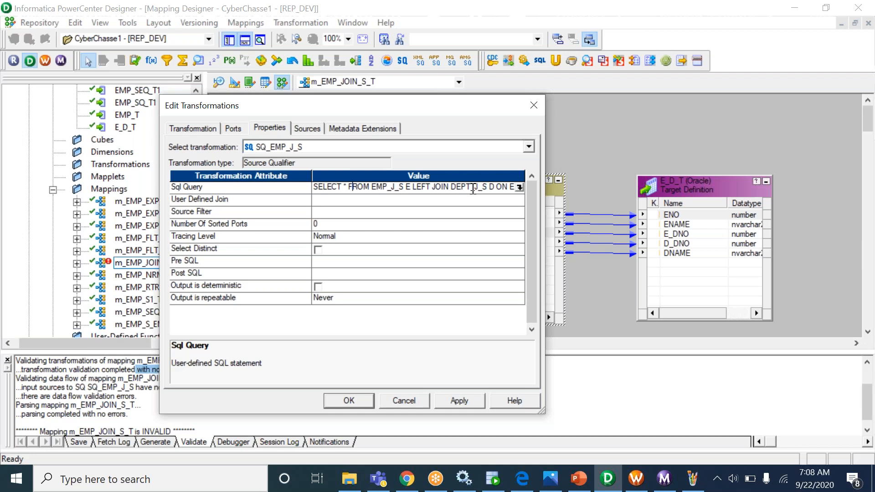
- Review the LEFT JOIN in Sql Query, try adding WHERE, remove it, and keep the query
click(590, 23)
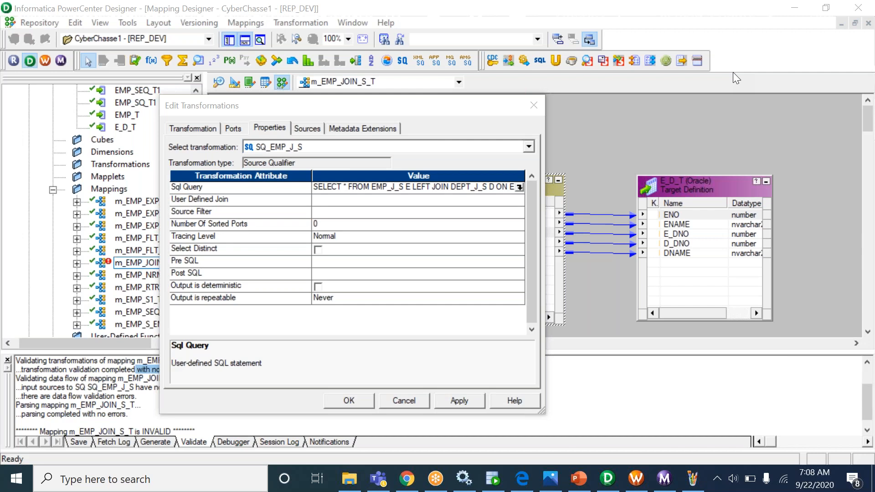
click(521, 190)
click(521, 191)
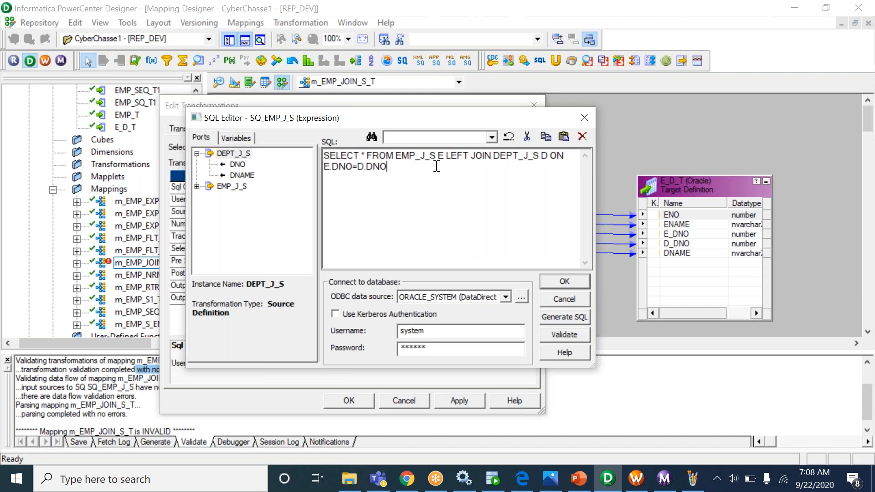
drag(437, 167, 302, 176)
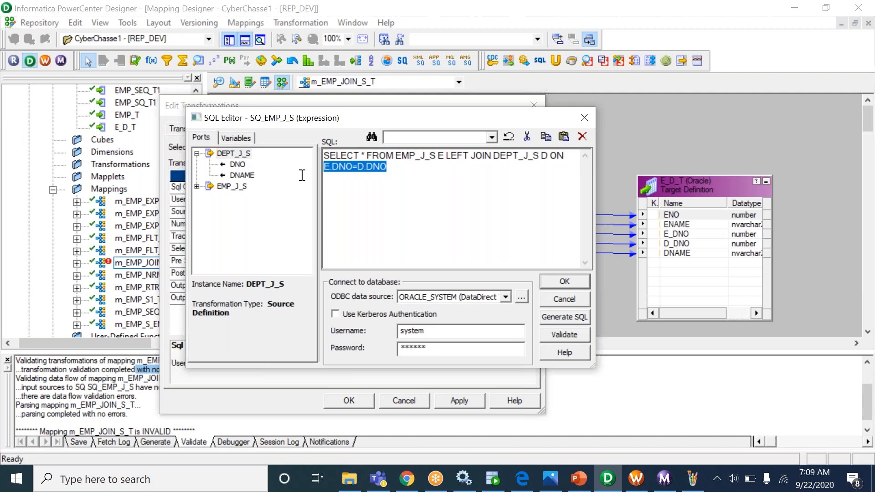
click(390, 177)
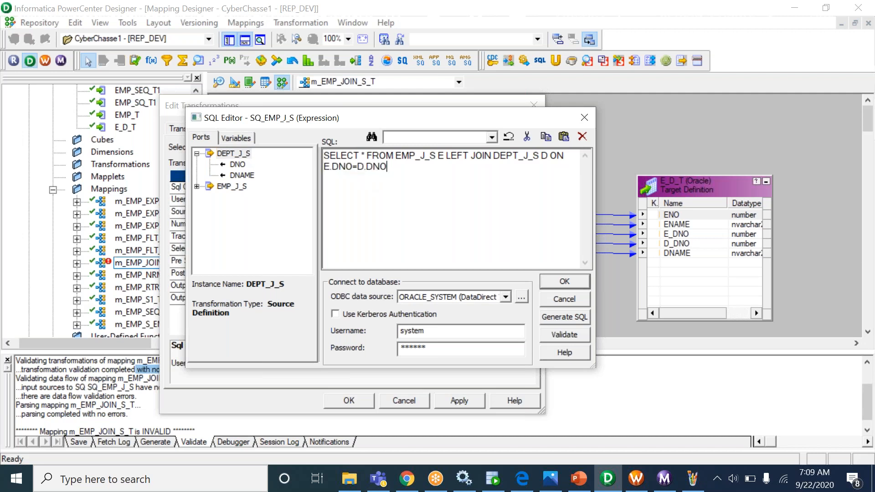
text(WHERE)
double_click(408, 165)
key(Delete)
double_click(368, 156)
click(423, 171)
click(570, 280)
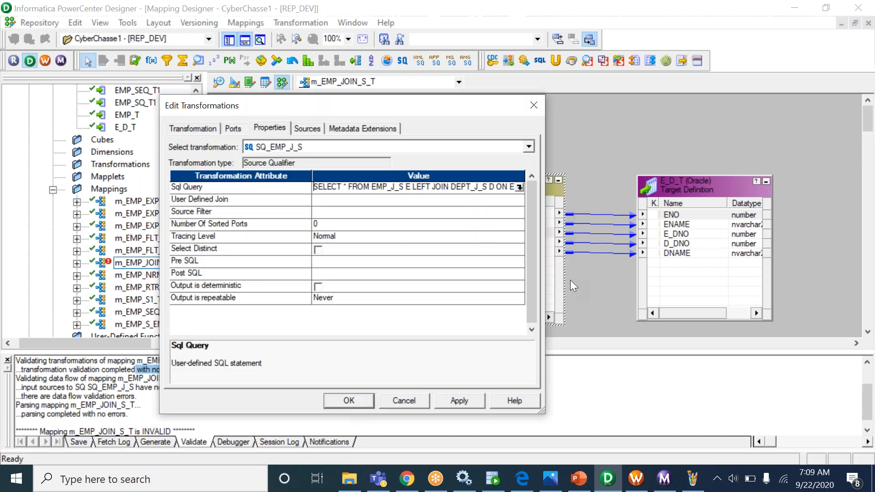
- Confirm the Source Qualifier properties and save mapping m_EMP_JOIN_S_T
click(349, 401)
key(Caps_Lock)
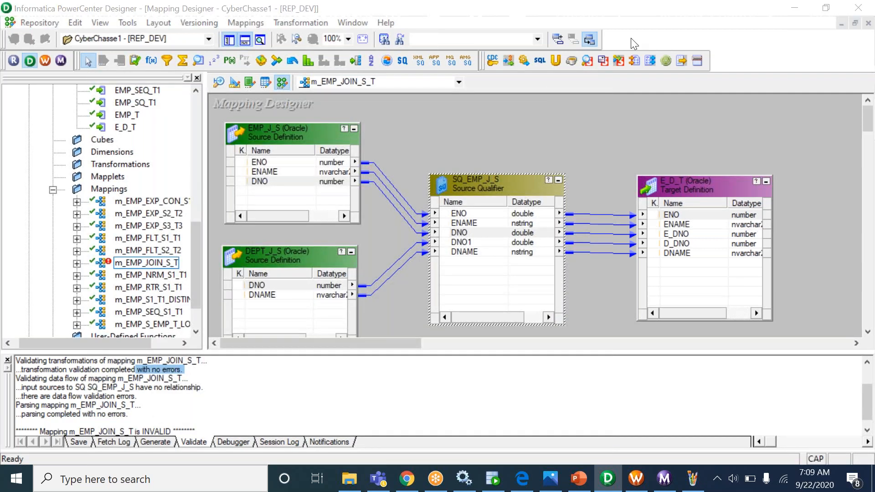
click(530, 112)
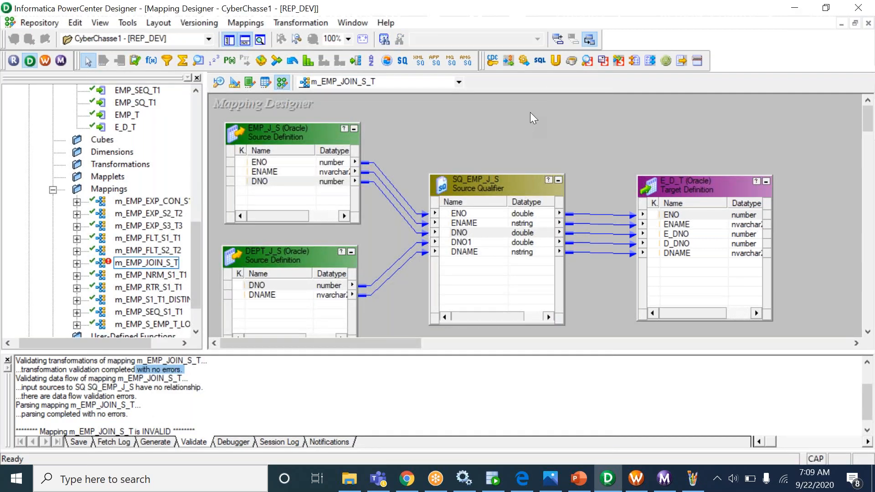
key(ctrl+s)
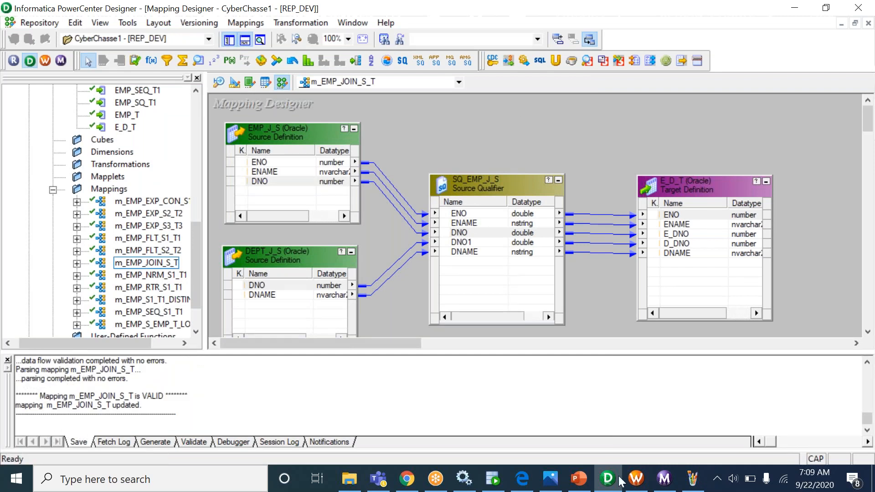
click(637, 479)
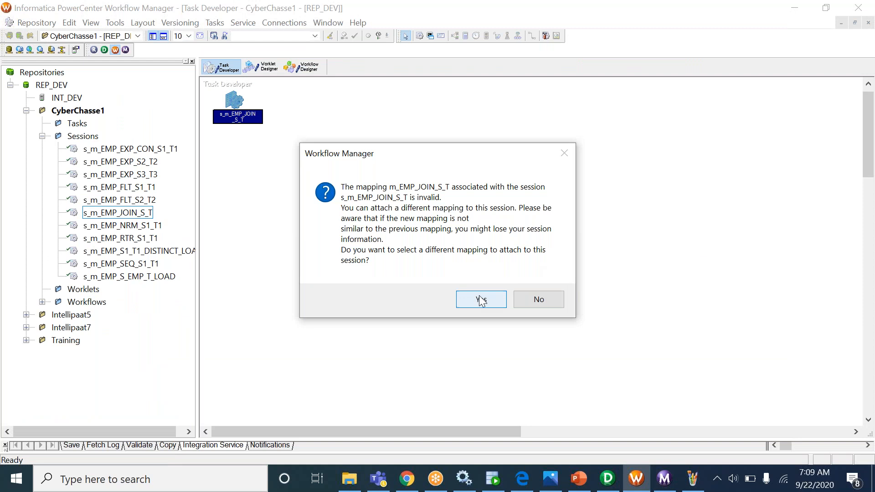
- Reattach m_EMP_JOIN_S_T to the session, refresh its mapping and validate s_m_EMP_JOIN_S_T
click(481, 300)
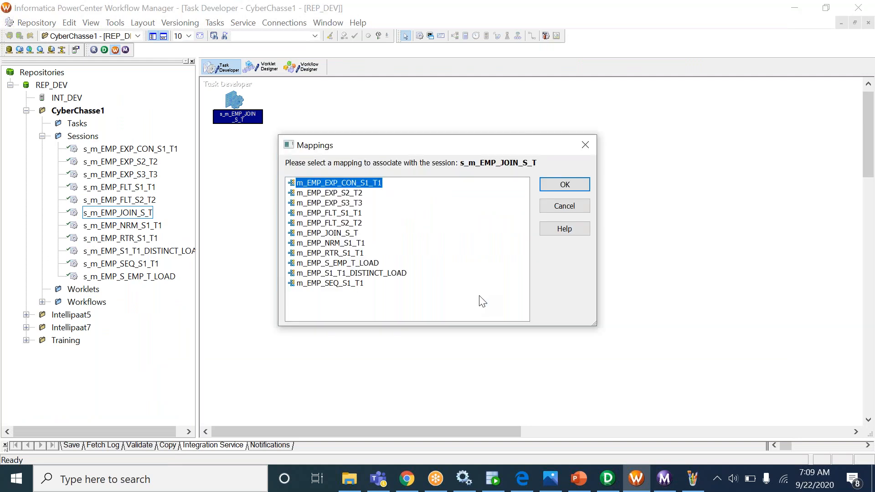
double_click(469, 201)
key(Return)
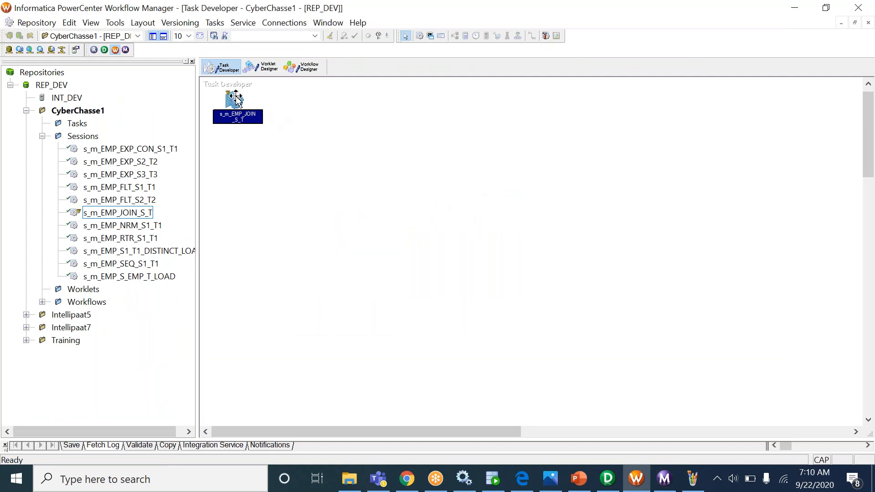
right_click(234, 96)
click(273, 233)
right_click(236, 99)
click(267, 280)
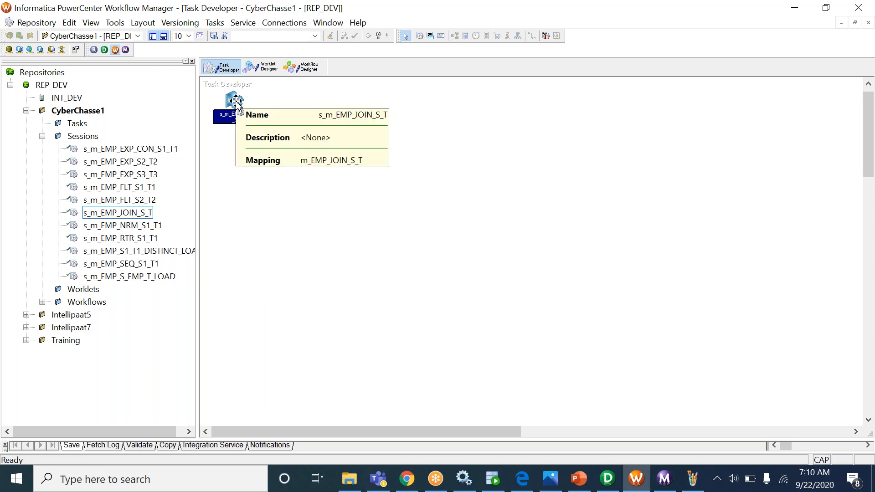
- Enable 'Truncate target table' for the E_D_T target in the session settings
click(318, 73)
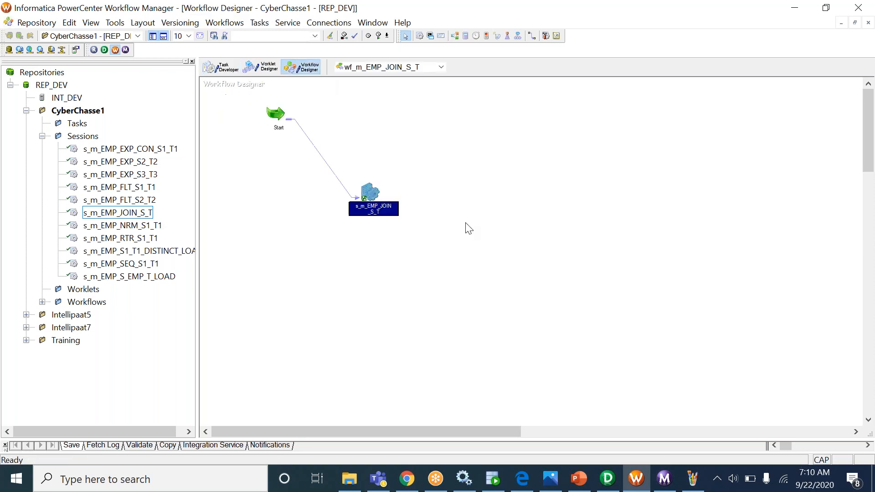
click(221, 67)
double_click(236, 103)
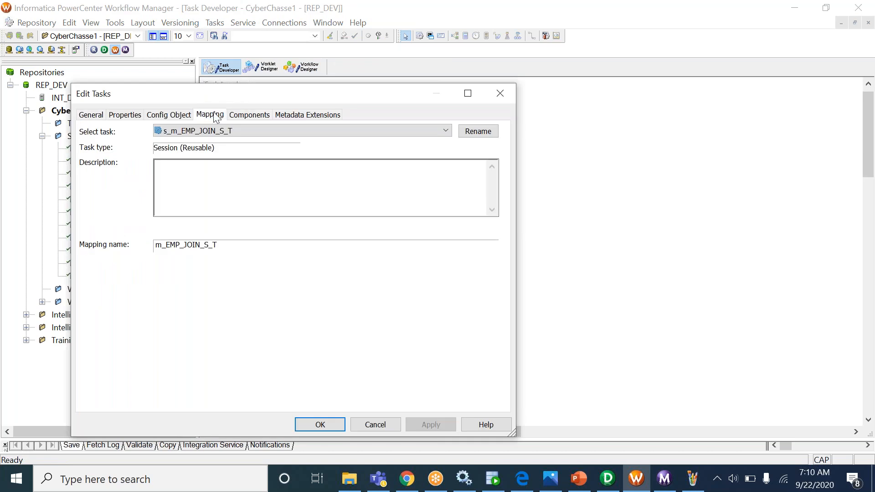
click(206, 115)
click(118, 233)
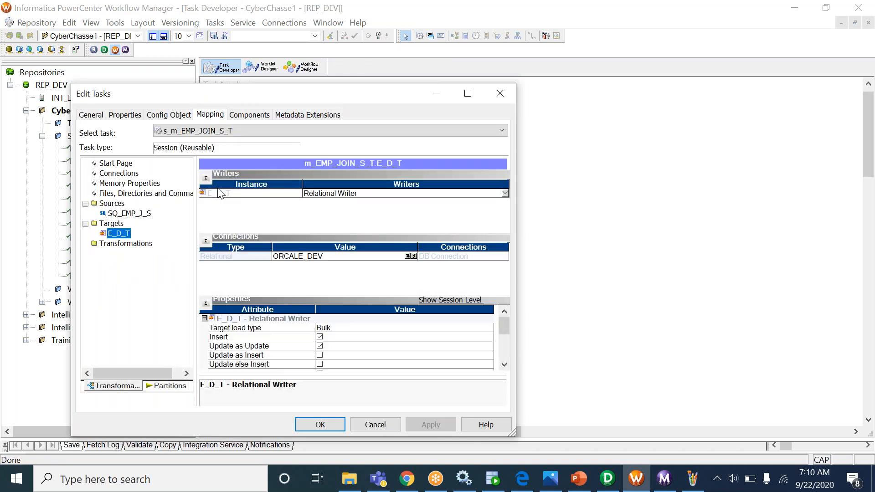
click(206, 178)
click(206, 182)
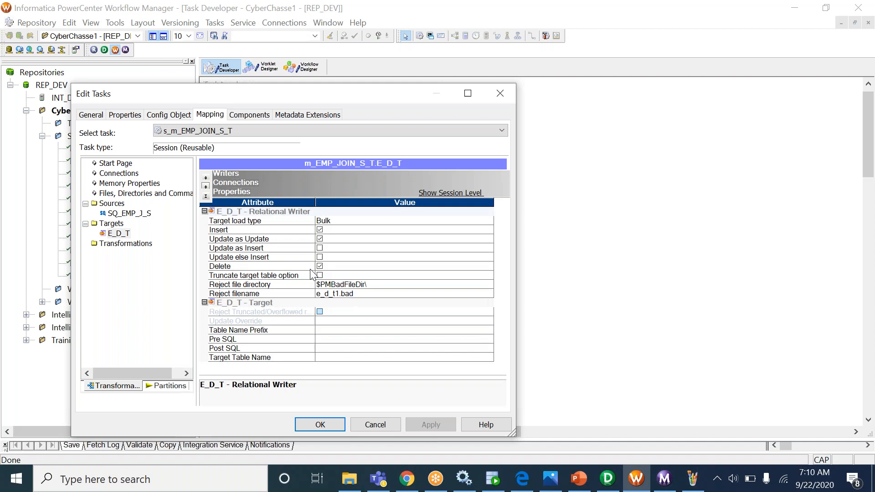
click(295, 275)
click(319, 276)
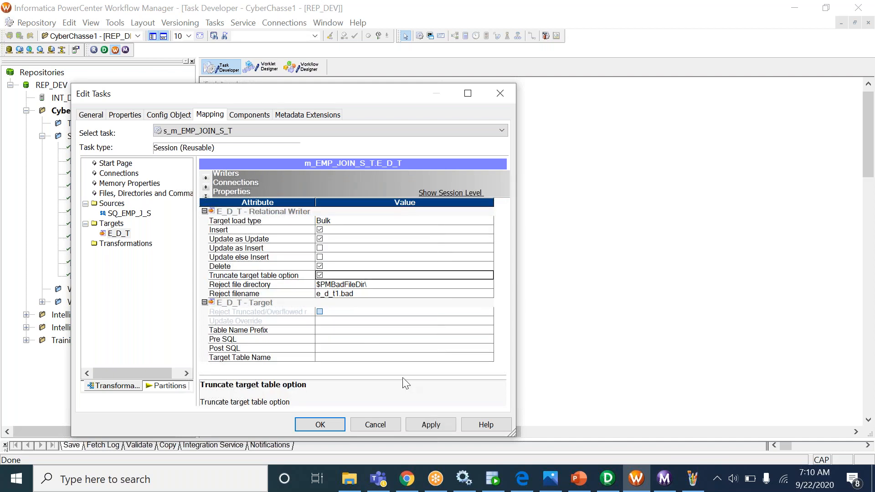
click(430, 424)
click(321, 424)
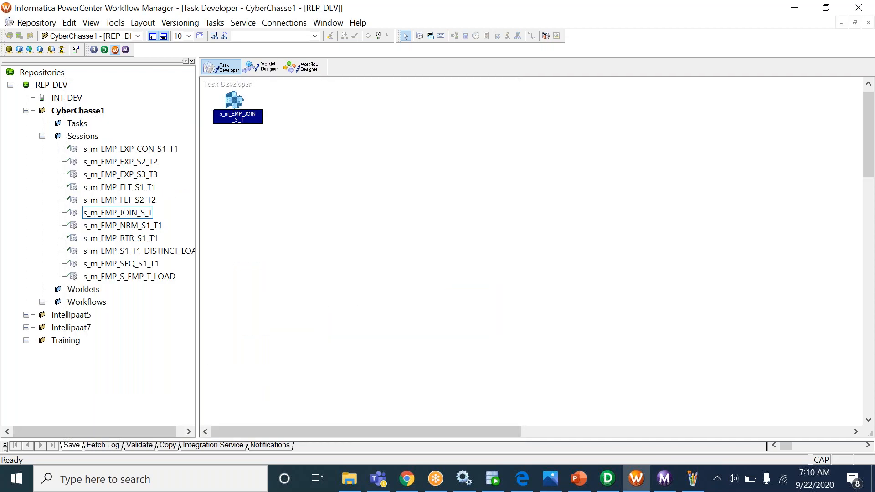
- Start wf_m_EMP_JOIN_S_T and check the source qualifier and E_D_T row counts in the Monitor
click(301, 67)
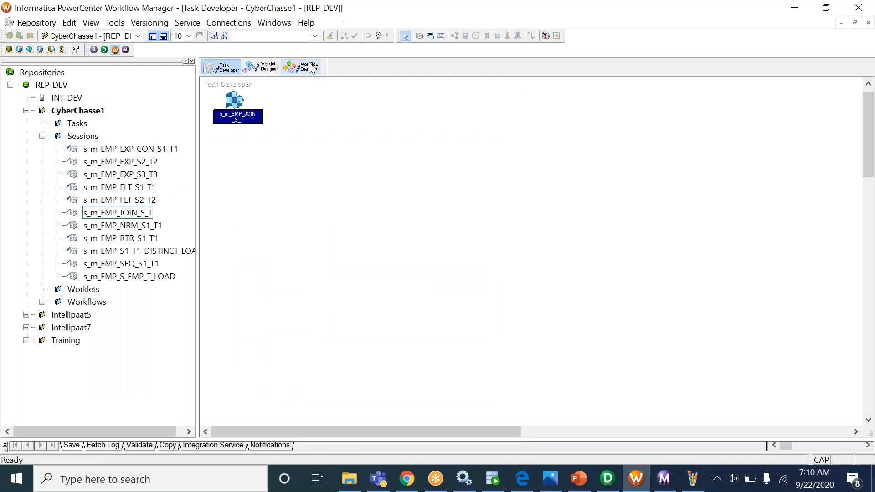
right_click(431, 149)
click(478, 301)
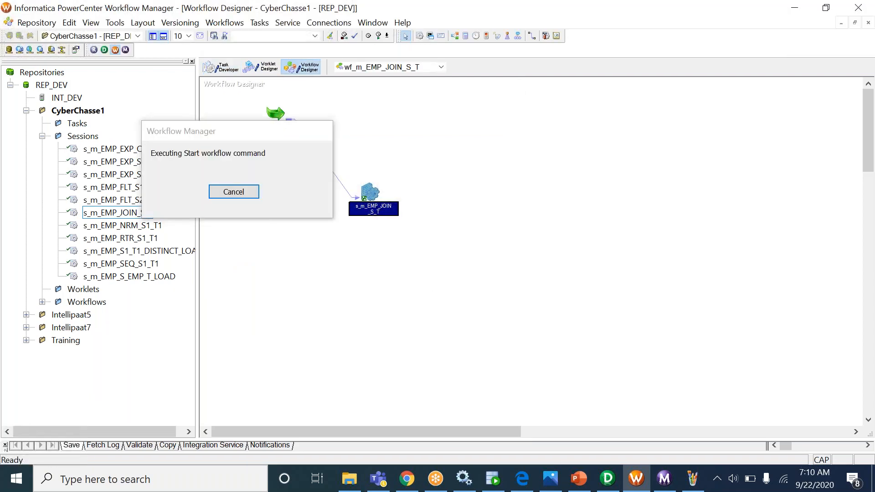
click(664, 480)
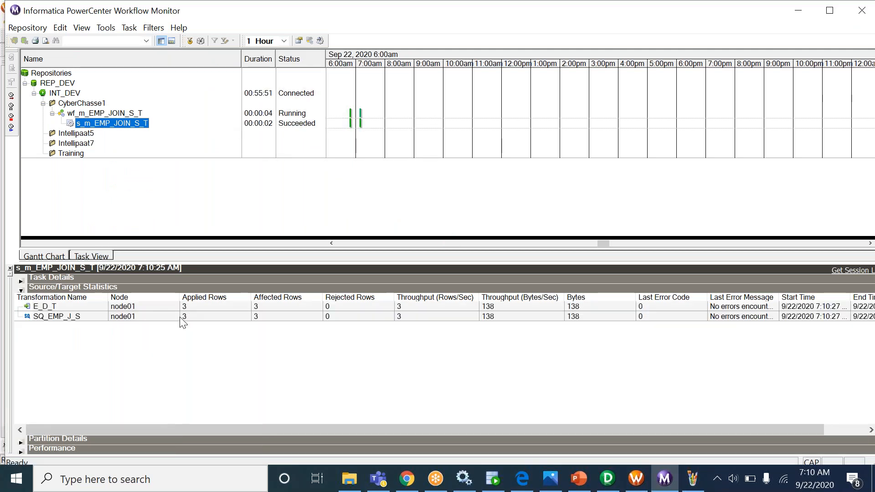
click(183, 317)
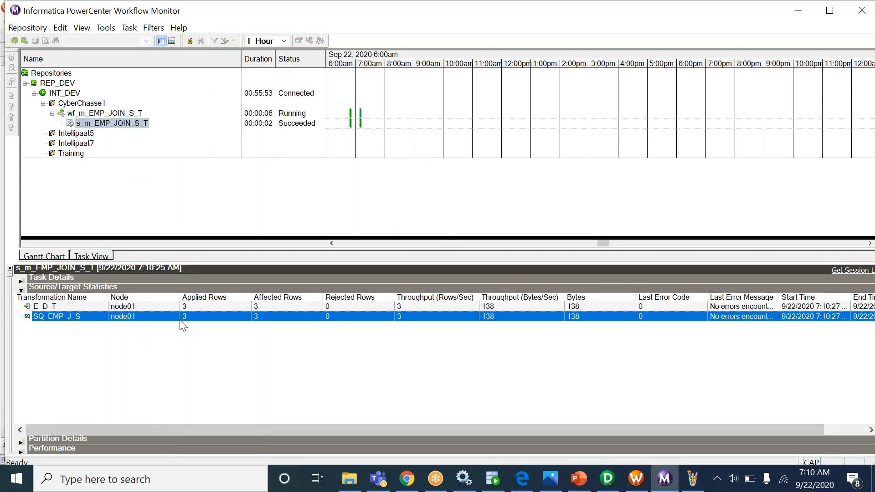
click(188, 309)
- Run the SELECT * FROM E_D_T query in SQL Developer
click(494, 479)
click(341, 193)
key(ctrl+Return)
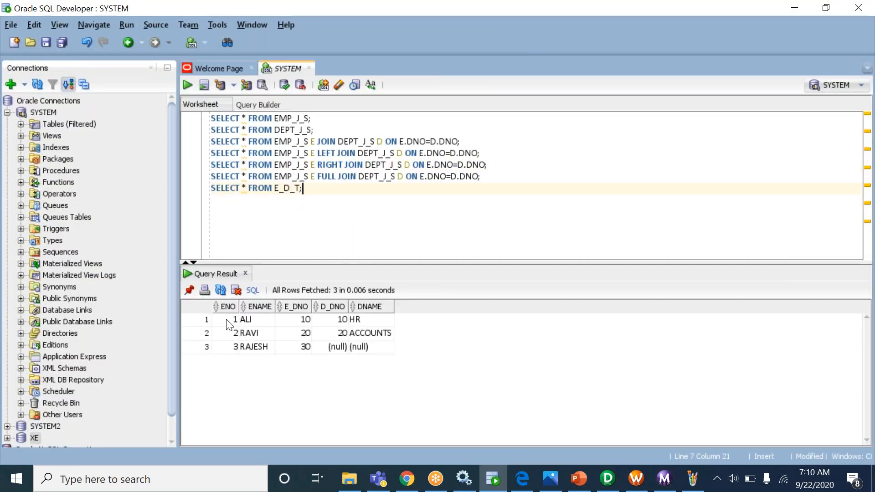
- Review E_D_T's matched department values, copy the RIGHT JOIN query line, then reopen the Source Qualifier in Designer
drag(226, 321, 287, 345)
drag(337, 321, 380, 333)
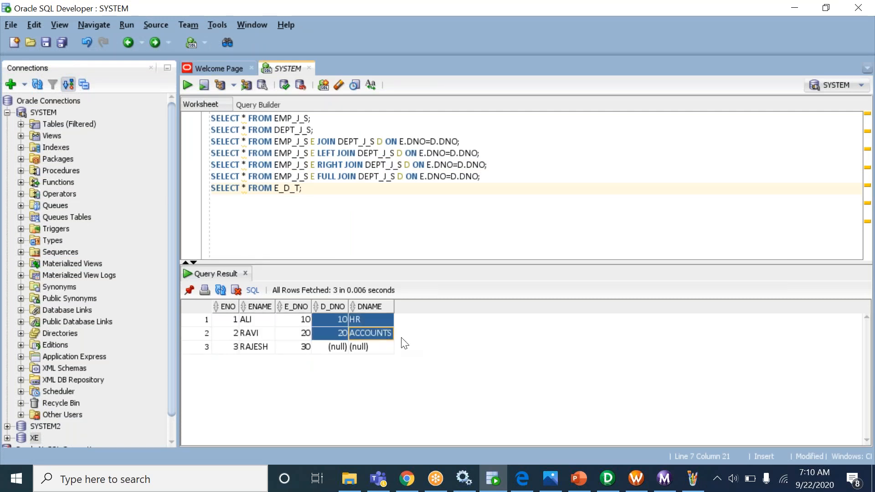
double_click(329, 164)
triple_click(329, 164)
key(ctrl+c)
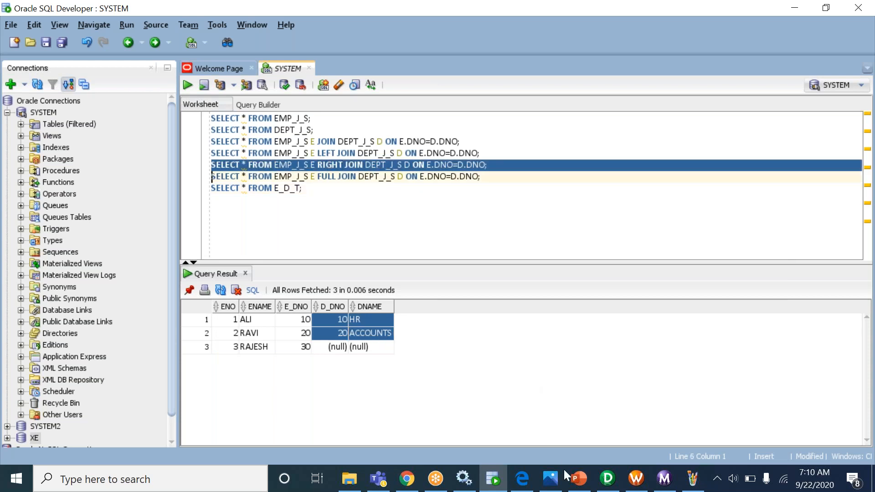
click(607, 484)
double_click(484, 245)
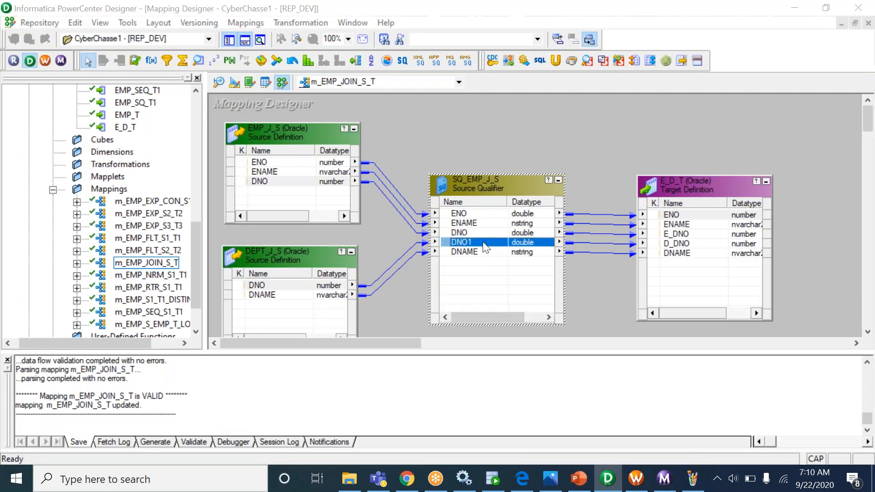
- Replace SQ_EMP_J_S's LEFT JOIN Sql Query override with the copied RIGHT JOIN query
click(270, 128)
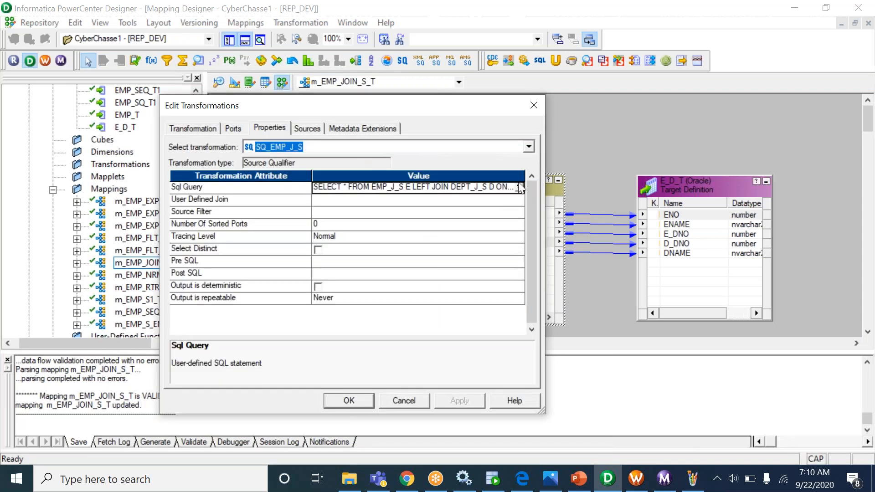
click(519, 187)
click(519, 187)
key(Delete)
key(ctrl+v)
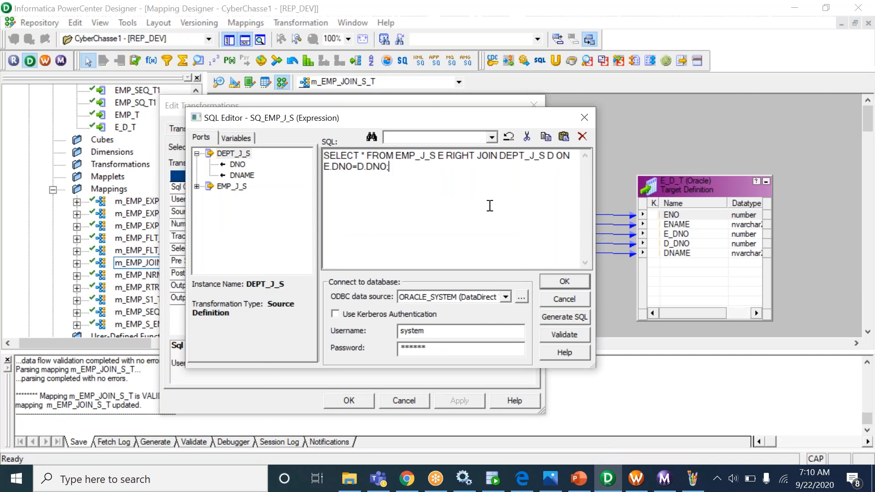
click(552, 280)
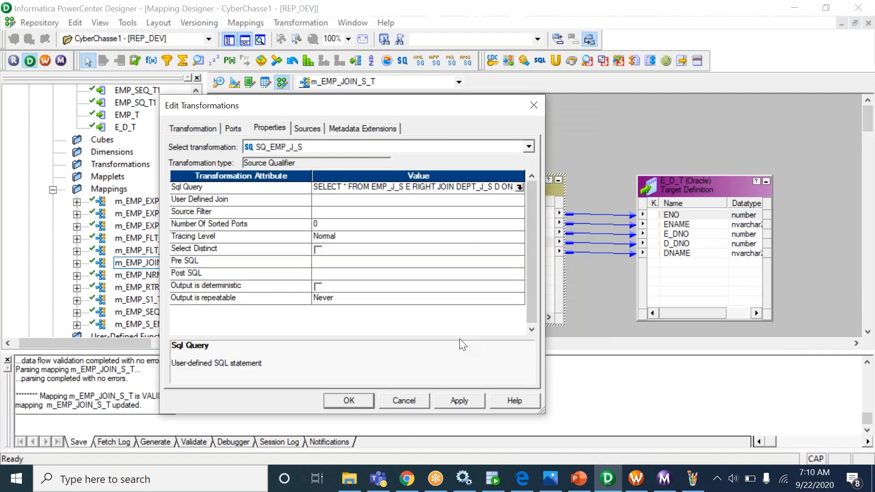
click(459, 400)
click(351, 401)
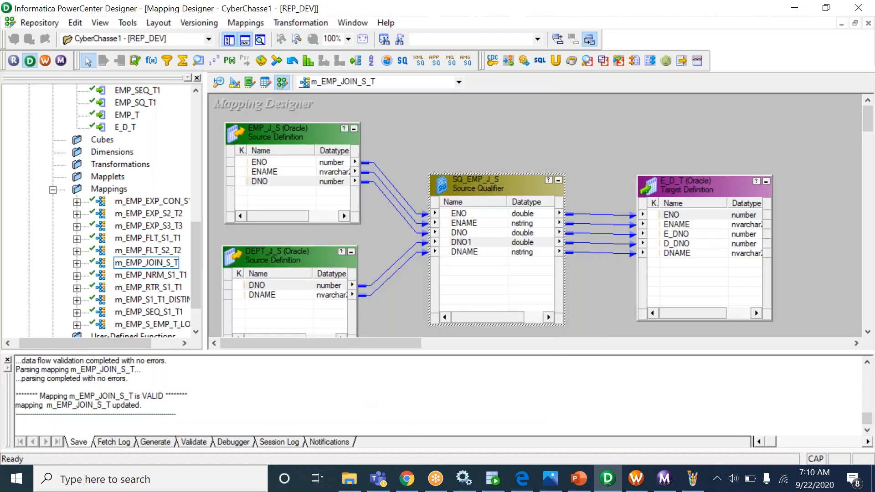
- Save the mapping and bring up the s_m_EMP_JOIN_S_T session in Workflow Manager
key(ctrl+s)
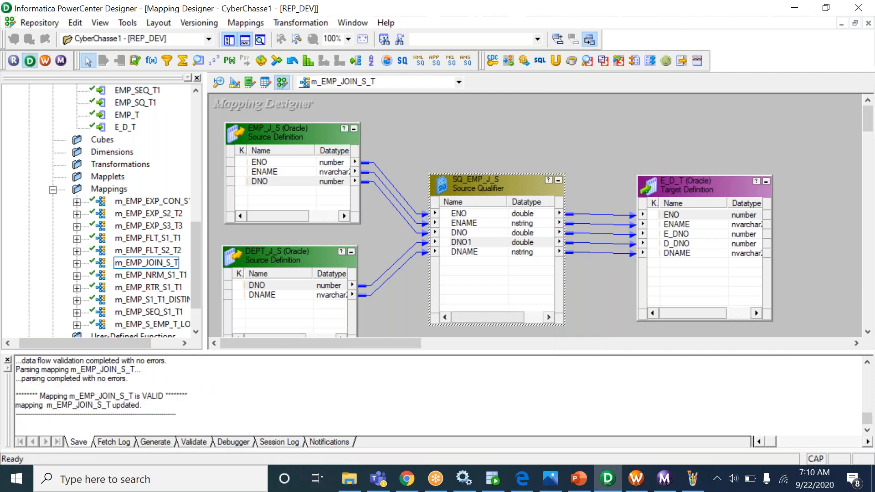
click(636, 479)
click(222, 67)
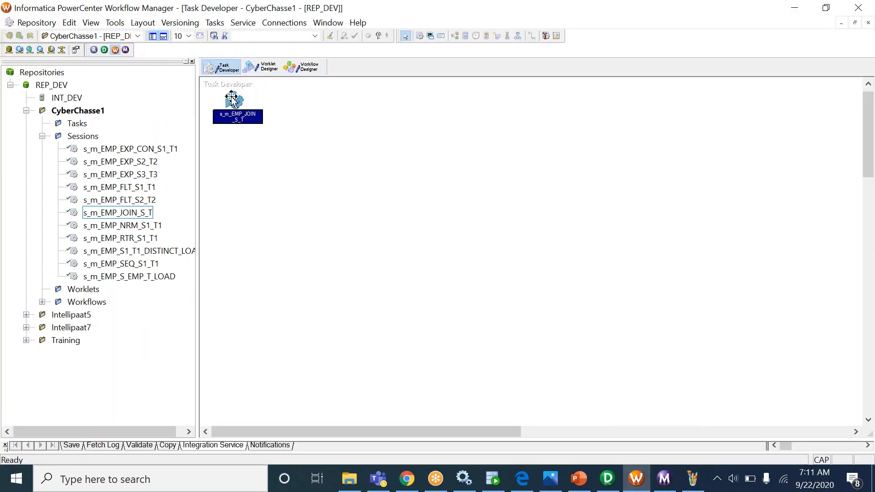
- Refresh the session's mapping and restart wf_m_EMP_JOIN_S_T
right_click(230, 100)
click(284, 234)
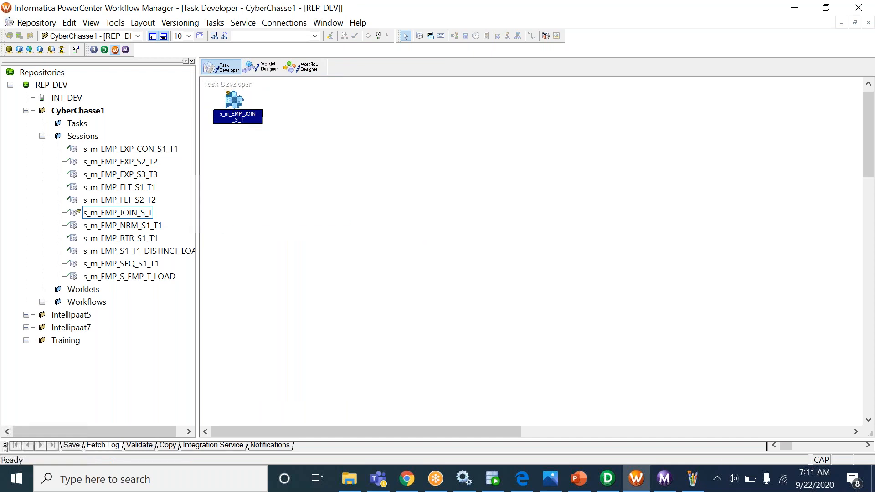
click(302, 67)
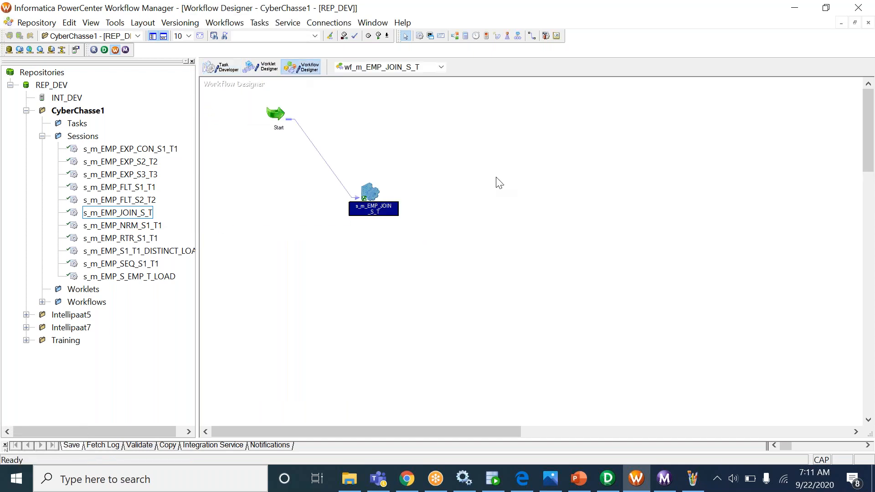
right_click(498, 182)
click(534, 333)
- Confirm in Workflow Monitor that the rerun succeeded with 3 rows
click(665, 478)
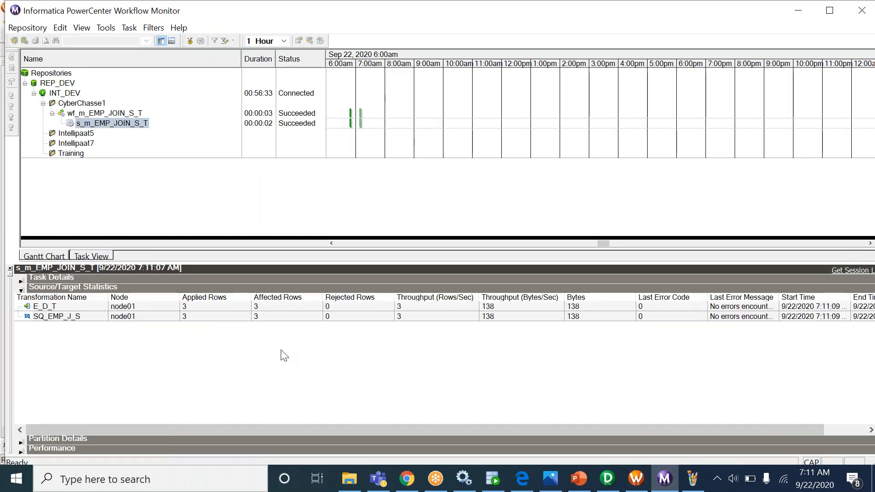
click(493, 479)
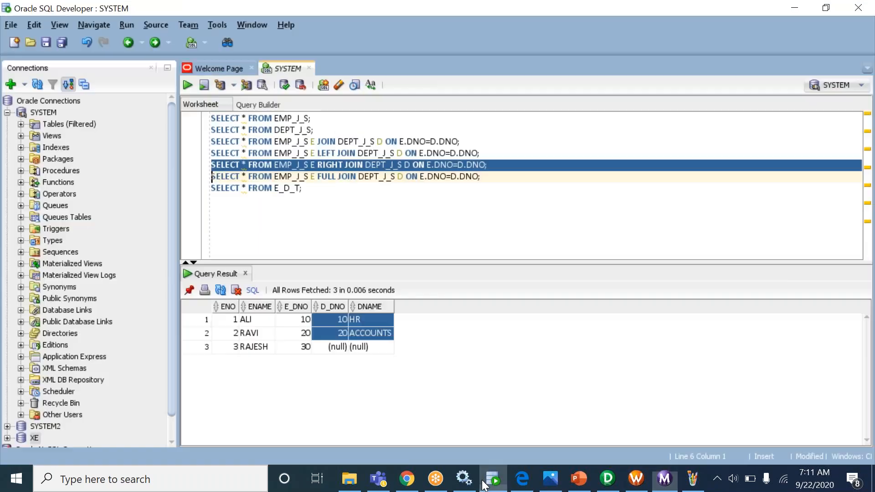
click(357, 196)
- Rerun SELECT * FROM E_D_T and check the new 40 FIN row with null employee fields
click(342, 188)
key(ctrl+Return)
drag(339, 348, 393, 350)
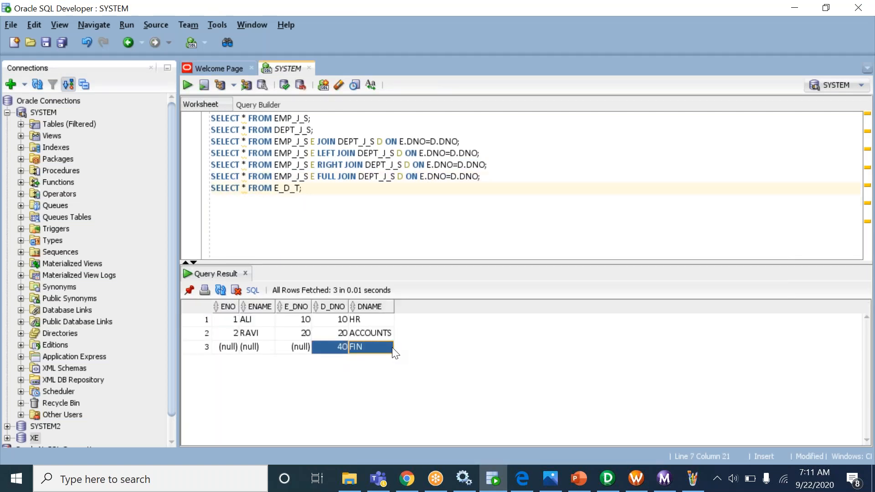
drag(233, 321, 390, 357)
click(422, 209)
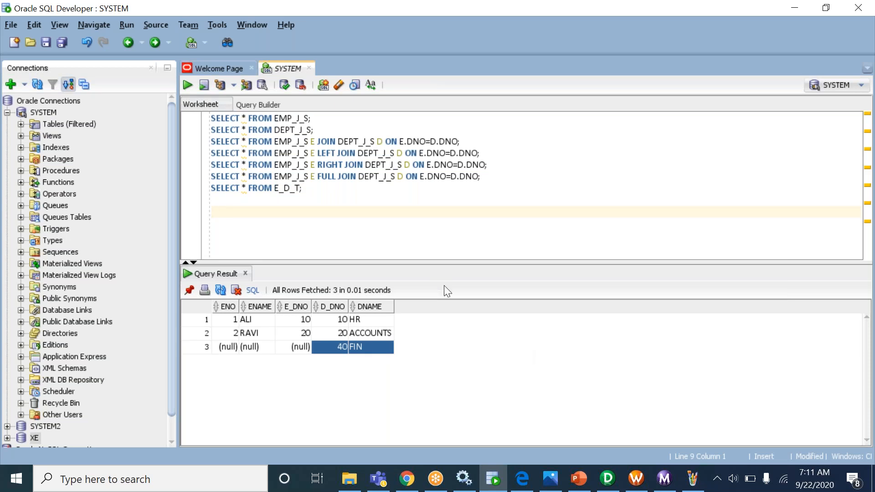
click(608, 479)
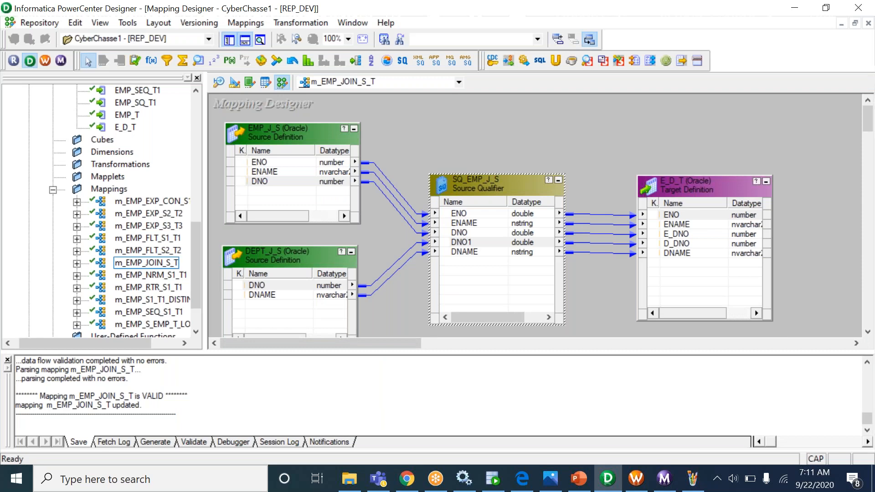
- Enlarge the mapping canvas and glance at the EMP_J_S and DEPT_J_S definitions in Source Analyzer
drag(401, 352, 416, 421)
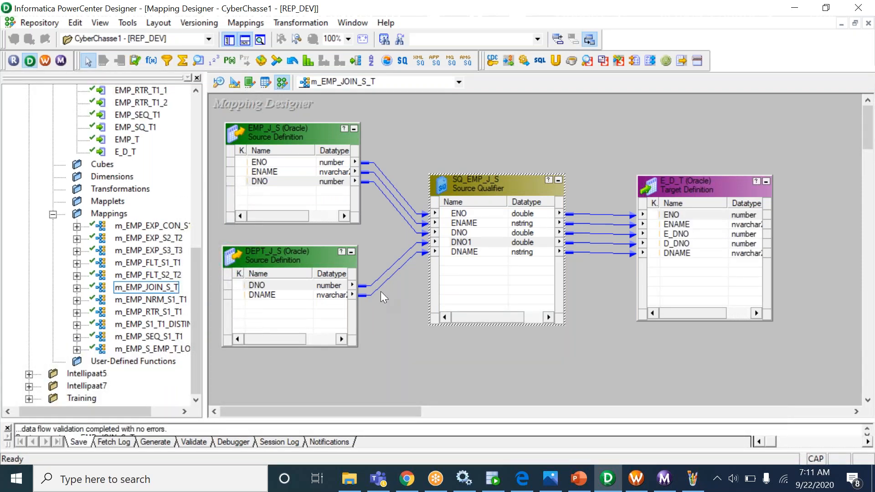
click(218, 82)
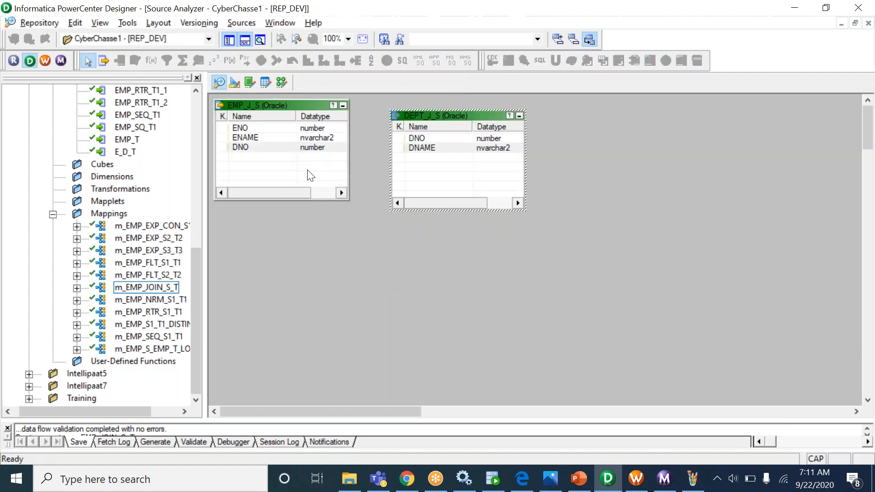
click(281, 82)
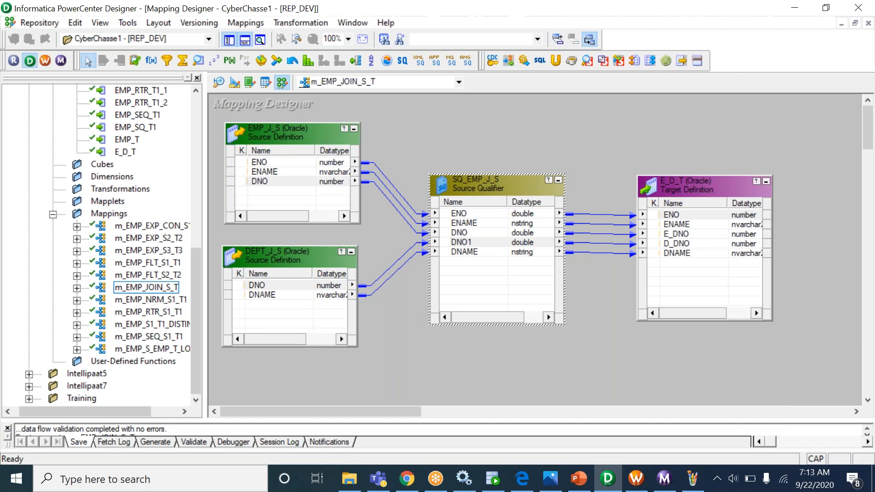
- Trace the DNAME and other links from both sources into SQ_EMP_J_S, then show Workflow Monitor
click(502, 252)
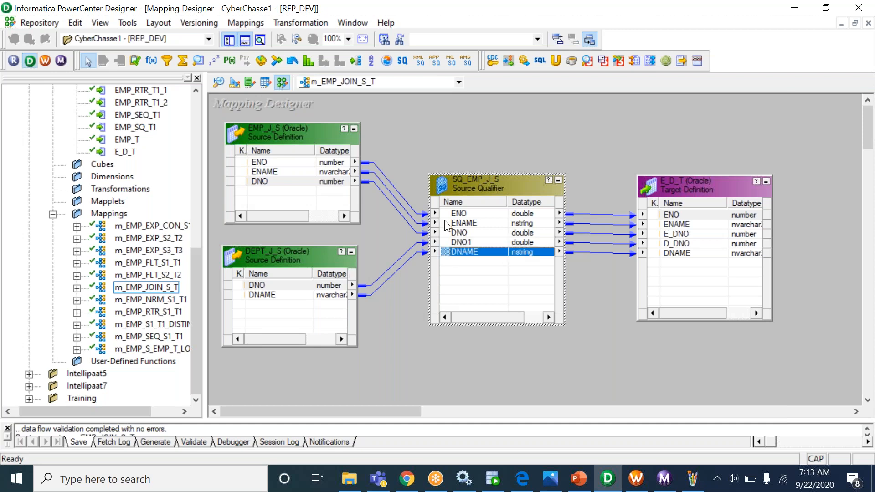
mouse_move(387, 168)
mouse_down()
mouse_move(381, 279)
mouse_move(394, 177)
mouse_up()
click(505, 263)
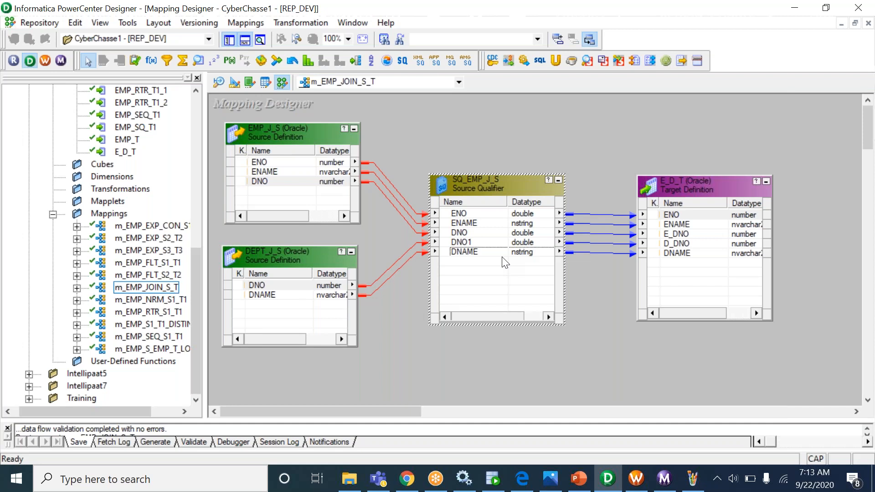
click(669, 481)
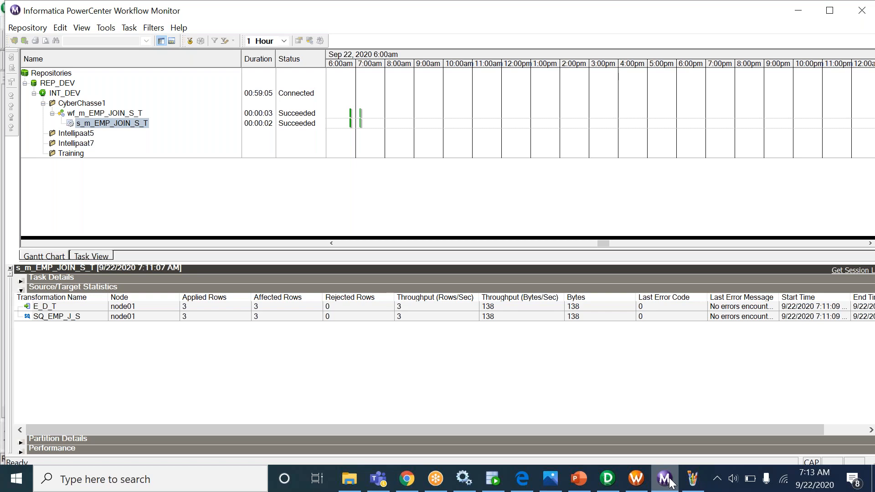
- Query EMP_J_S, then DEPT_J_S, which lists 10 HR, 20 ACCOUNTS and 40 FIN
click(491, 484)
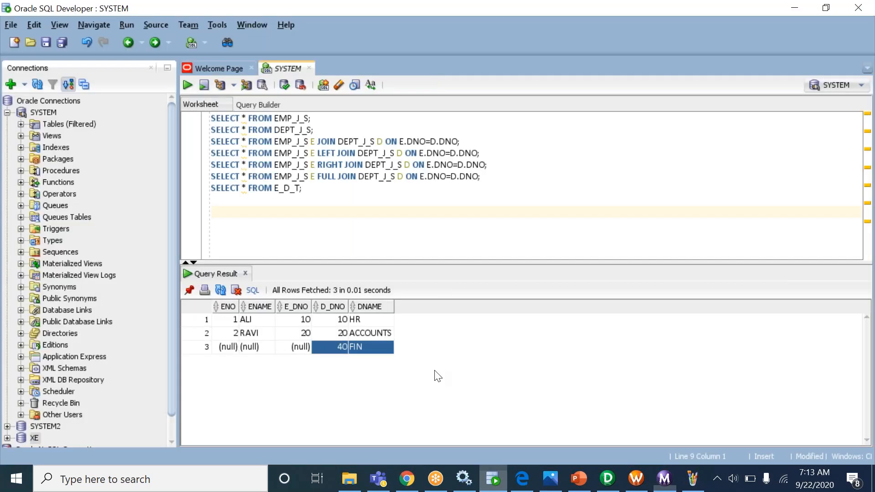
click(329, 120)
key(ctrl+Return)
click(332, 131)
key(ctrl+Return)
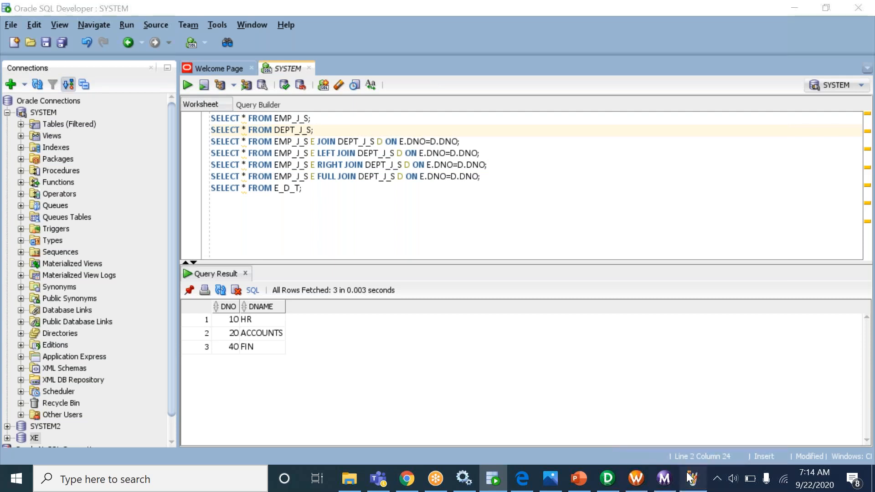
click(691, 478)
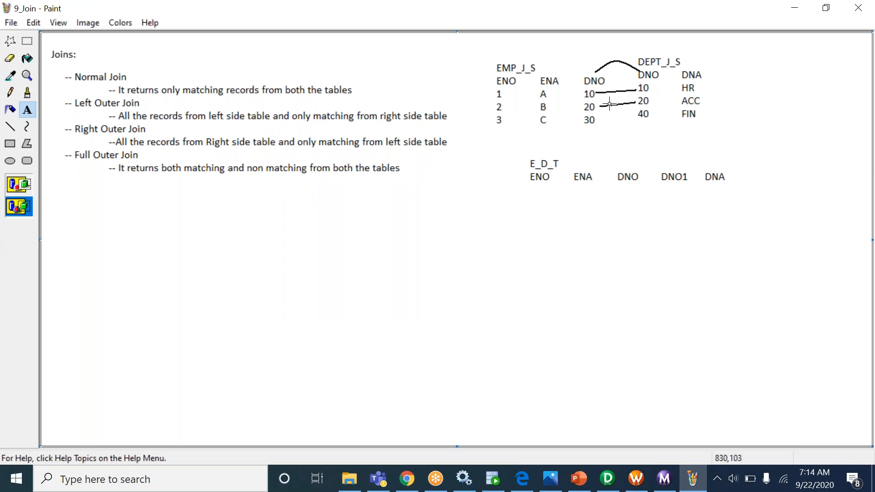
- Erase the old connector lines between the DNO columns in the Paint join diagram
click(28, 41)
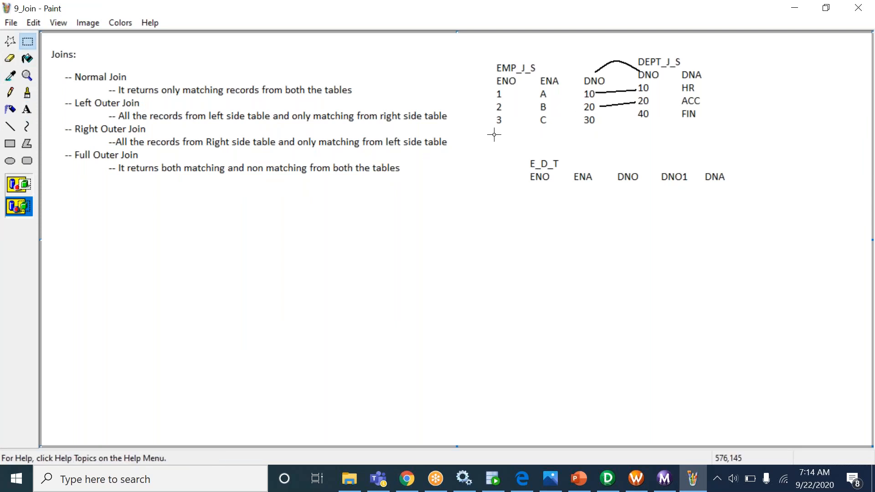
drag(597, 88, 638, 117)
key(Delete)
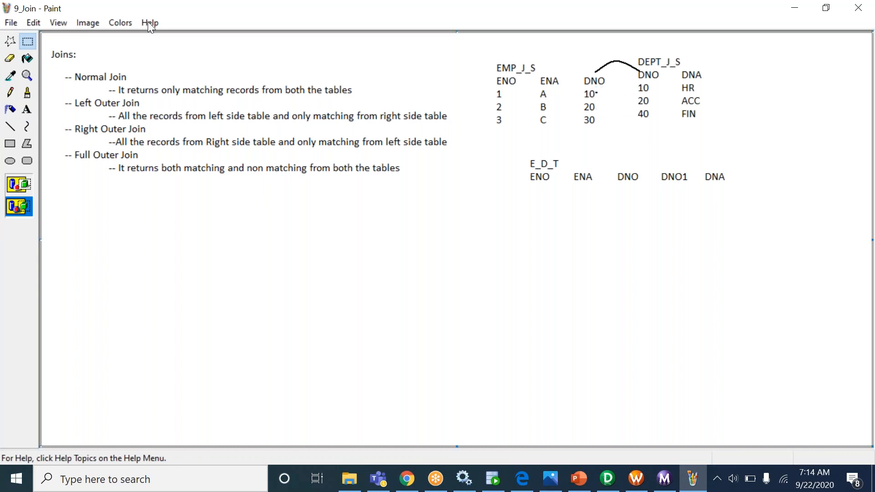
- Draw lines linking DNO 10 and 20 between EMP_J_S and DEPT_J_S, and underline the unmatched 30
click(10, 126)
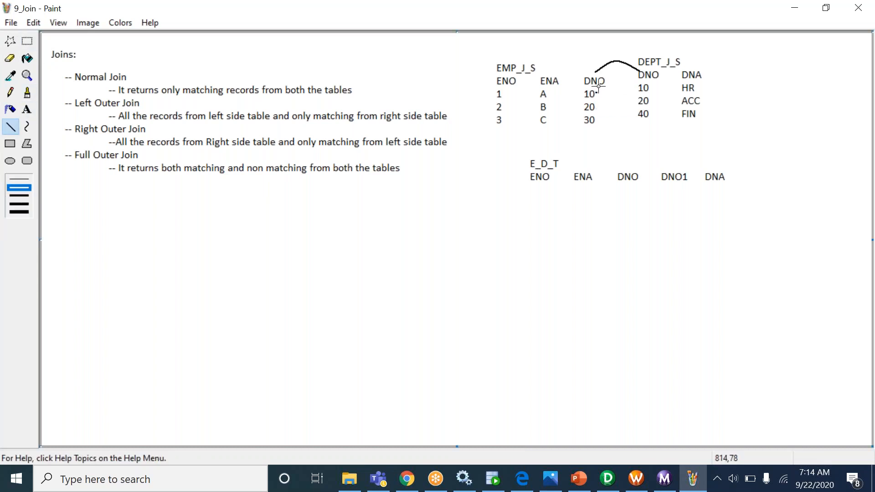
mouse_move(596, 91)
mouse_down()
mouse_move(639, 89)
mouse_move(624, 104)
mouse_move(634, 103)
mouse_up()
drag(583, 125, 598, 122)
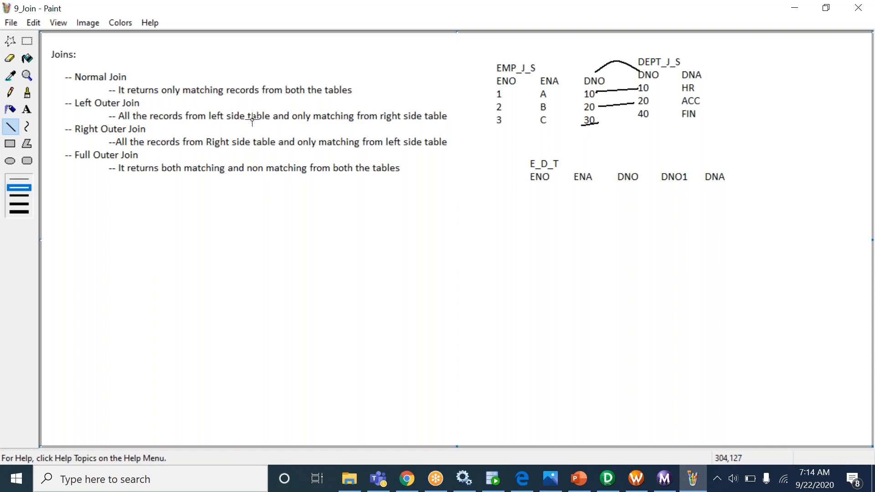
drag(597, 92, 601, 122)
drag(638, 88, 638, 104)
click(493, 478)
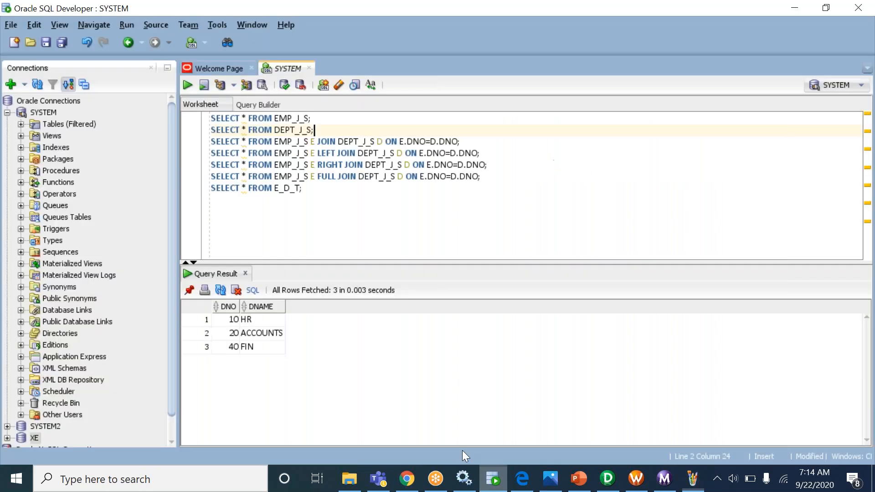
- Rerun the E_D_T query and highlight ALI and RAVI matched to HR and ACCOUNTS, plus FIN
click(335, 187)
key(ctrl+Return)
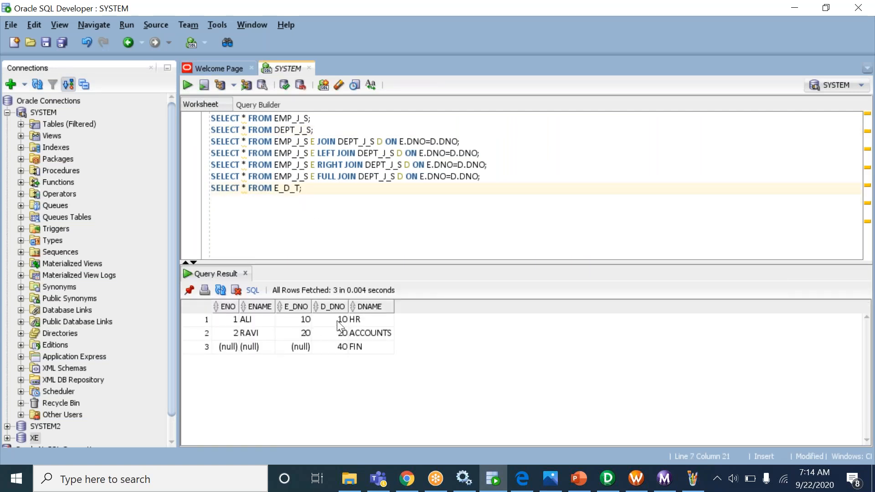
drag(338, 321, 371, 350)
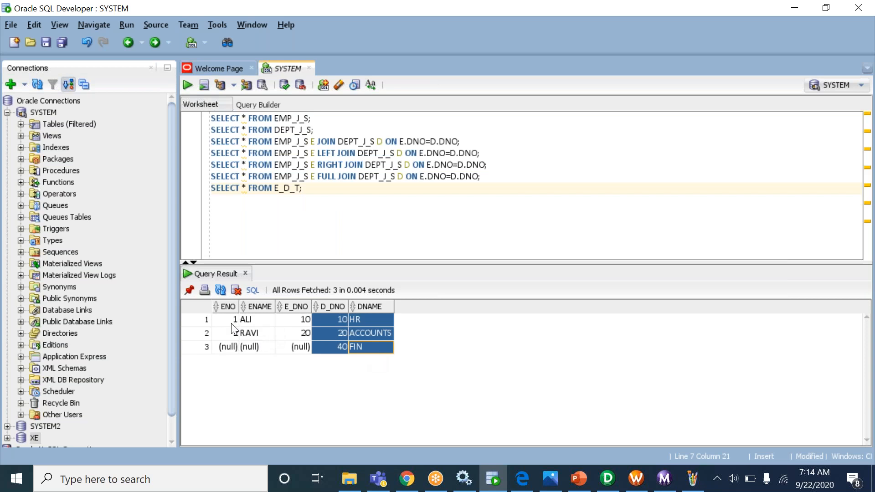
drag(231, 324, 296, 333)
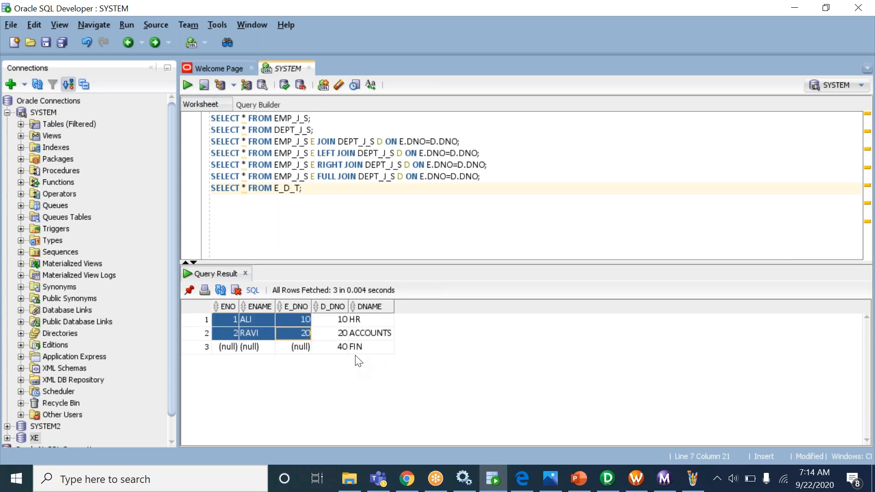
- Redraw the diagram with one line from EMP_J_S 10 to DEPT_J_S 10, then run the FULL JOIN query
key(alt+Tab)
click(28, 41)
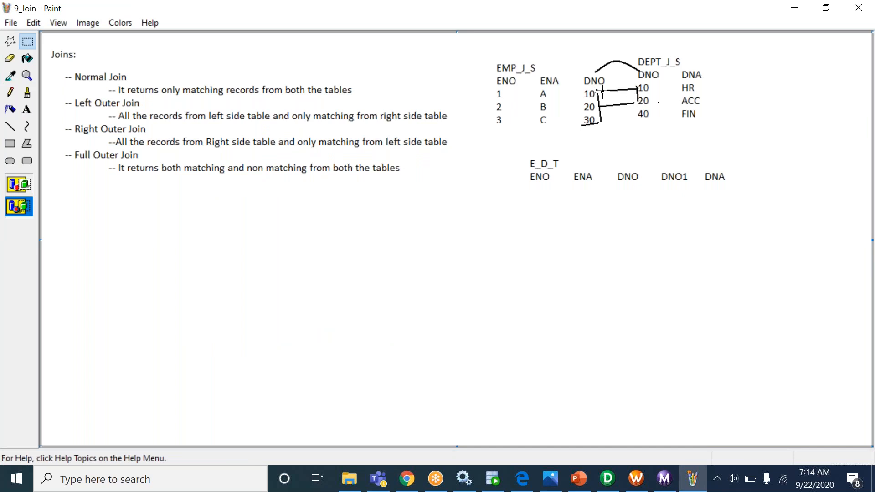
drag(595, 85, 632, 131)
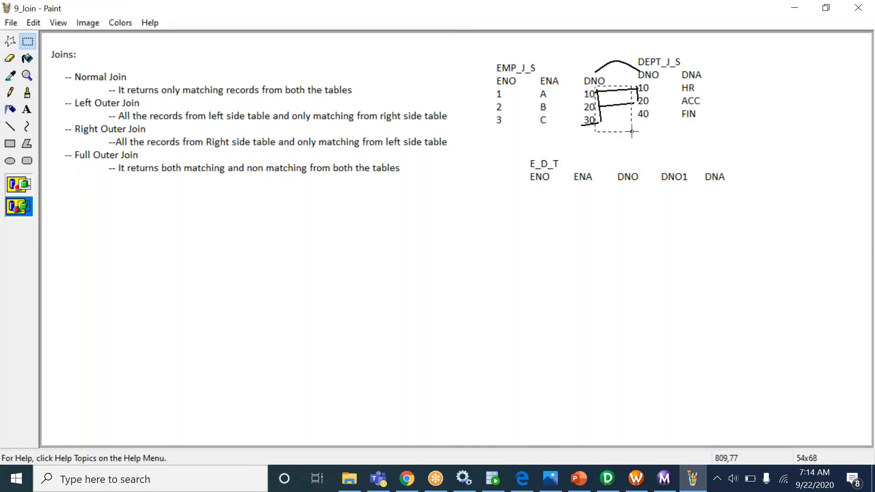
key(Delete)
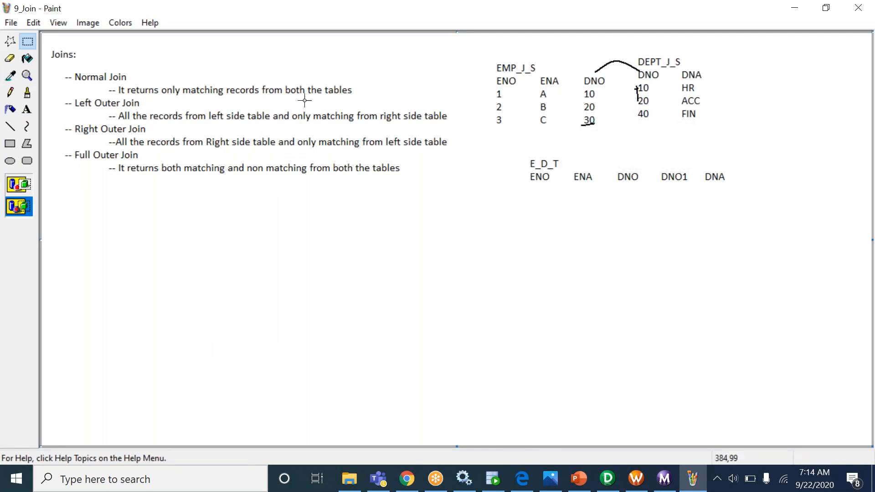
click(10, 126)
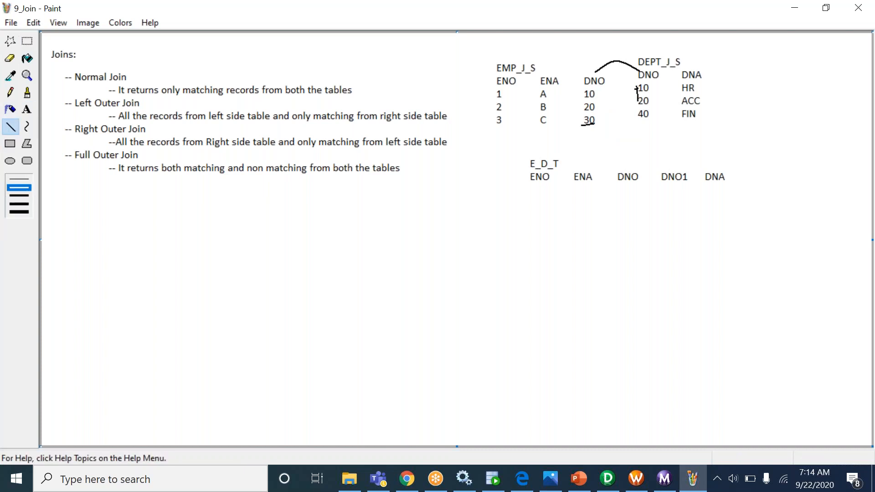
drag(599, 95, 631, 89)
key(alt)
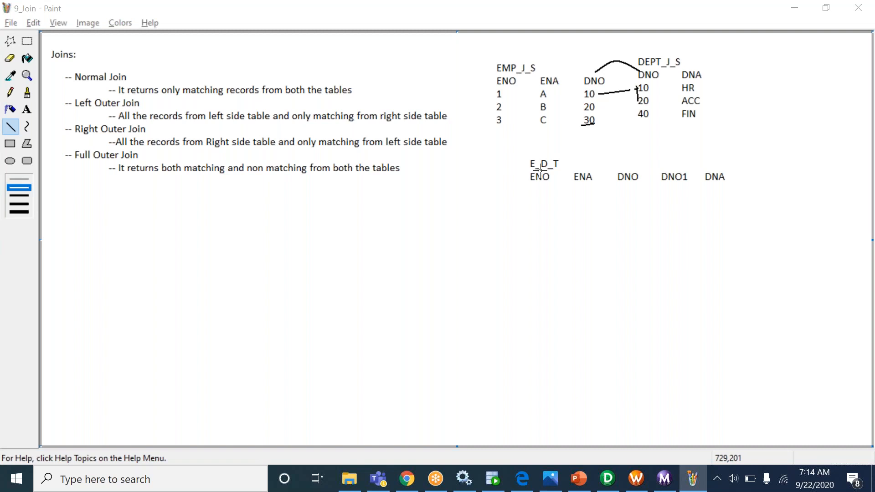
key(alt+Tab)
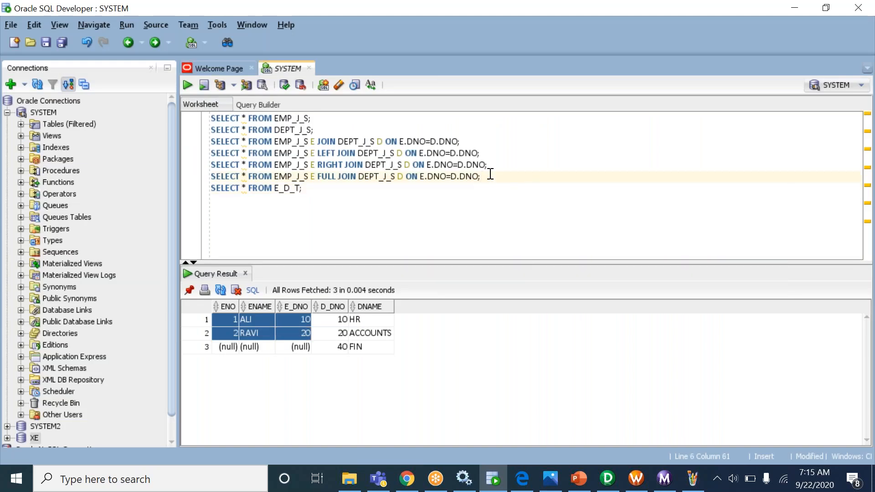
key(ctrl+Return)
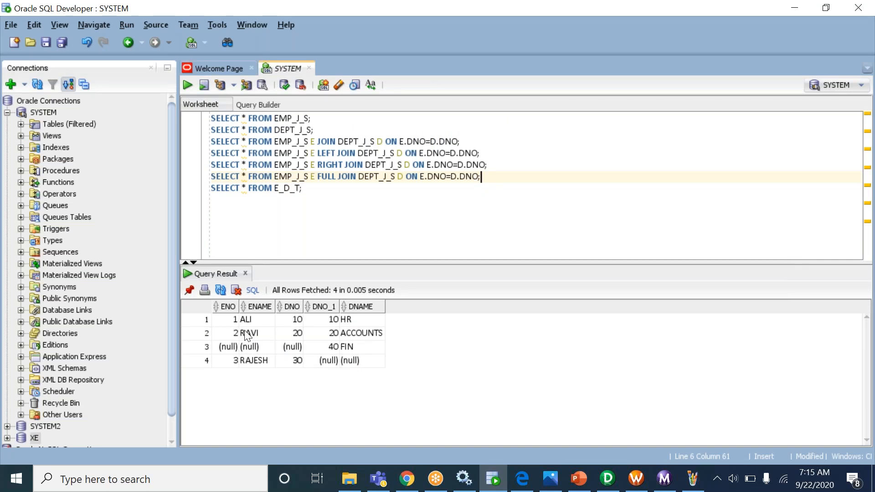
- Compare the four FULL JOIN rows, matched rows 1–2 and unmatched FIN and RAJESH, against the Paint diagram
drag(225, 321, 360, 332)
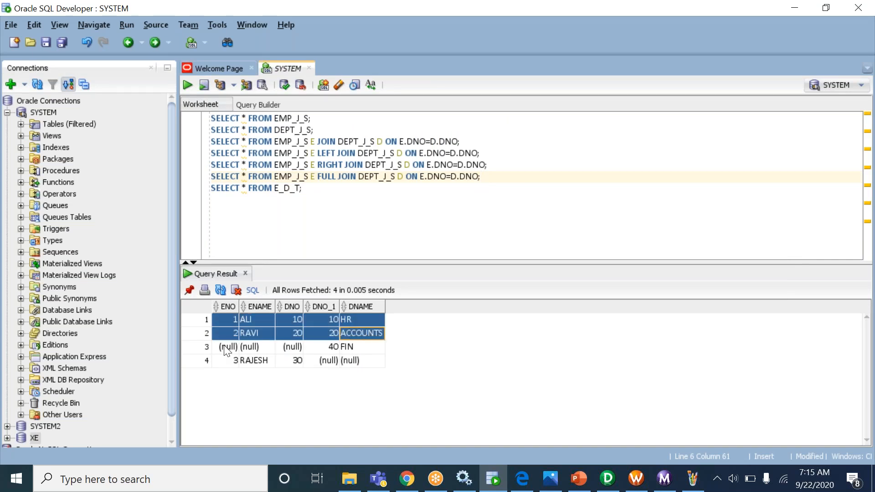
drag(226, 351, 362, 362)
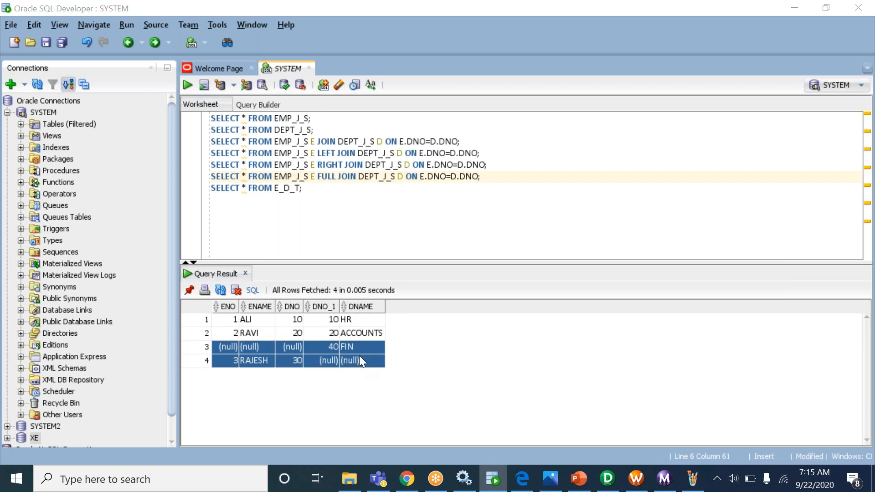
key(alt+Tab)
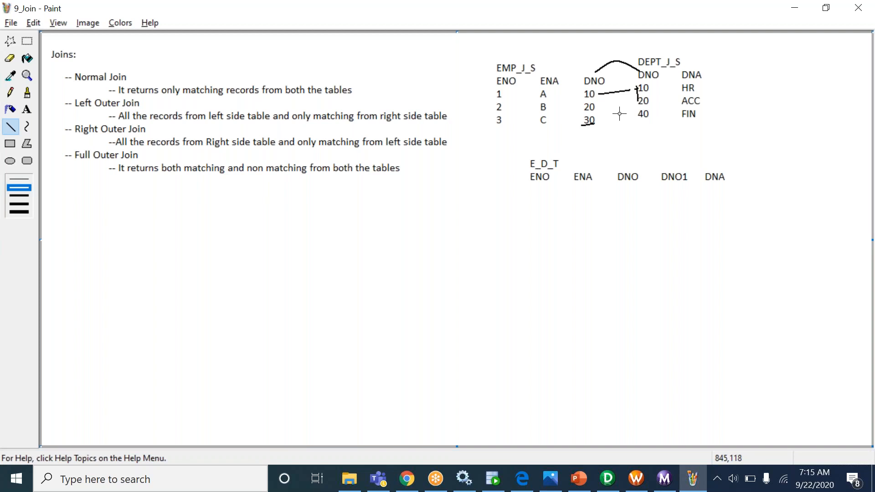
key(alt+Tab)
click(381, 322)
drag(381, 323, 379, 334)
drag(227, 346, 366, 364)
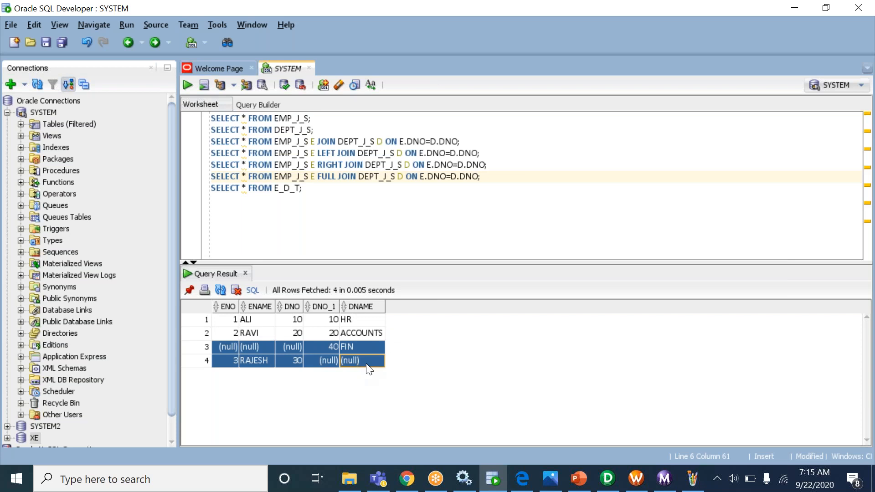
key(alt+Tab)
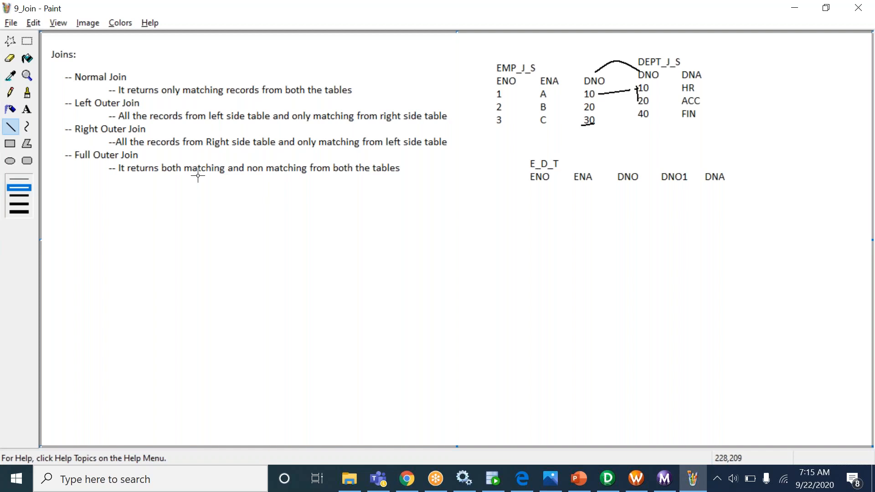
key(alt+Tab)
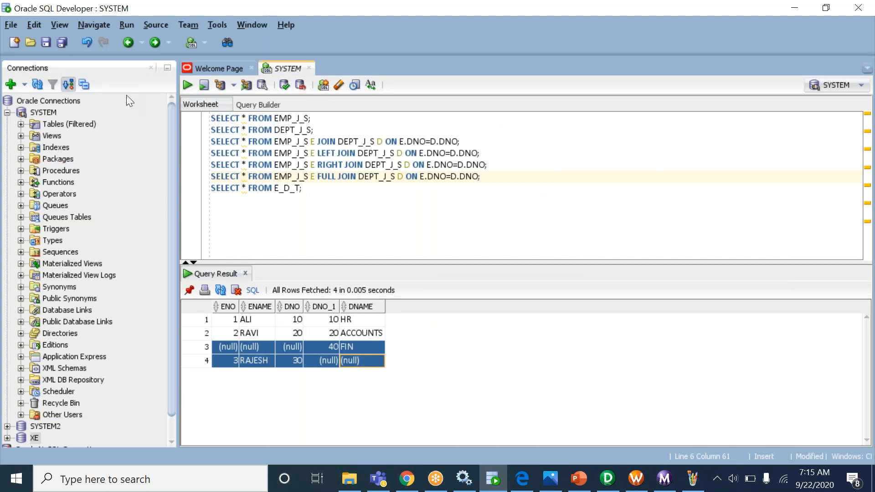
- Collapse SYSTEM and check the usernames in the SYSTEM and SYSTEM2 connection properties
click(7, 113)
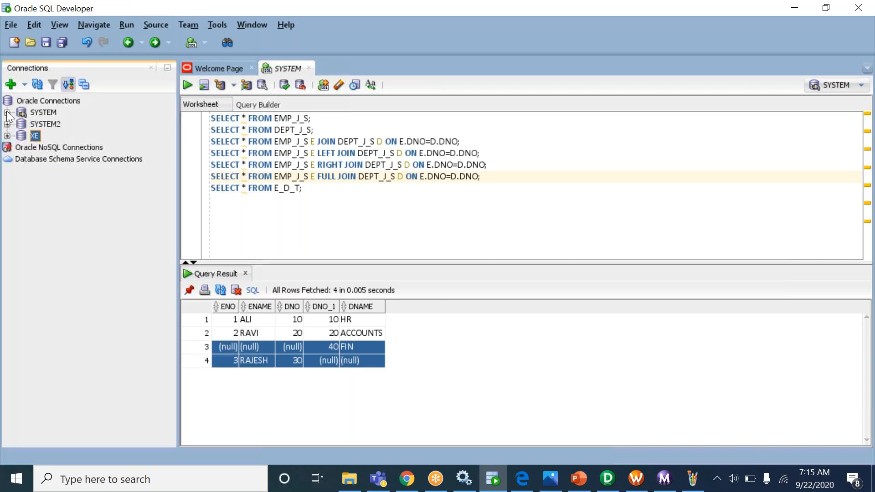
right_click(46, 113)
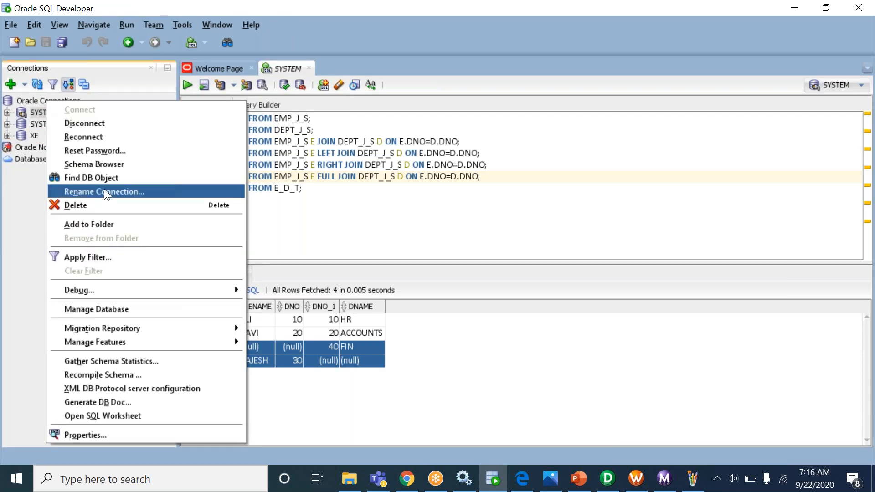
click(121, 440)
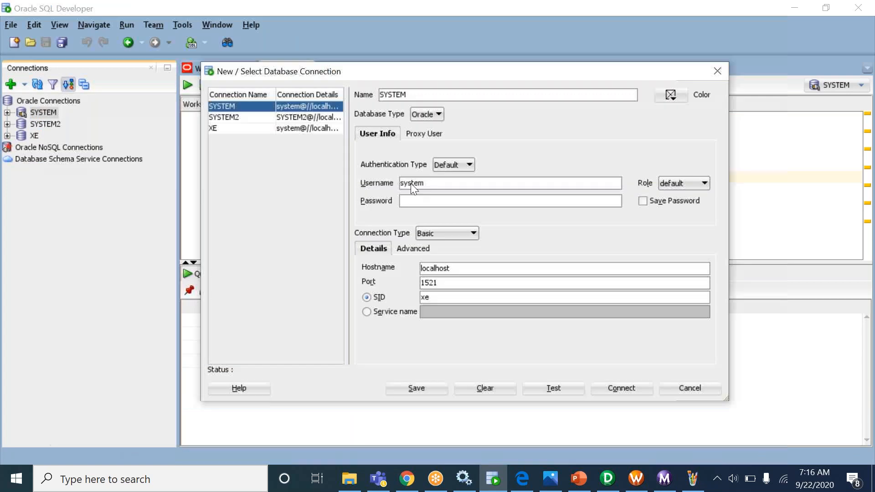
drag(425, 183, 401, 183)
key(Escape)
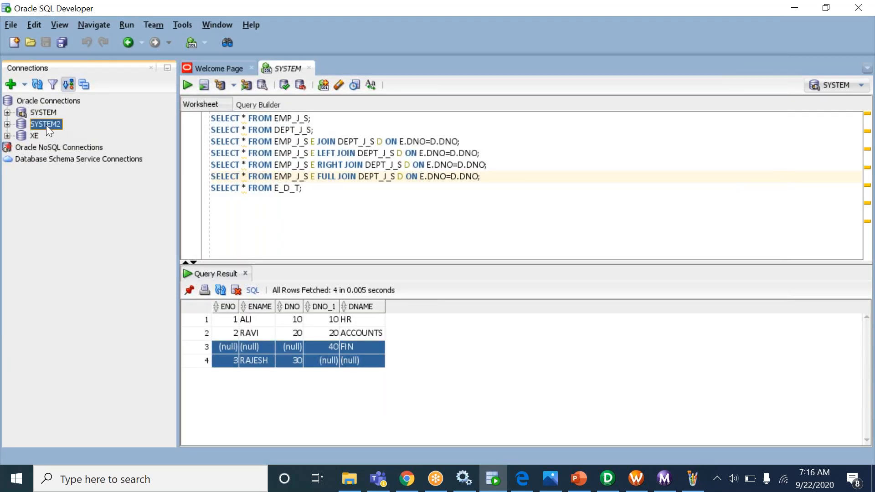
right_click(46, 125)
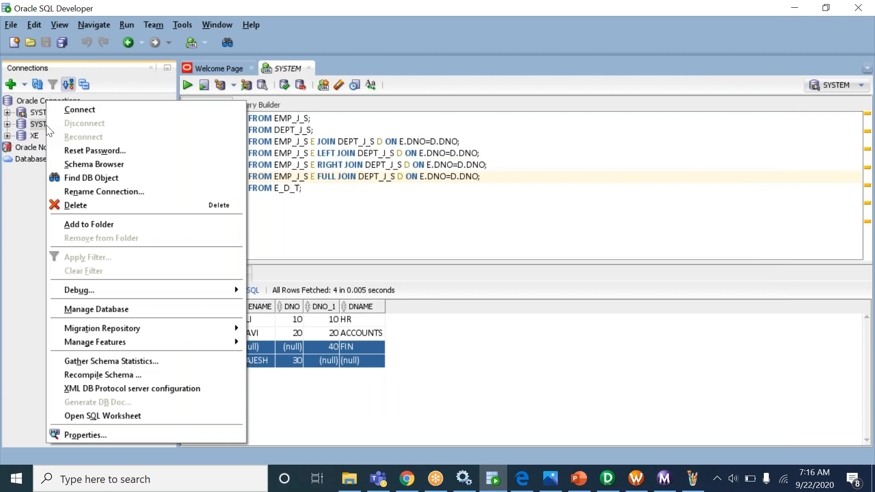
click(91, 436)
drag(444, 183, 373, 187)
click(413, 185)
drag(438, 184, 376, 185)
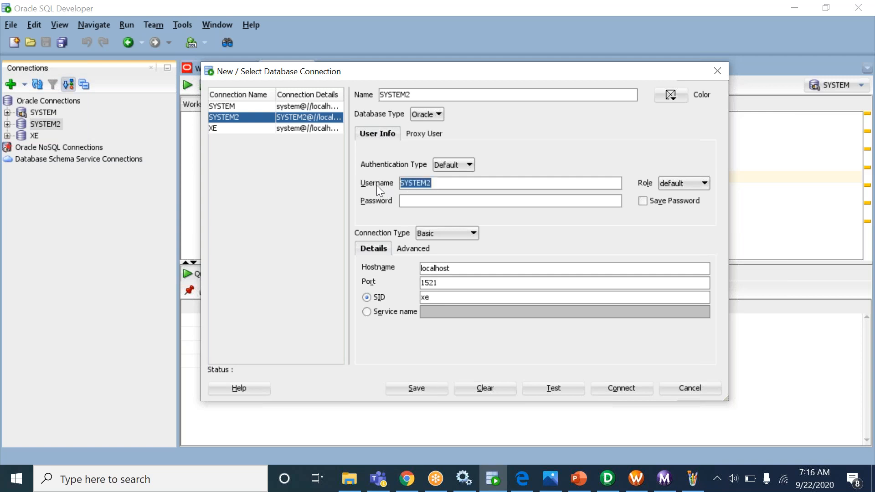
key(Escape)
- Match table EMP_J_S to the SYSTEM connection and DEPT_J_S to the SYSTEM2 connection
double_click(291, 119)
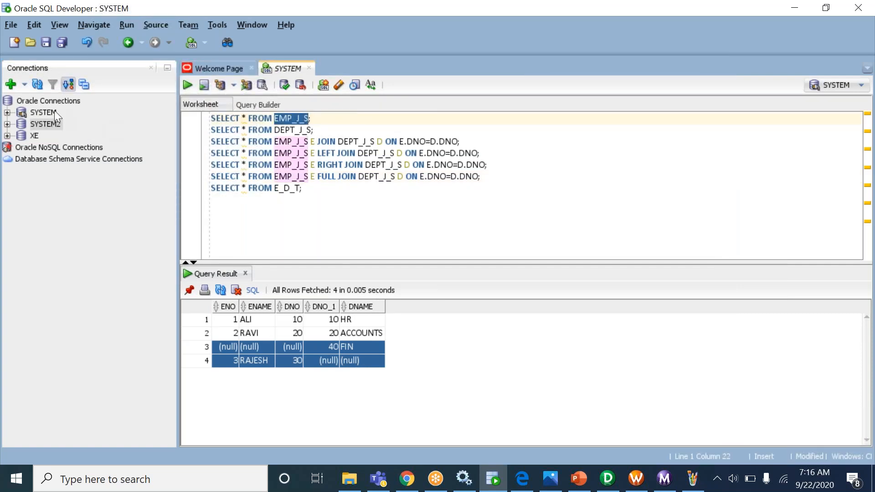
click(53, 111)
double_click(291, 129)
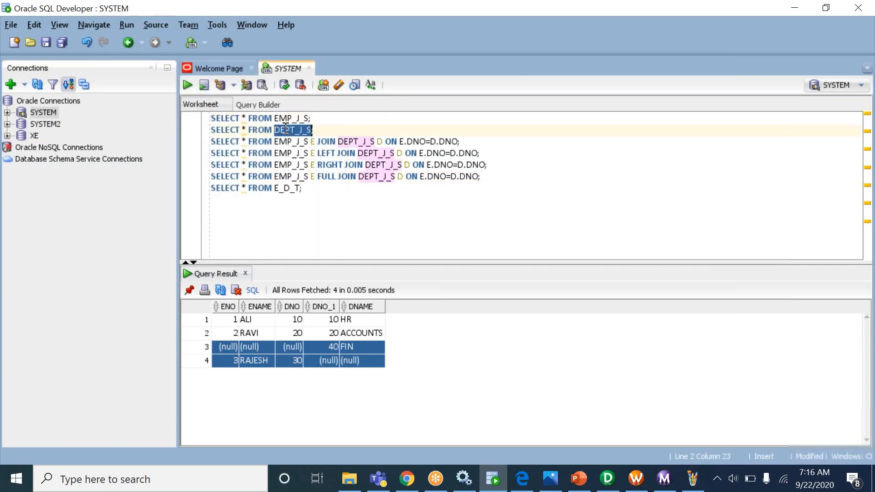
click(43, 124)
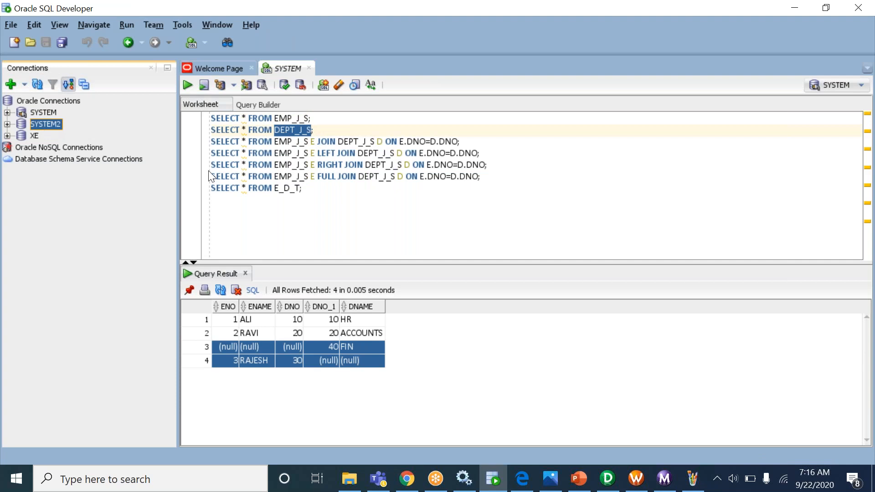
double_click(298, 119)
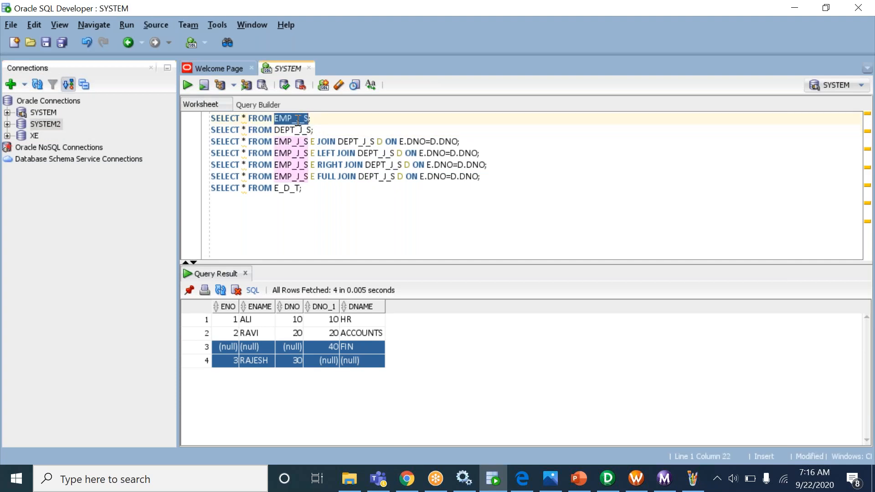
click(296, 130)
double_click(296, 129)
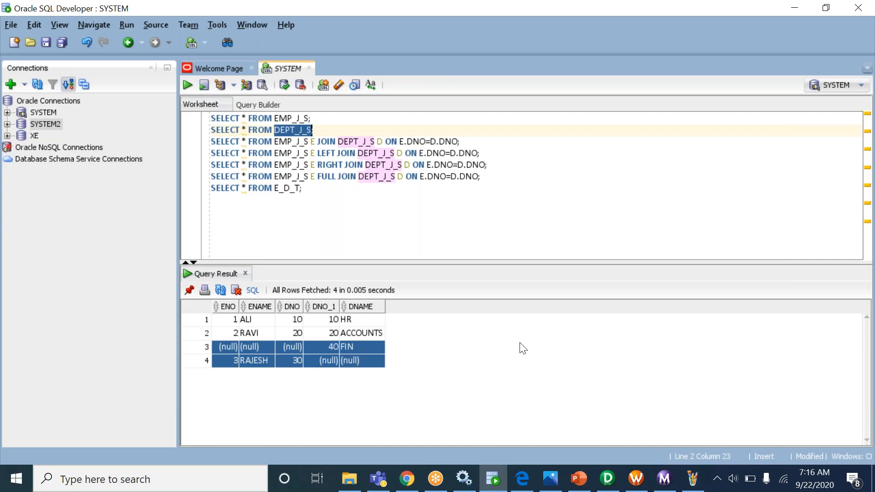
click(607, 479)
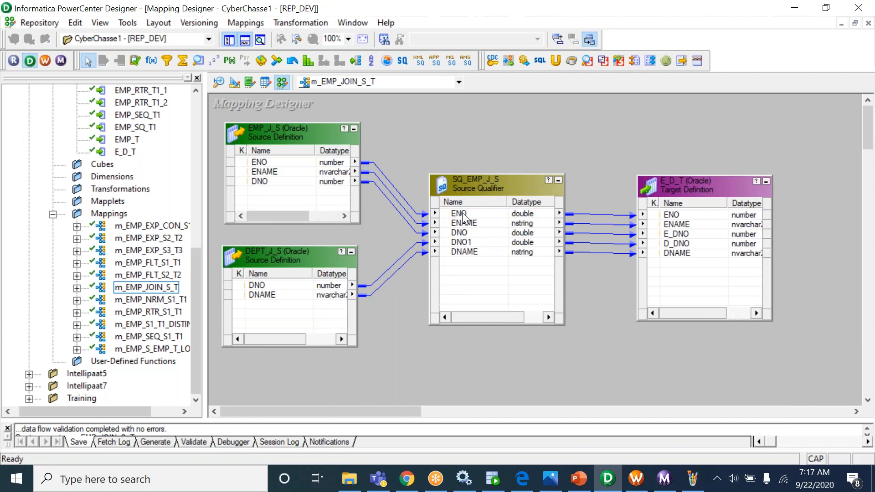
- Highlight the first two SELECT queries in the SQL worksheet
click(497, 490)
drag(315, 130, 267, 68)
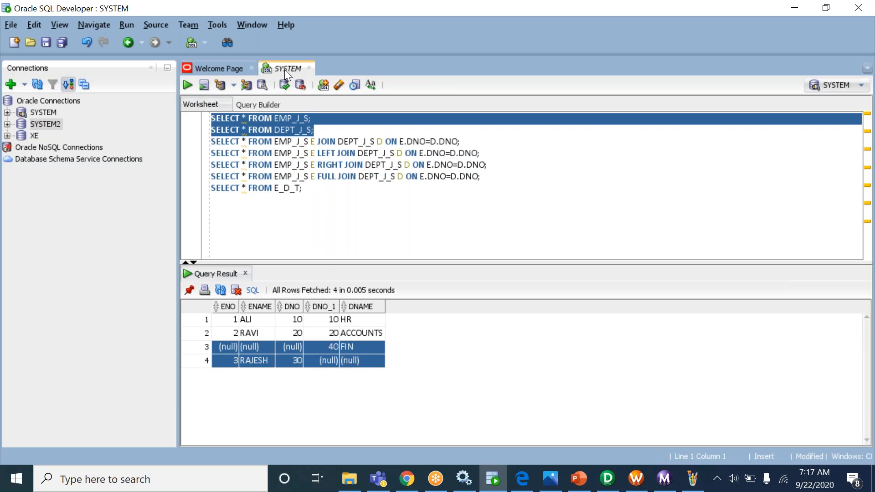
click(297, 118)
drag(315, 130, 298, 81)
- Compare the DEPT_J_S DNO port with the source qualifier's DNO1 port in m_EMP_JOIN_S_T
key(alt+Tab)
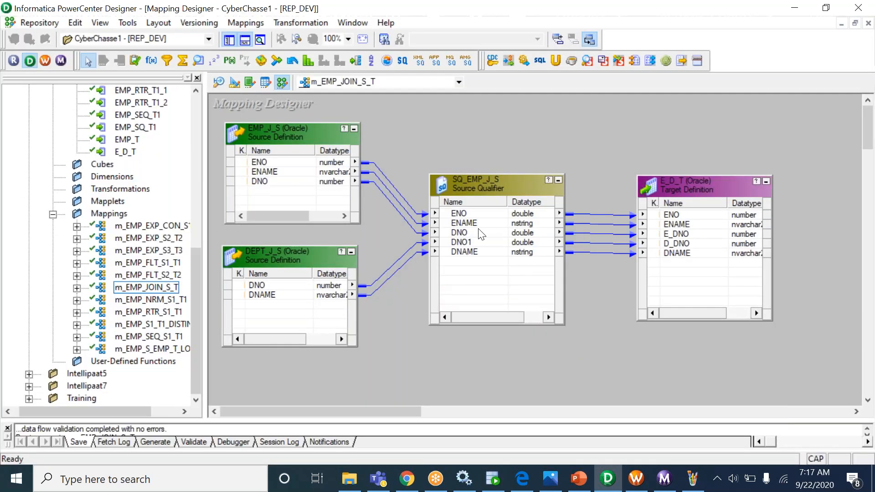
click(283, 285)
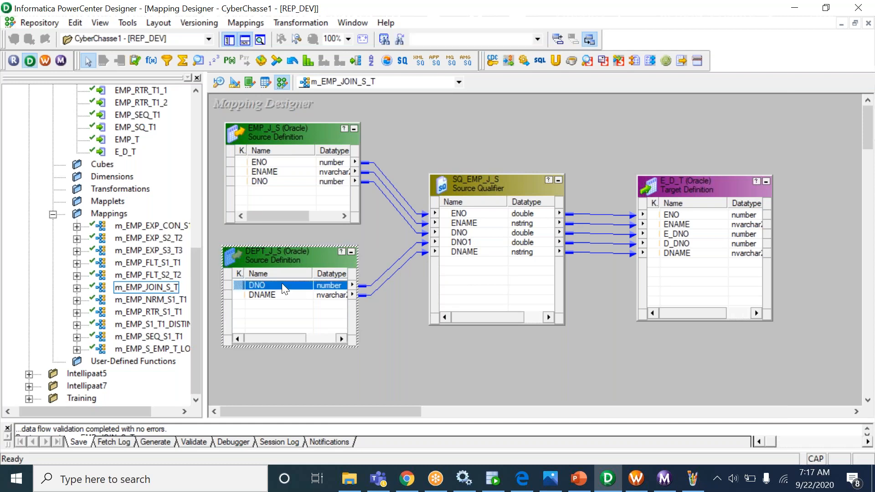
click(472, 244)
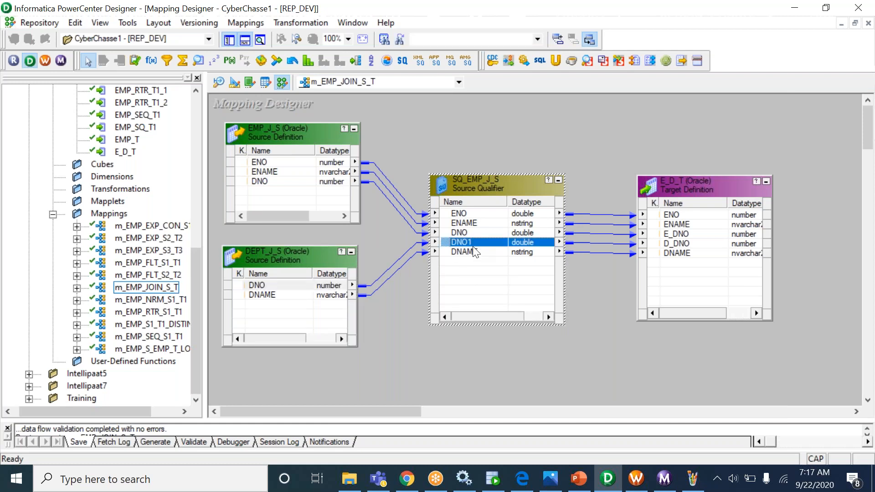
key(alt+Tab)
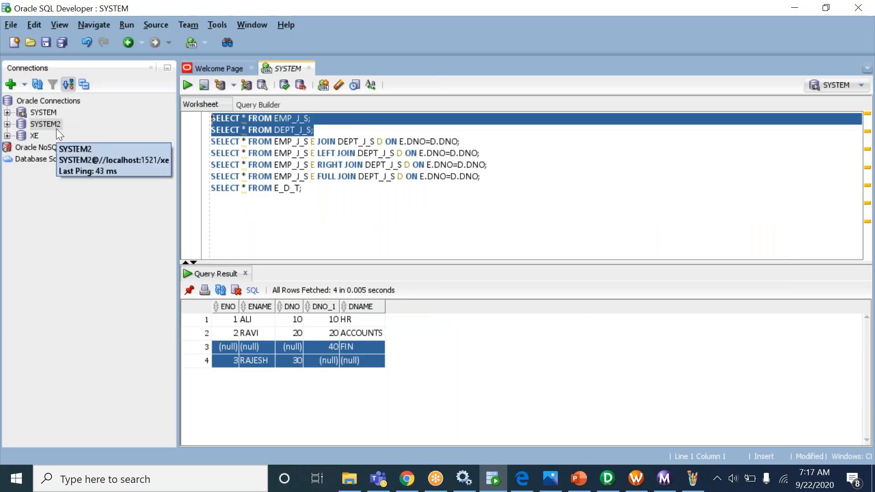
key(alt+Tab)
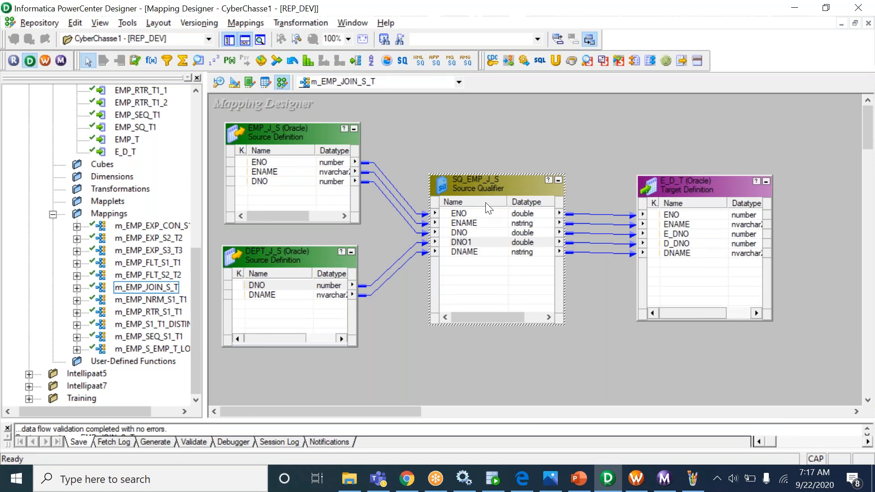
click(691, 477)
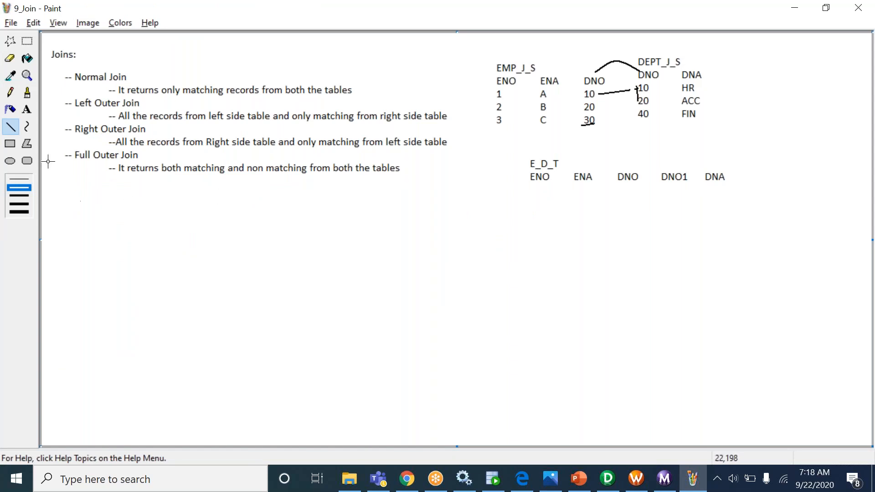
- Add a 'JOINER TRANSFORMATION:' note reading '-- If the joining tables are from different dbs'
click(27, 109)
drag(71, 209, 402, 390)
text(JOI)
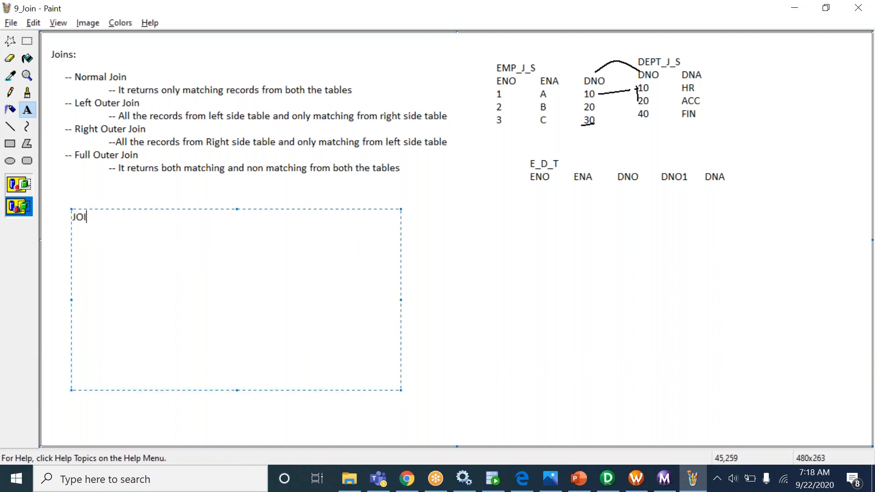
text(NER TRANSFORMATION:)
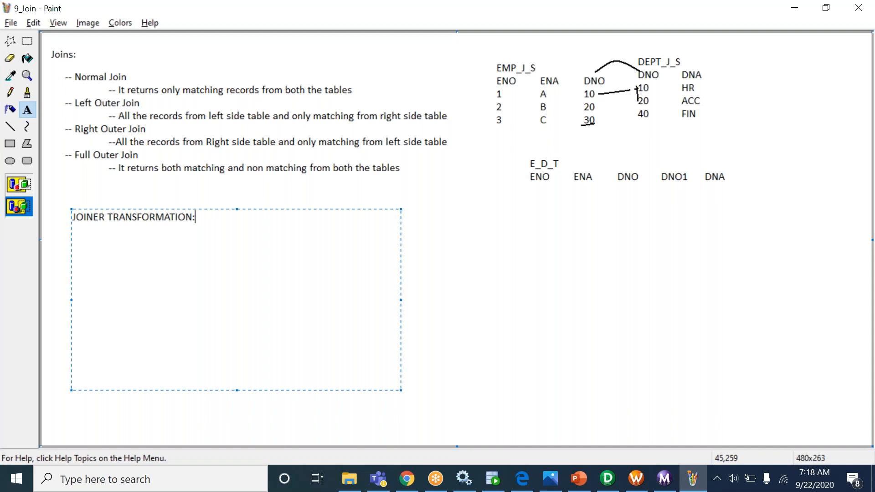
click(606, 480)
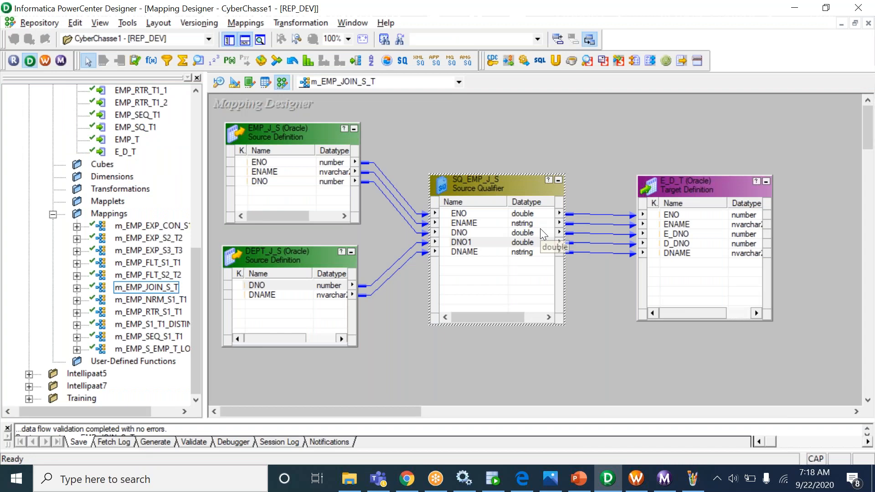
key(alt+Tab)
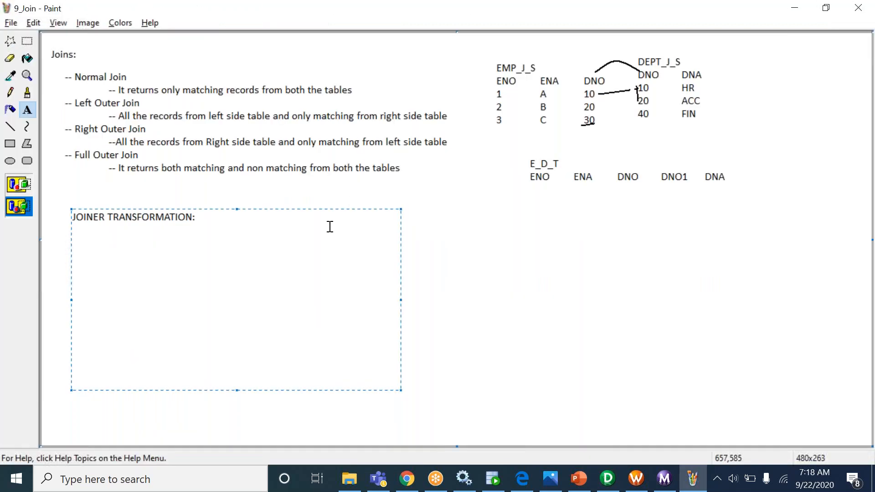
key(Return)
key(Tab)
text(-- If the joining tables are from di)
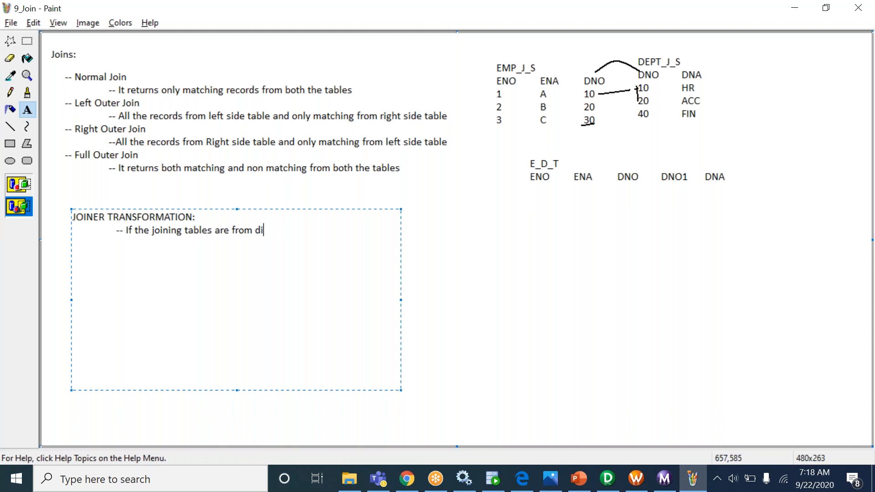
text(fferent dbs)
click(471, 272)
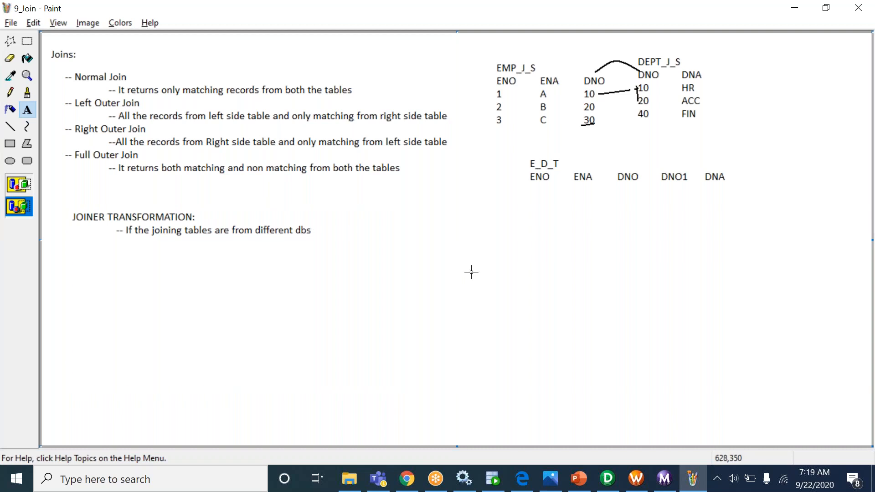
click(506, 484)
click(384, 214)
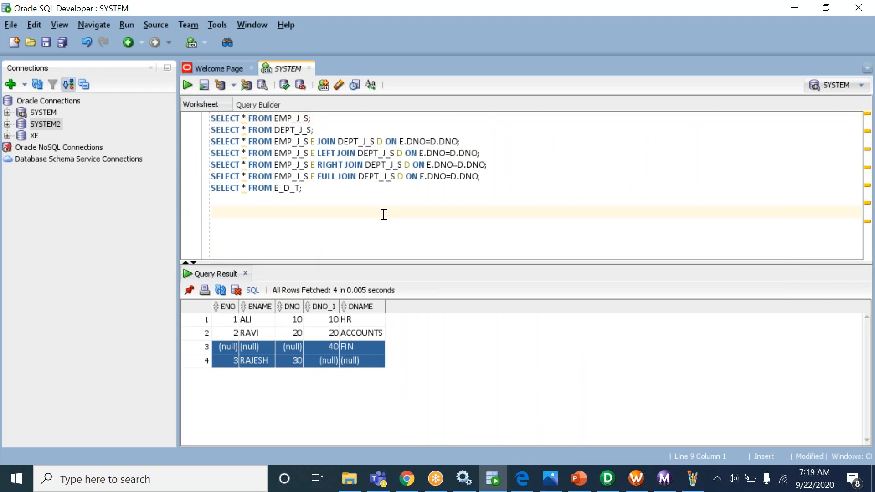
click(352, 201)
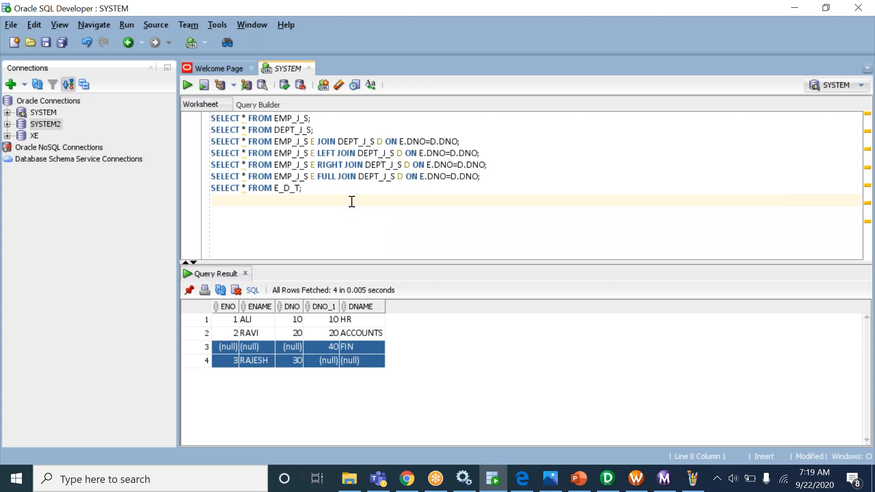
click(35, 127)
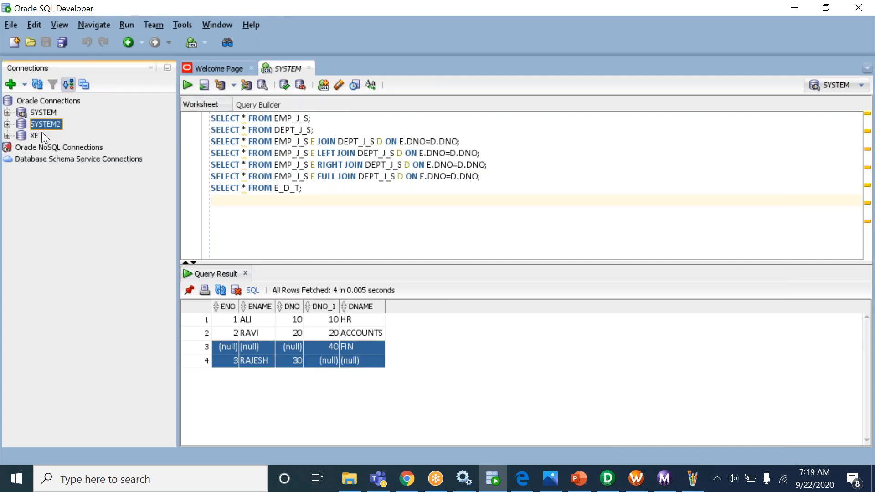
right_click(37, 137)
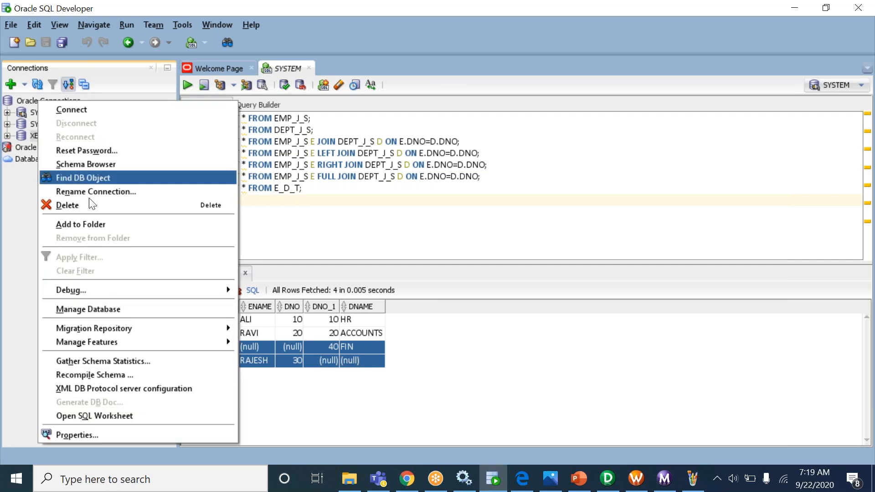
click(80, 434)
double_click(414, 183)
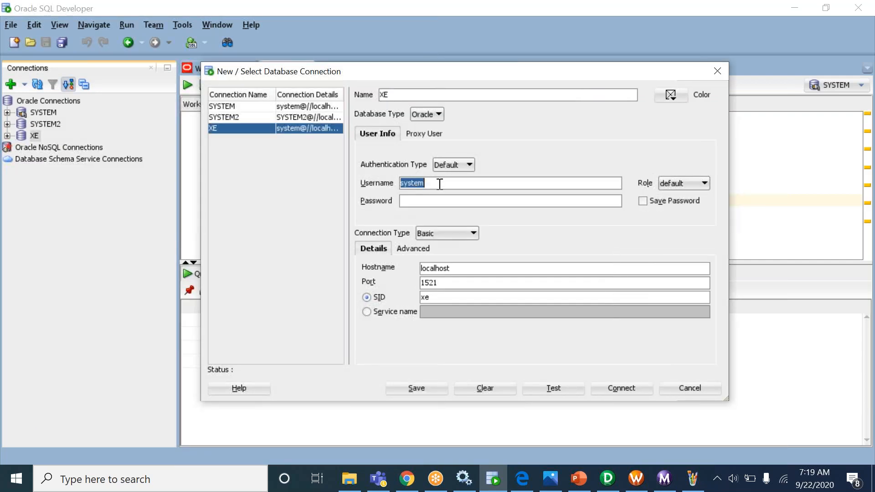
key(Escape)
click(349, 199)
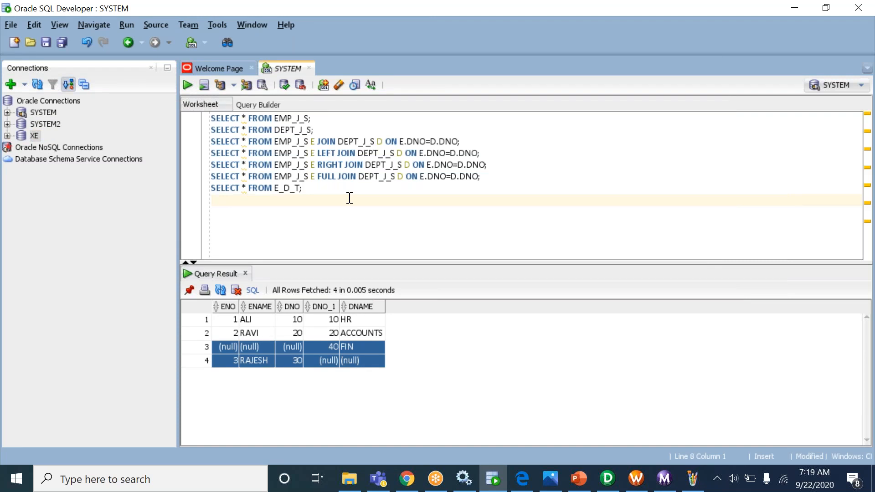
click(37, 124)
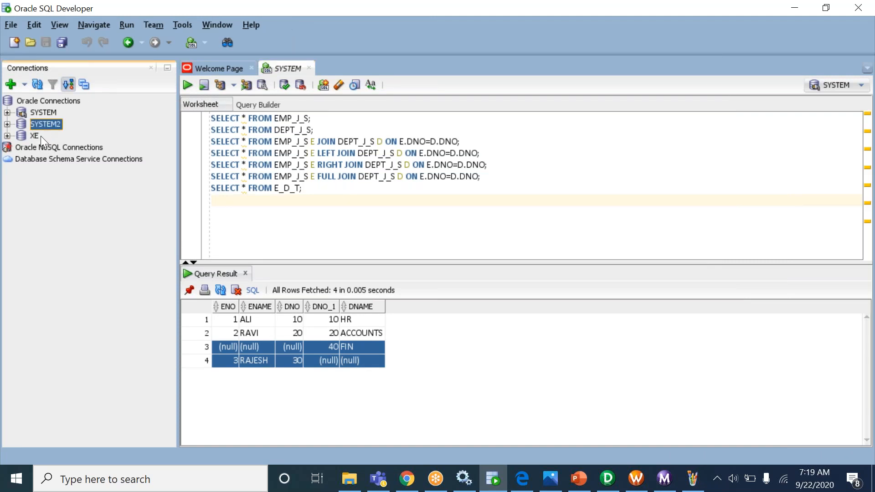
click(271, 211)
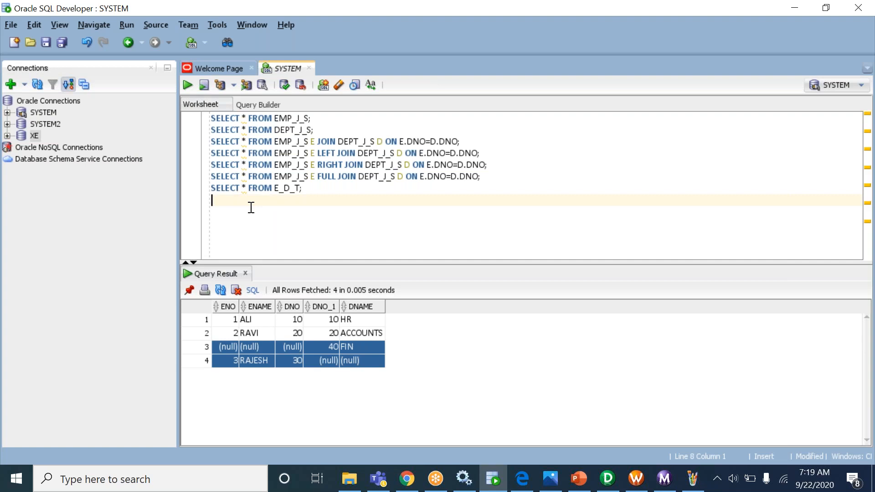
text(CREATE USER)
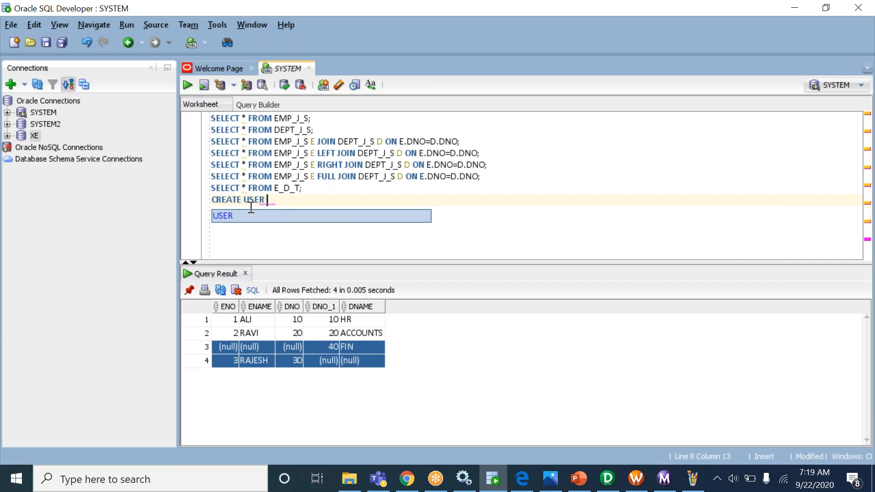
text( SYSTEM3)
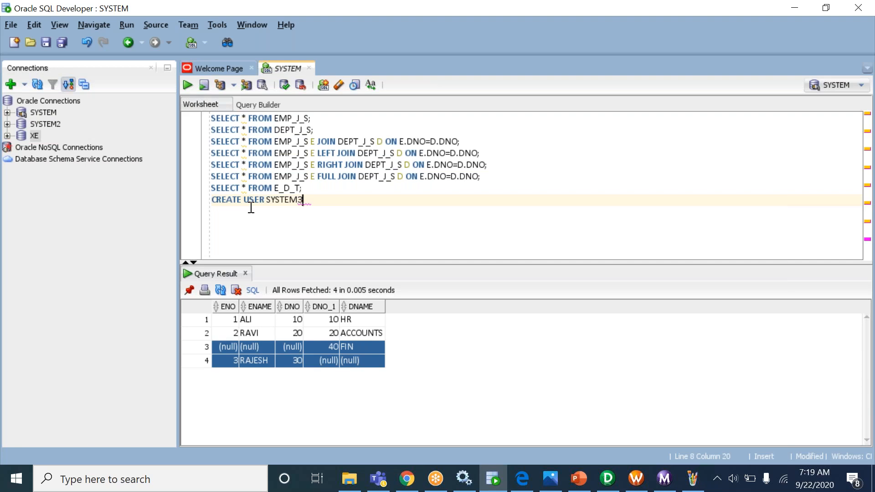
text(ID)
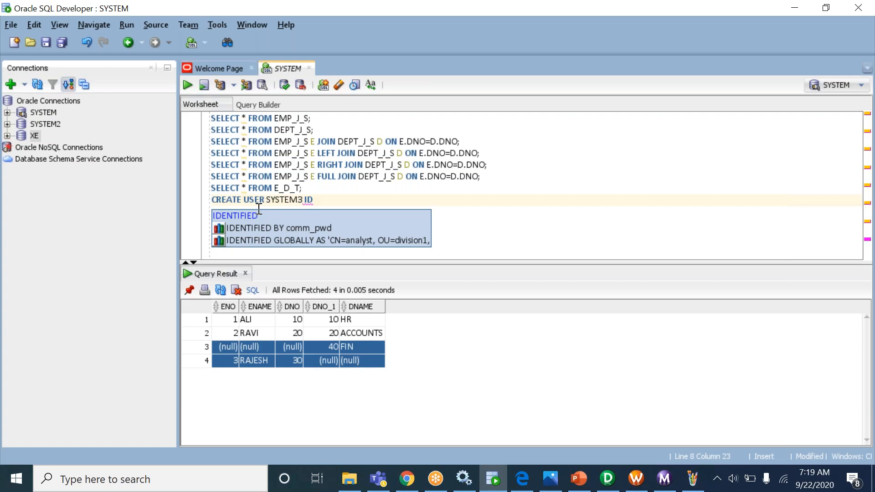
click(301, 229)
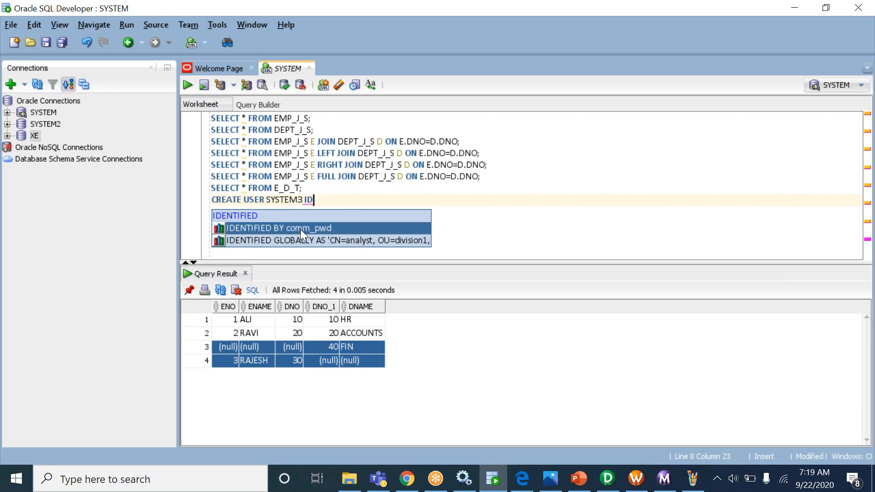
double_click(300, 230)
drag(420, 204, 365, 201)
key(BackSpace)
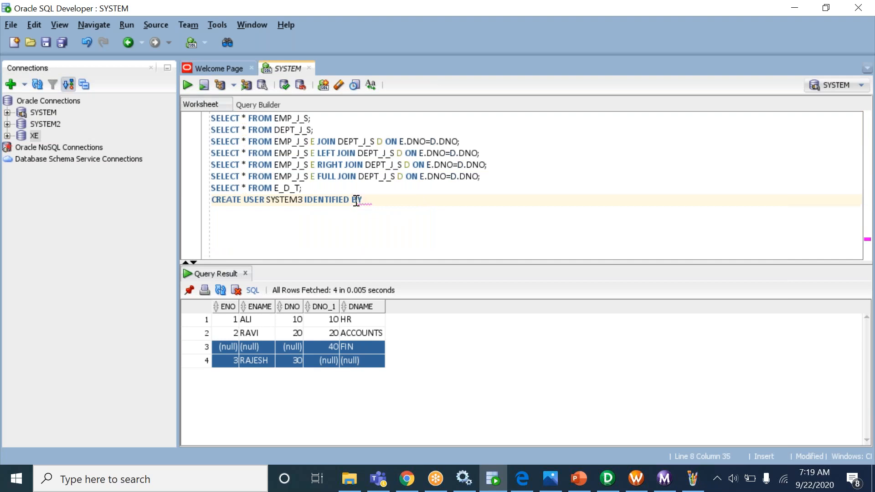
double_click(292, 203)
key(ctrl+c)
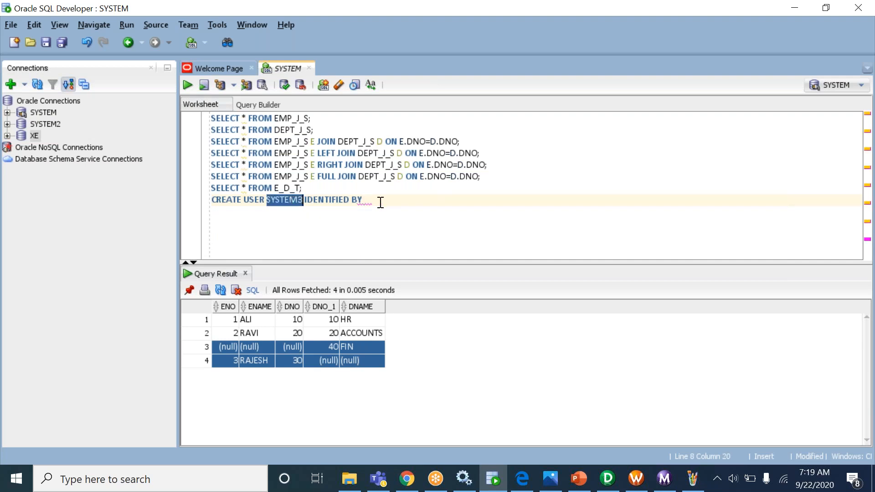
click(382, 202)
key(ctrl+v)
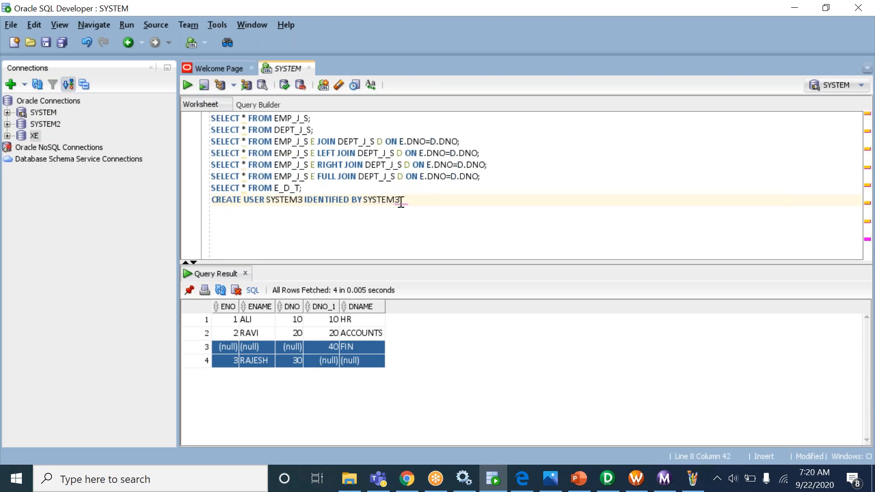
text(;)
- Review the user name and password in the statement and run it with Ctrl+Enter
drag(215, 203, 272, 204)
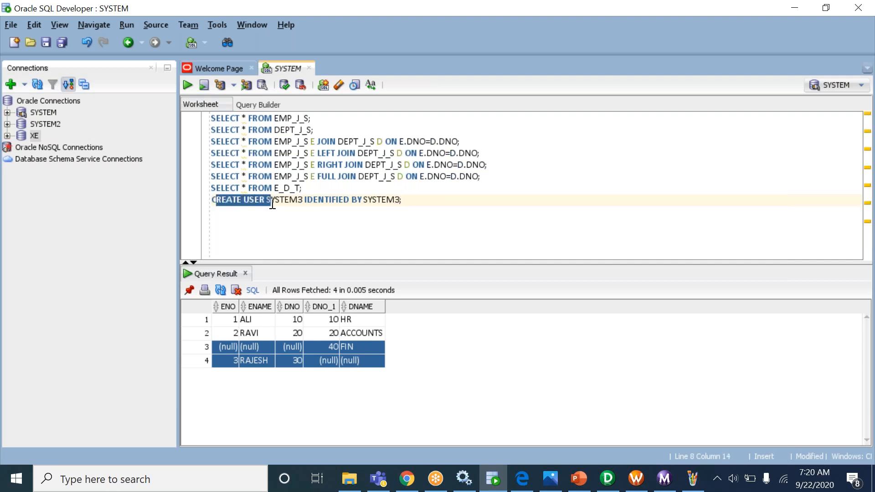
click(272, 204)
double_click(272, 203)
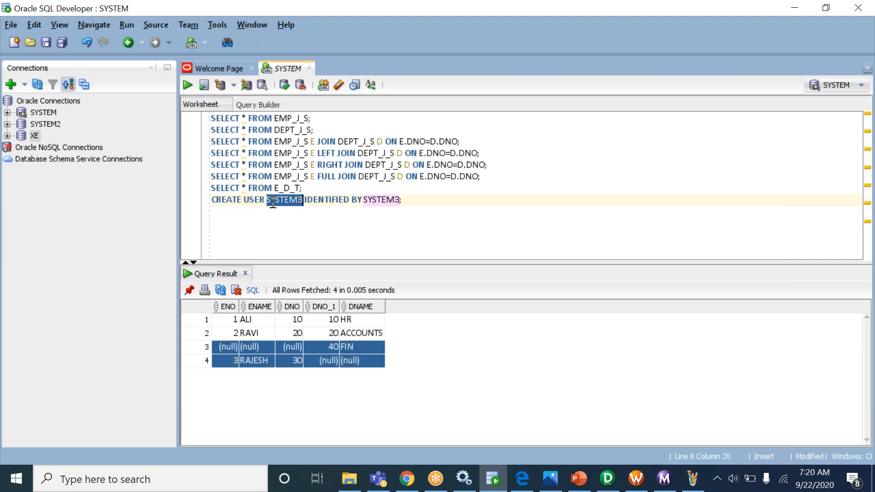
click(342, 213)
double_click(375, 201)
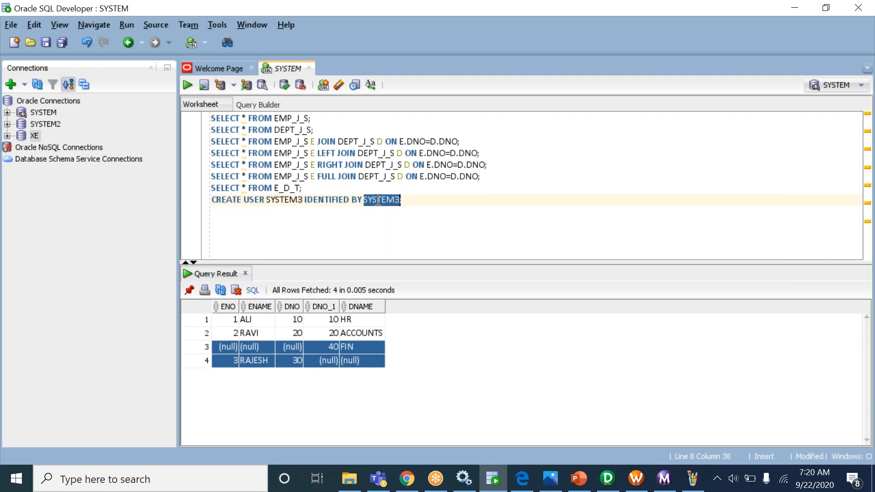
click(421, 199)
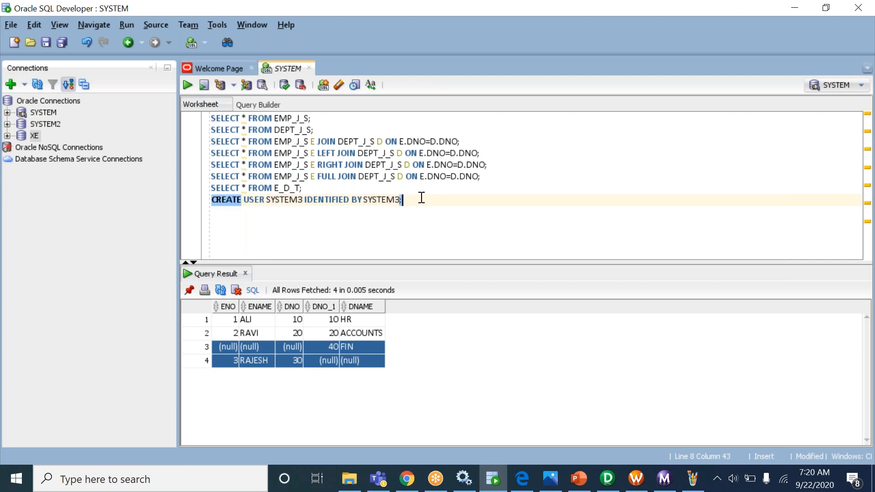
key(ctrl+Return)
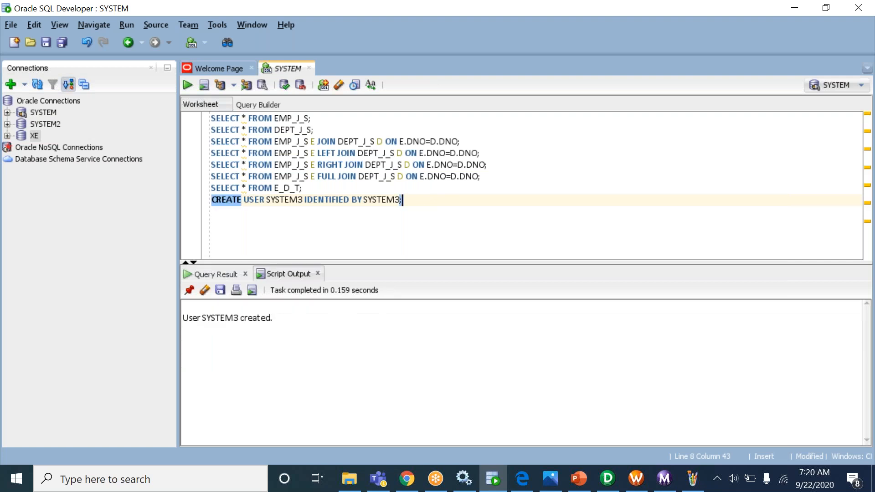
- Check the 'User SYSTEM3 created' output and delete the SYSTEM2 connection
drag(207, 319, 278, 320)
click(281, 324)
double_click(226, 319)
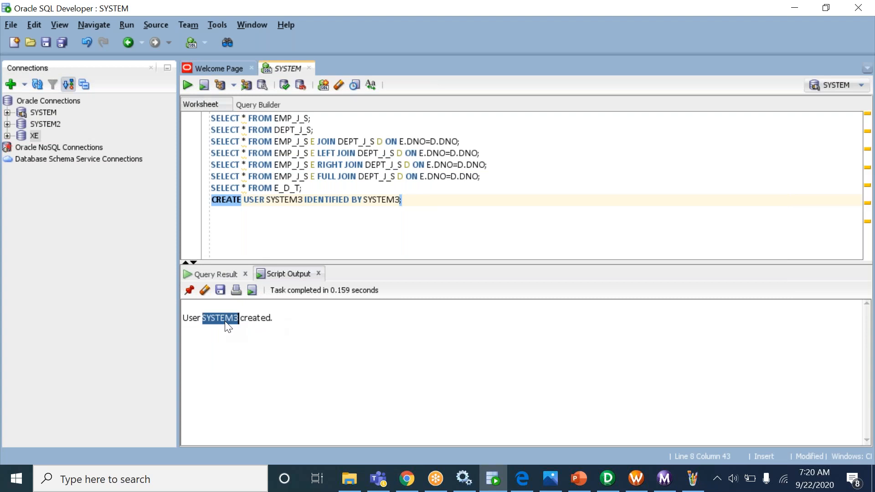
click(51, 127)
right_click(50, 127)
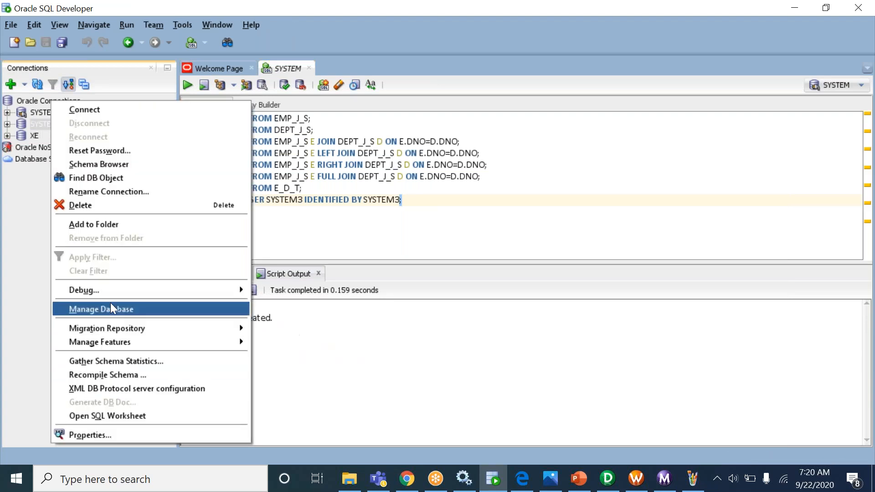
click(107, 204)
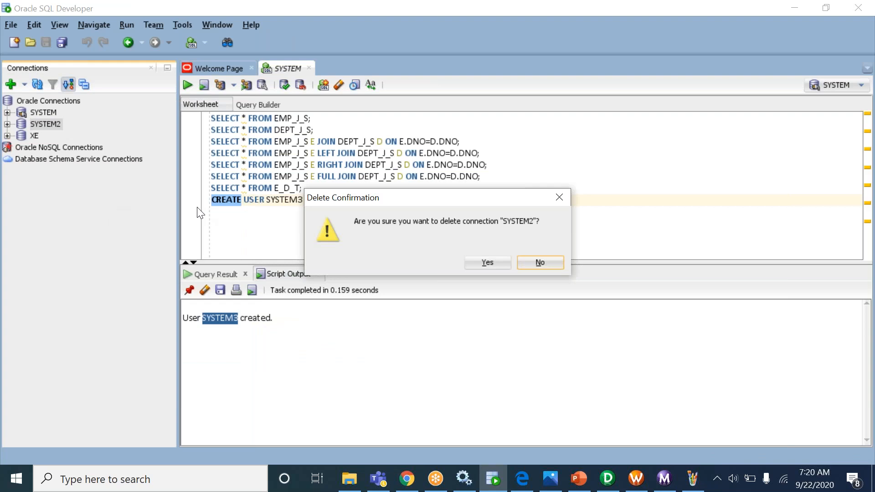
click(491, 263)
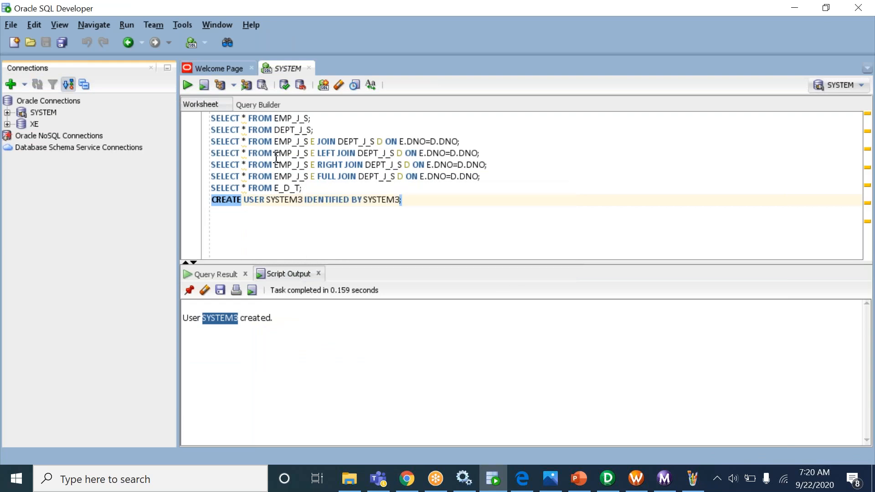
- Delete the XE connection and start a new connection, with SYSTEM3 copied
right_click(34, 123)
click(78, 204)
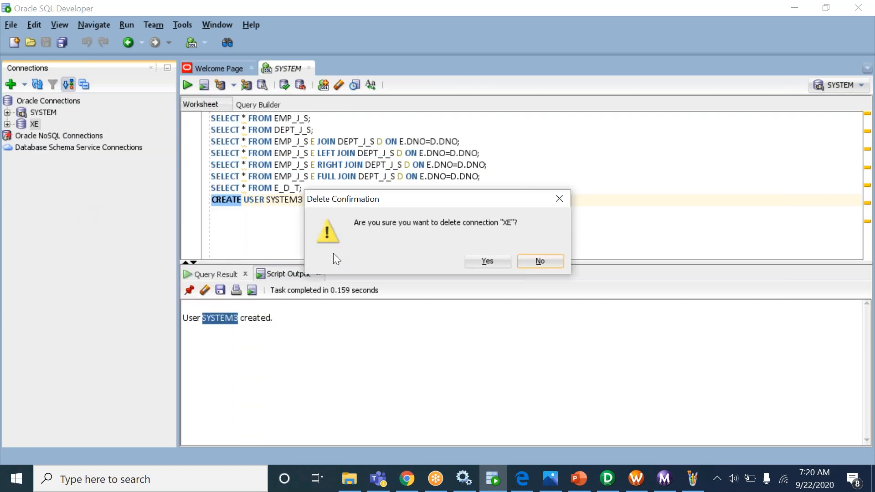
click(470, 258)
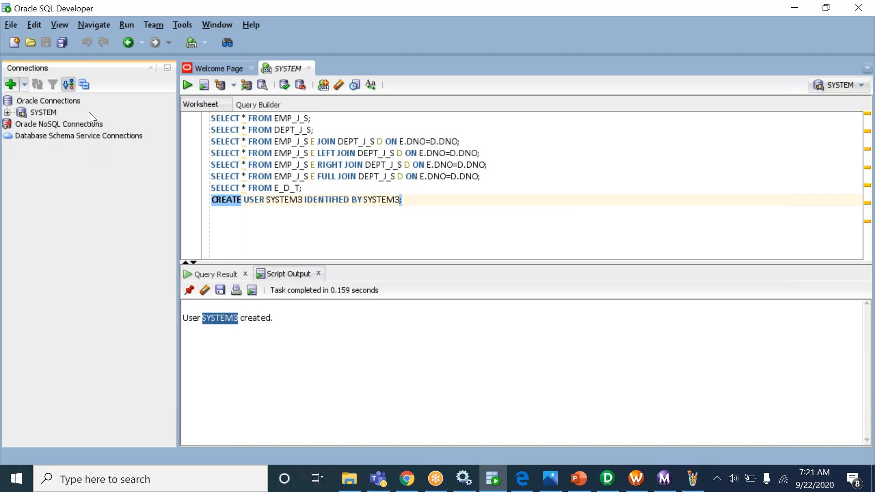
double_click(286, 200)
key(ctrl+c)
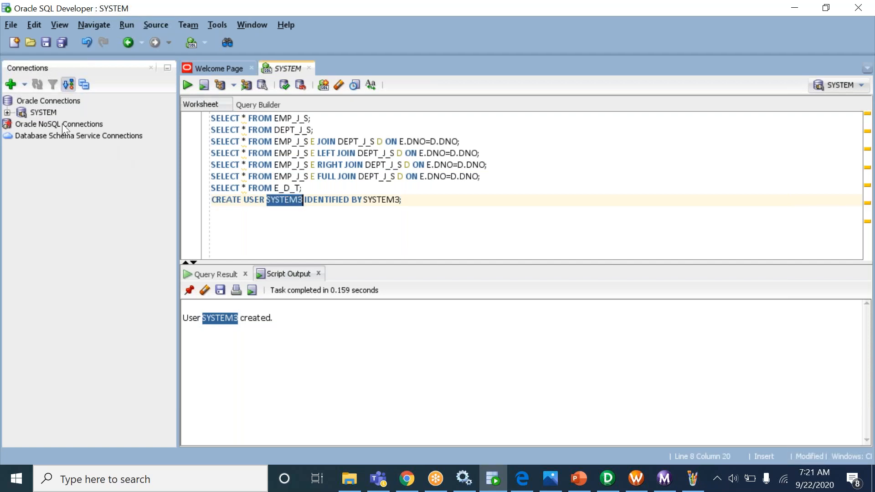
click(10, 82)
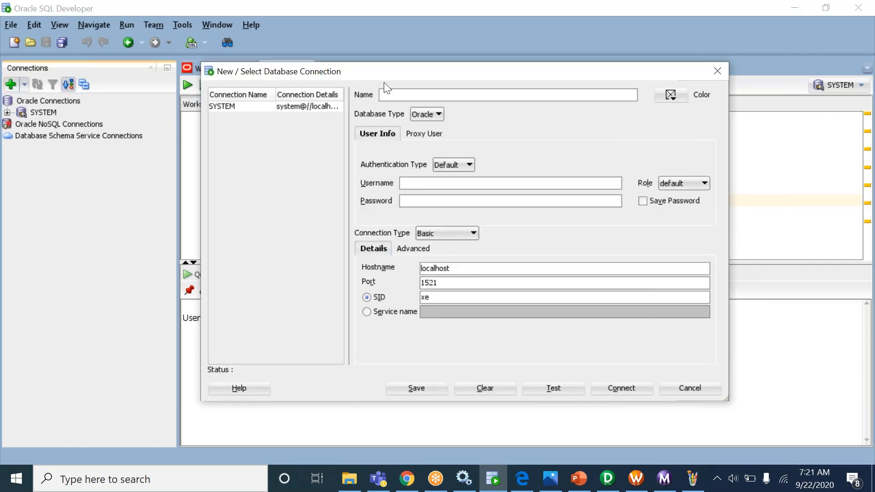
- Fill in a SYSTEM3 connection's name, username and password, test it, and cancel
key(ctrl+v)
click(450, 184)
key(ctrl+v)
click(441, 201)
key(ctrl+v)
click(555, 390)
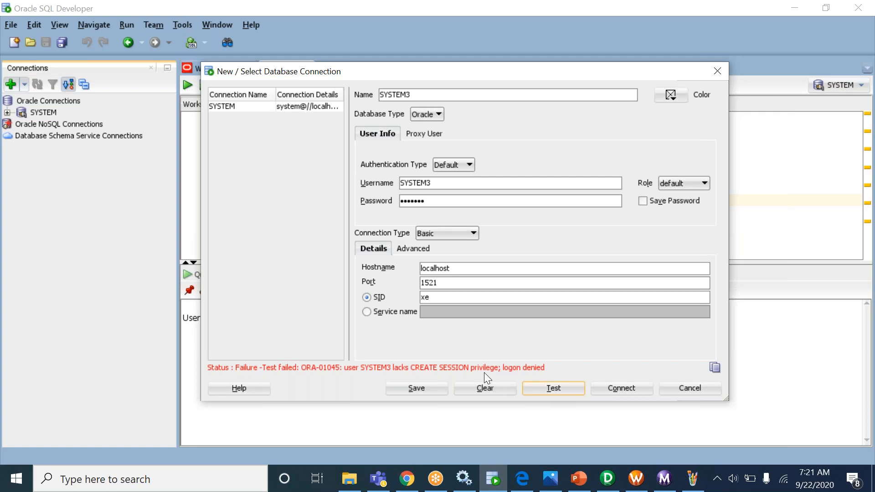
click(691, 387)
click(445, 209)
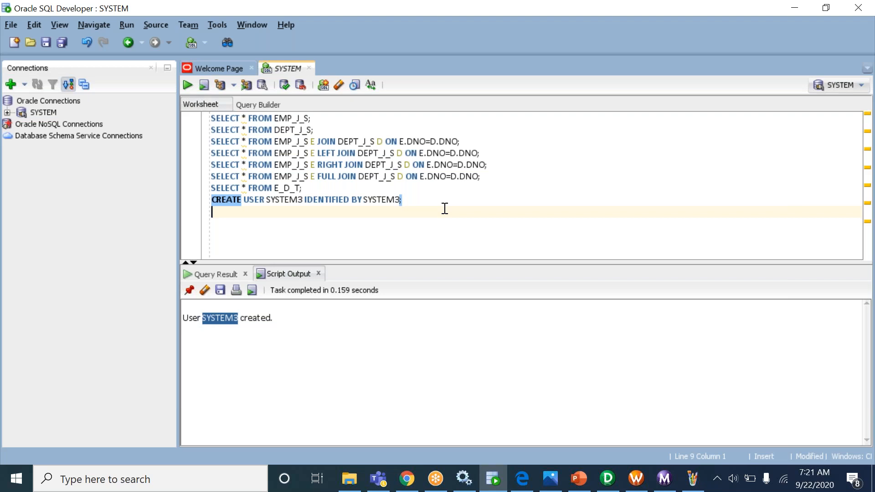
- Run GRANT DBA TO SYSTEM3; in the SYSTEM worksheet
text(GRANT )
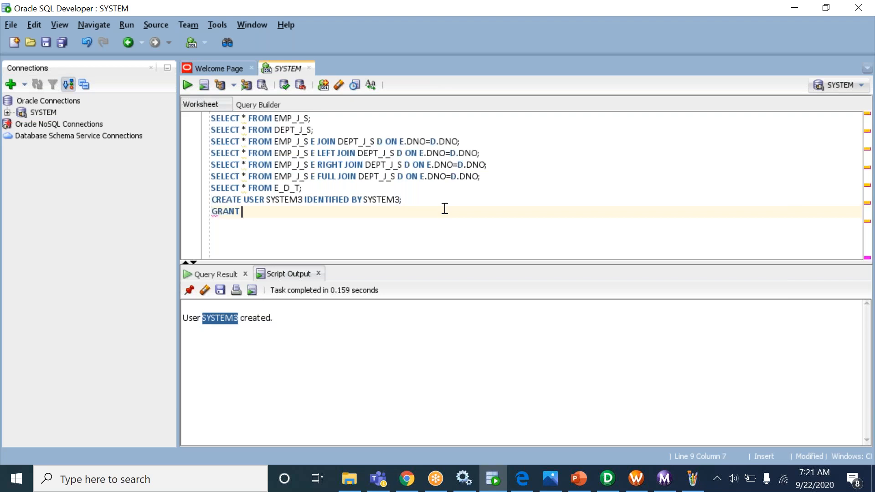
text(DBA TO SYSTEM3;)
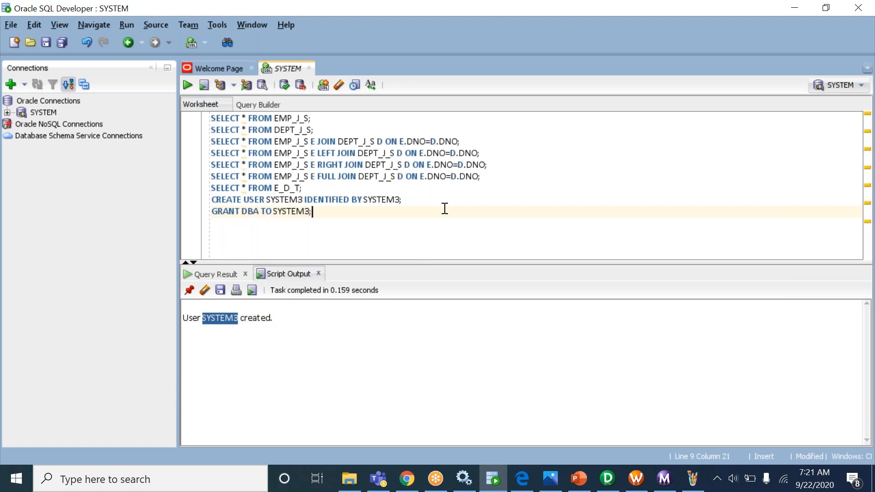
key(ctrl+Return)
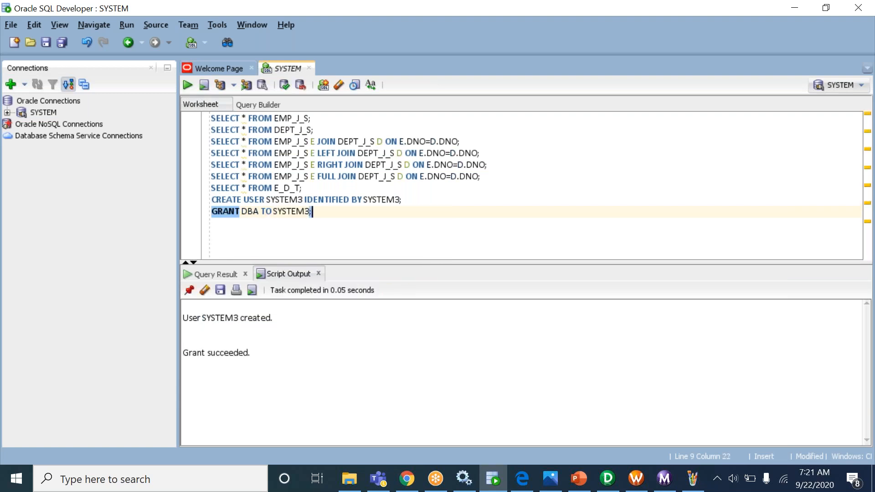
click(278, 212)
click(342, 213)
- Start a new database connection named SYSTEM3
click(11, 85)
key(ctrl+v)
click(434, 183)
- Test the SYSTEM3 connection again, close it, and review the GRANT DBA TO SYSTEM3 line
key(ctrl+v)
click(431, 196)
key(ctrl+v)
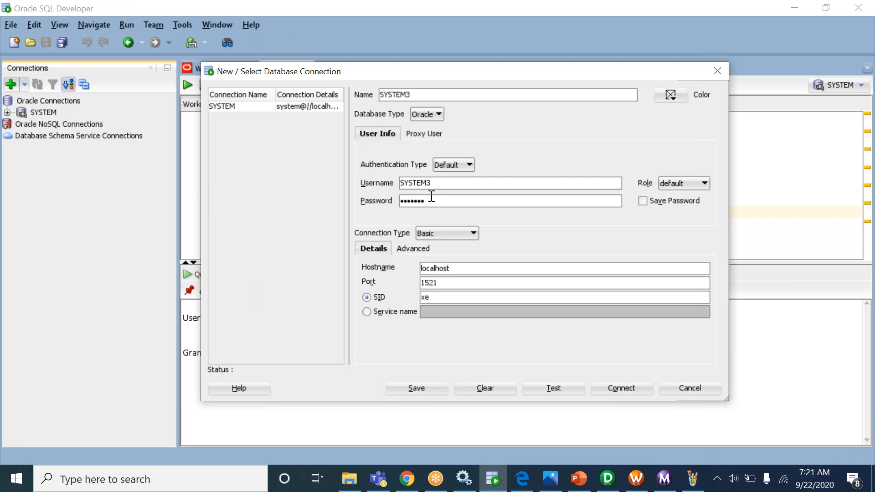
click(557, 391)
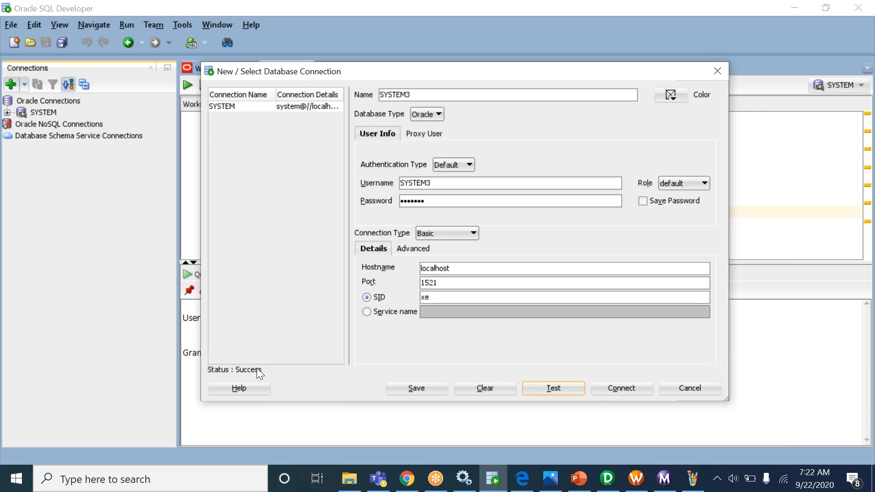
key(Escape)
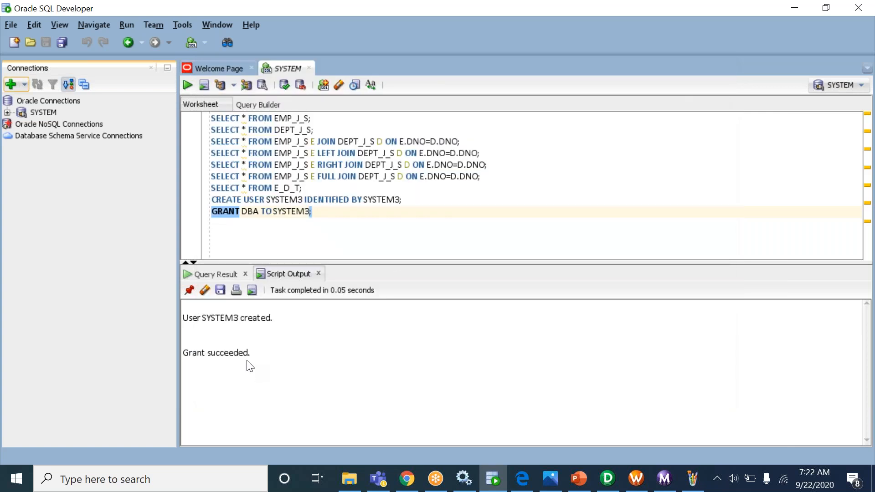
double_click(251, 212)
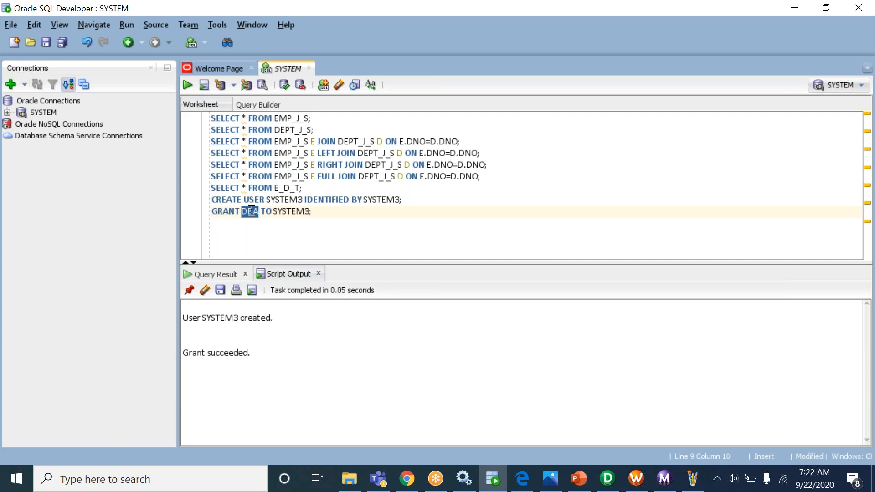
double_click(295, 211)
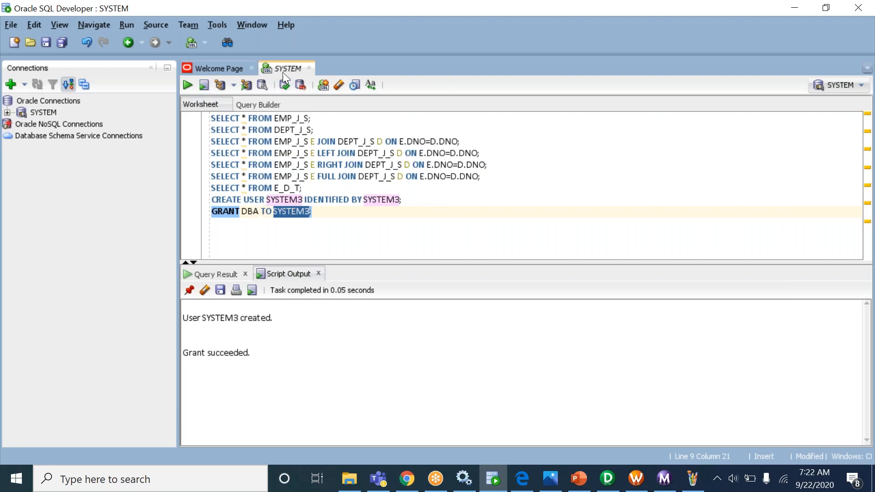
click(303, 213)
double_click(302, 212)
key(ctrl+c)
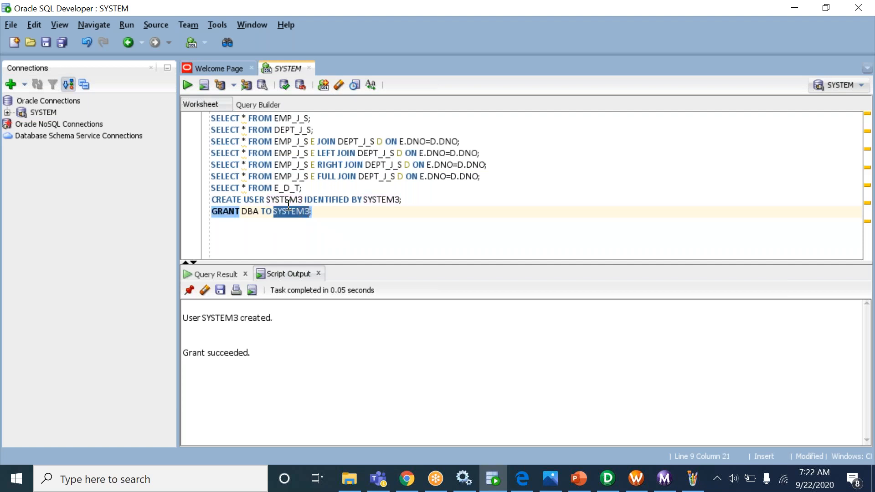
- Create, test and save the SYSTEM3 connection, then log in to open its worksheet
click(27, 87)
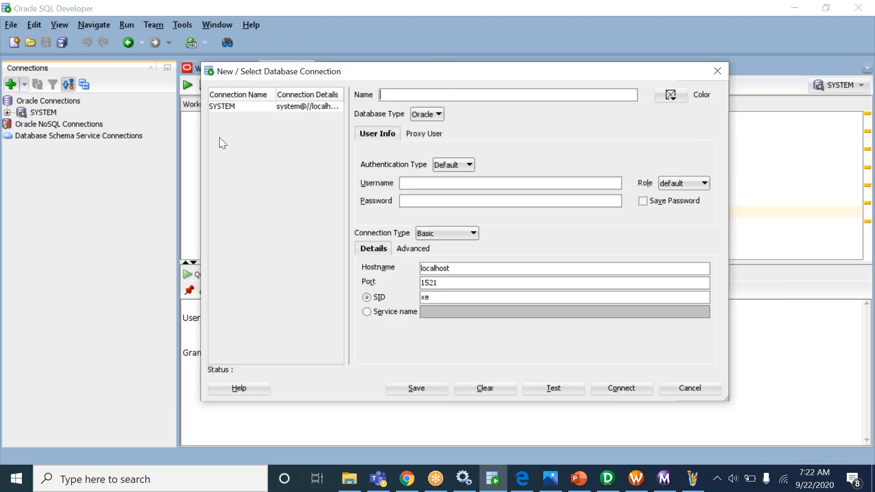
key(ctrl+v)
click(428, 182)
key(ctrl+v)
click(424, 201)
key(ctrl+v)
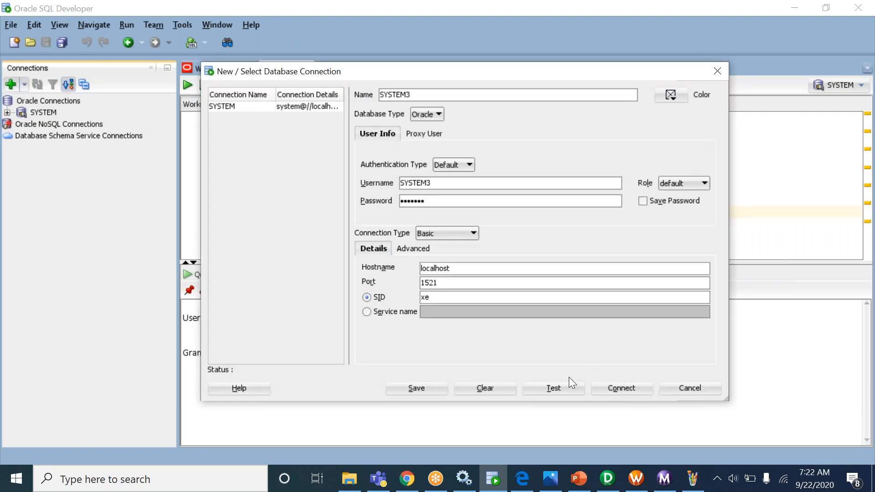
click(560, 387)
click(424, 392)
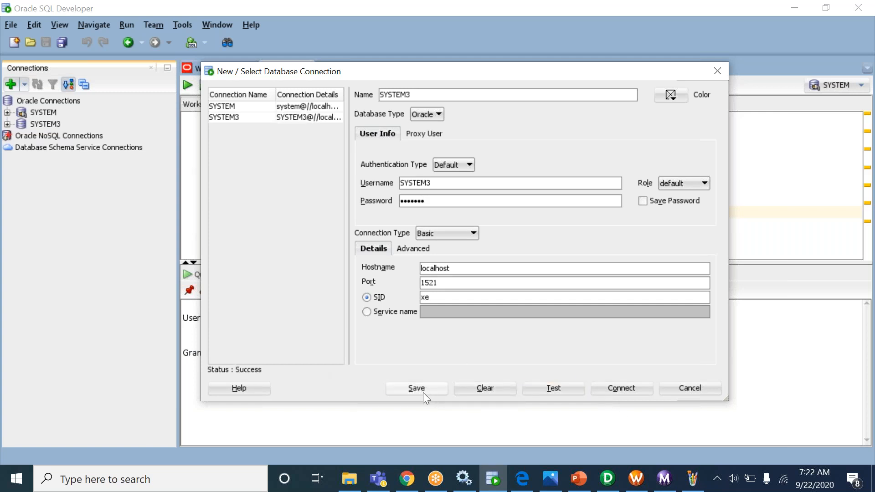
click(637, 389)
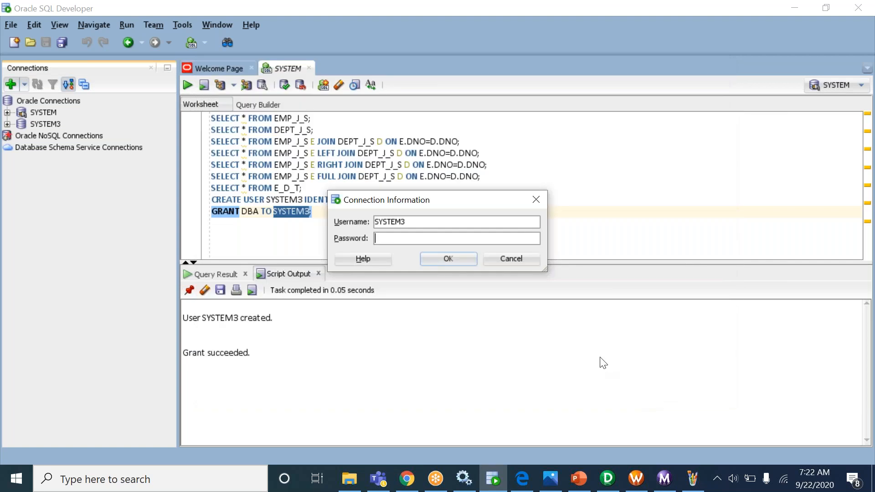
click(405, 222)
key(ctrl+v)
click(450, 256)
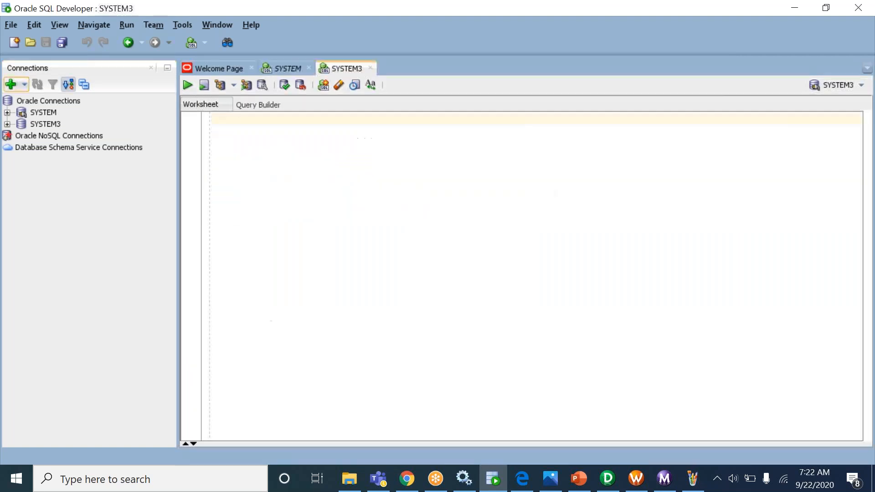
- Run SELECT * FROM EMP_J_S in the SYSTEM worksheet and check its three rows
click(286, 69)
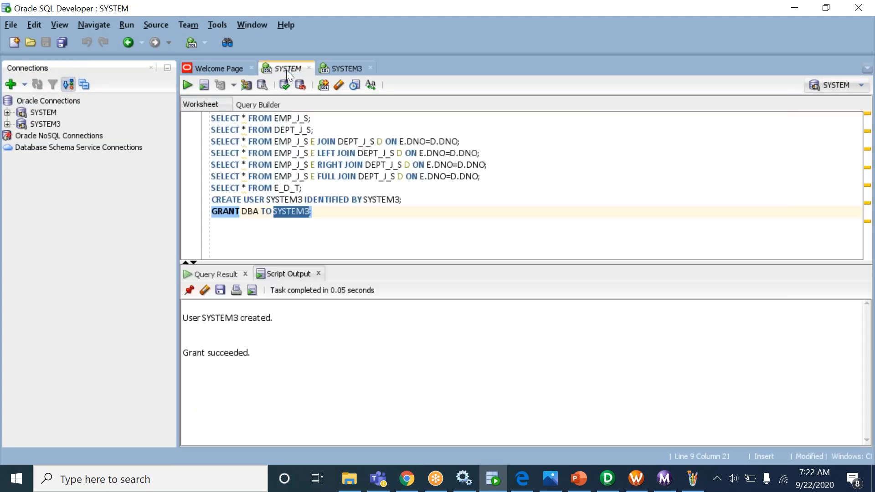
click(319, 117)
key(ctrl+Return)
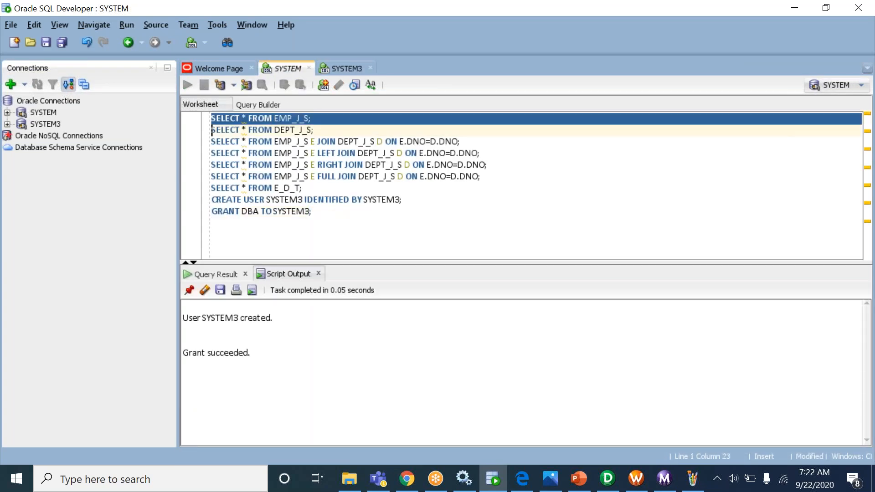
drag(232, 326, 303, 349)
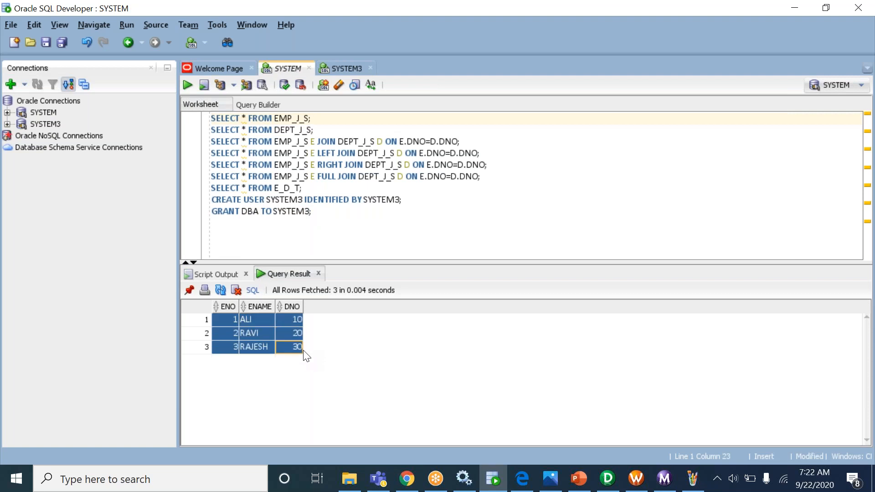
click(346, 68)
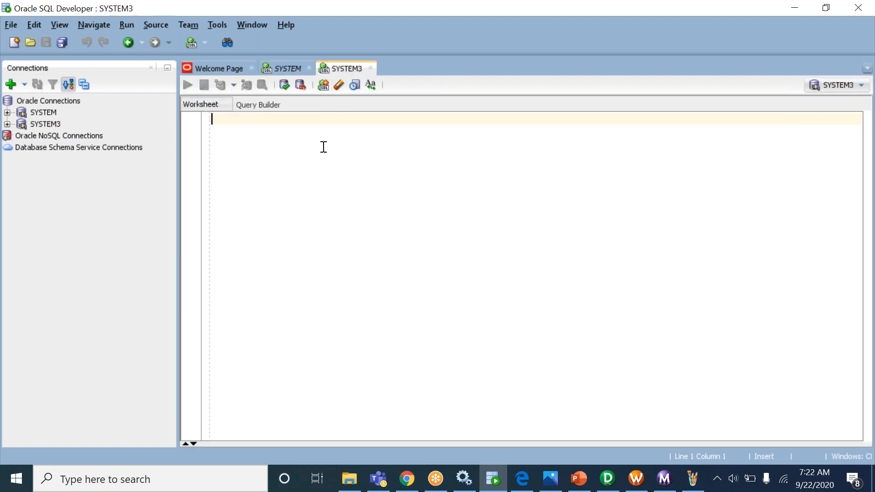
- Run CREATE TABLE DEPT_JNR_SYS3 with DNO NUMBER and DNAME VARCHAR2(10) in the SYSTEM3 worksheet
text(CREATE T)
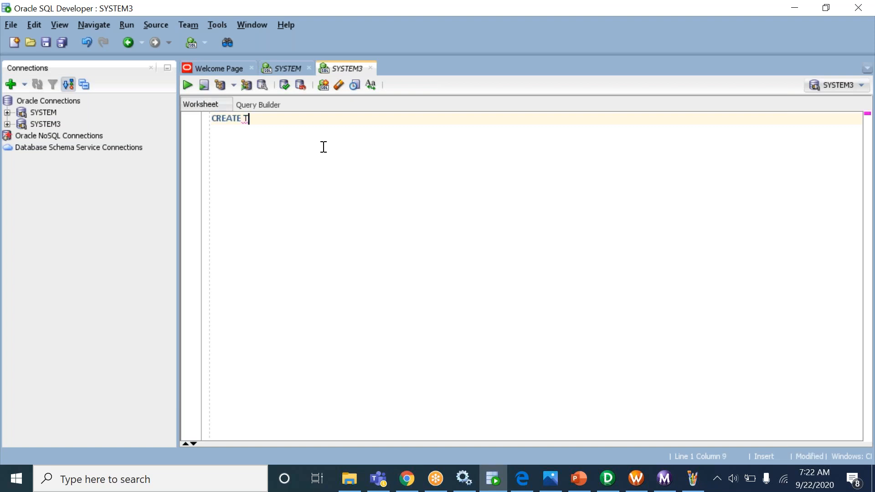
text(ABLE DEPT_JNR_S)
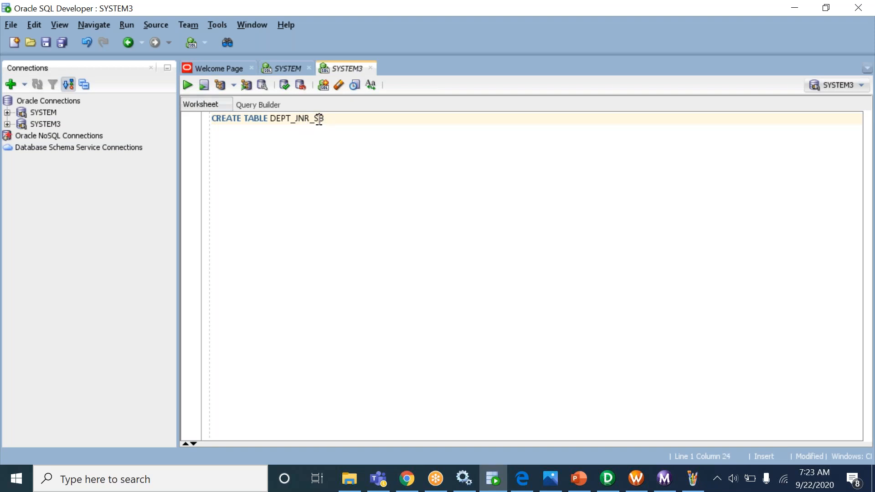
text(YS)
double_click(324, 116)
click(328, 119)
click(346, 121)
text((DNO) NUMBER, DN)
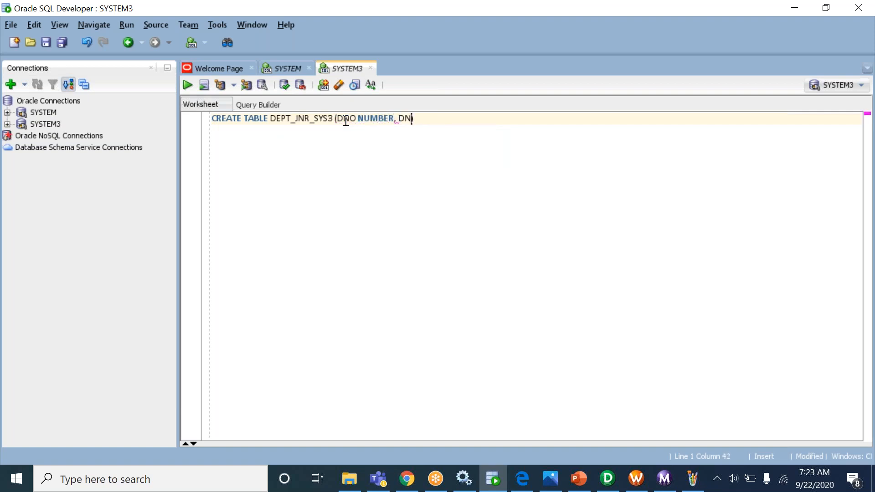
text(AME VARCHAR2(10)
key(ctrl+Return)
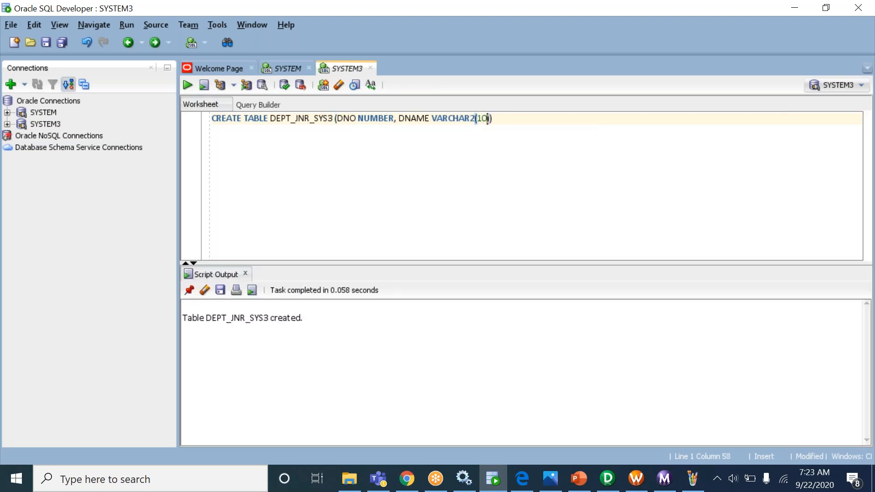
drag(206, 319, 286, 324)
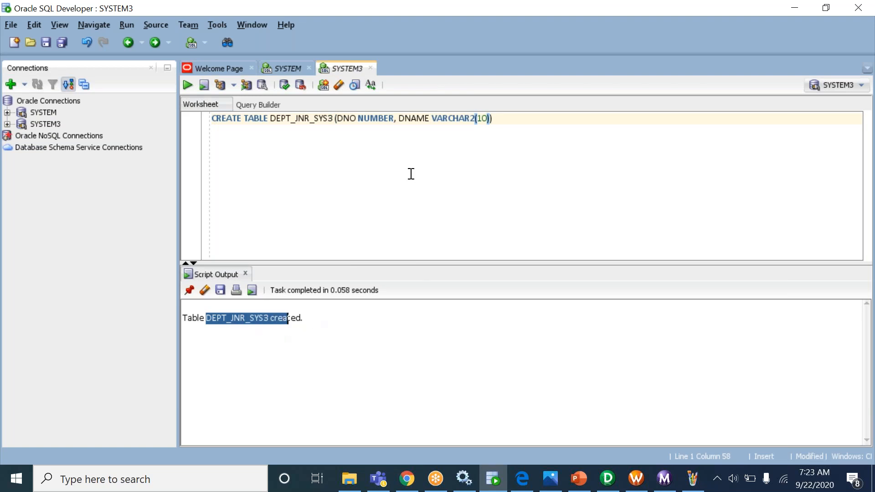
click(507, 121)
key(Return)
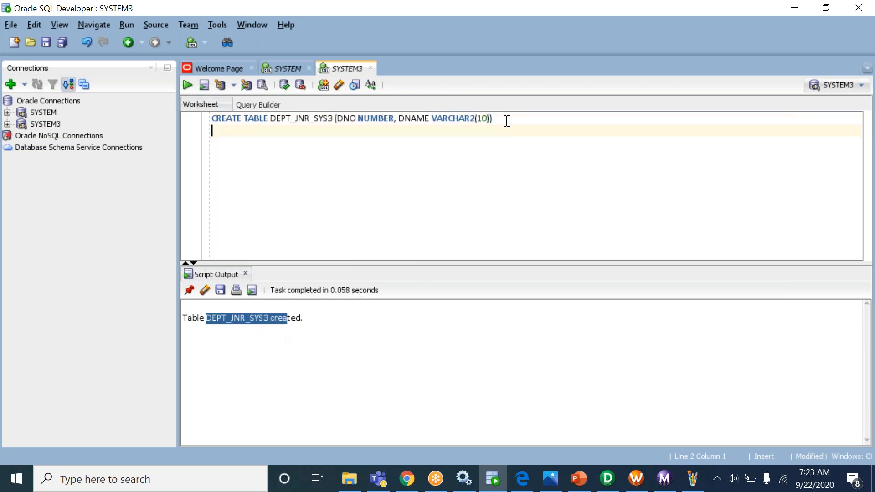
- Close the CREATE TABLE with a semicolon and insert department 10 'HR' into DEPT_JNR_SYS3
key(BackSpace)
text(;)
key(Return)
text(INSERT INTO)
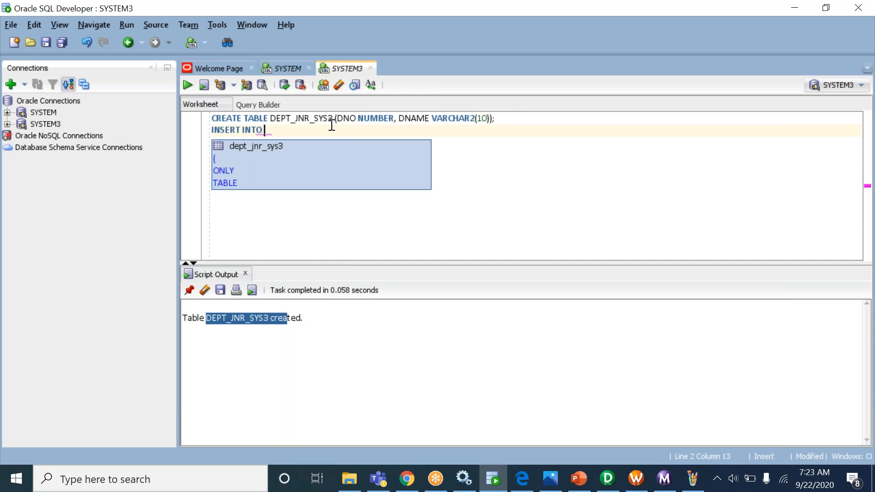
double_click(305, 121)
key(ctrl+c)
drag(299, 132, 295, 125)
click(294, 130)
key(ctrl+v)
text(VAL)
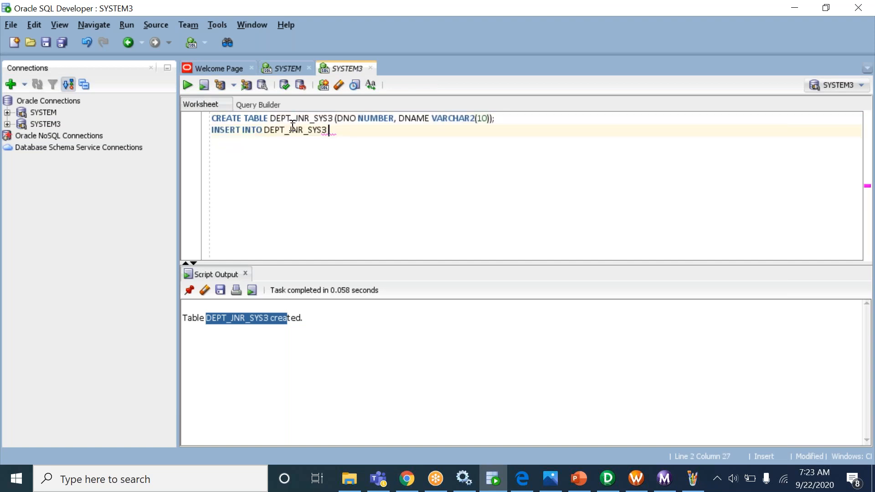
text(UES (10, ')
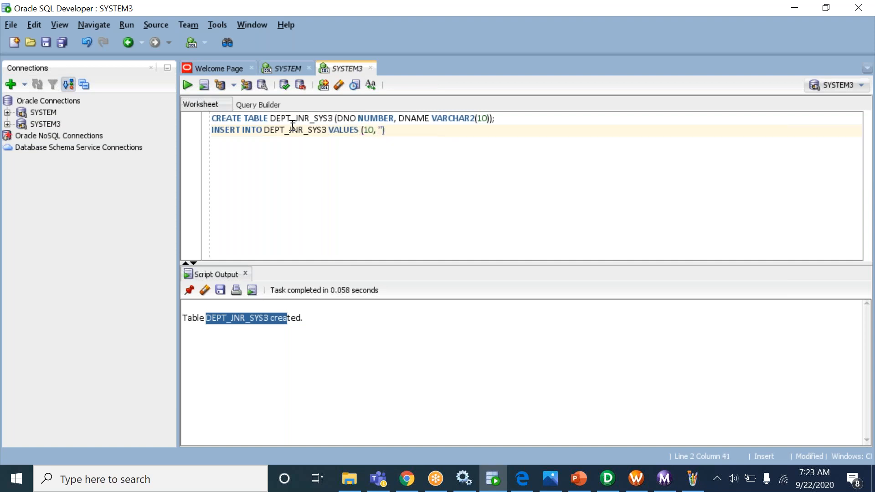
text(HR)
text(')
text('))
key(ctrl+Return)
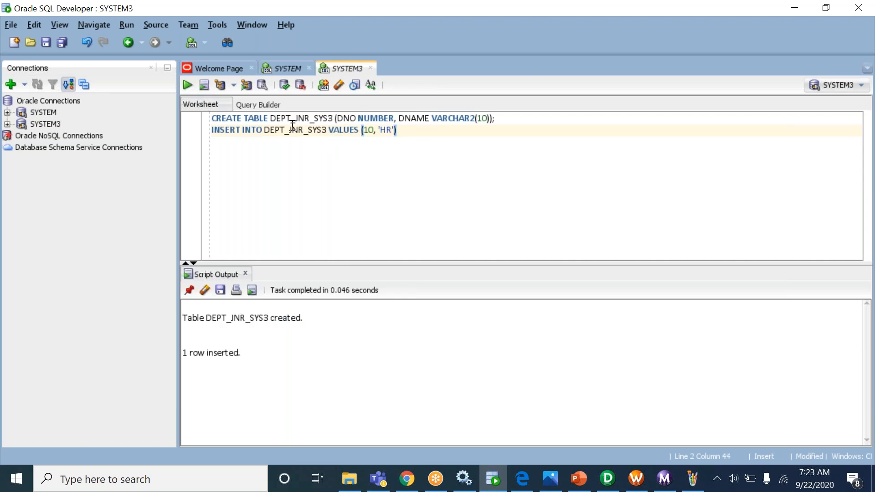
- Edit the INSERT to add department 20 'ACCOUNTS' and run it
click(373, 130)
click(369, 130)
key(BackSpace)
text(2)
double_click(387, 131)
text(ACCOUNTS)
click(457, 139)
click(459, 130)
text(;)
key(ctrl+Return)
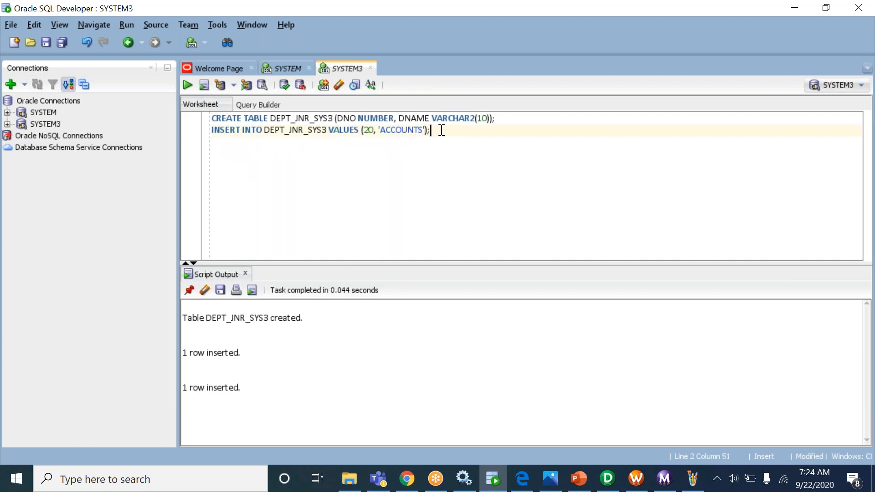
- Insert department 40 'FIN', then COMMIT the three new rows
click(369, 132)
key(BackSpace)
text(4)
click(400, 132)
double_click(400, 131)
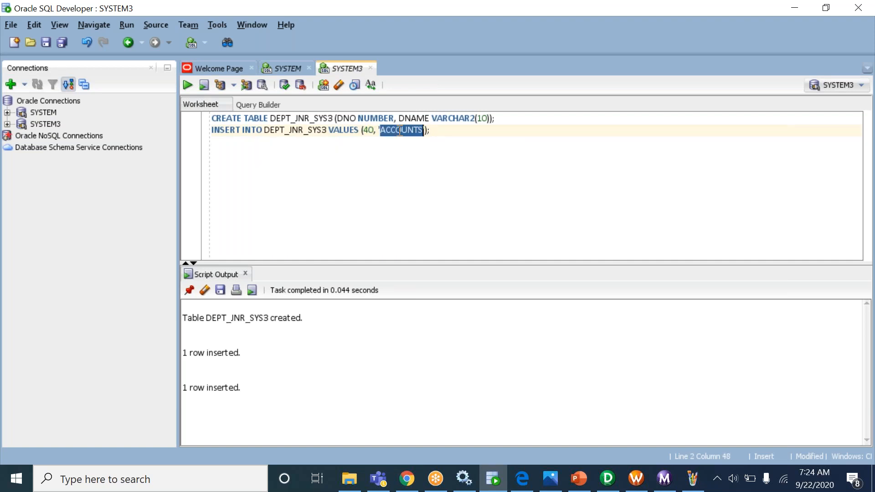
text(FIN)
key(ctrl+Return)
key(Down)
key(Down)
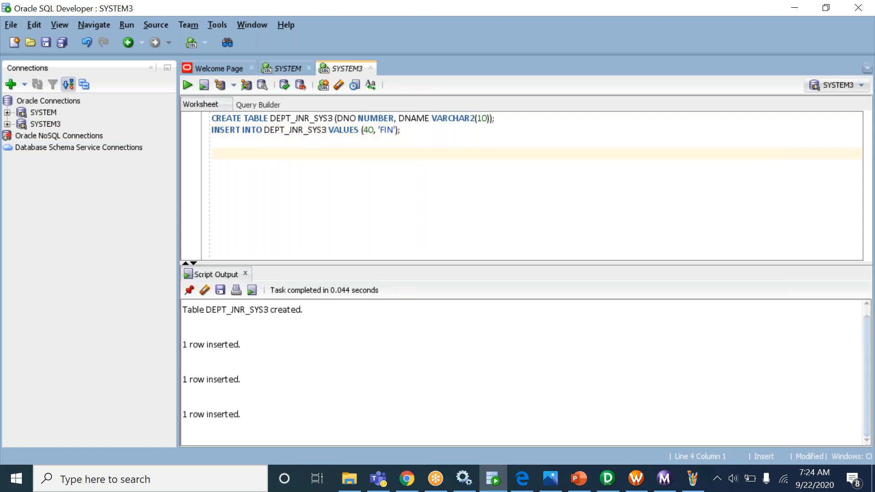
text(COMMIT;)
key(ctrl+Return)
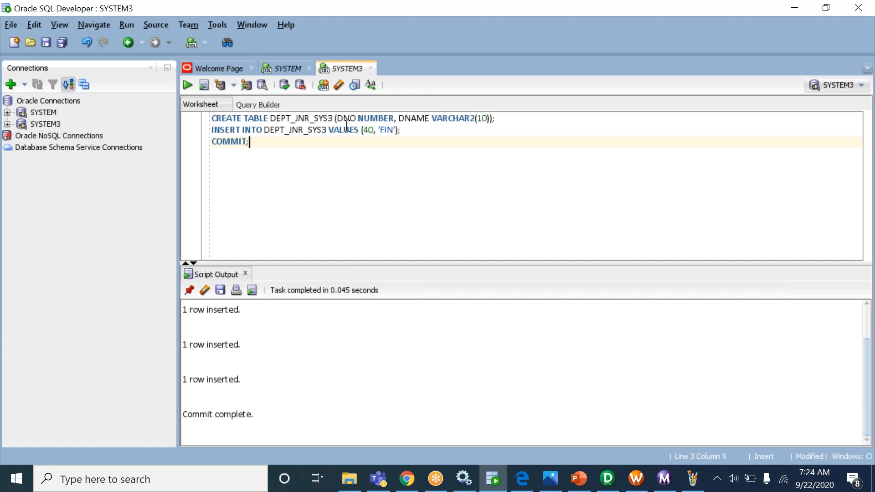
- Run SELECT * FROM DEPT_JNR_SYS3 to verify the rows, then return to the SYSTEM worksheet
double_click(297, 133)
key(ctrl+c)
click(288, 145)
key(Return)
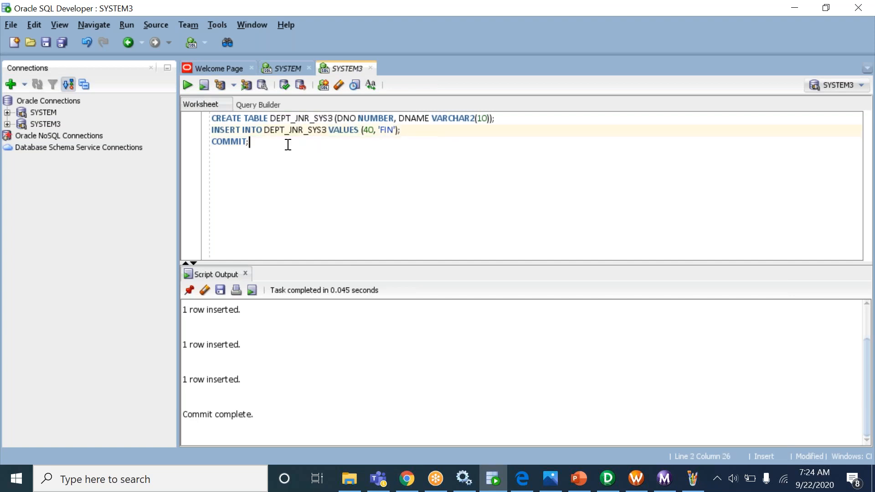
text(SELECT * FROM)
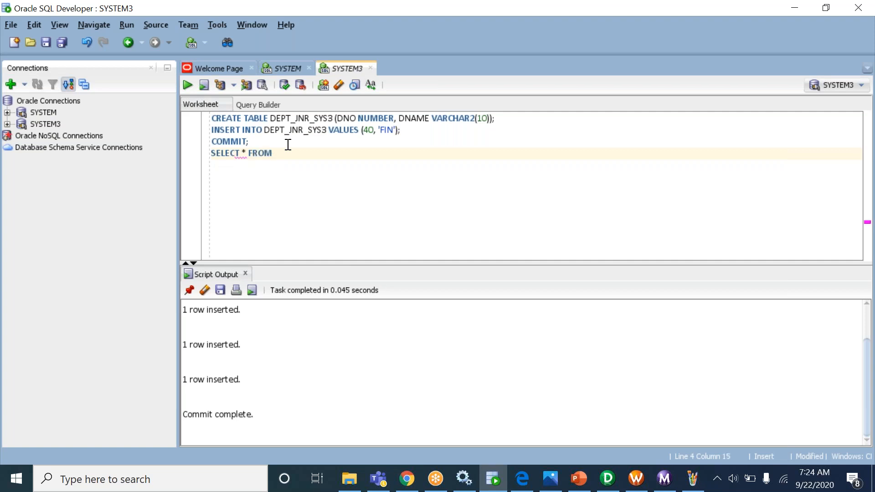
key(ctrl+v)
text(;)
key(ctrl+Return)
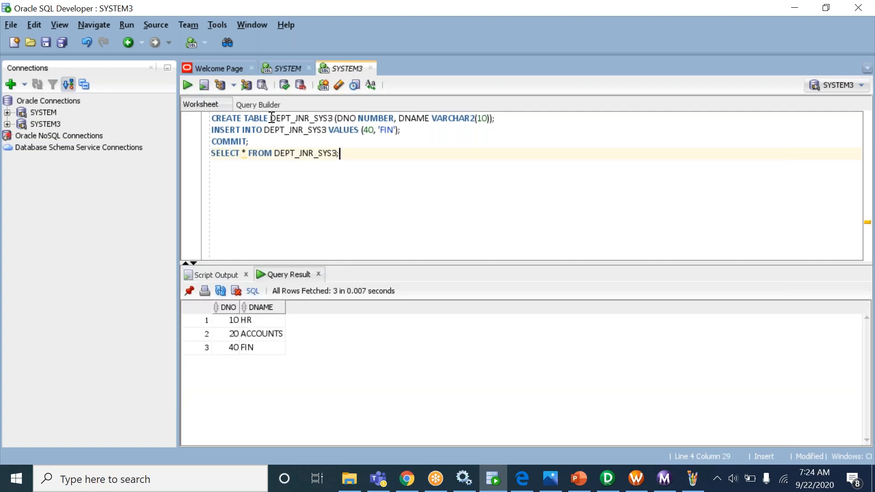
click(286, 67)
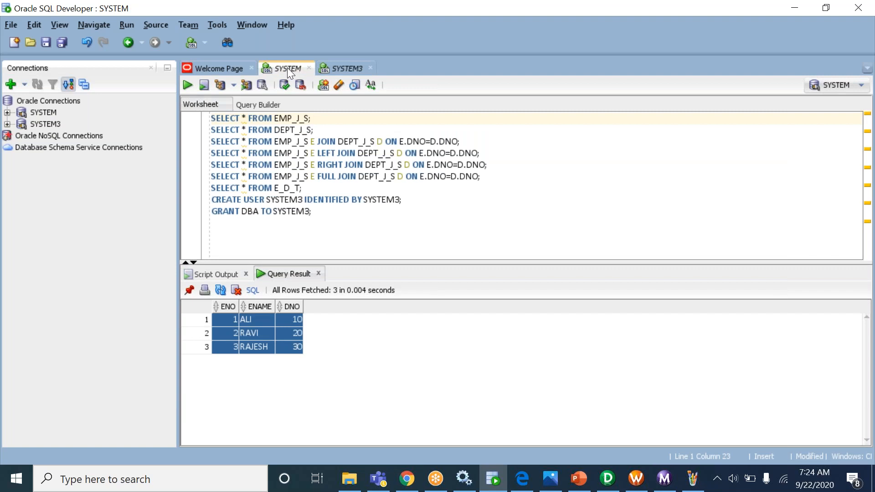
- Copy the EMP_J_S query below GRANT, change it to EMP_JNR_S and run it
click(338, 70)
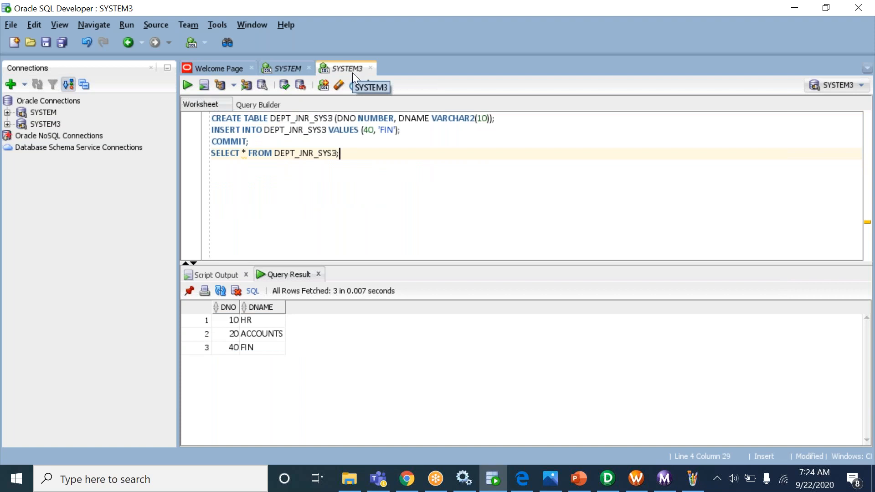
click(282, 68)
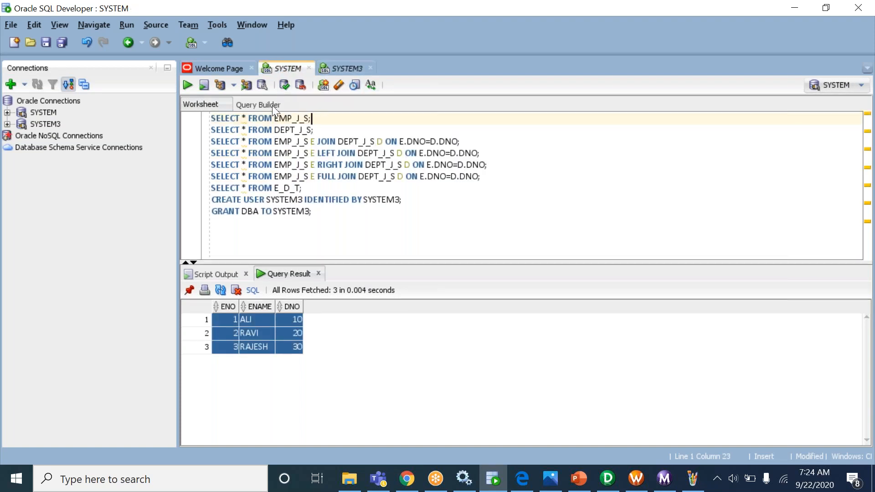
double_click(300, 118)
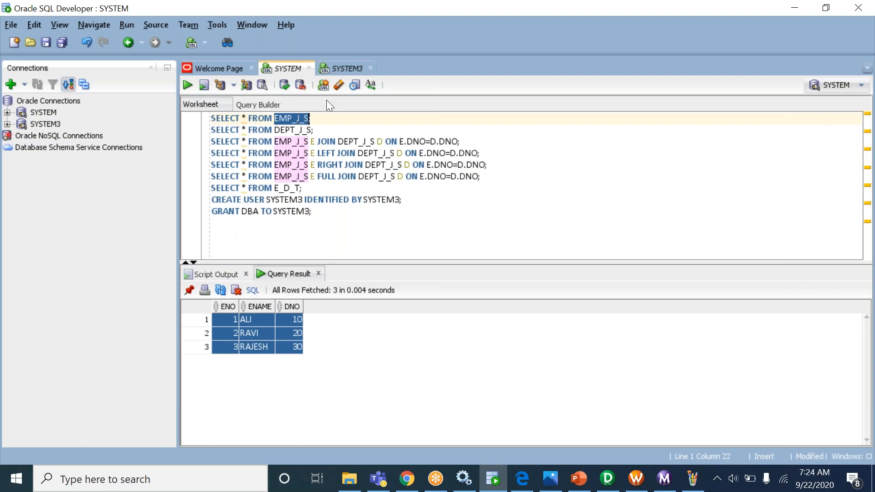
triple_click(294, 118)
key(ctrl+c)
click(332, 217)
key(Return)
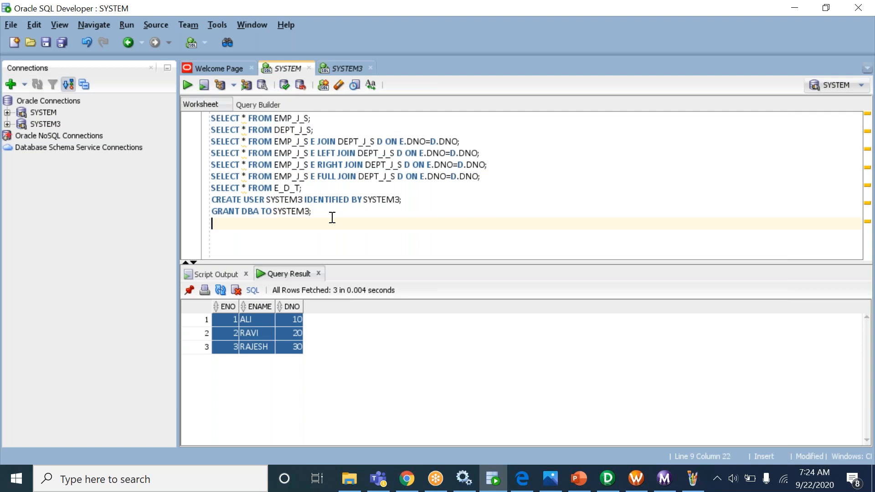
key(ctrl+v)
click(300, 224)
text(NR)
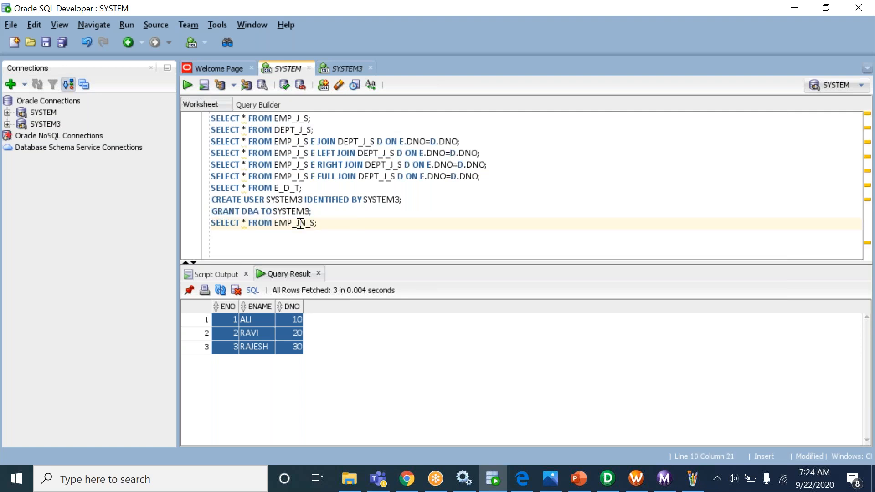
key(ctrl+Return)
- Add a blank line before the query and compare EMP_JNR_S with DEPT_JNR_SYS3 across both worksheets
click(328, 211)
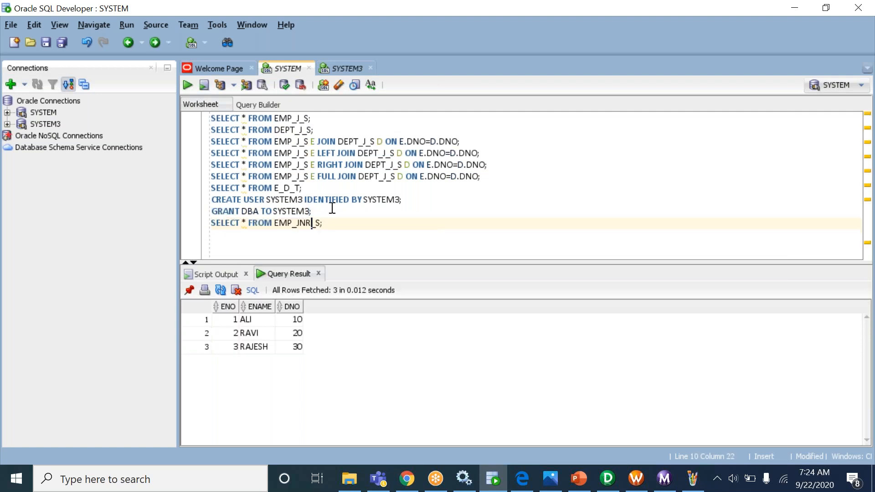
key(Return)
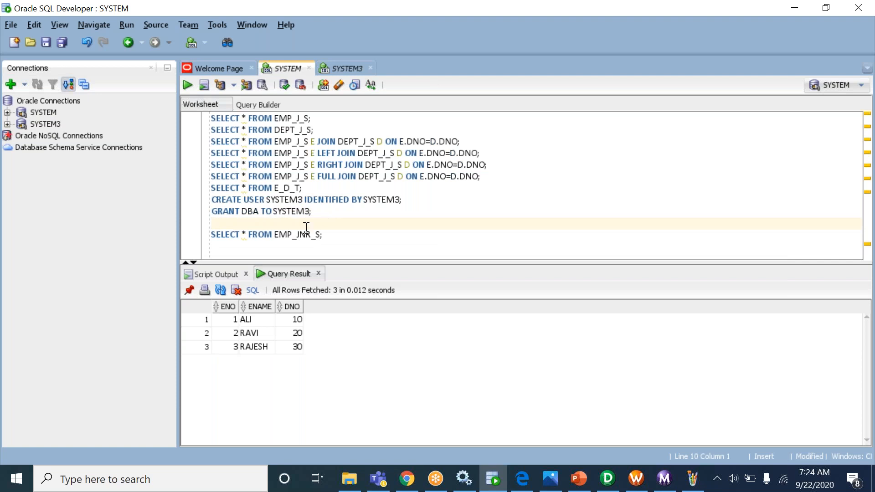
double_click(299, 234)
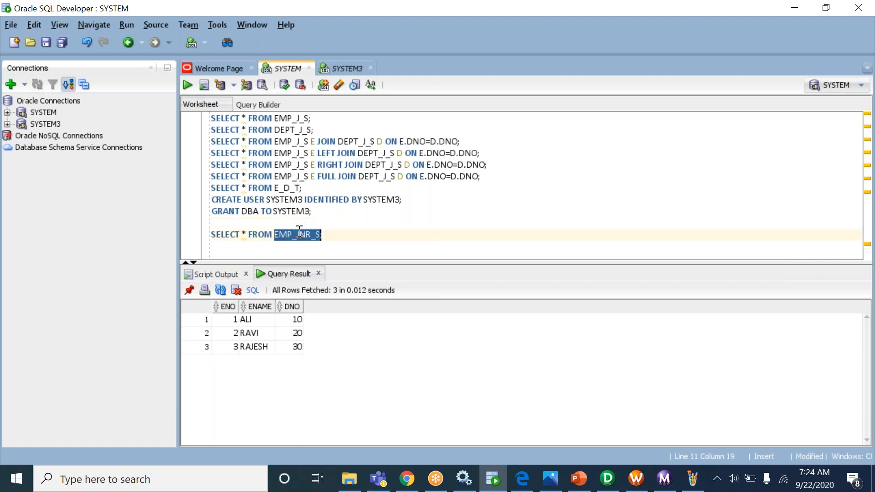
click(337, 69)
double_click(313, 153)
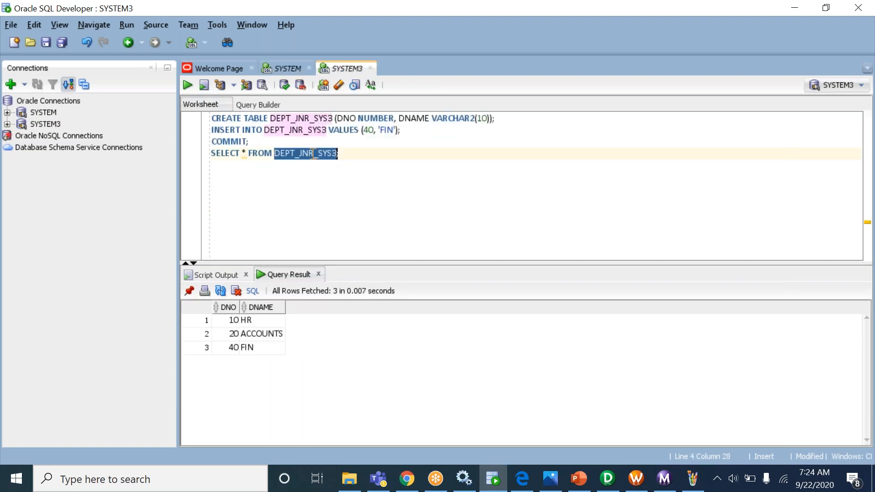
click(287, 68)
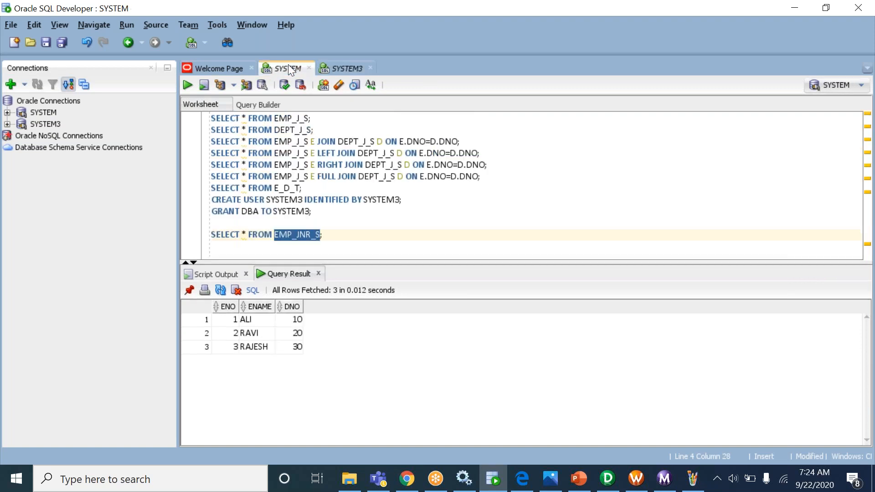
click(300, 234)
click(337, 68)
click(306, 155)
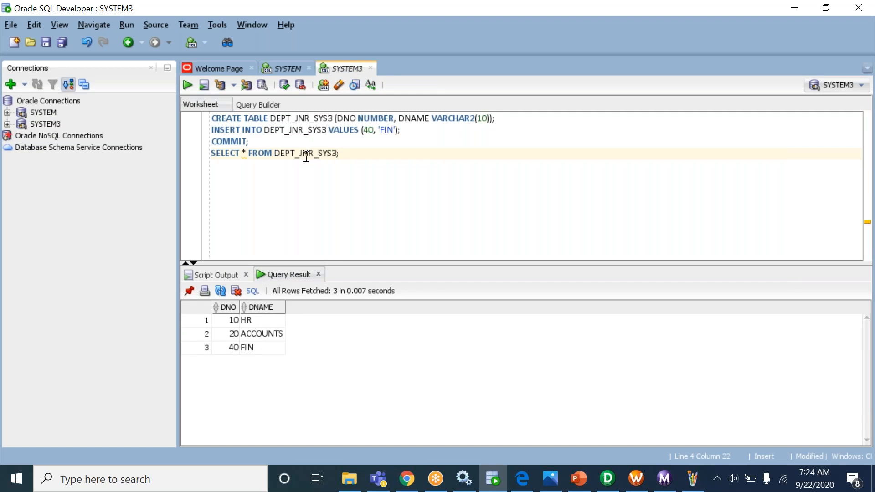
double_click(307, 155)
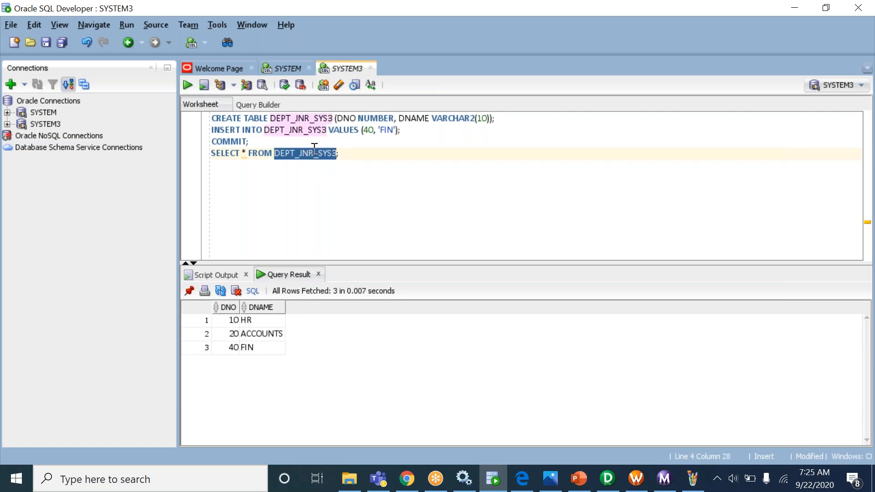
click(294, 71)
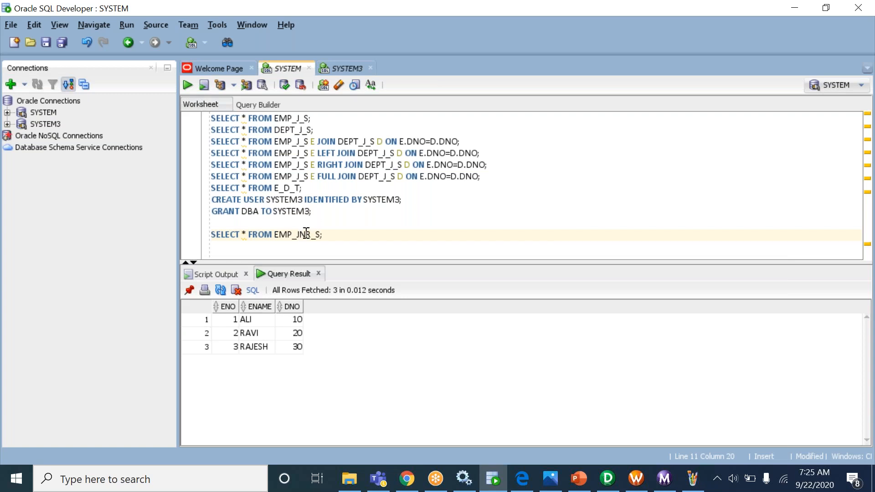
- Copy the SELECT * FROM E_D_T query from line 7 onto line 12
double_click(293, 189)
triple_click(283, 188)
key(ctrl+c)
click(336, 242)
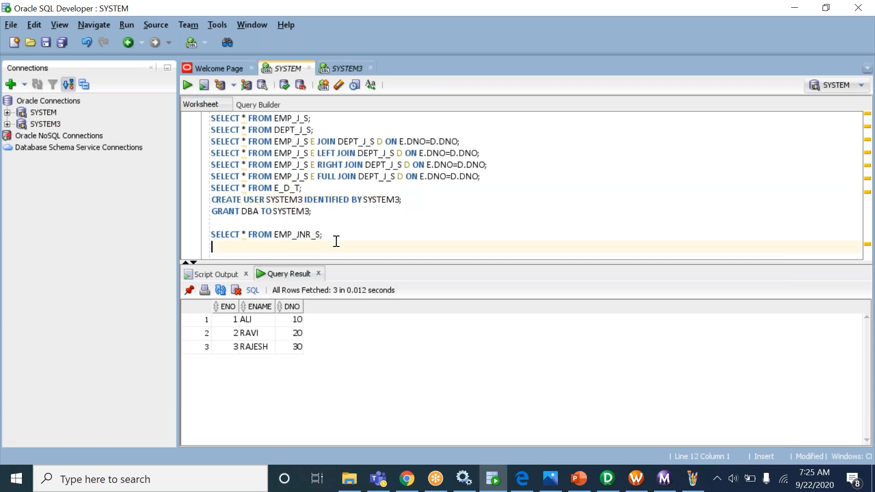
key(ctrl+v)
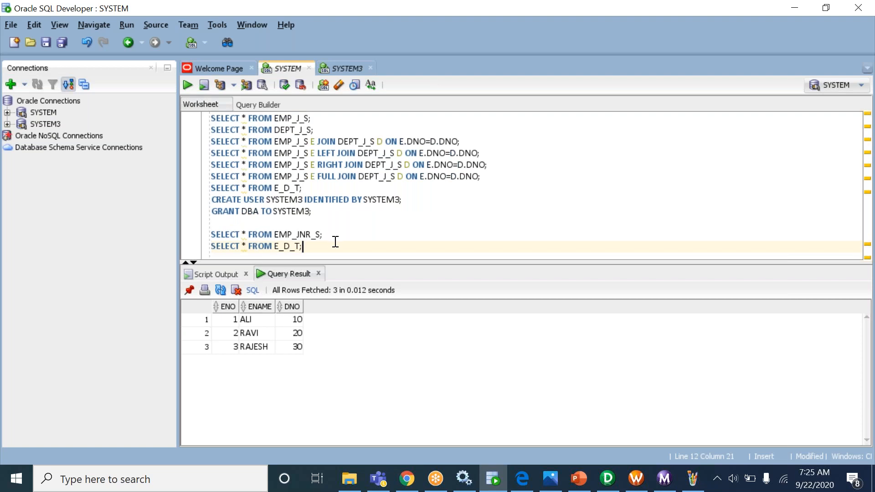
- Recheck EMP_JNR_S across the SYSTEM3 and SYSTEM worksheets, then return to PowerCenter Designer
double_click(301, 234)
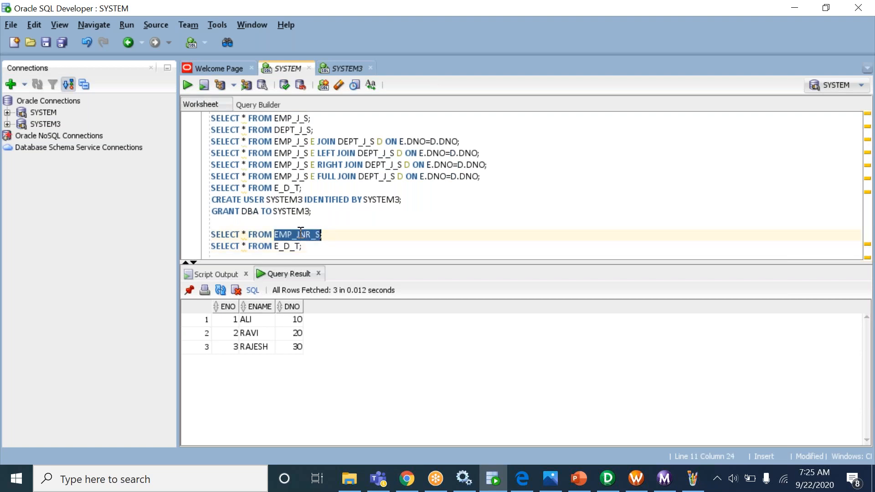
click(343, 69)
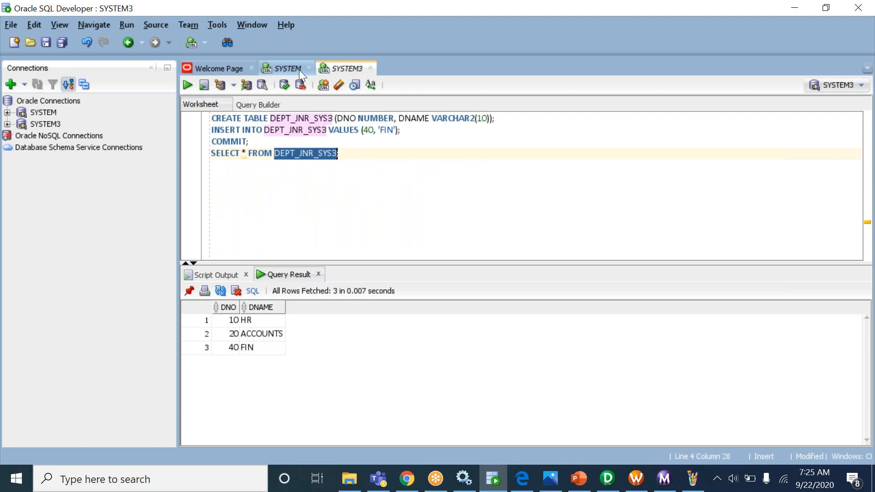
click(286, 68)
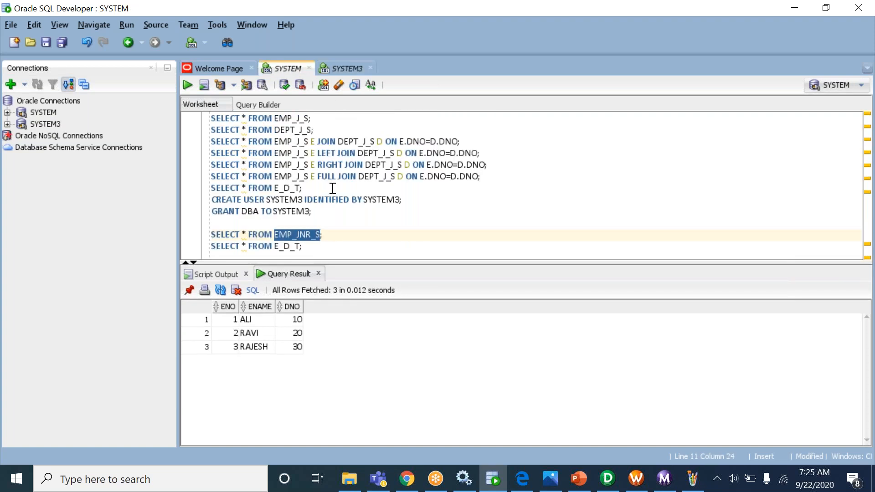
double_click(312, 234)
key(ctrl+c)
click(611, 480)
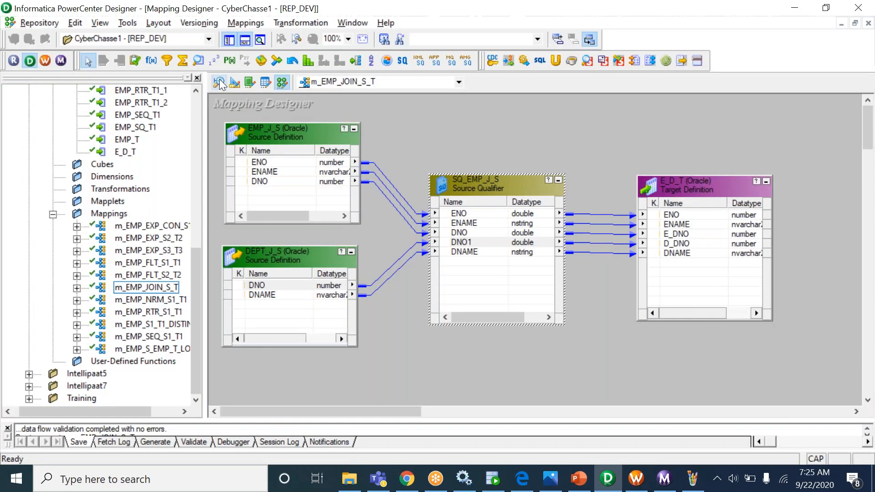
- Clear the Source Analyzer and import the EMP_JNR_S table from the SYSTEM schema
click(219, 82)
right_click(592, 125)
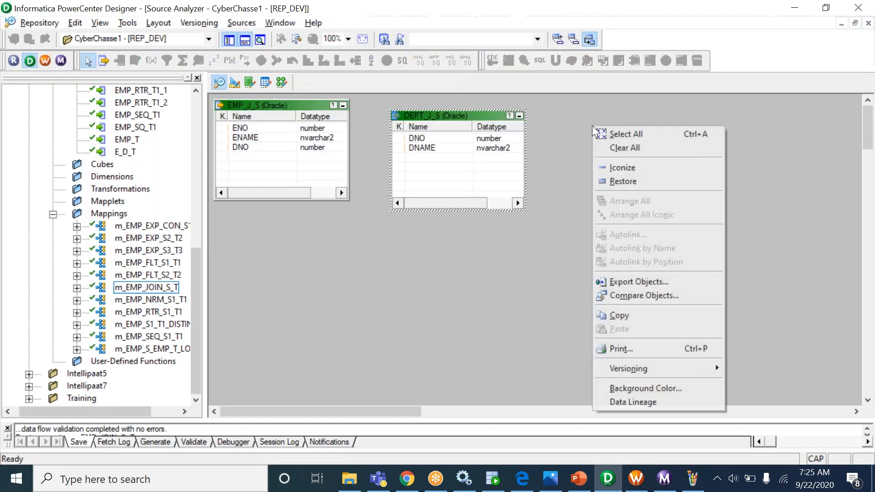
click(622, 147)
click(241, 23)
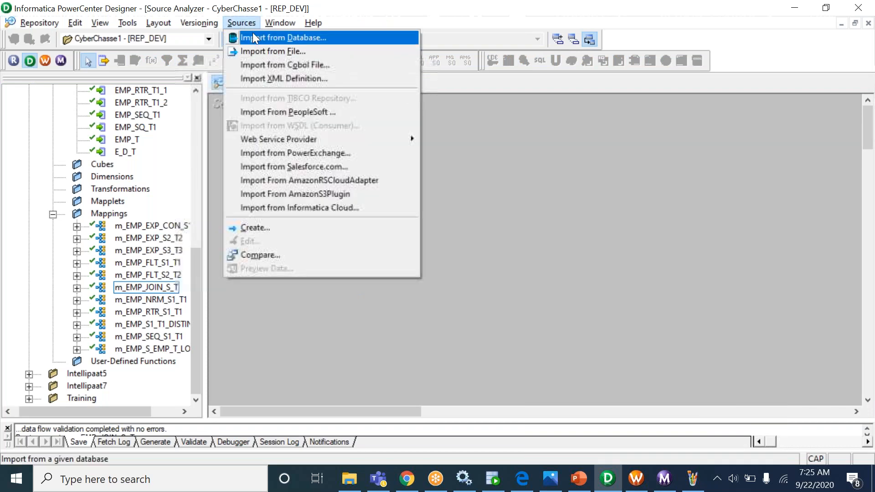
click(252, 33)
click(474, 282)
key(ctrl+v)
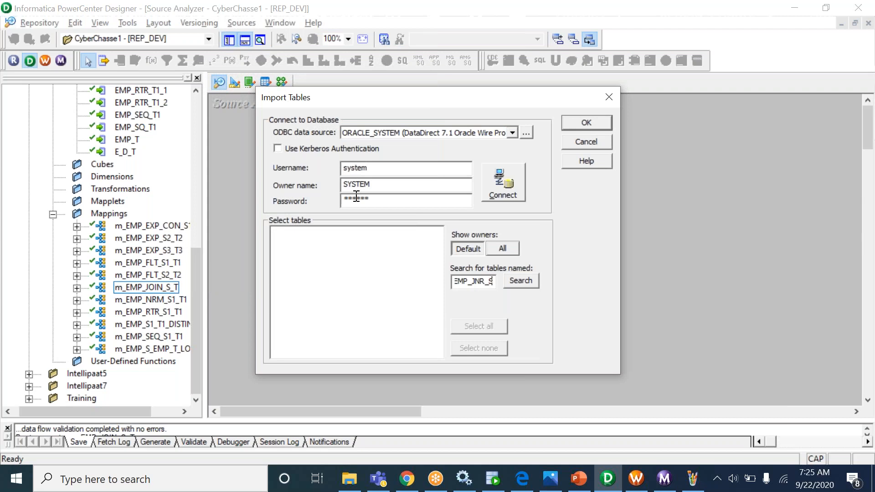
click(500, 187)
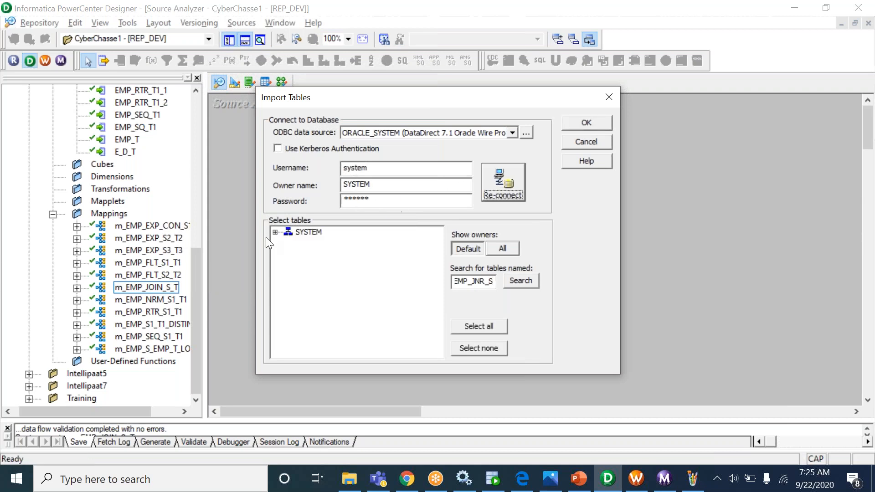
click(275, 232)
click(287, 239)
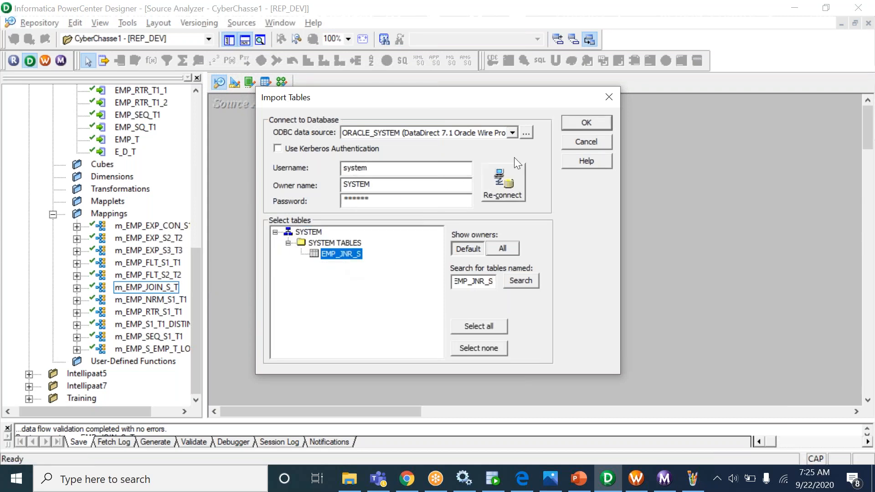
click(587, 124)
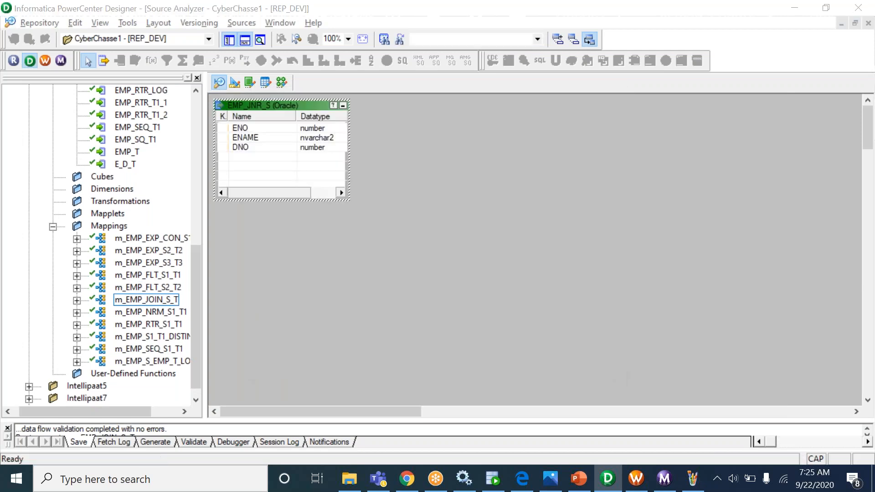
- Check the SYSTEM3 worksheet in SQL Developer before importing the next source
key(alt+Tab)
click(340, 69)
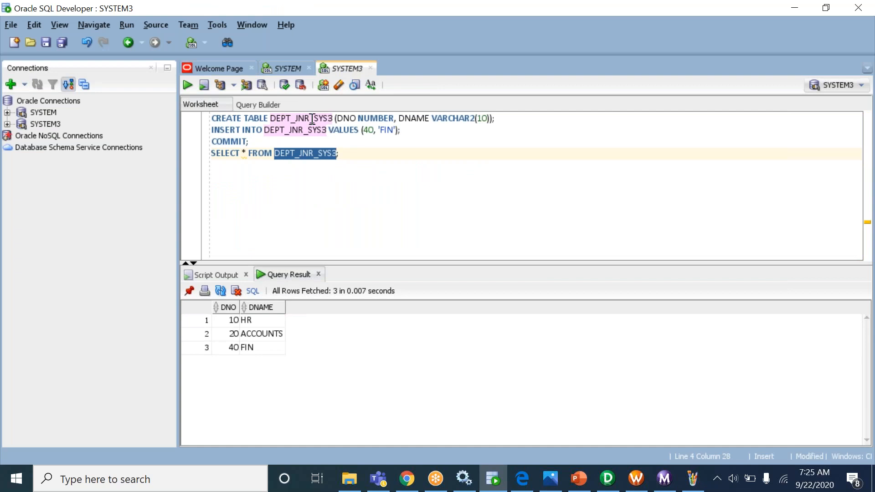
key(alt+Tab)
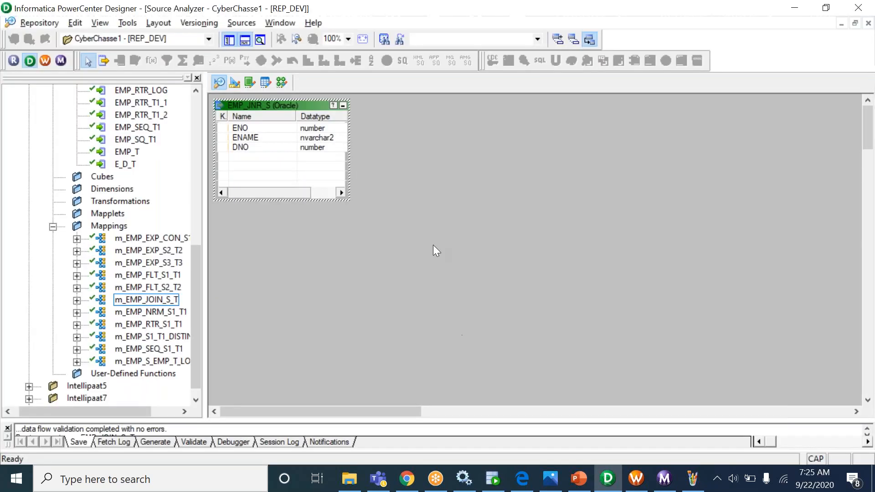
click(244, 23)
- Remove the ORCL_SYSTEM2 data source via the ODBC administrator, dismissing the Oracle client error
click(254, 37)
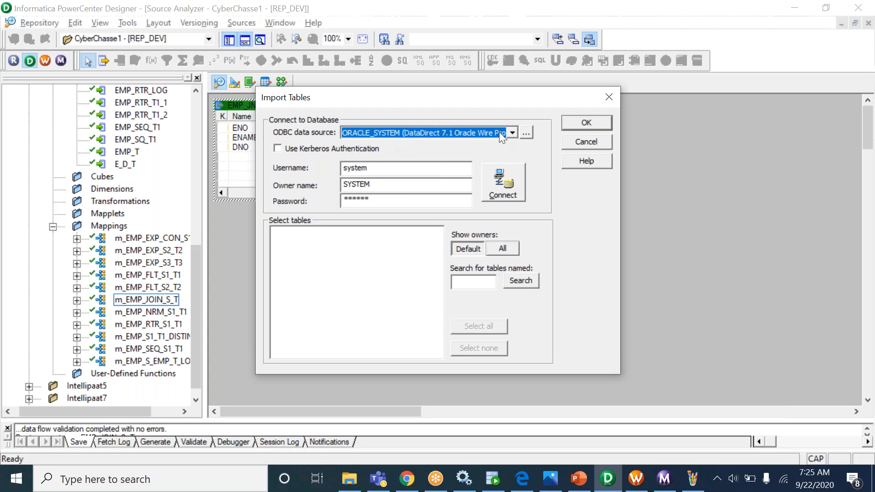
click(478, 135)
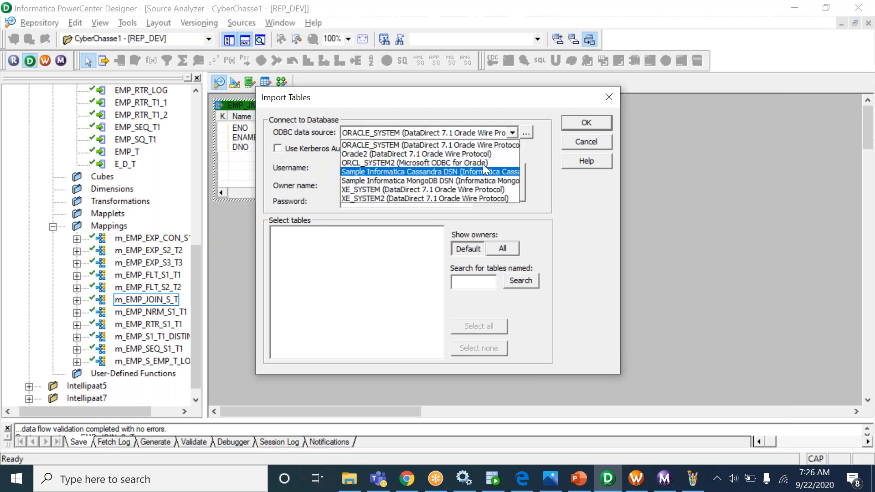
click(523, 131)
click(524, 133)
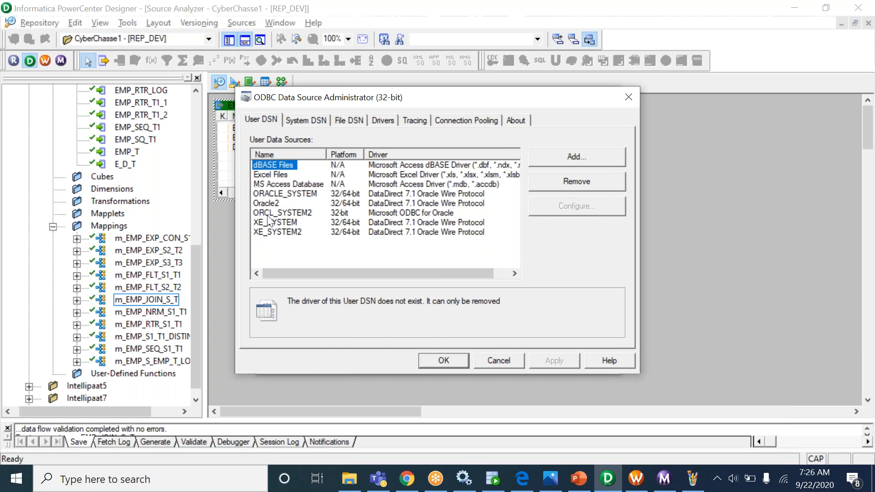
click(362, 216)
click(568, 182)
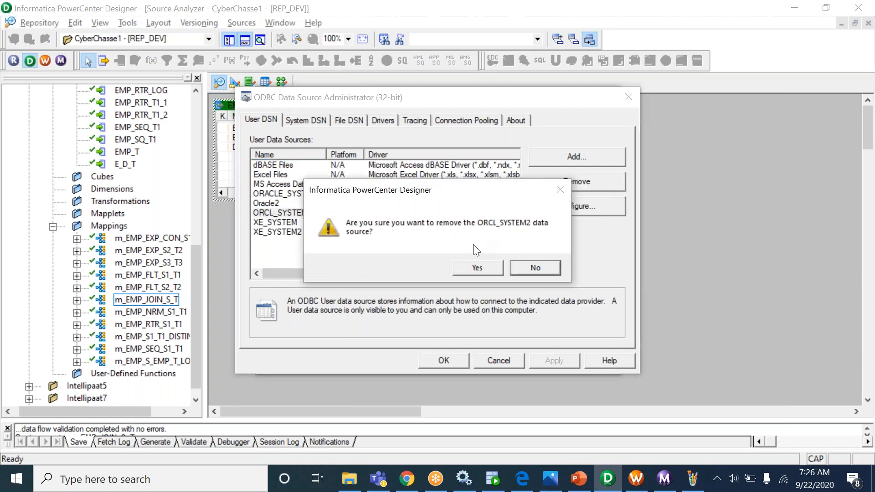
click(472, 267)
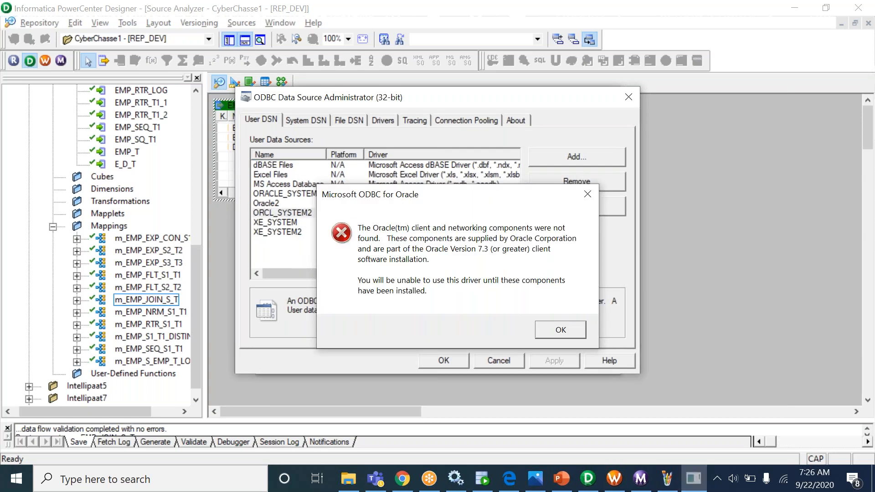
click(549, 330)
- Delete the XE_SYSTEM2 data source and begin adding a new one
click(302, 242)
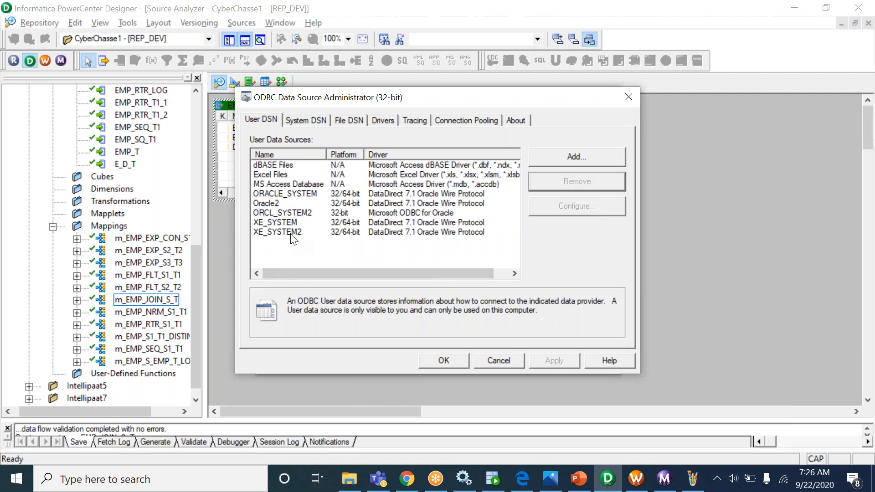
click(292, 234)
click(548, 182)
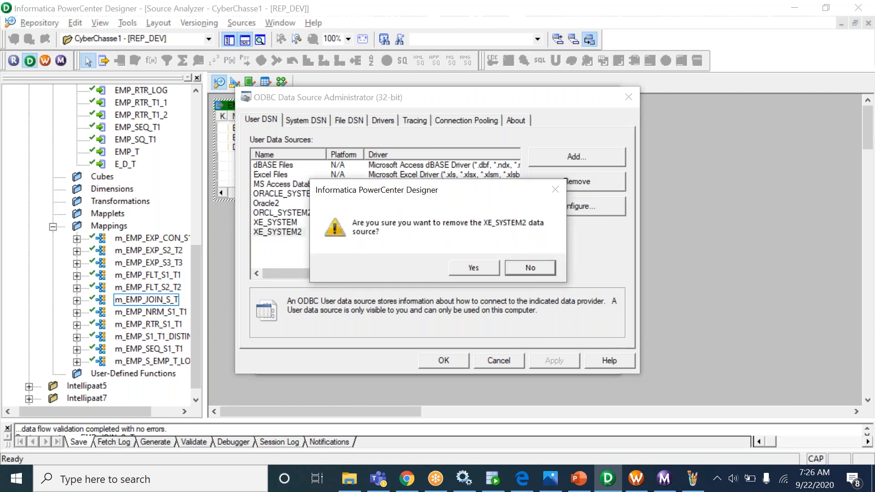
click(451, 268)
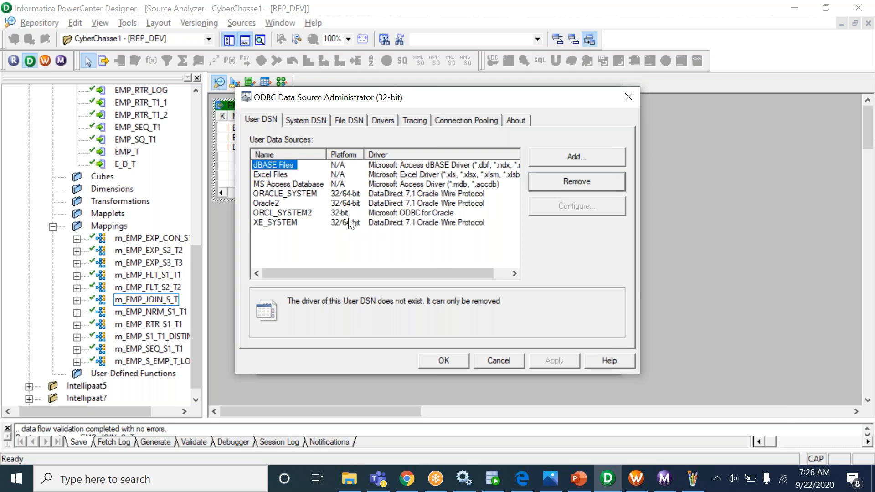
click(565, 152)
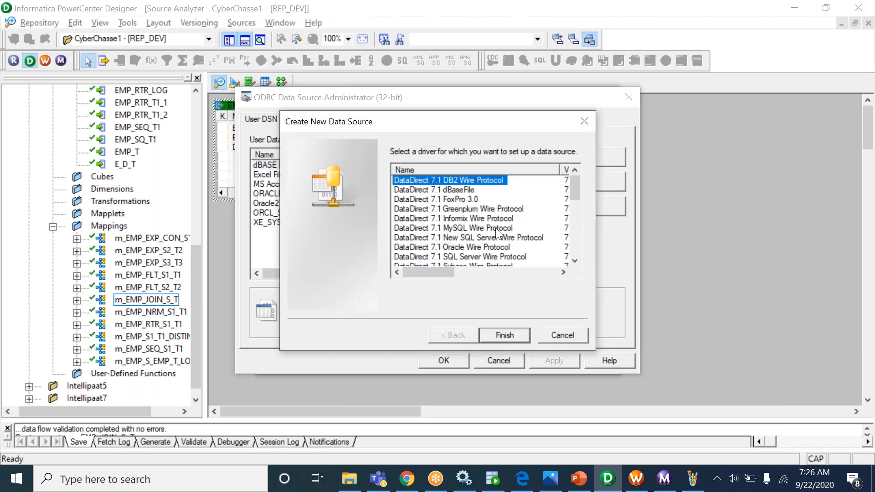
- Define a DataDirect 7.1 Oracle Wire Protocol source SYSTEM3 on localhost, port 1521, SID xe
click(495, 248)
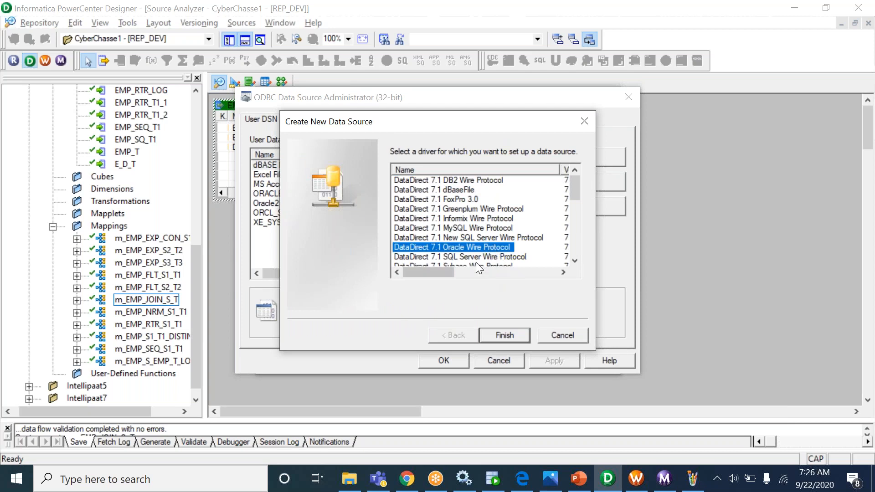
click(505, 335)
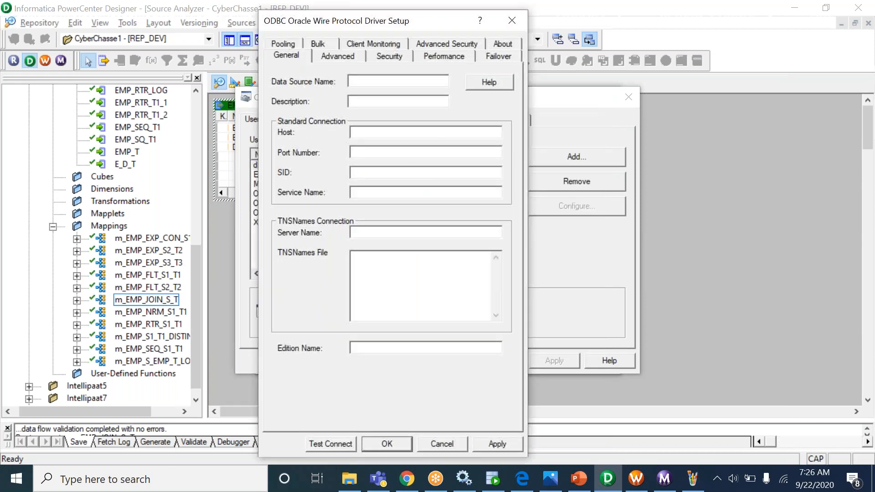
text(EMP_JNR_S)
drag(399, 84, 302, 76)
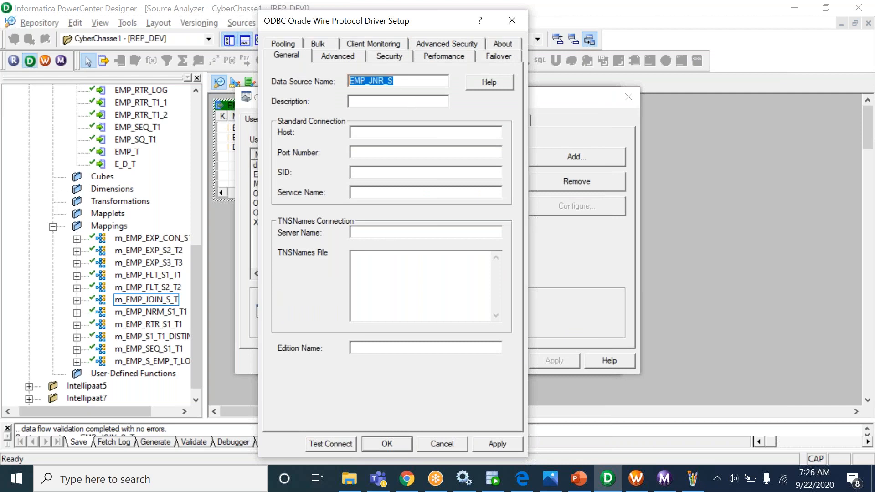
key(BackSpace)
text(SYSTEM3)
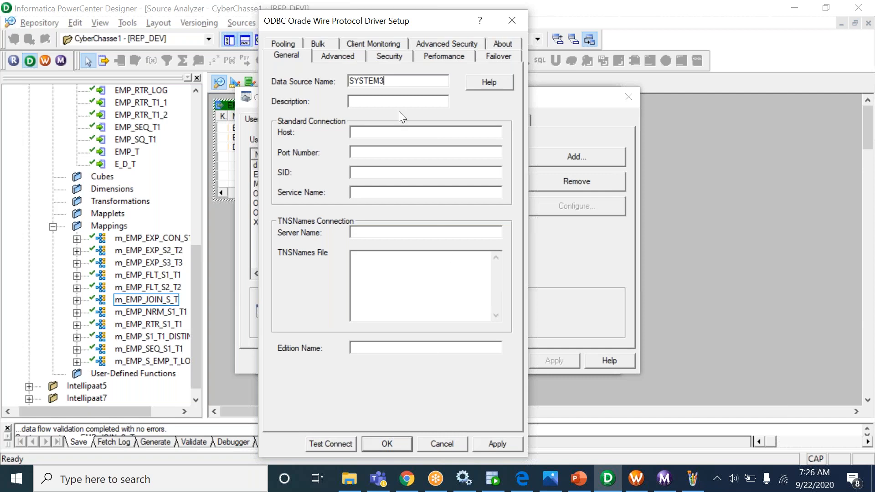
click(377, 132)
text(localhost)
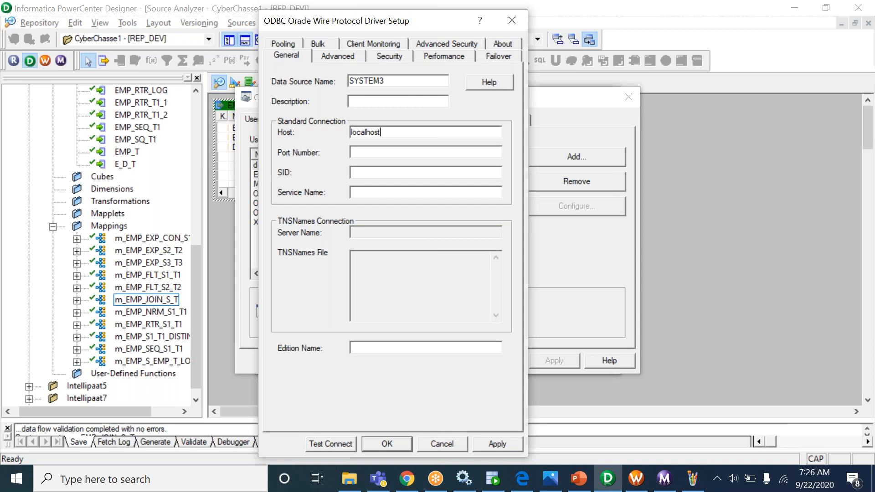
click(410, 151)
text(1521)
key(Tab)
text(xe)
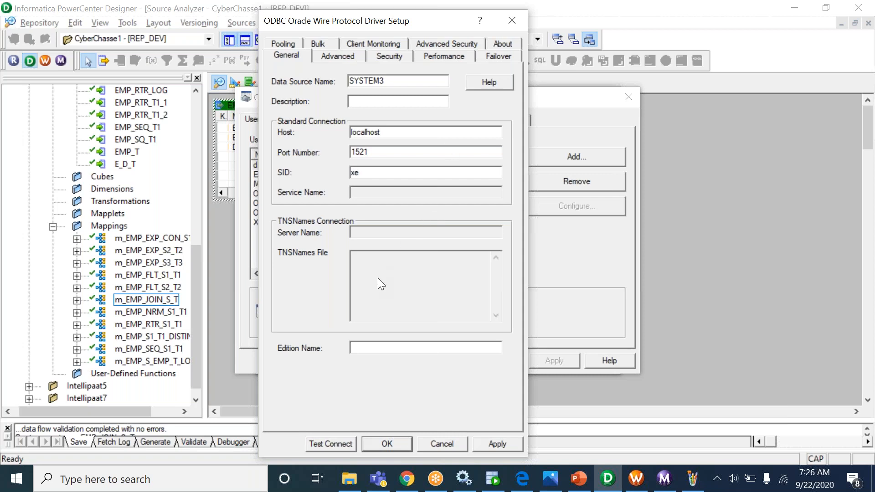
- Test the SYSTEM3 connection with the database user name and password
drag(397, 81, 273, 69)
key(ctrl+c)
click(335, 442)
click(443, 289)
key(ctrl+v)
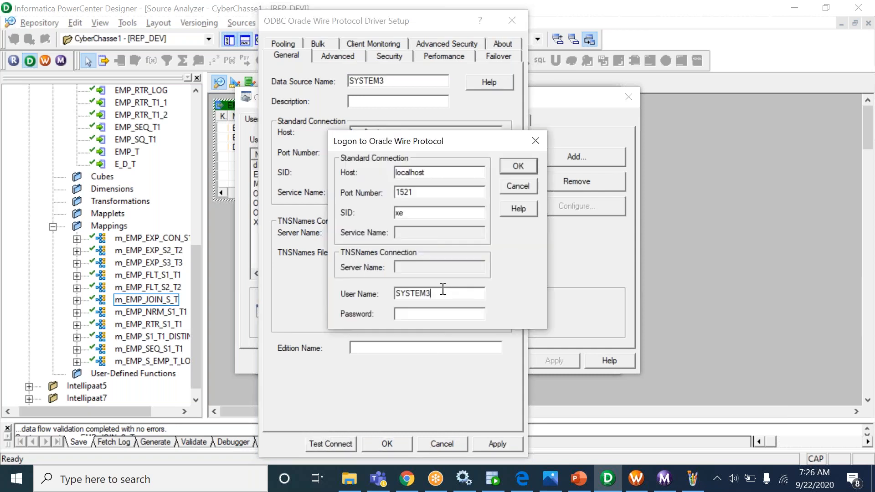
click(423, 314)
key(ctrl+v)
click(519, 167)
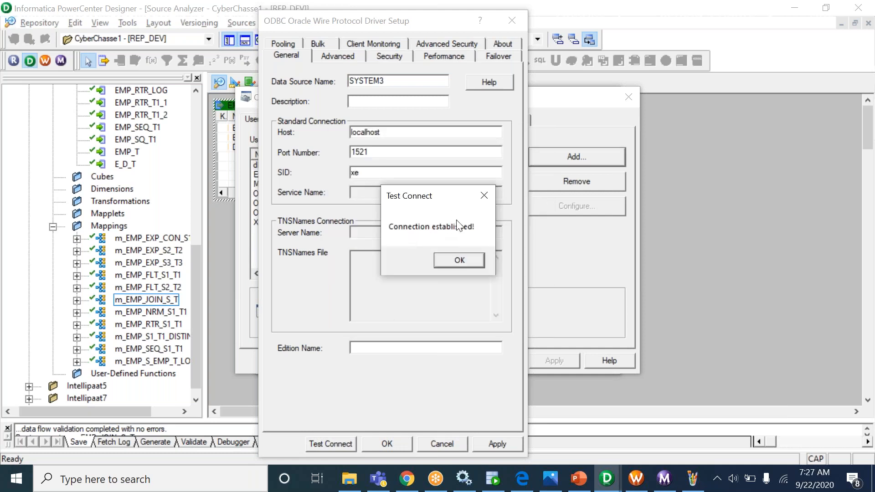
click(456, 262)
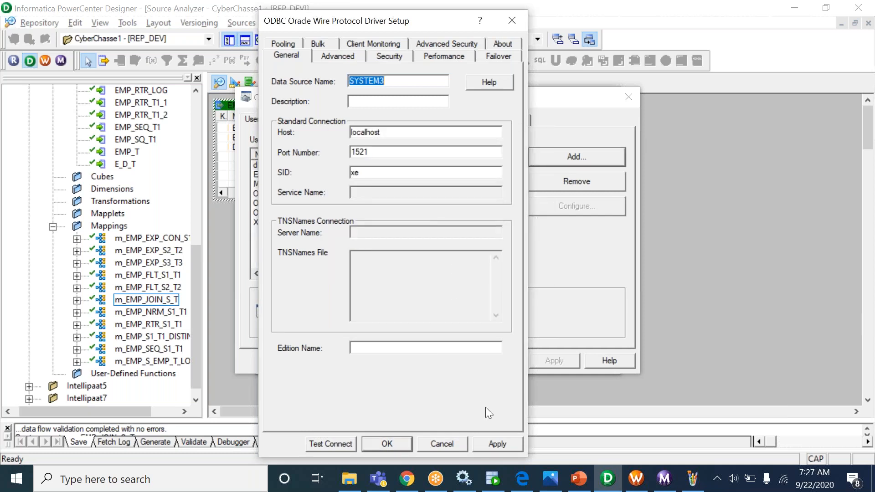
- Save the SYSTEM3 settings and confirm it appears in the user DSN list
click(488, 445)
click(371, 445)
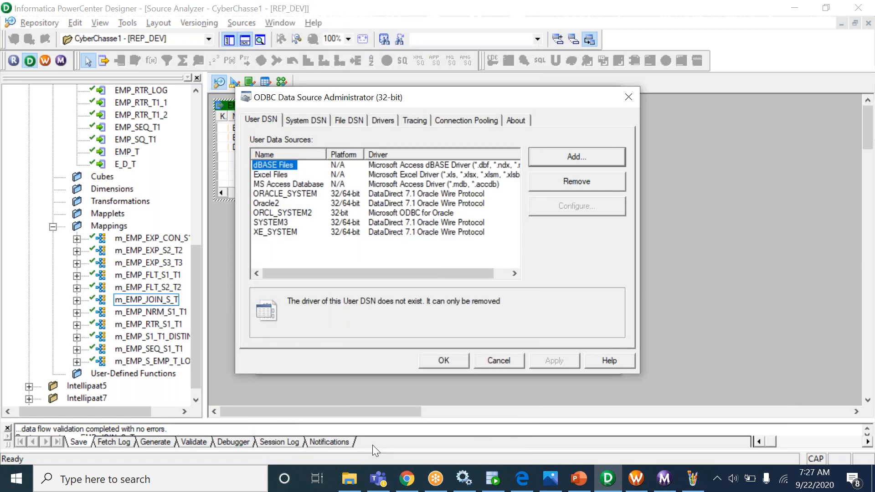
click(269, 233)
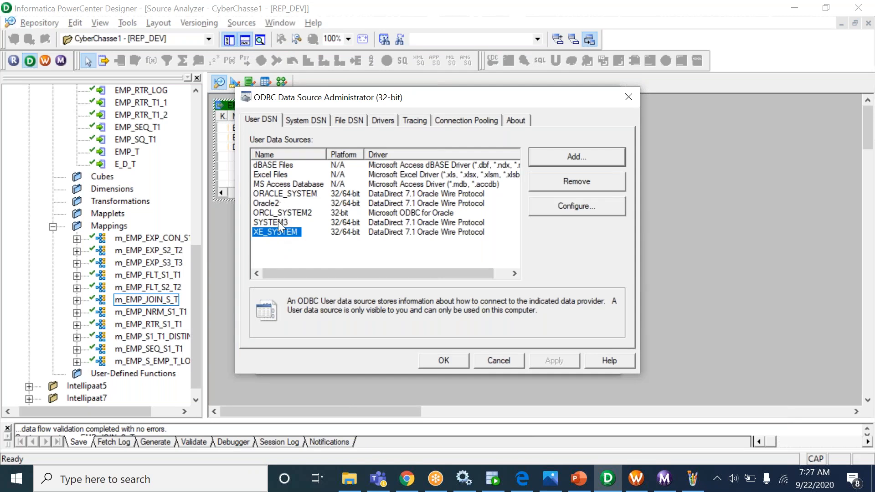
click(279, 222)
- Connect to the SYSTEM3 data source with its user and owner names
click(445, 360)
click(396, 133)
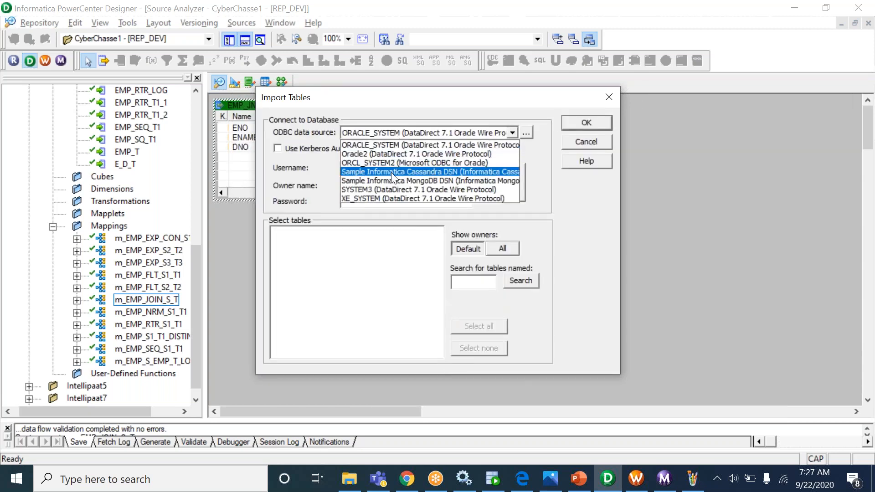
click(396, 188)
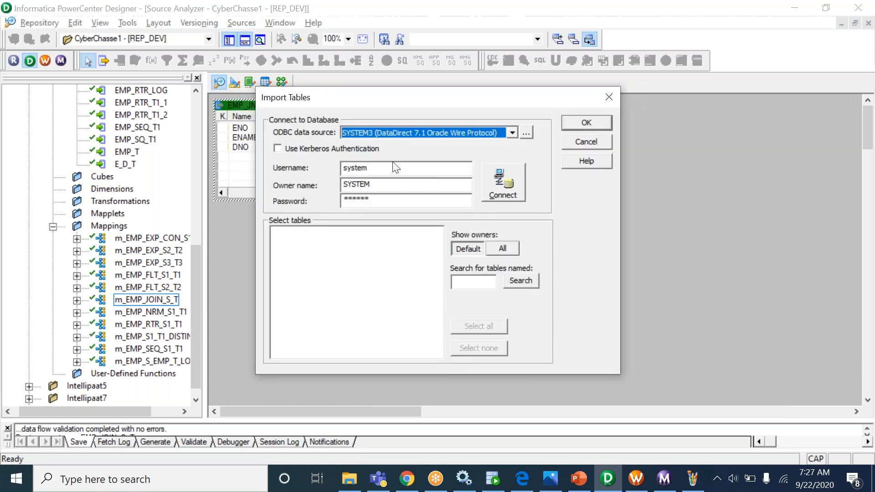
click(381, 168)
text(SYSTEM3)
key(Tab)
key(Tab)
text(SYSTEM3)
click(501, 189)
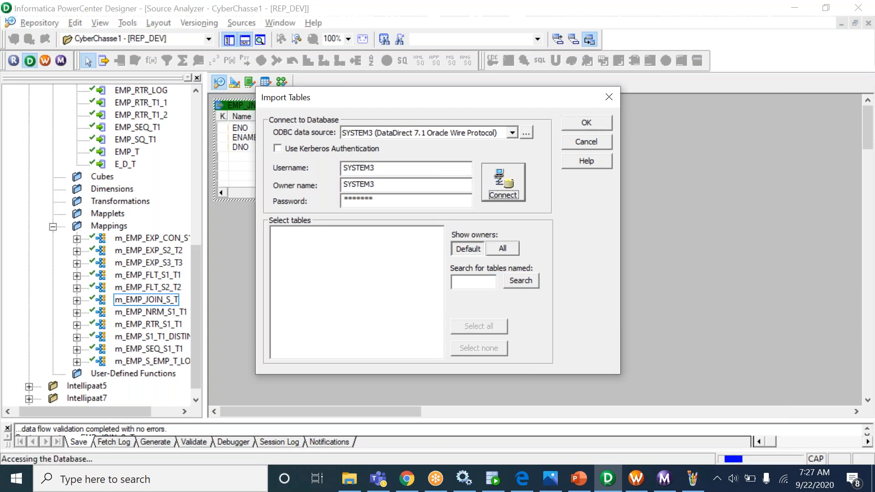
- Import the DEPT_JNR_SYS3 table from SYSTEM3's TABLES folder
click(275, 233)
click(288, 243)
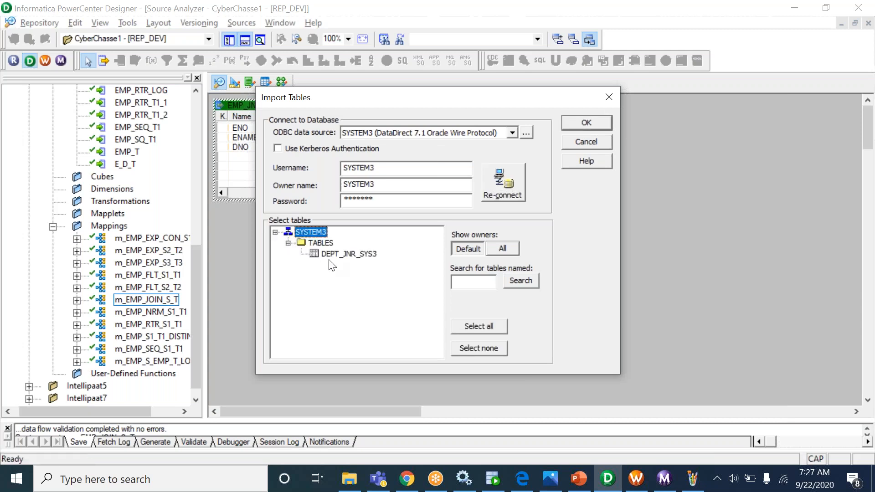
click(342, 255)
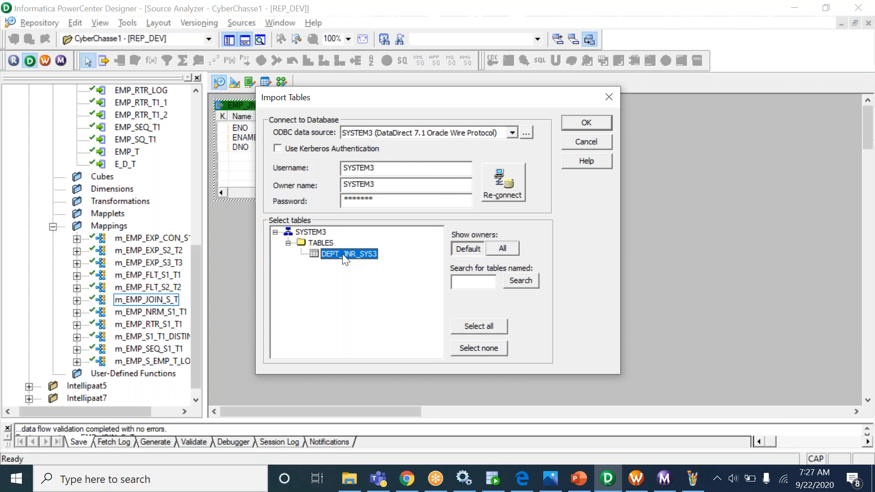
click(587, 126)
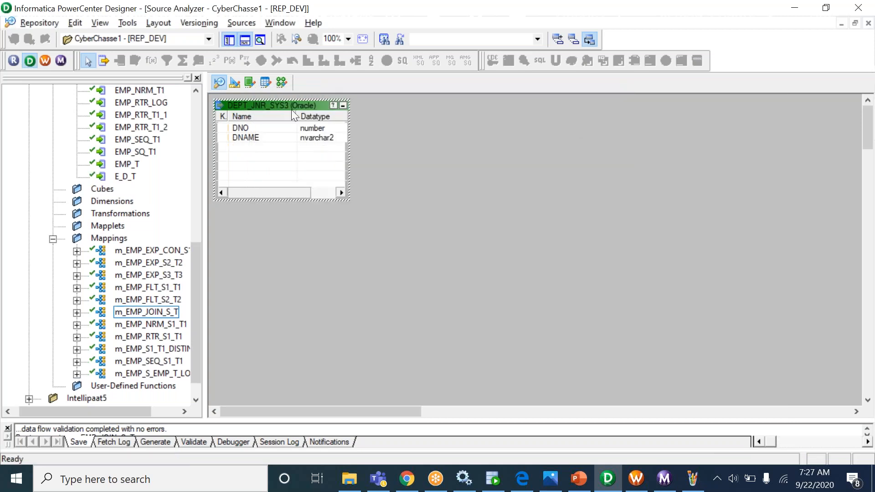
- Position DEPT_JNR_SYS3 beside EMP_JNR_S, compare their columns, and move to the Mapping Designer
drag(289, 107, 468, 125)
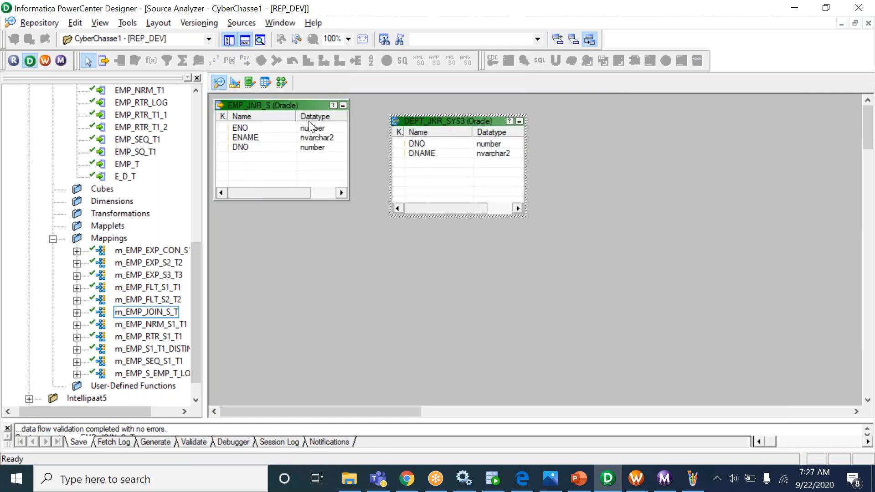
click(260, 127)
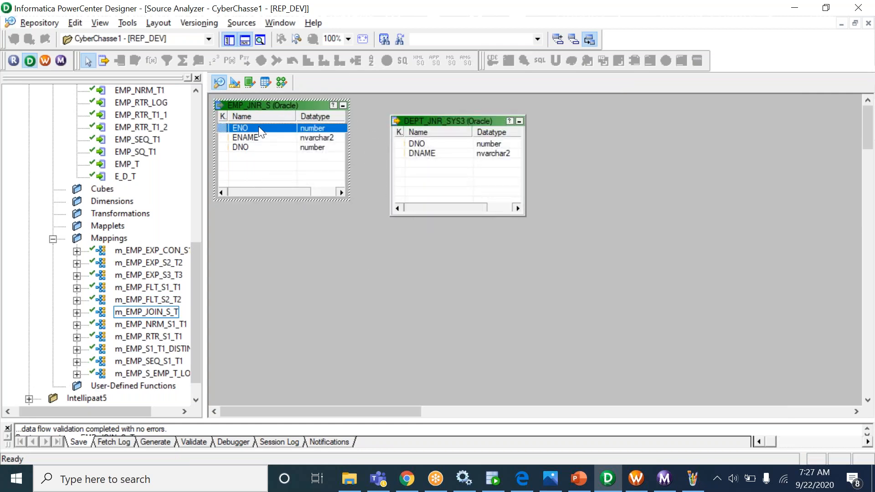
click(451, 153)
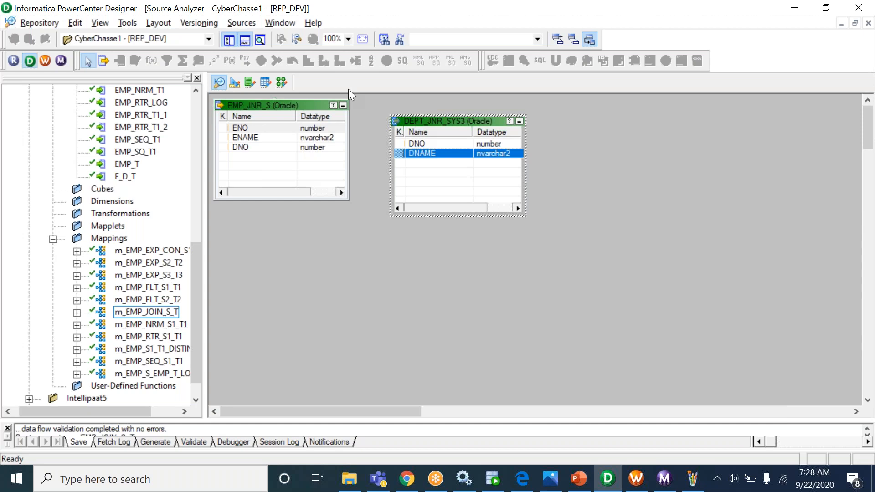
click(232, 83)
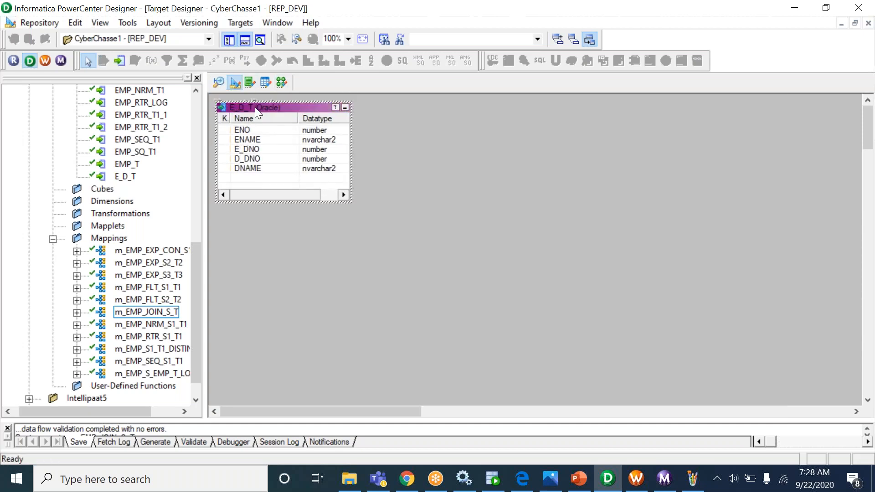
click(283, 81)
- Create mapping m_EMP_JNR_S_T and drop the EMP_JNR_S source onto its canvas
click(248, 24)
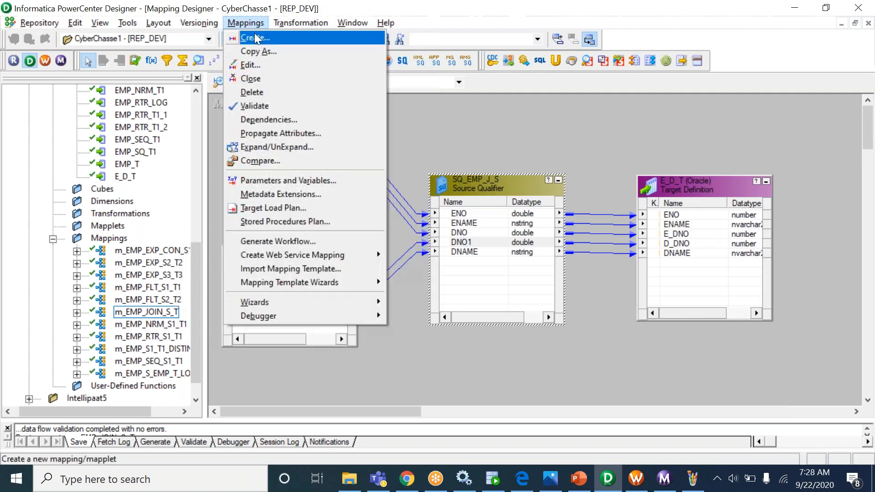
click(254, 34)
text(m_EM)
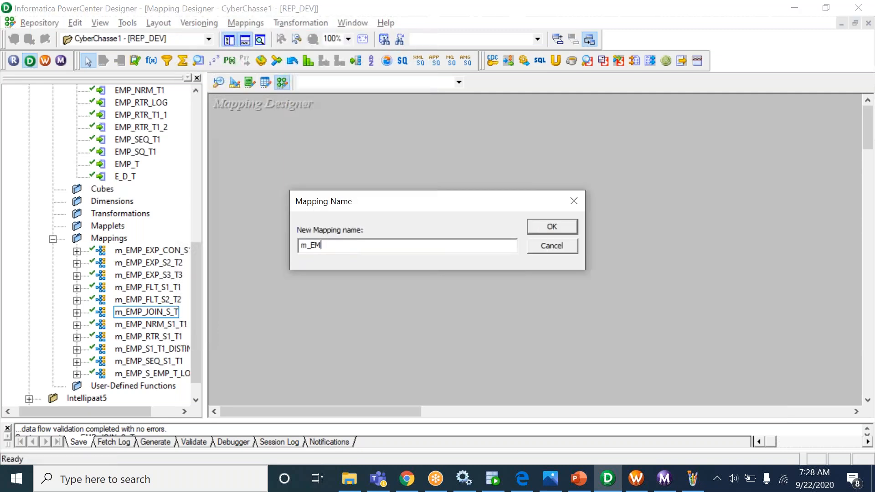
text(P_JNR_S_T)
drag(373, 242, 272, 237)
click(550, 227)
drag(200, 268, 205, 146)
drag(162, 201, 243, 161)
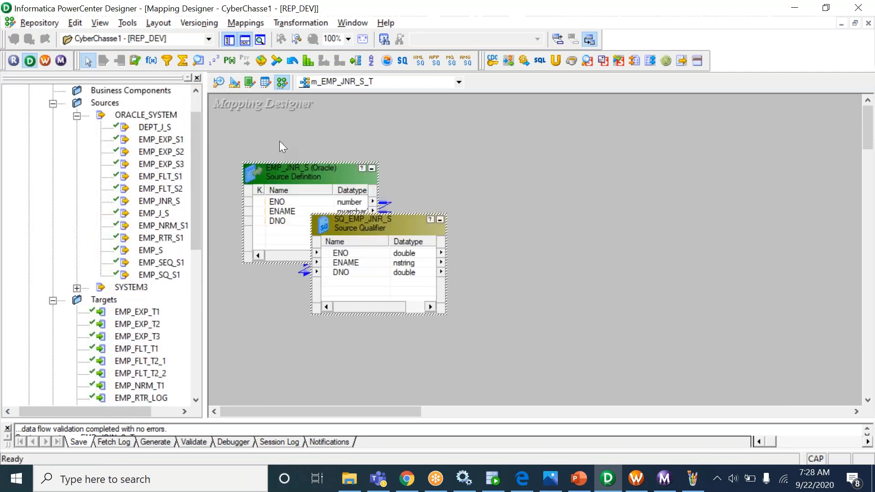
- Add the DEPT_JNR_SYS3 source from the SYSTEM3 folder to the mapping
drag(367, 227, 460, 167)
click(132, 287)
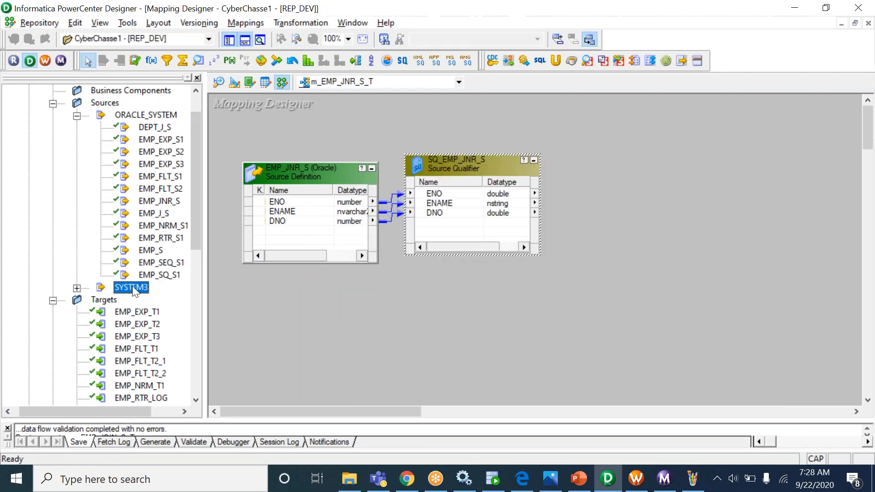
click(77, 289)
click(169, 300)
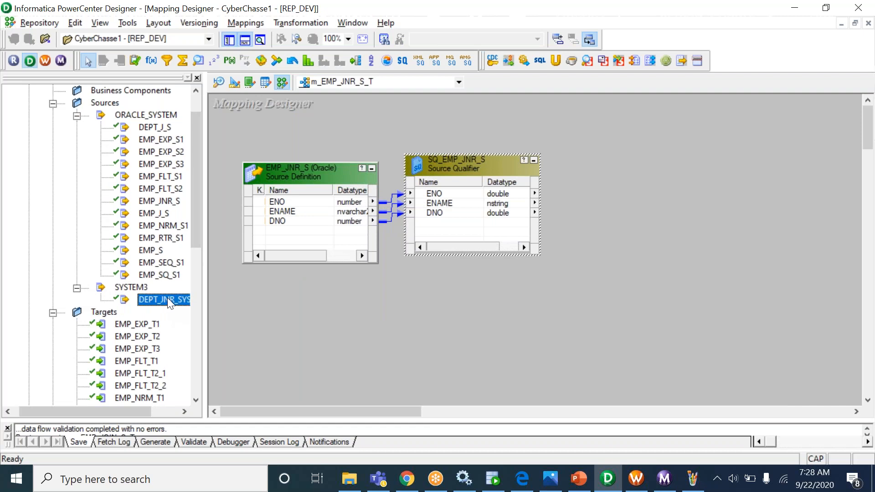
drag(225, 316, 228, 317)
- Arrange both sources with their qualifiers side by side, EMP_JNR_S above DEPT_JNR_SYS3
drag(384, 364, 494, 303)
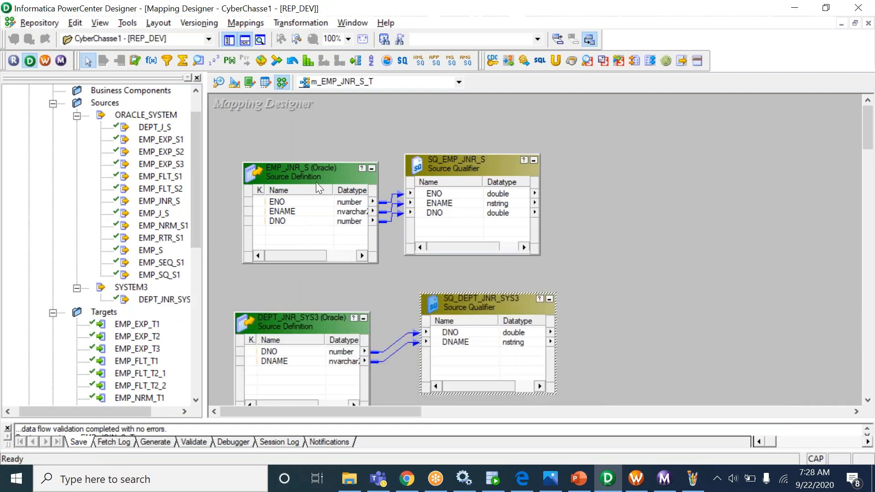
drag(312, 171, 305, 148)
drag(455, 167, 454, 155)
drag(301, 326, 306, 288)
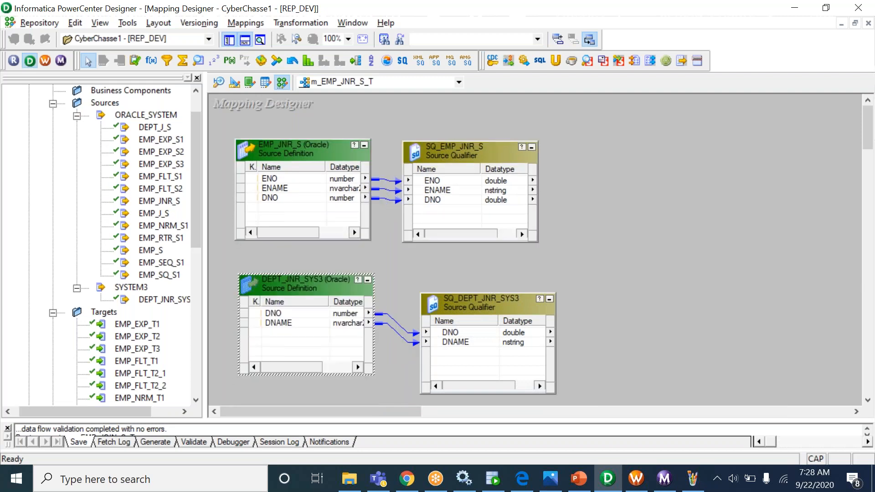
drag(511, 308, 501, 277)
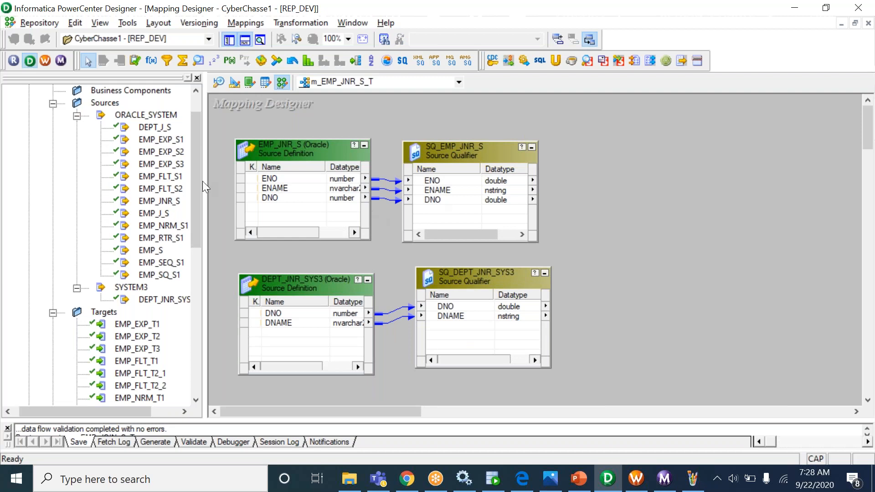
- Drag the E_D_T target onto the right side of the canvas
click(198, 245)
drag(193, 237, 192, 328)
drag(125, 275, 761, 173)
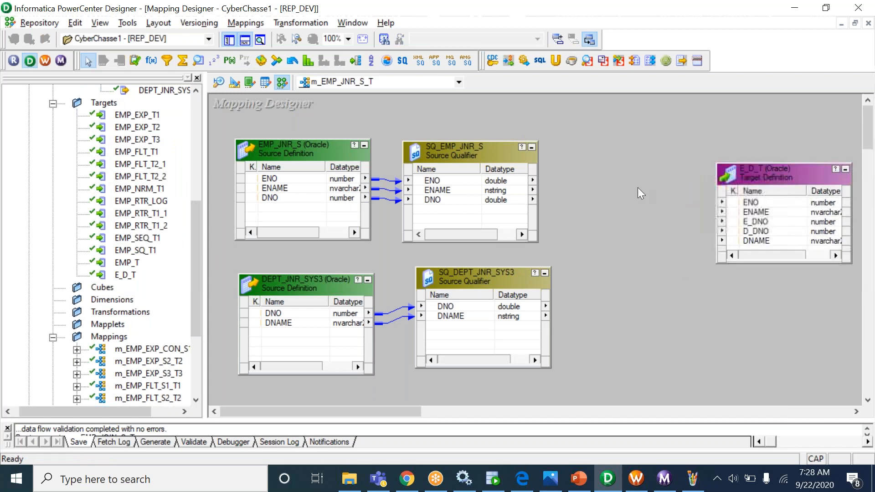
- Create a Joiner transformation named JNR
click(301, 24)
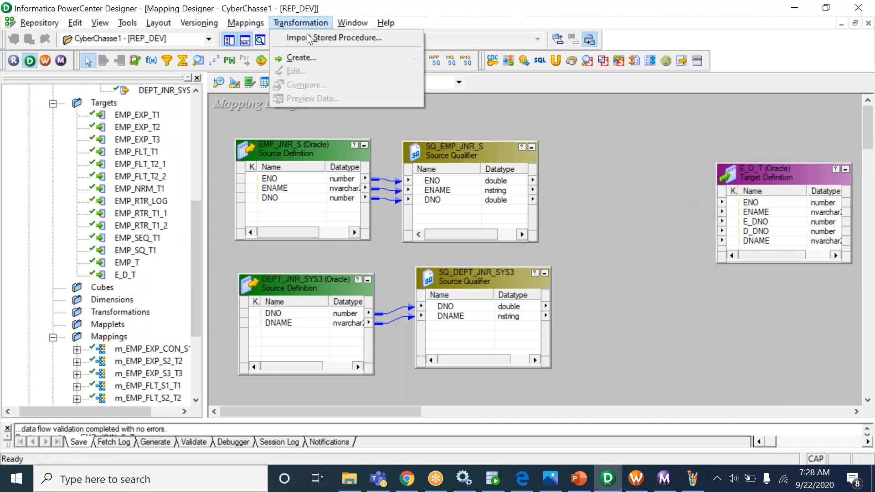
click(327, 59)
click(570, 238)
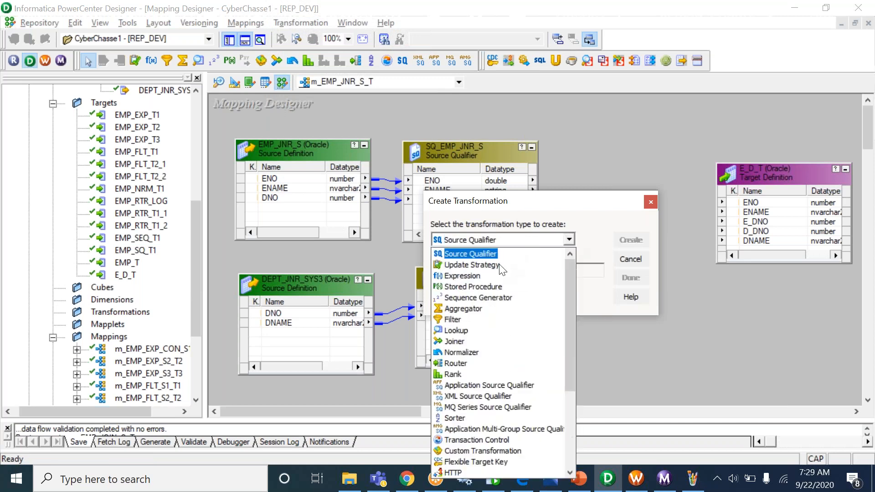
click(492, 344)
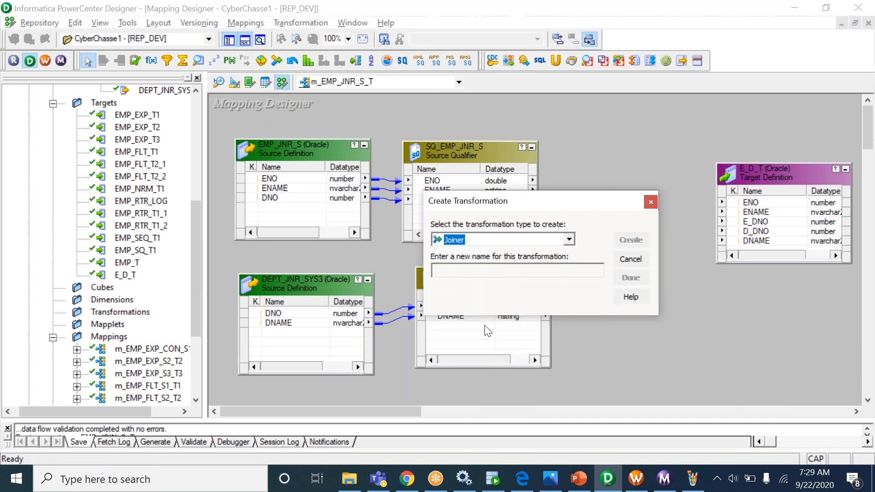
text(JNR)
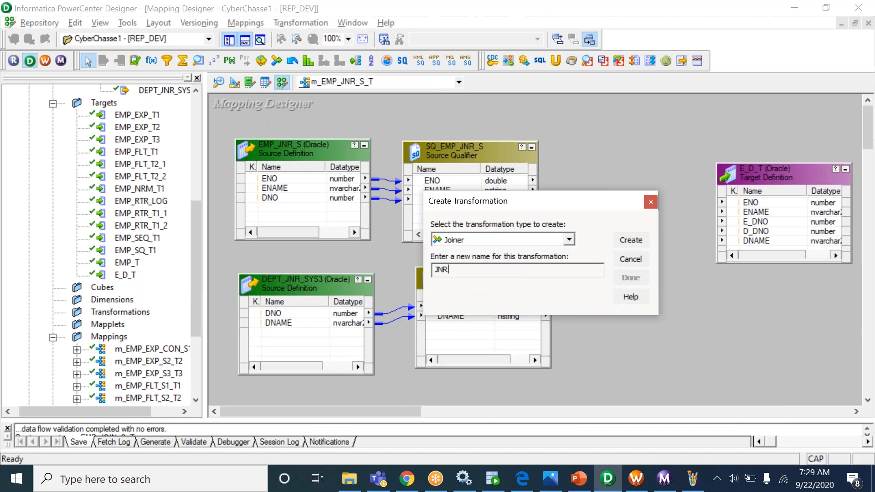
click(630, 241)
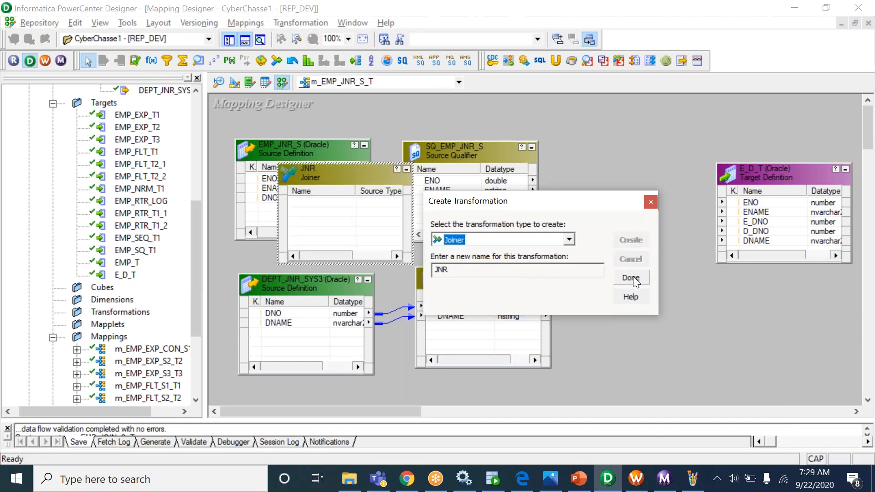
click(631, 278)
- Place JNR left of E_D_T, make it taller, and nudge SQ_DEPT_JNR_SYS3
drag(321, 177, 607, 168)
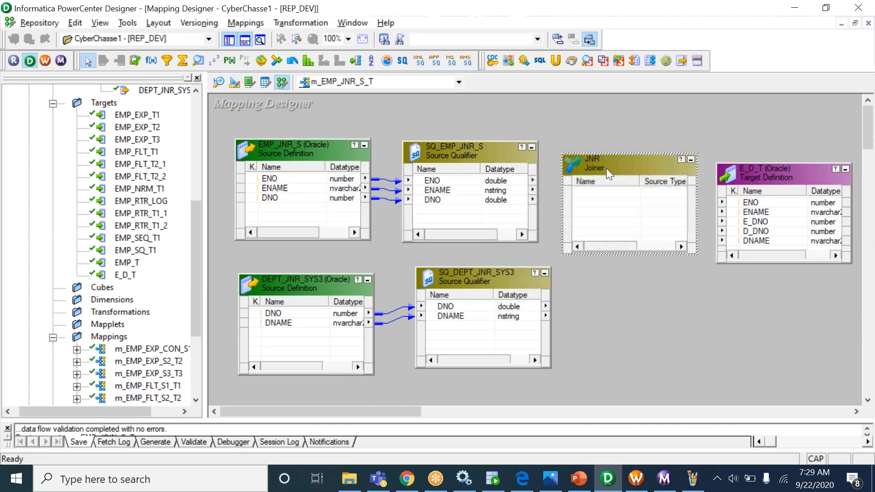
drag(623, 255, 642, 325)
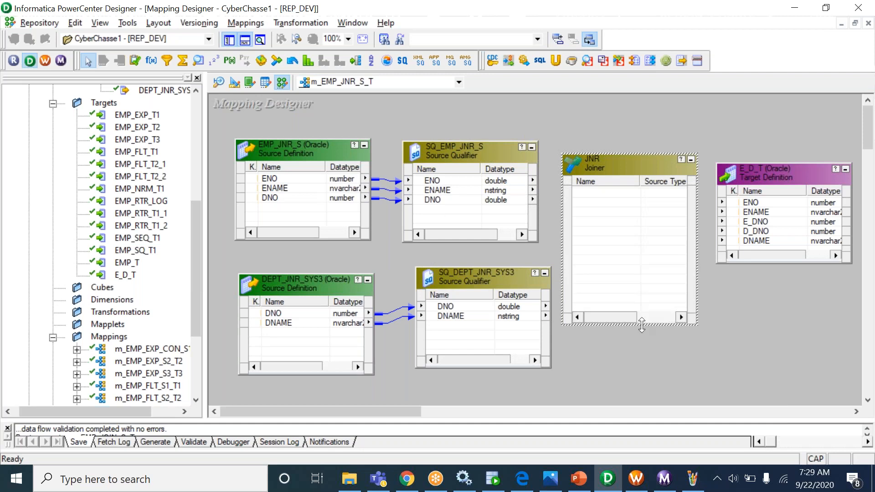
drag(497, 282, 486, 286)
click(693, 478)
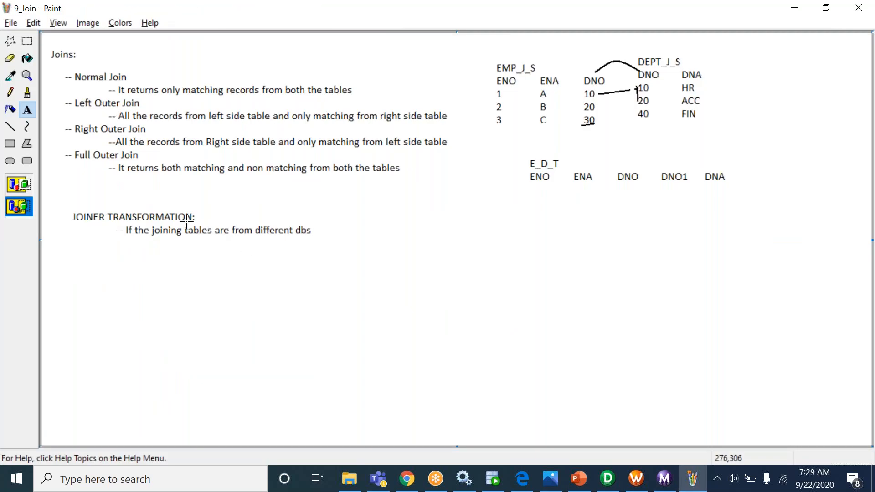
- Write '1. Create JNR transformation' and '2. Decide Master and Detail tables from' in a text box
drag(209, 266, 475, 411)
text(1. )
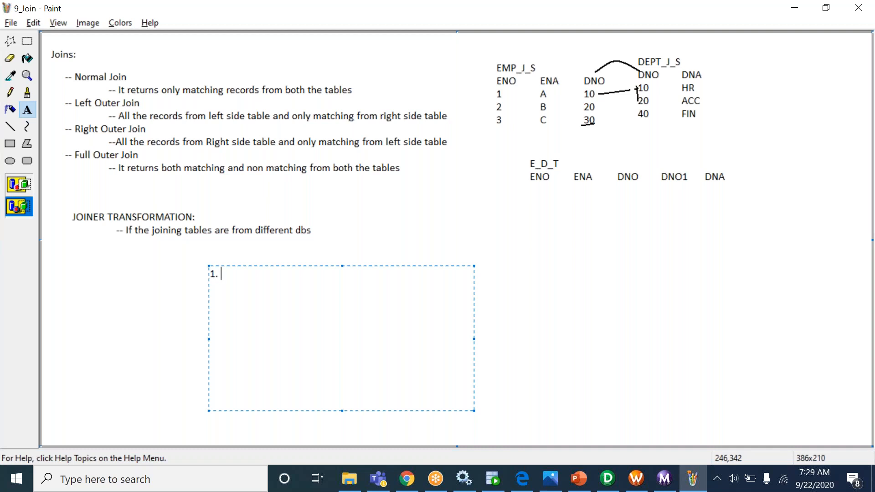
text(Create JNR transfor)
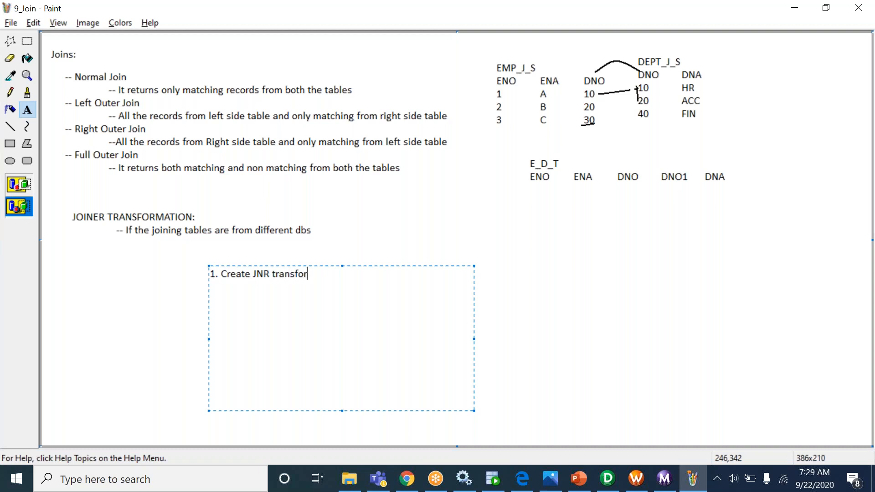
text(mation2. Decide Mas)
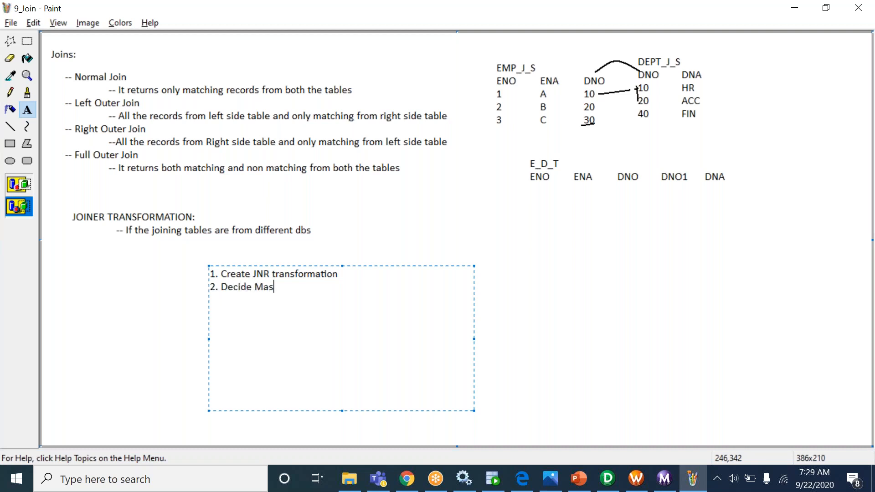
text(ter and T)
key(BackSpace)
text(Detail )
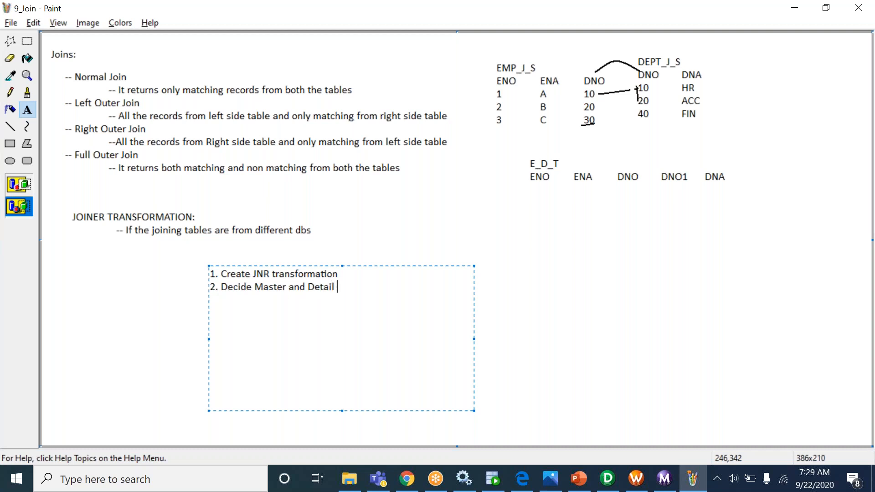
text(tables from)
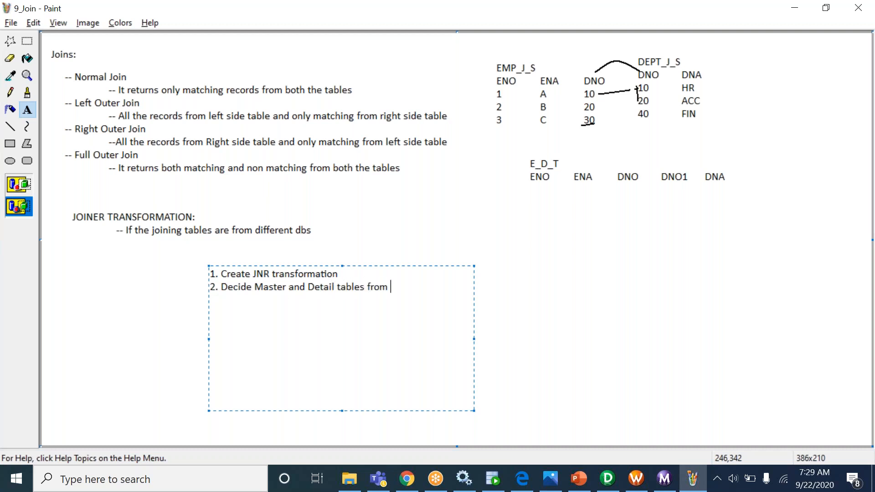
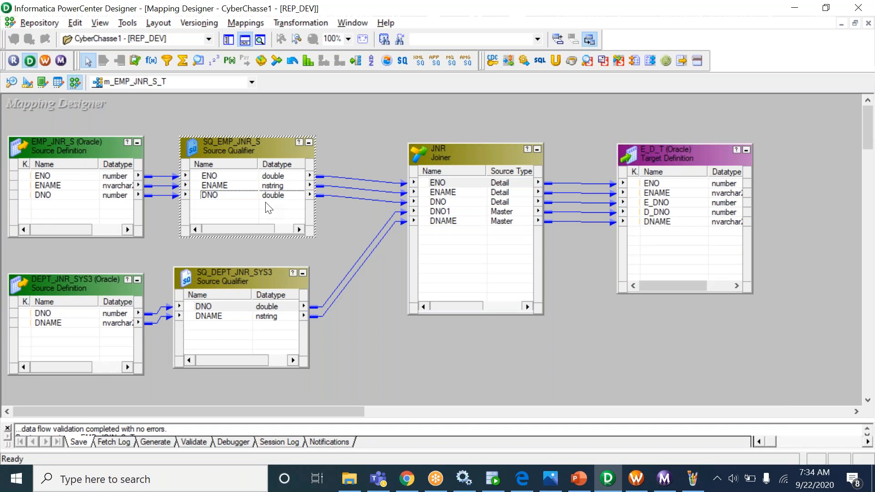
- Select the ENAME port in SQ_EMP_JNR_S and the DNO detail port in JNR
click(249, 187)
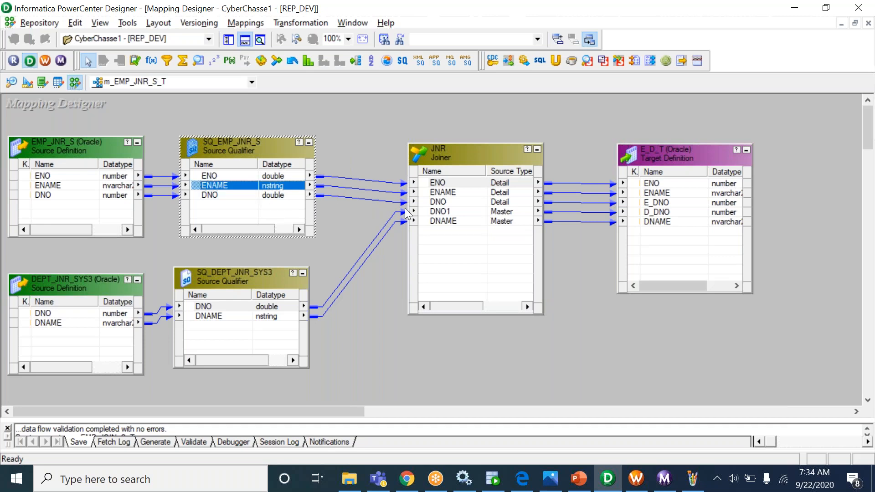
click(433, 204)
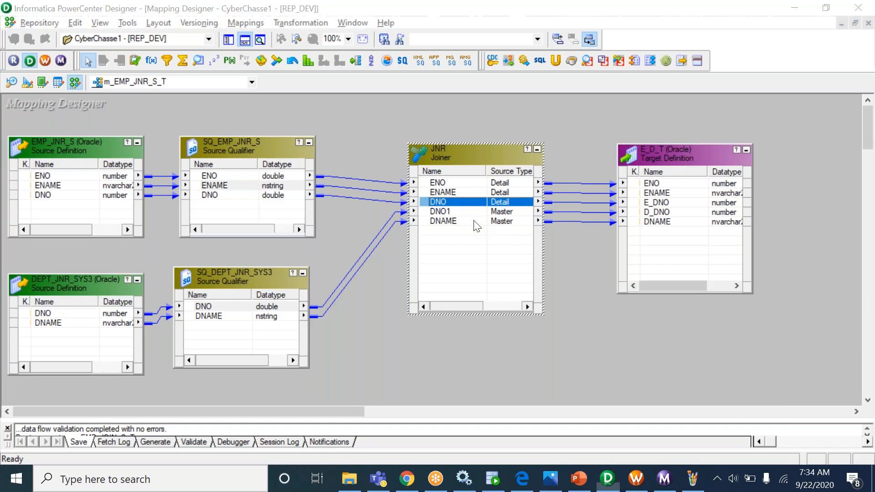
key(alt+Tab)
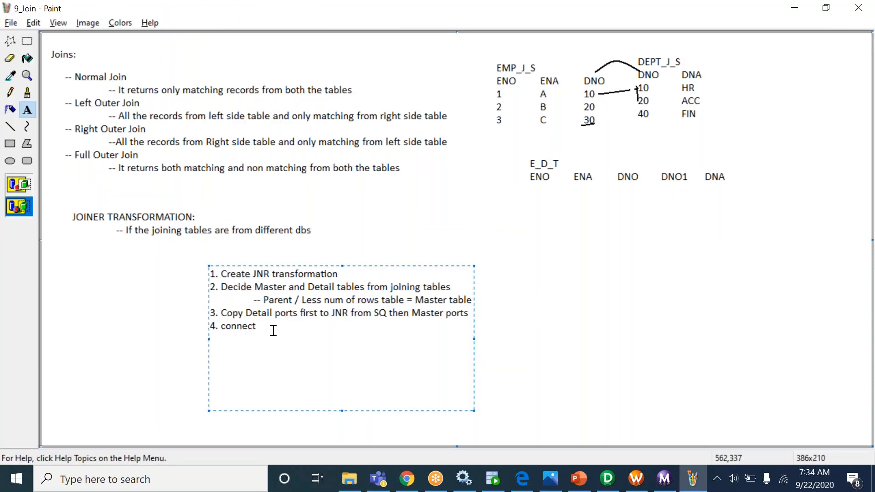
- Finish step 4 as 'connect from JNR to TD' and add '5. Select join type in JNR'
text(from JNR to TD)
key(Return)
text(5. Select)
key(BackSpace)
key(BackSpace)
key(BackSpace)
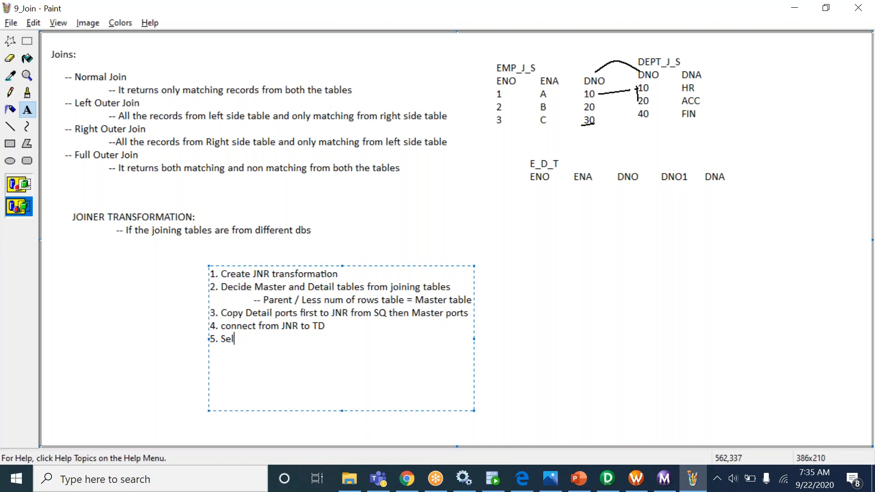
text(ect join type in )
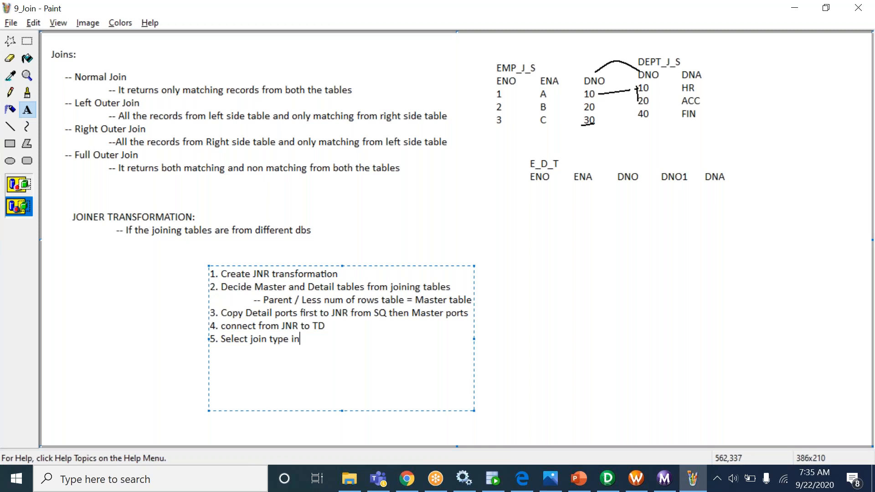
text(JNR)
- Insert 'AND JOIN CONDITION' before 'in JNR' in step 5
drag(222, 339, 342, 356)
click(335, 330)
click(349, 345)
click(290, 340)
text(AND JOIN CONDITION)
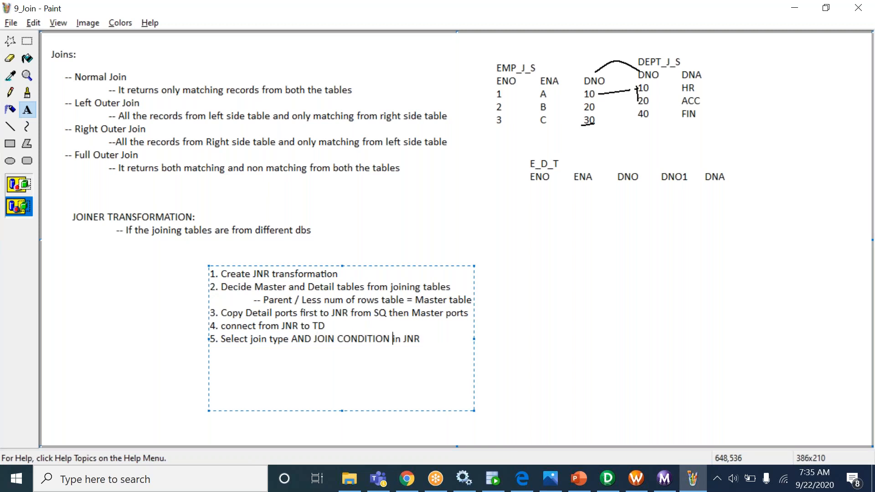
click(607, 479)
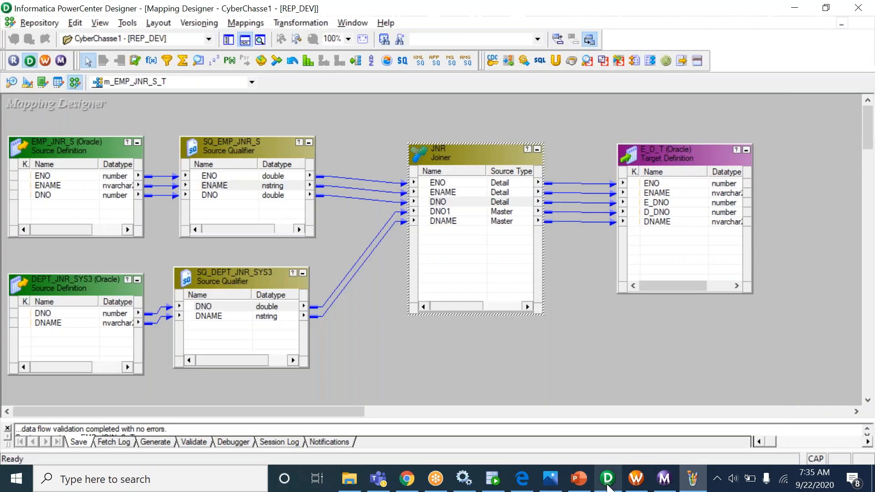
- Add a JNR join condition with master port DNO1 and detail port DNO
double_click(489, 206)
click(317, 129)
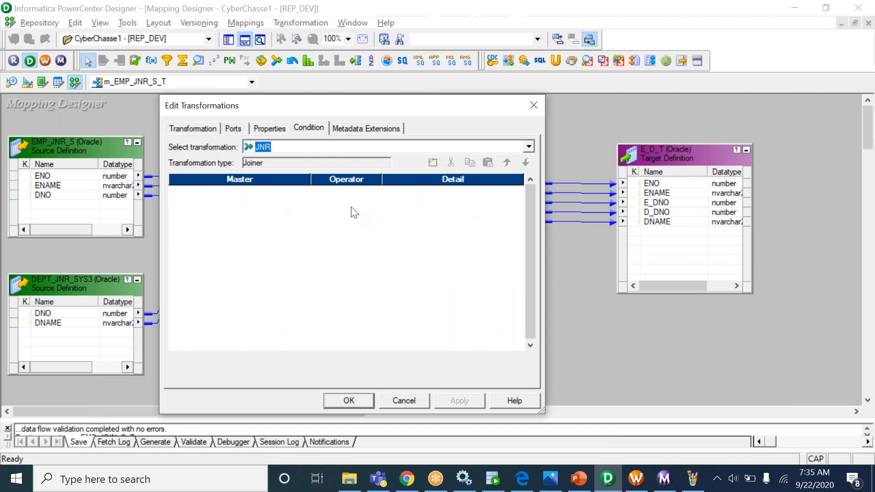
click(436, 164)
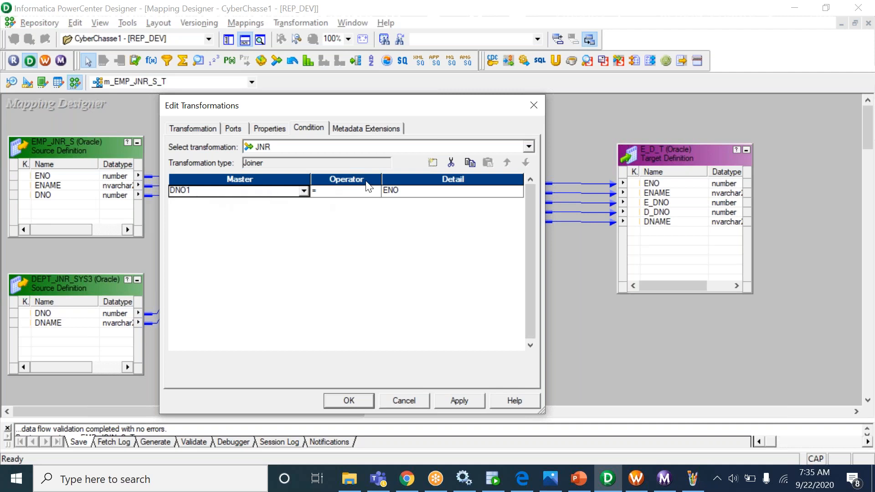
click(416, 190)
click(420, 192)
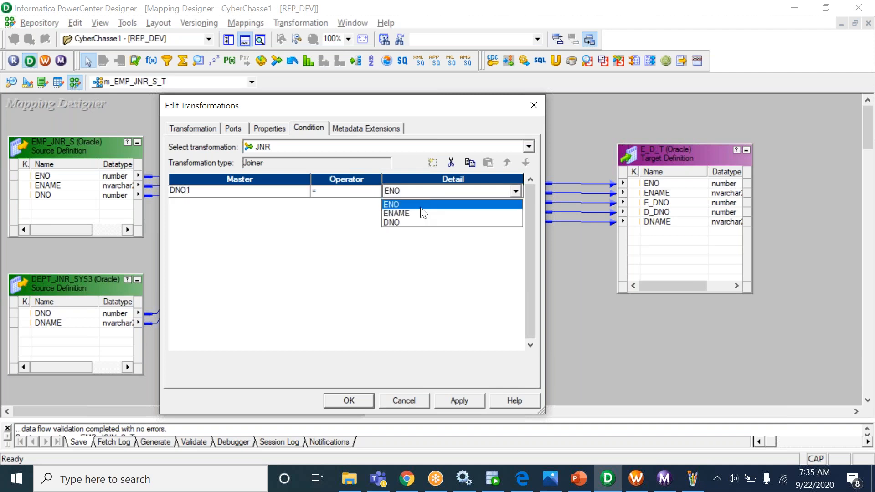
click(418, 222)
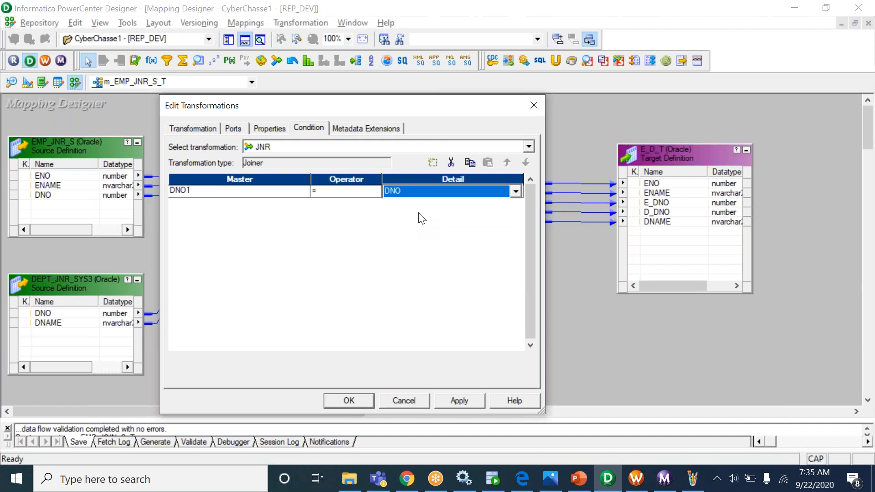
click(242, 191)
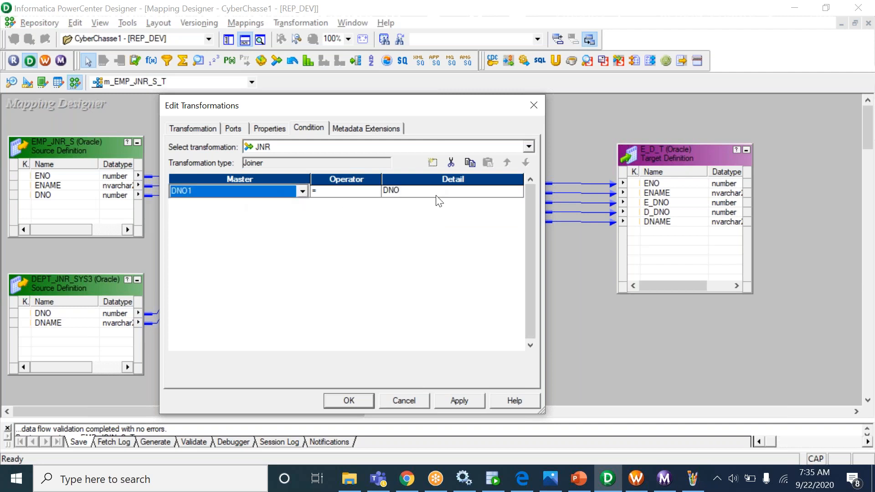
click(343, 203)
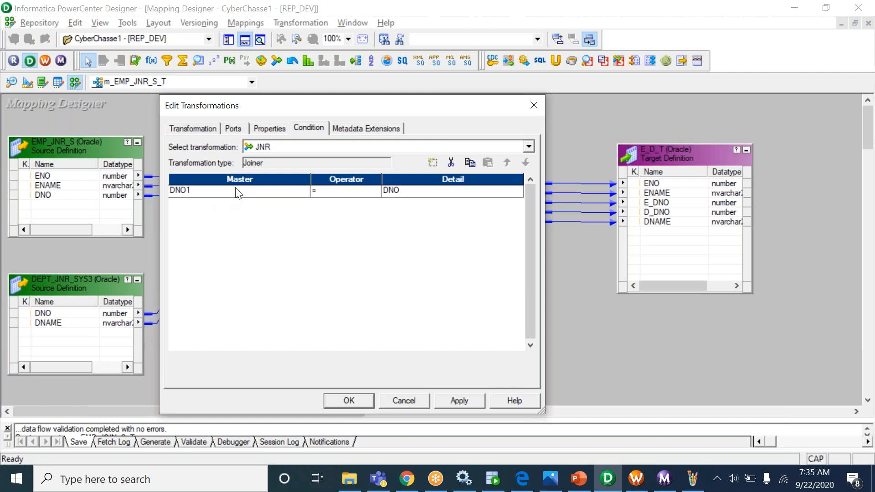
- Recheck the DNO1 = DNO condition ports and move on to the joiner's properties
click(405, 190)
click(406, 190)
click(406, 190)
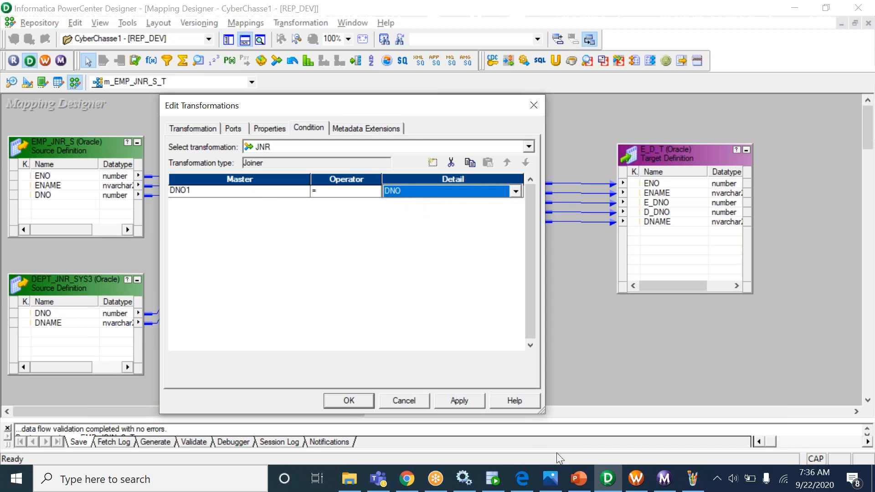
click(692, 479)
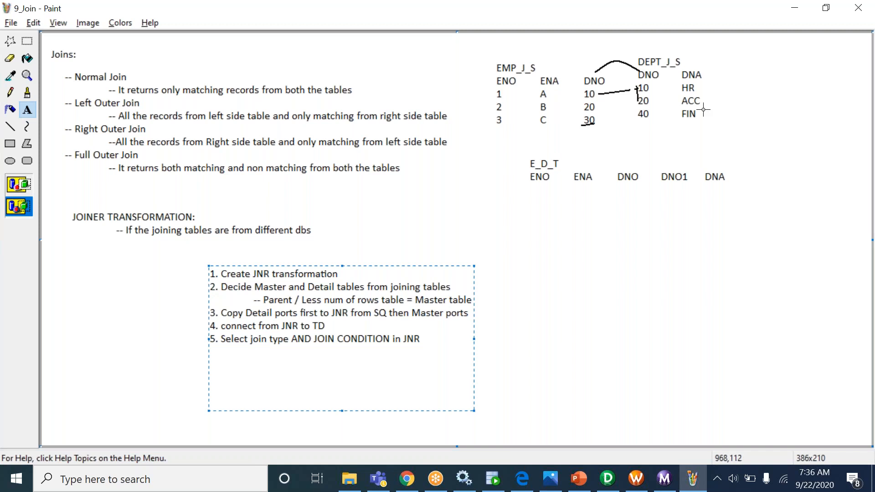
key(alt+Tab)
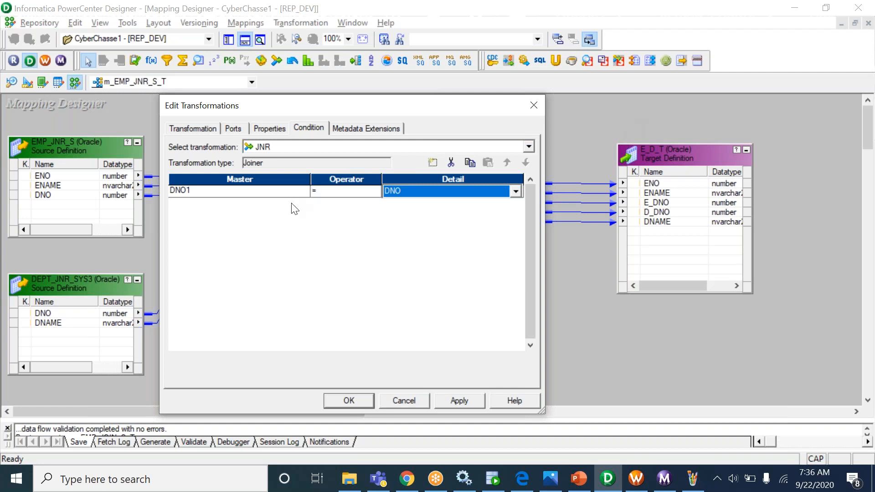
click(279, 194)
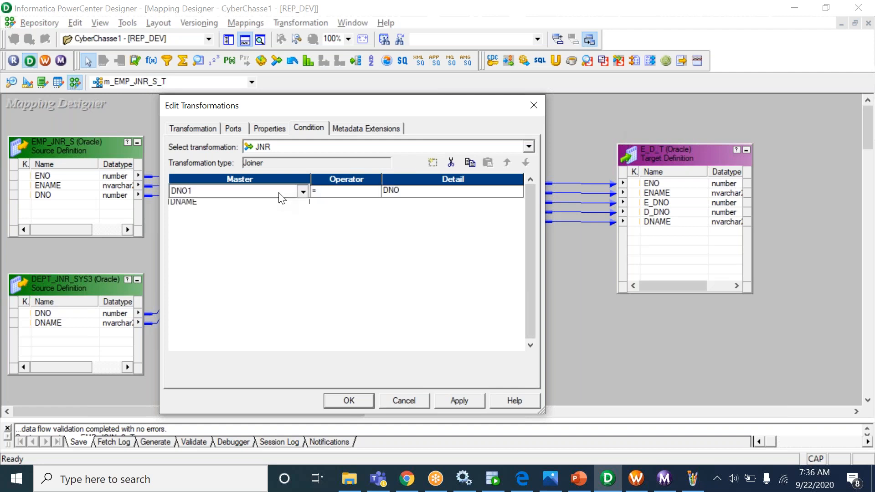
click(278, 192)
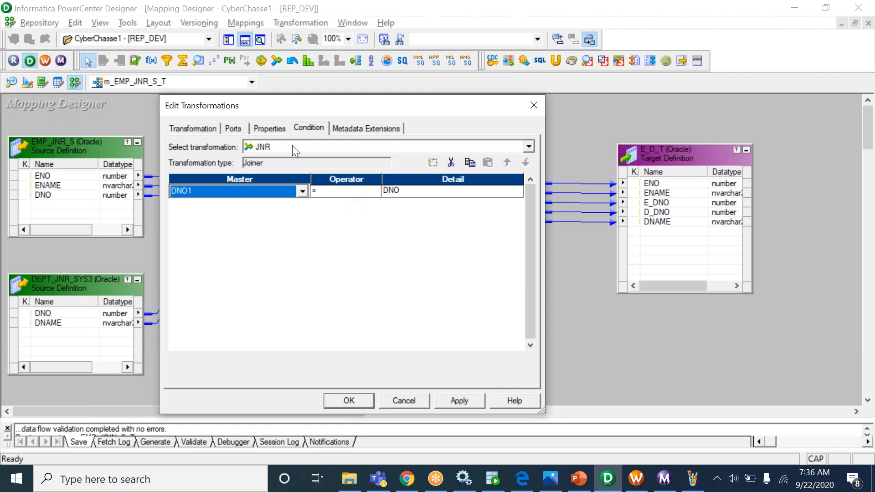
click(276, 130)
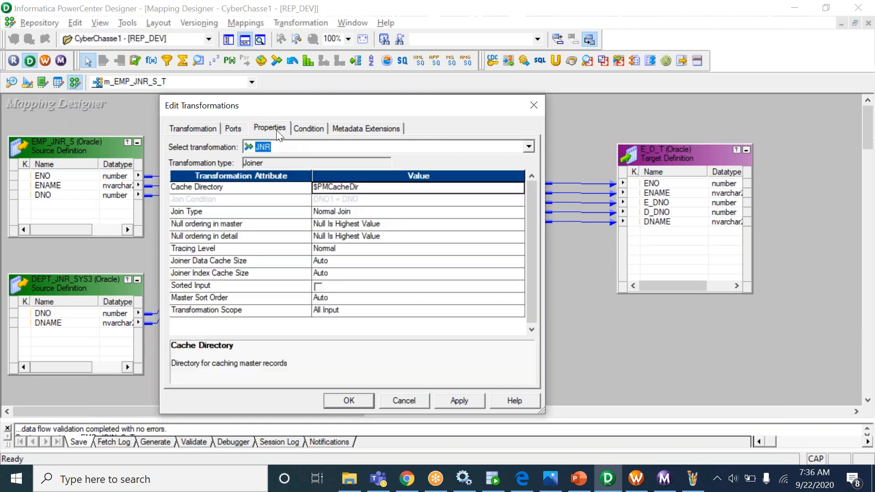
- Review JNR's Join Type options, keep Normal Join, and return to the Paint notes
click(235, 220)
click(226, 214)
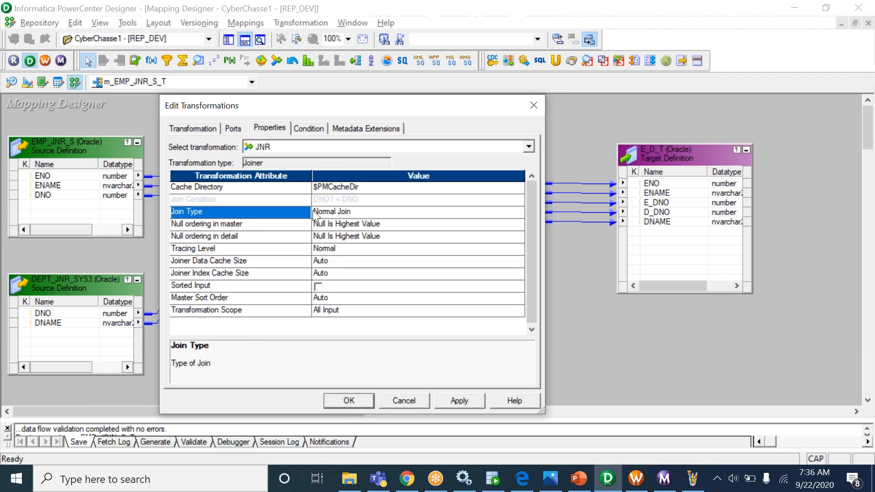
click(338, 212)
click(339, 212)
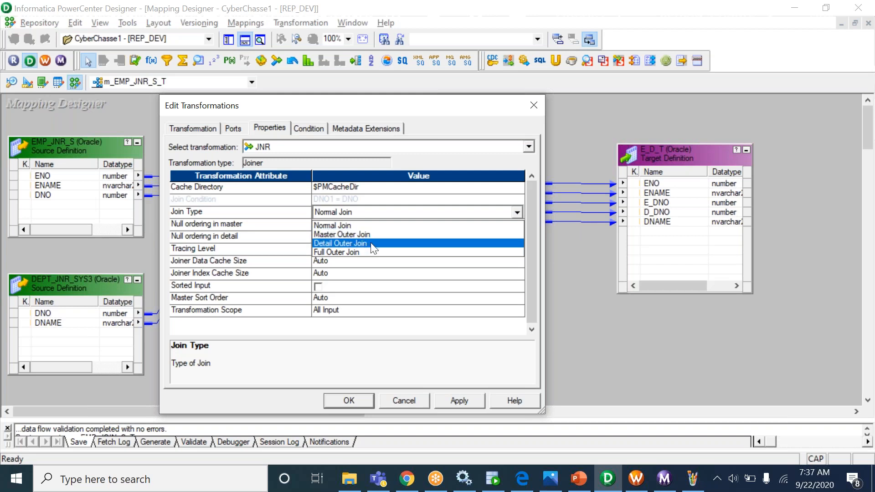
click(377, 393)
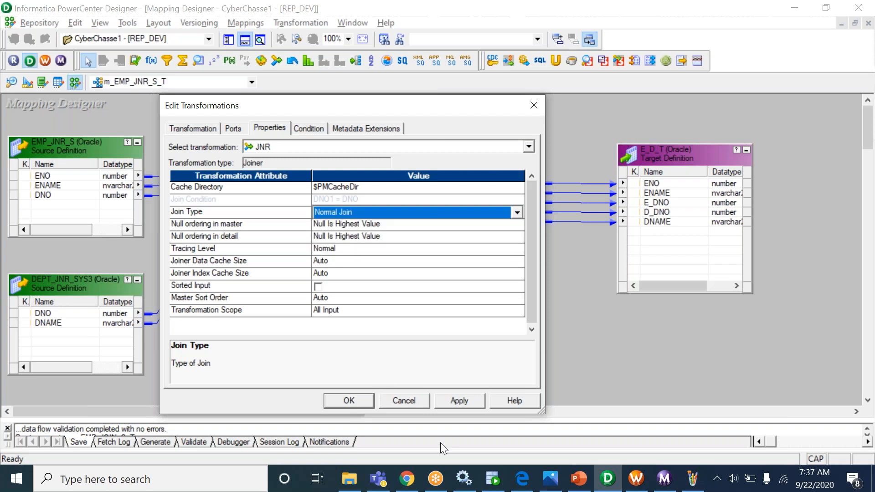
click(692, 479)
click(556, 280)
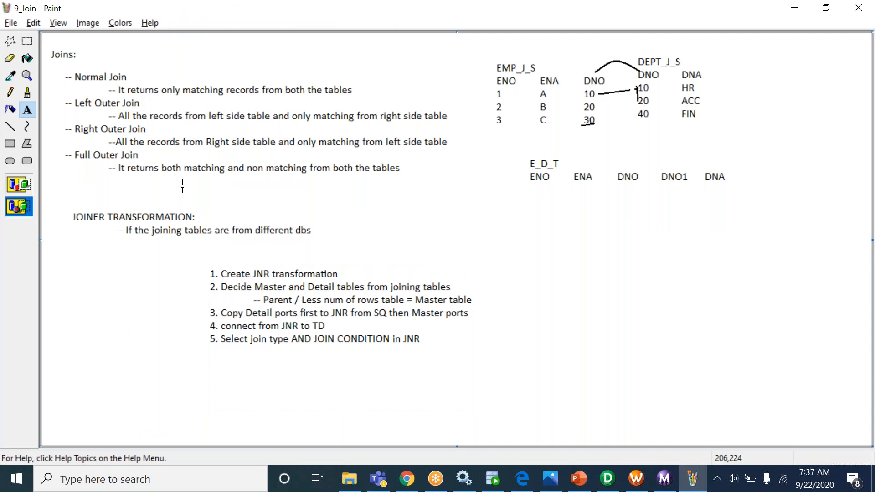
- Move the numbered joiner steps further left in Paint
click(28, 41)
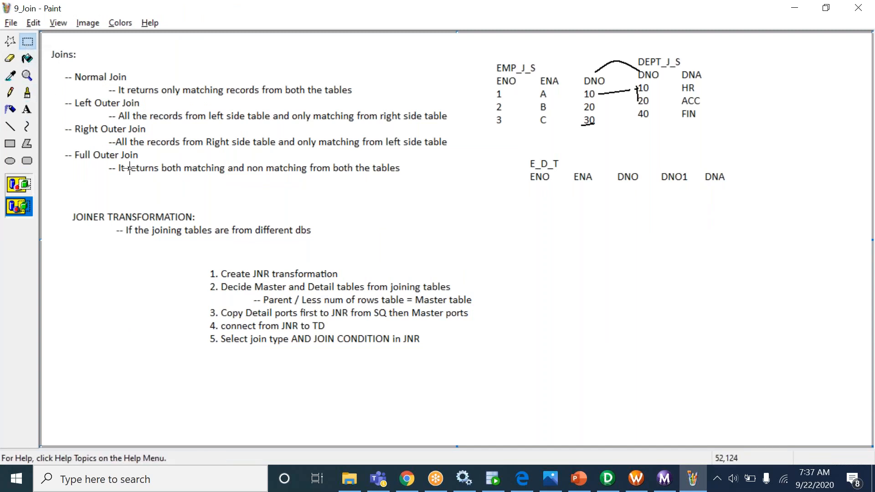
drag(195, 264, 479, 350)
drag(436, 321, 290, 326)
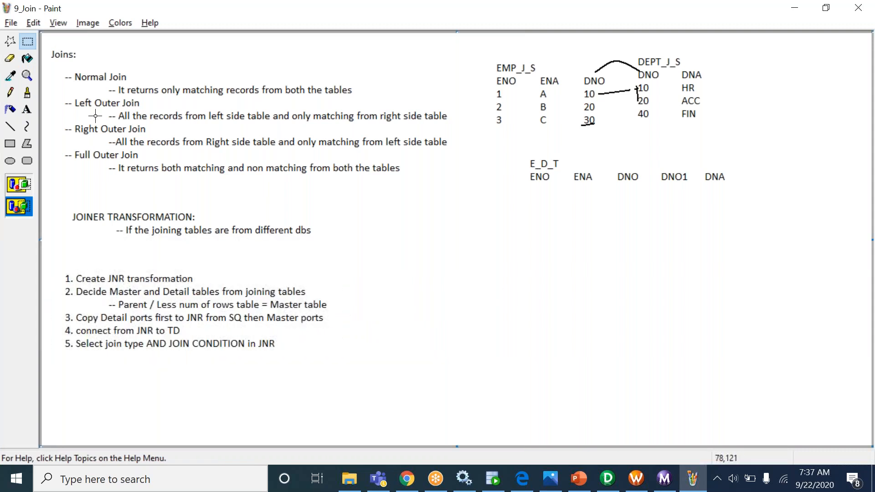
- Copy the Normal Join note and paste it beside the numbered steps
click(27, 110)
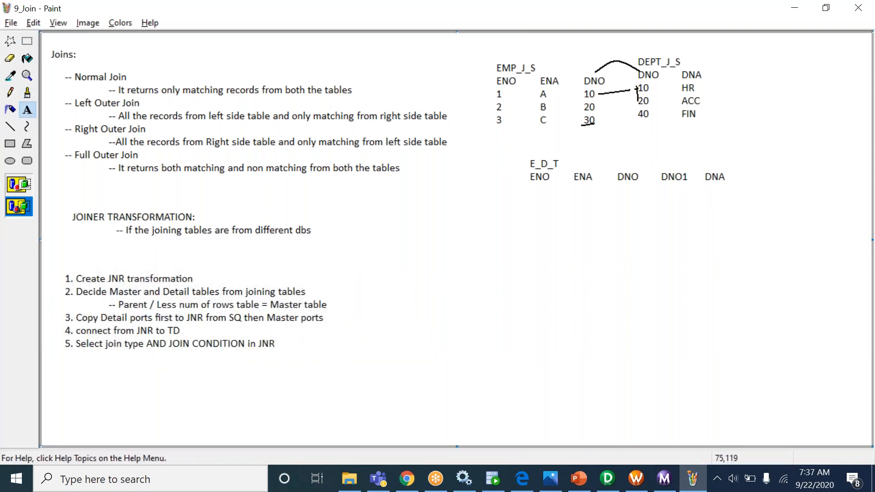
click(27, 41)
drag(61, 67, 367, 98)
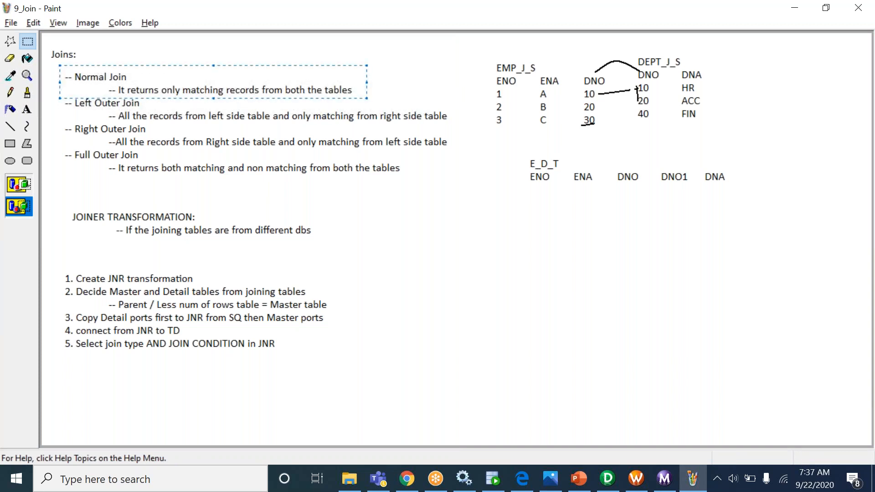
key(ctrl+c)
key(ctrl+v)
drag(172, 39, 528, 266)
click(498, 322)
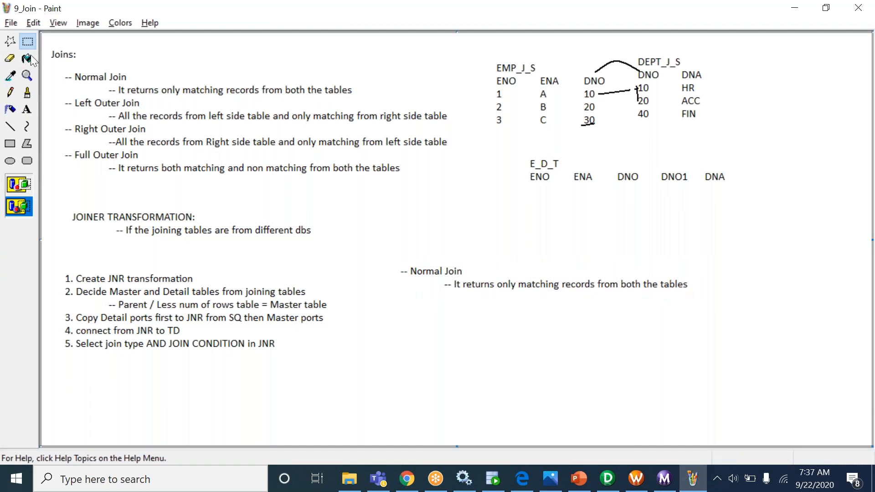
- Add a text box below the copy starting '-- Master Outer J'
click(27, 110)
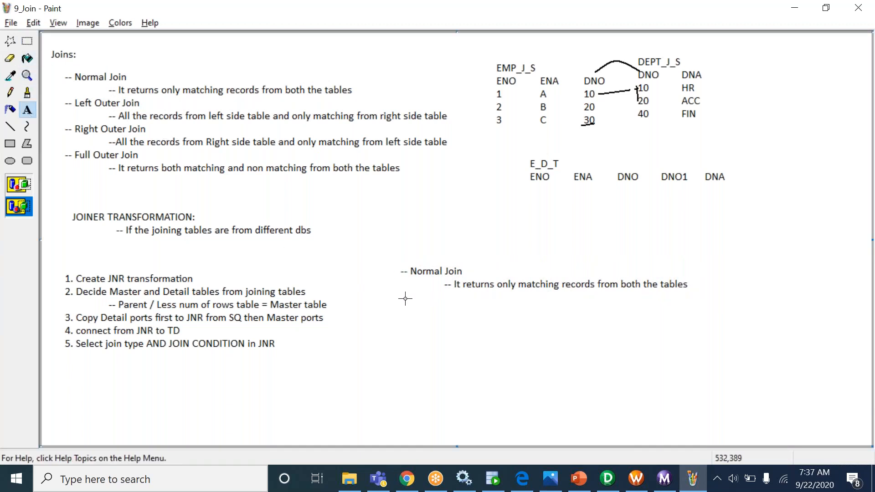
drag(397, 299, 811, 406)
text(-- Mas)
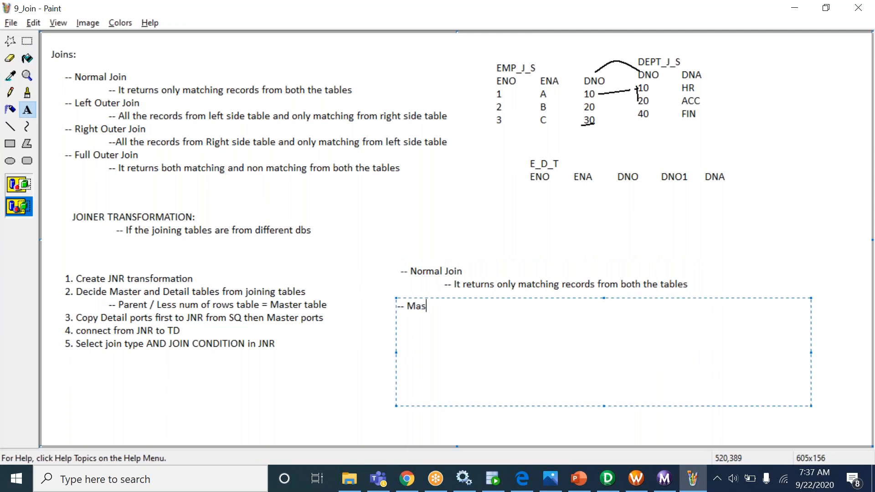
text(ter Outer J)
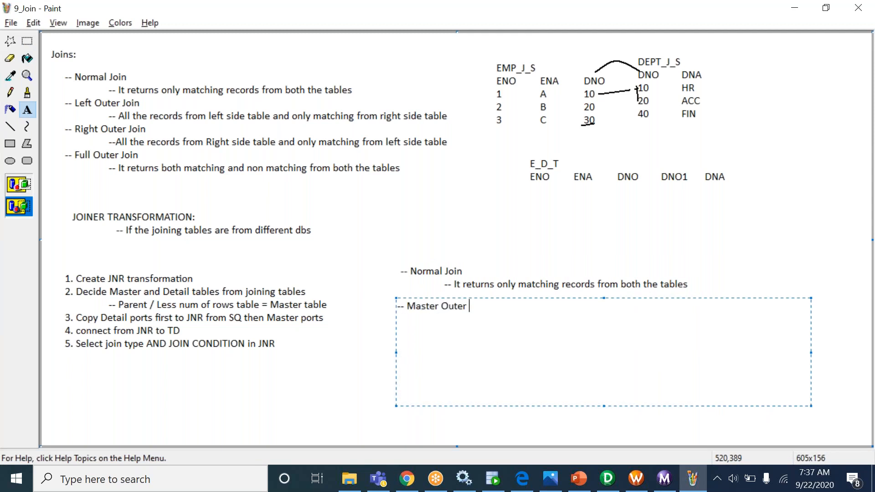
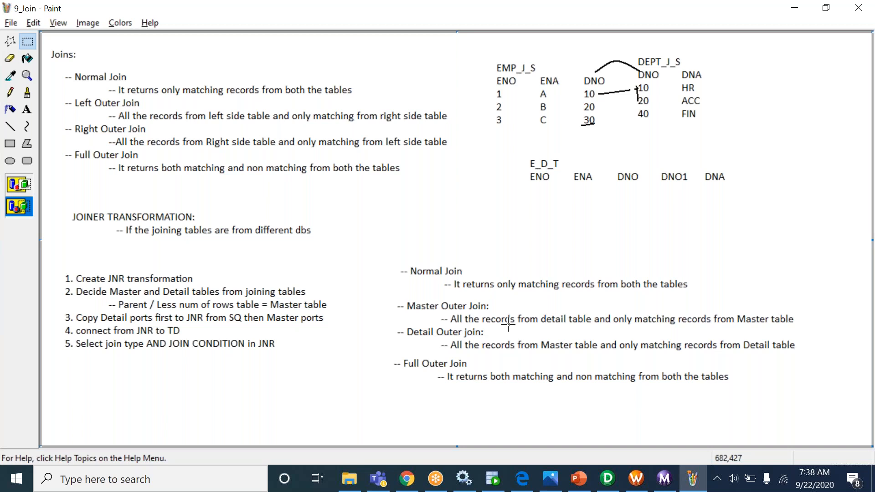
- Confirm the joiner with Normal Join and save the m_EMP_JNR_S_T mapping to the repository
click(608, 478)
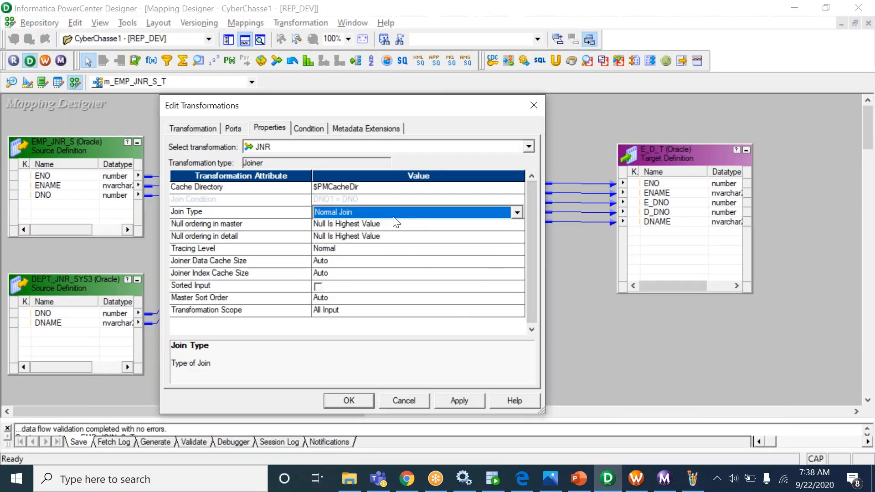
click(350, 403)
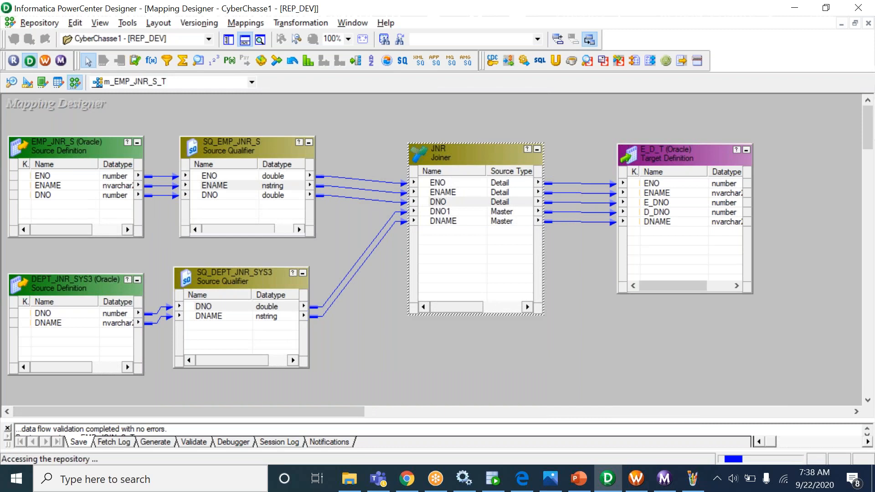
key(ctrl+s)
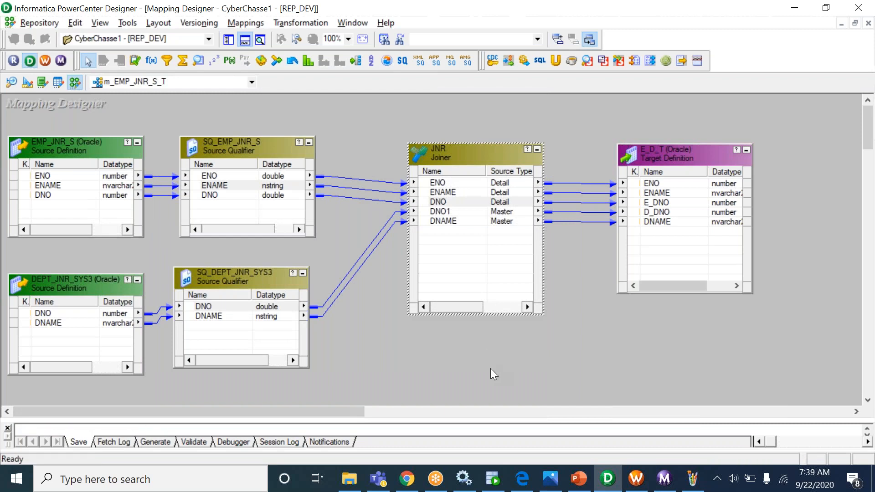
click(637, 478)
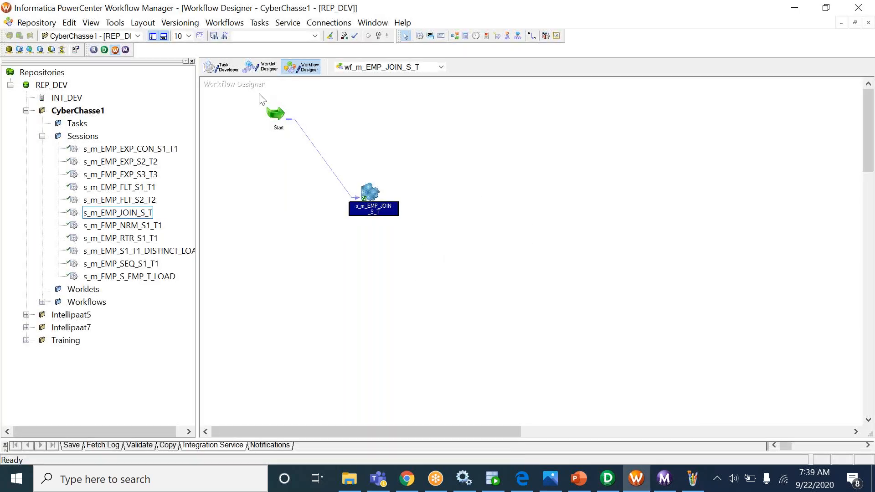
- Clear the existing task from the Task Developer workspace
click(217, 66)
right_click(366, 114)
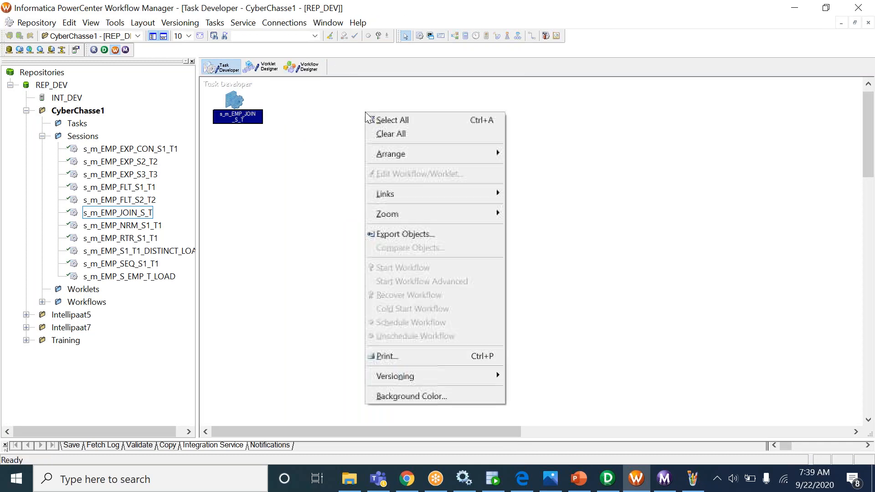
click(403, 136)
- Create a new session task named s_m_EMP_JNR_S_T
click(215, 22)
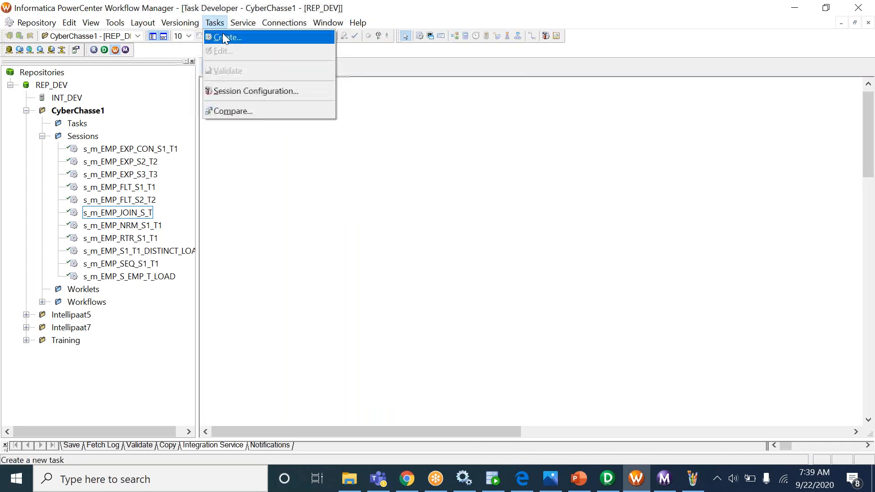
click(221, 35)
click(452, 272)
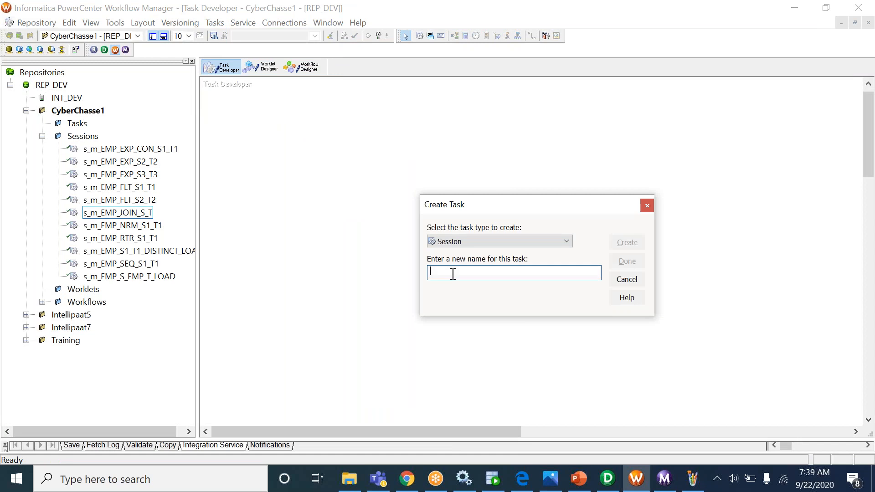
text(s_m_)
key(Caps_Lock)
text(EMP_JNR_S_T)
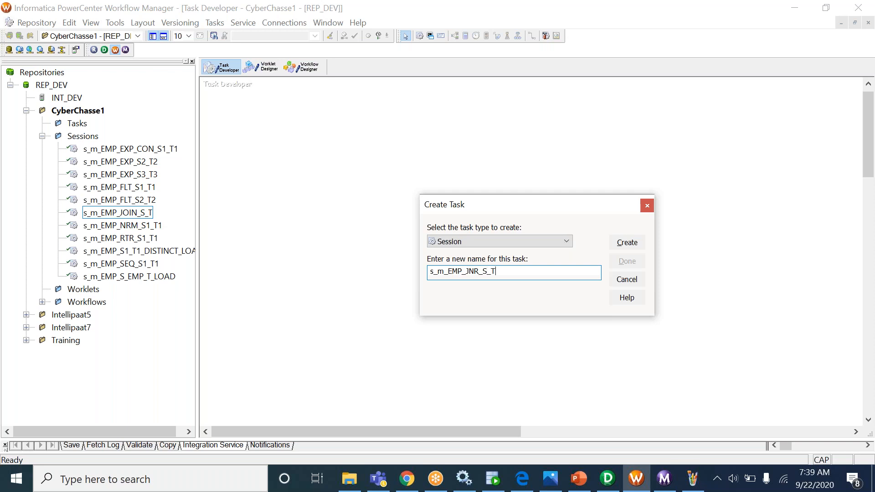
drag(439, 271, 575, 277)
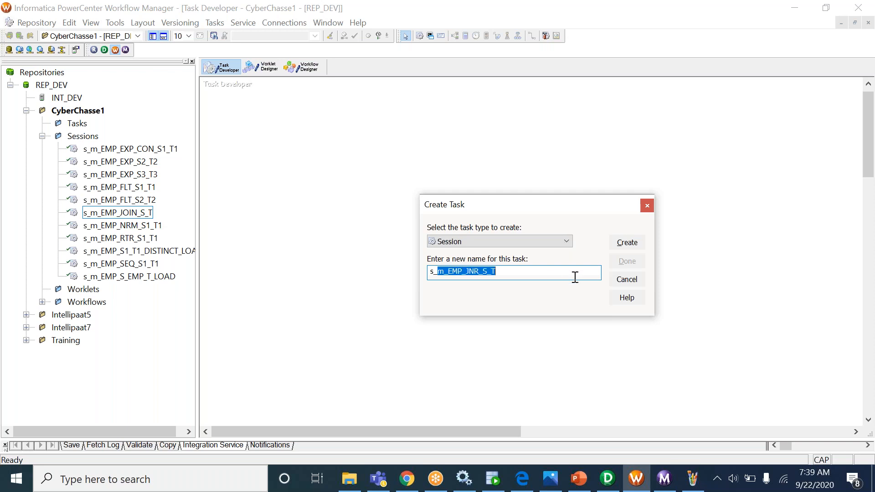
click(625, 246)
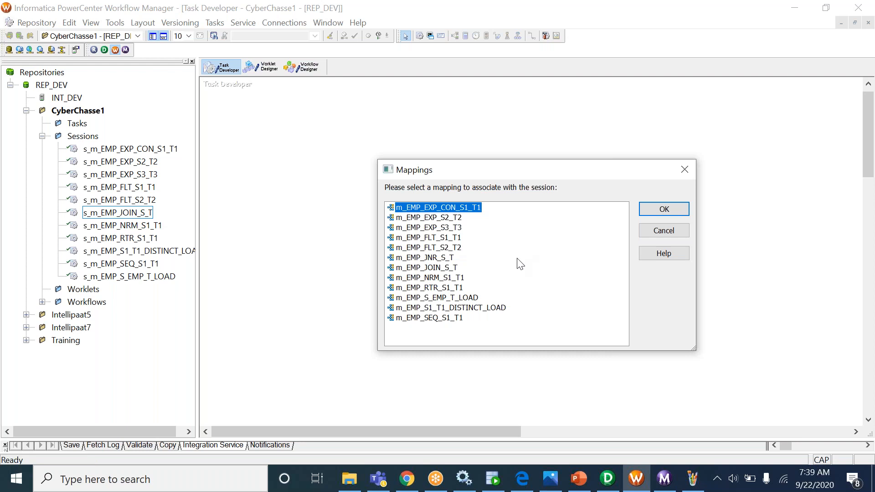
- Assign the m_EMP_JNR_S_T mapping to the session and finish task creation
click(436, 269)
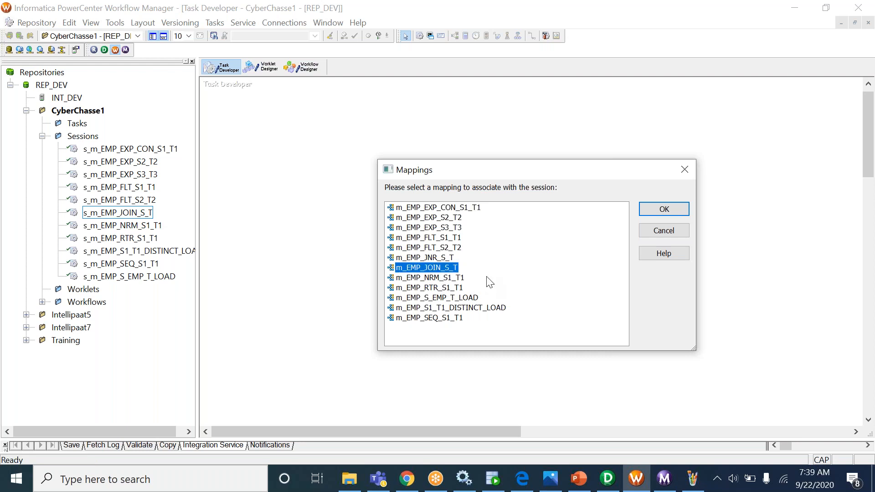
click(434, 259)
click(664, 210)
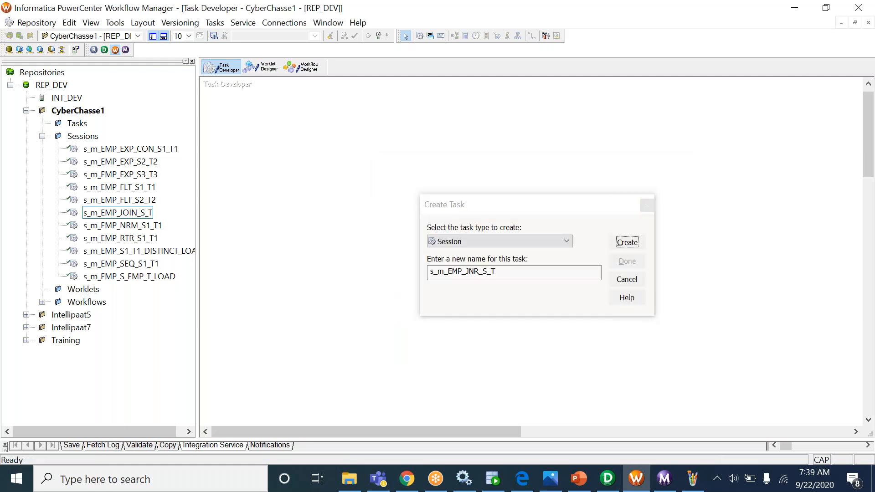
click(626, 260)
click(302, 66)
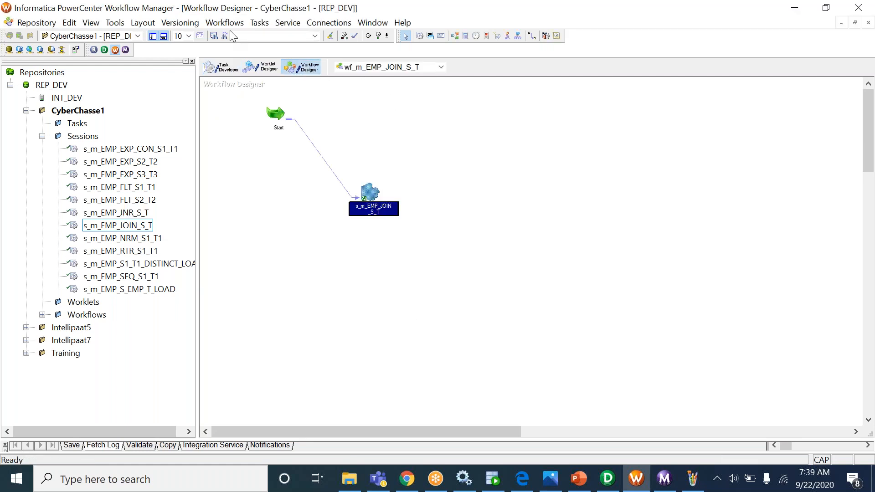
- Create a new workflow named wf_m_EMP_JNR_S_T
click(225, 23)
click(227, 36)
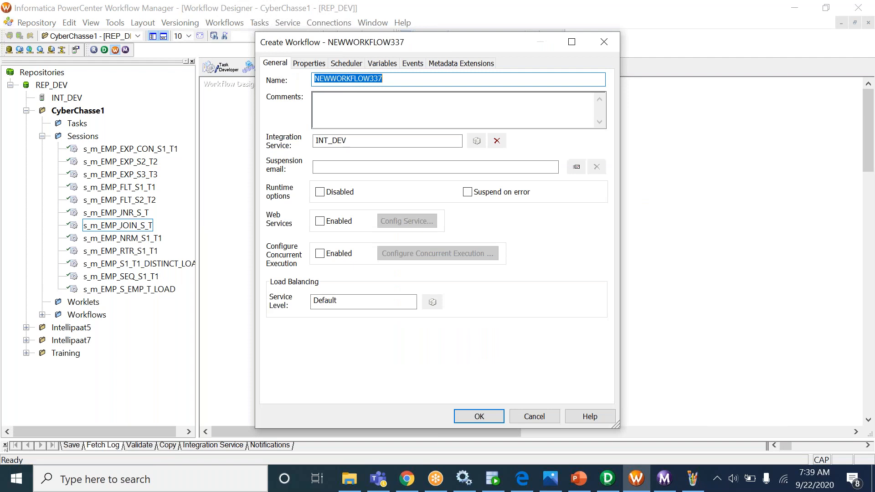
text(WF_)
text(m_EMP_JOIN_S_T)
key(ctrl+a)
key(BackSpace)
text(wf_m_EMP_JNR_S_T)
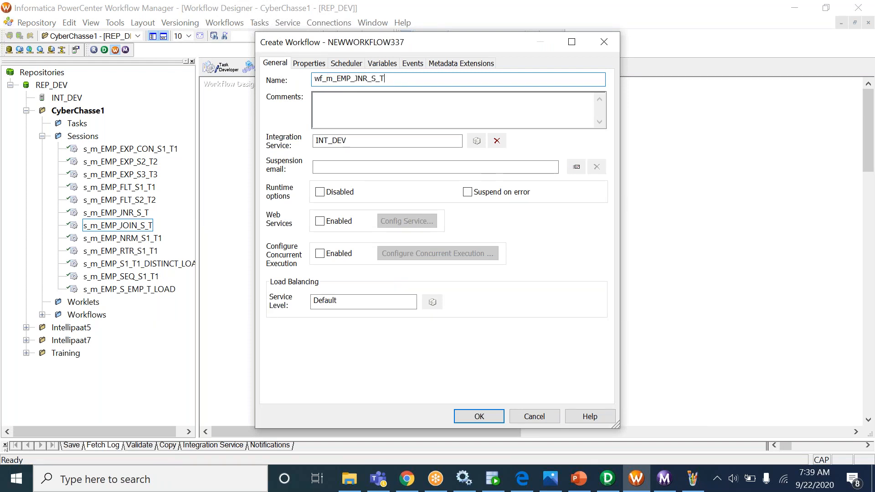
key(Return)
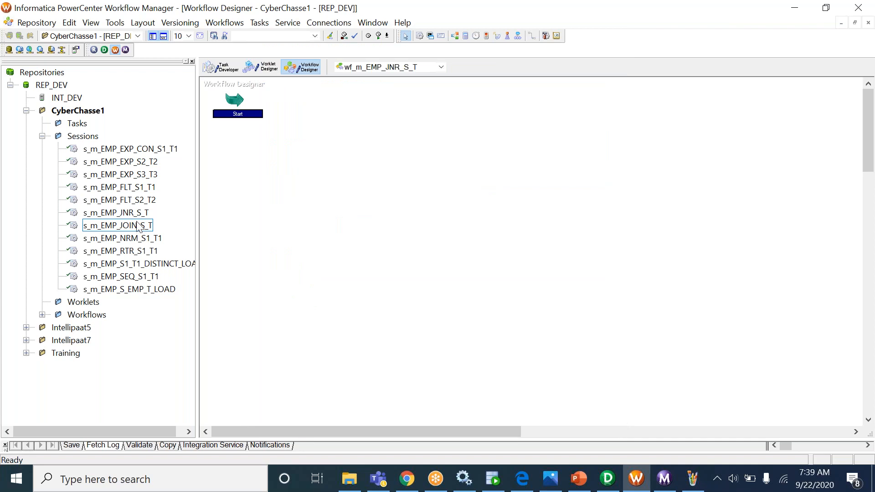
- Place the s_m_EMP_JNR_S_T session in the workflow and link Start to it
drag(130, 214, 322, 170)
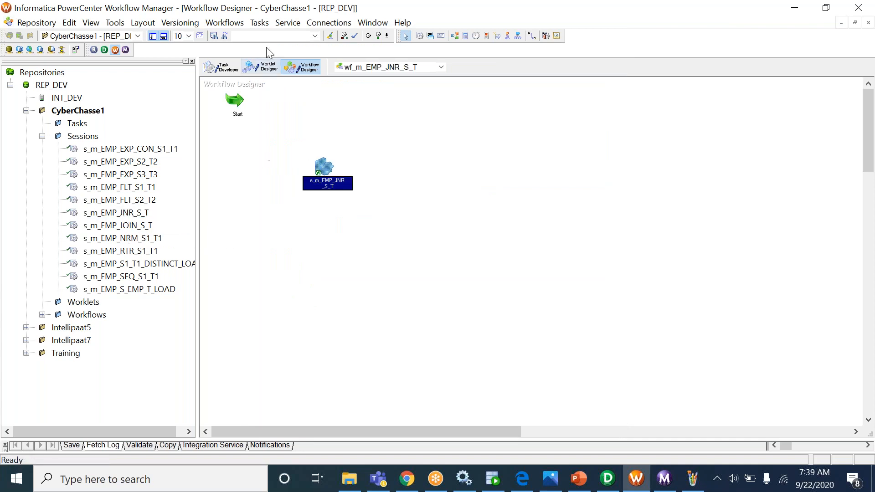
click(260, 23)
click(286, 102)
click(235, 100)
drag(235, 100, 317, 170)
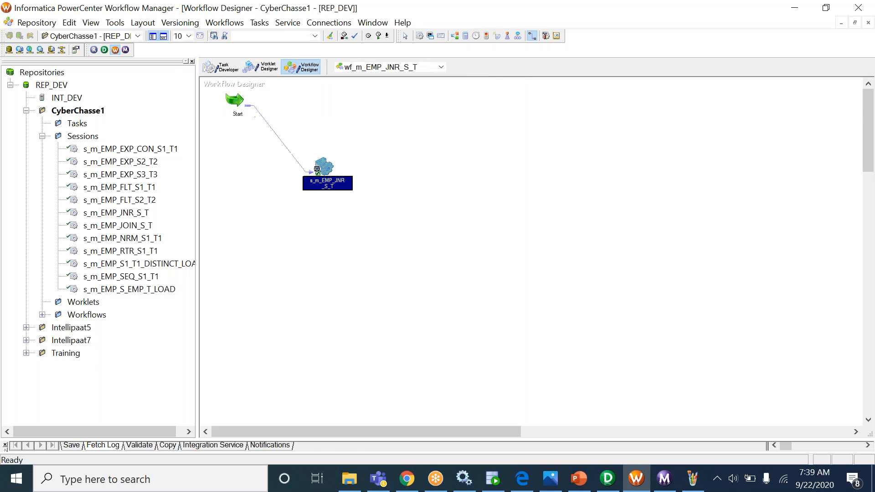
click(221, 67)
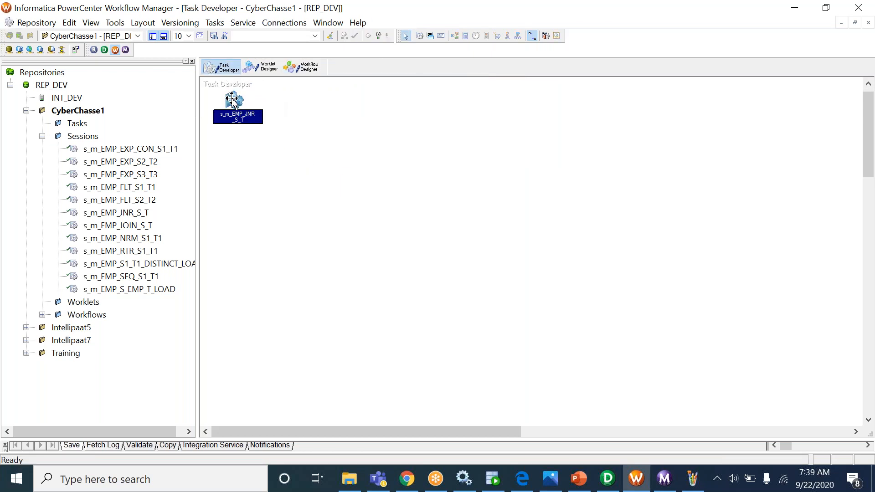
- Open the s_m_EMP_JNR_S_T session's mapping connections, briefly checking the mapping in Designer
double_click(233, 102)
click(206, 114)
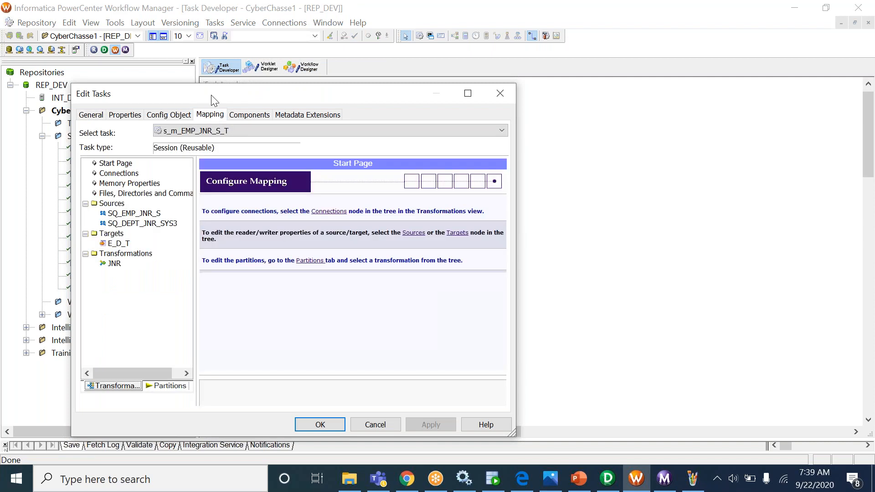
double_click(212, 96)
click(212, 96)
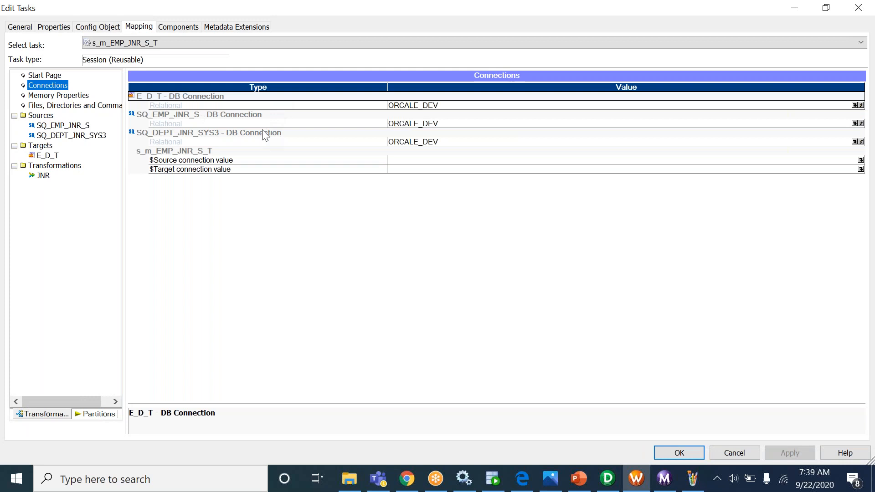
click(607, 479)
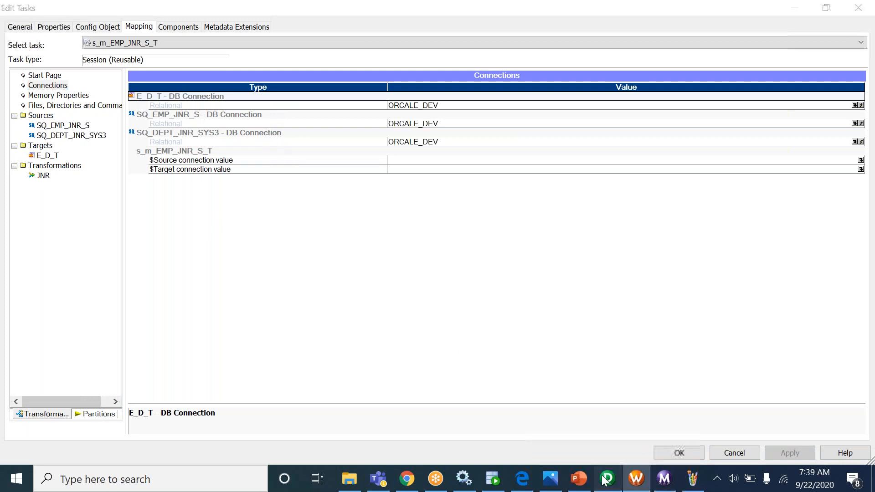
key(alt+Tab)
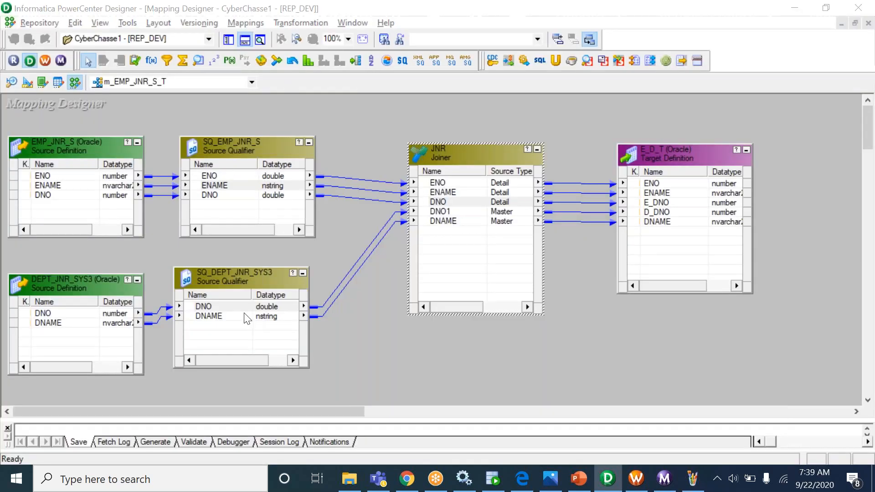
- Inspect the SQ_DEPT_JNR_SYS3 connection value, then close the session settings
click(433, 133)
click(430, 126)
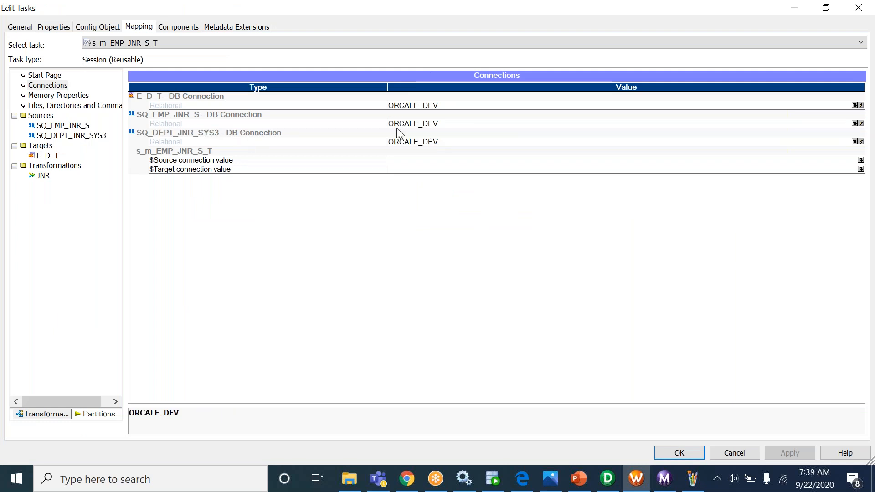
click(198, 134)
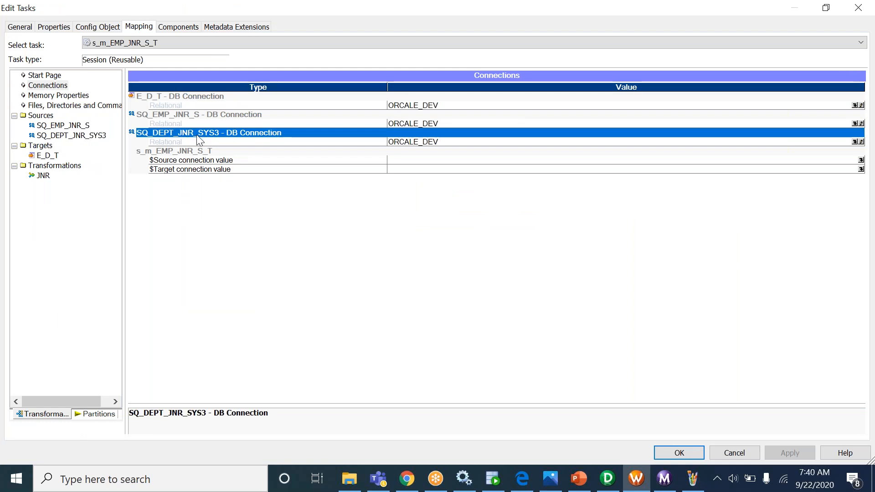
click(410, 142)
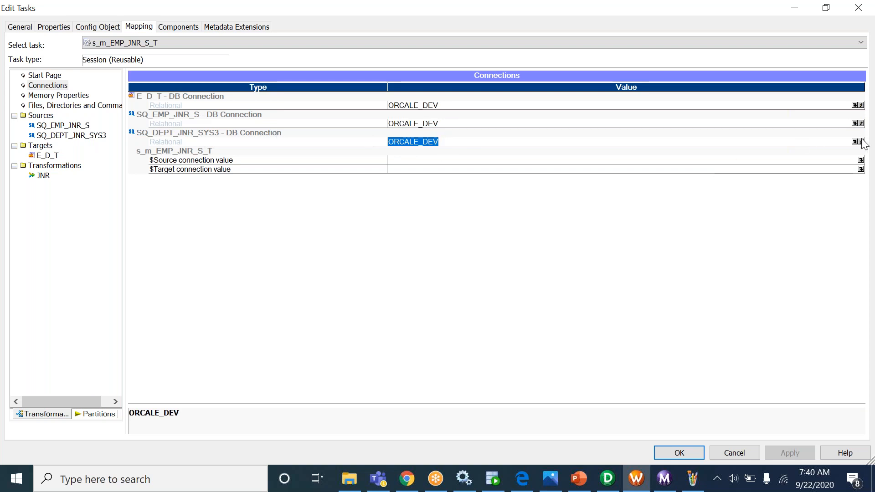
click(319, 137)
click(434, 144)
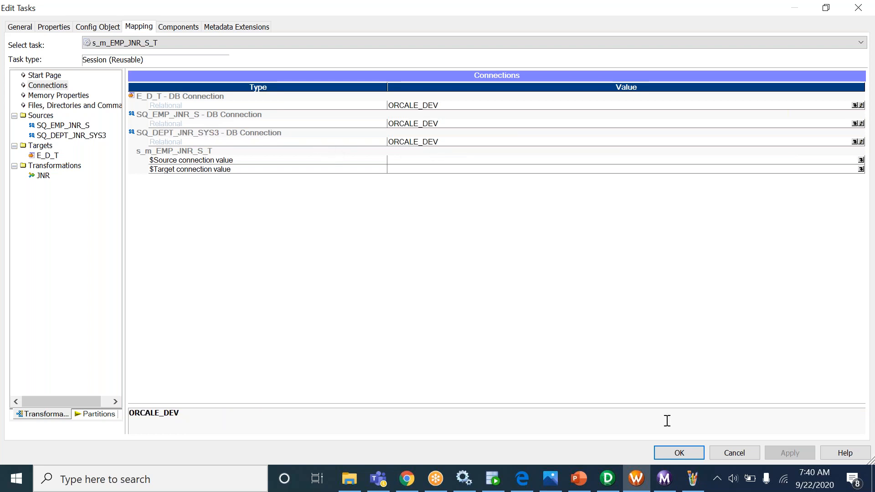
click(675, 454)
- Open the Relational Connection Browser and select ORCALE_DEV
click(276, 24)
click(285, 35)
click(411, 246)
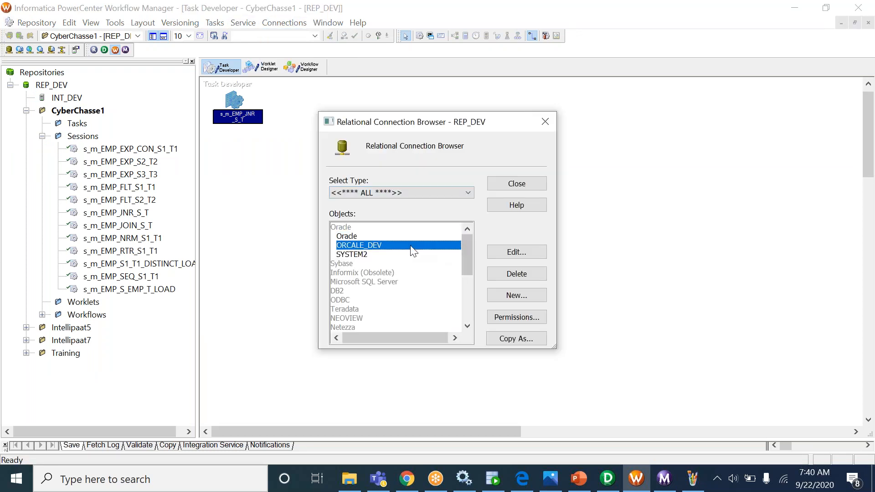
- Review the ORCALE_DEV connection's settings without changing them
click(505, 252)
drag(397, 172, 340, 175)
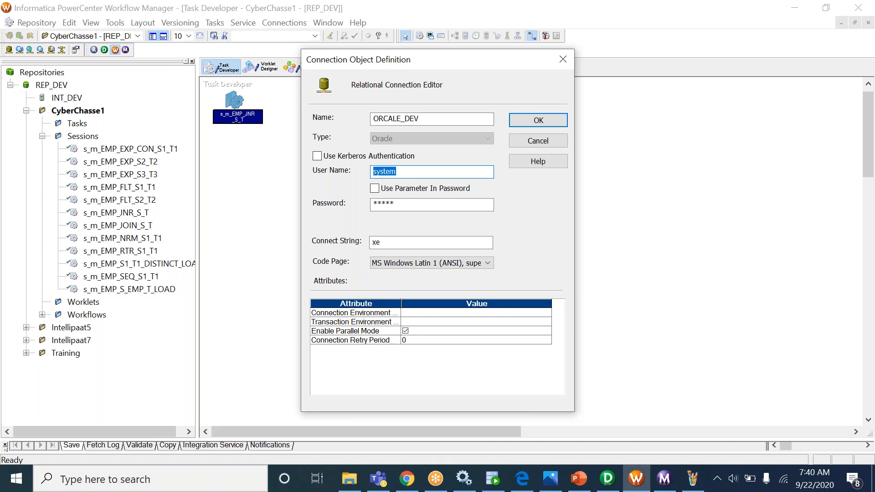
key(Escape)
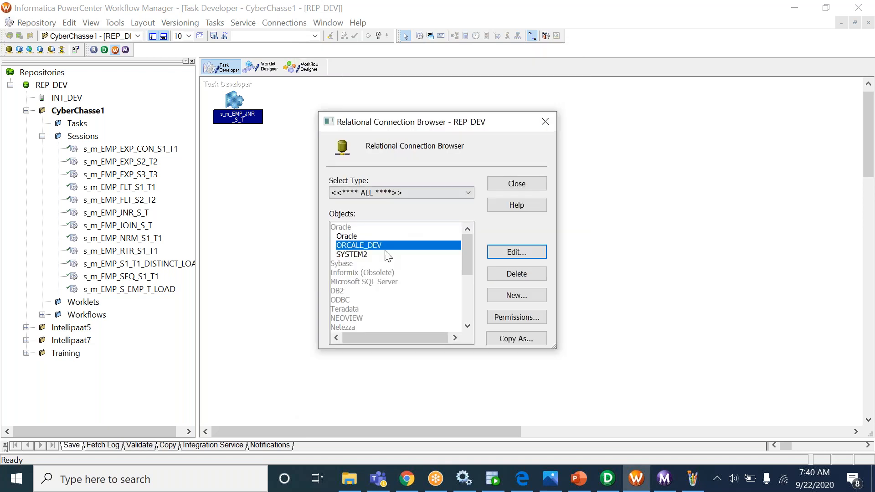
- Start a new Oracle relational connection named SYSTEM3
click(515, 297)
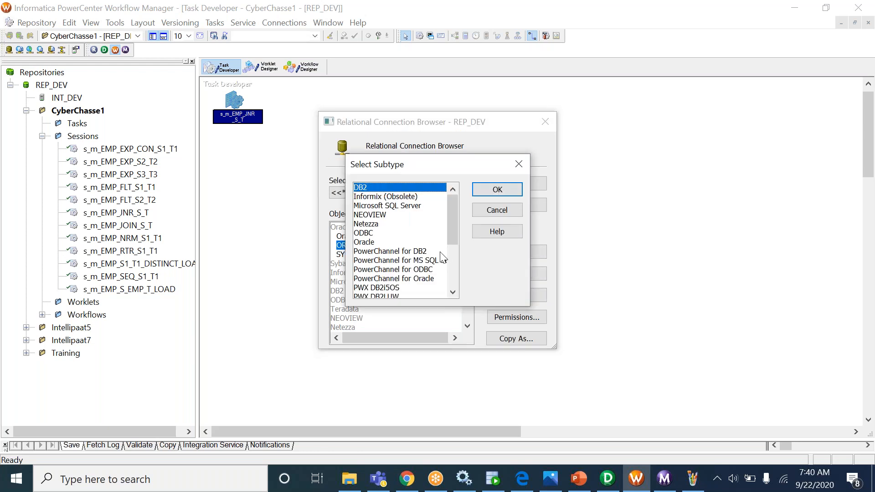
click(416, 243)
click(497, 191)
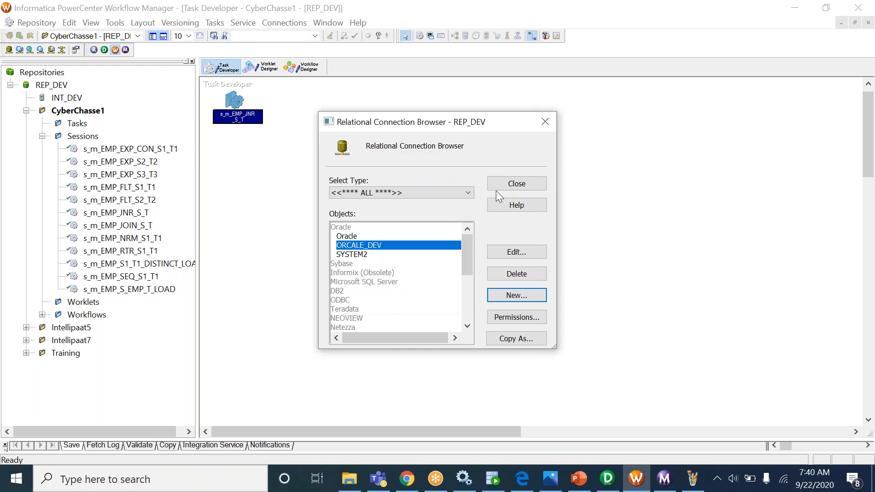
text(m_EMP_JNR_S_T)
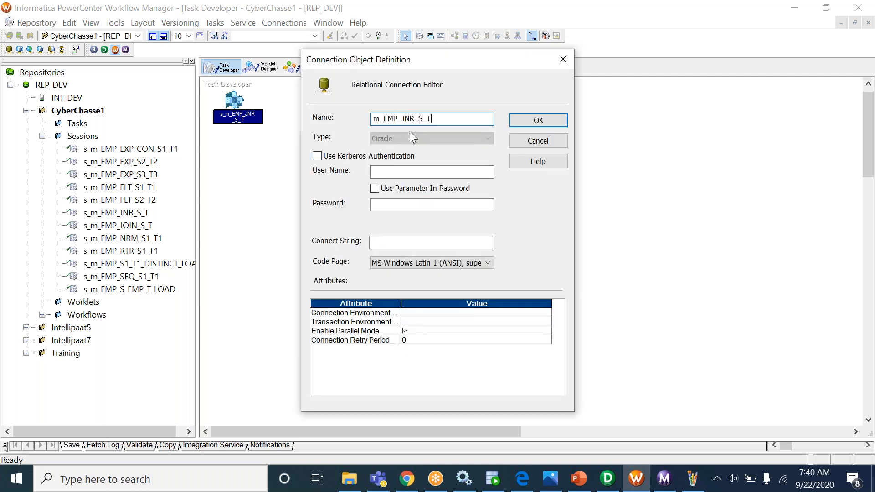
drag(435, 119, 293, 105)
text(SYSTEM3)
drag(414, 119, 333, 113)
key(ctrl+c)
- Set user name SYSTEM3, its password and connect string xe, then save the connection
click(392, 174)
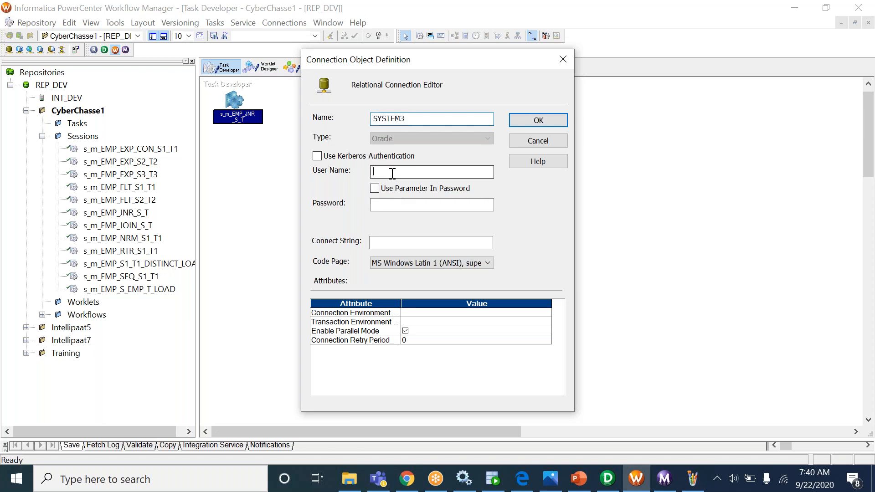
key(ctrl+v)
click(392, 204)
key(ctrl+v)
click(385, 243)
text(xe)
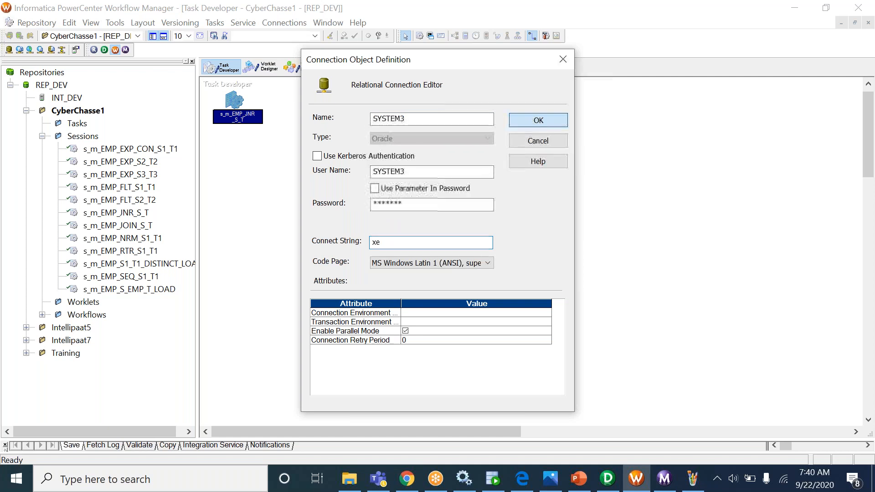
click(538, 120)
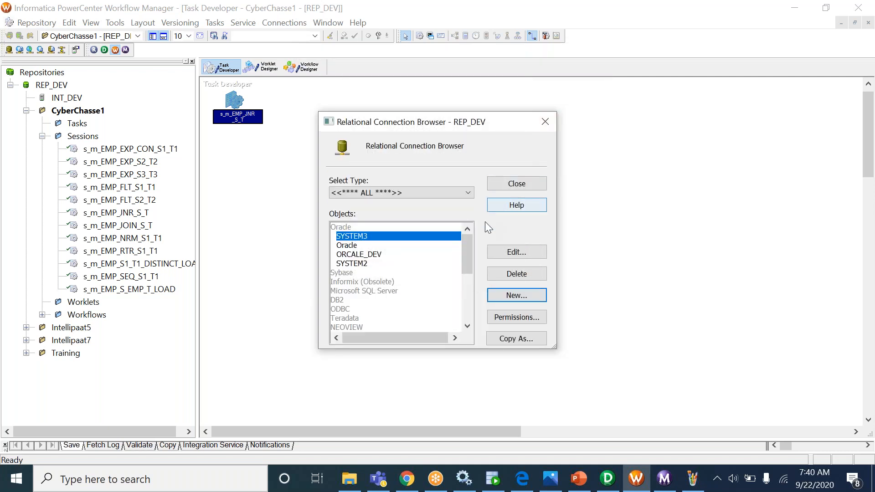
click(517, 184)
- Switch the session's SQ_DEPT_JNR_SYS3 source connection to SYSTEM3 and apply the change
double_click(234, 100)
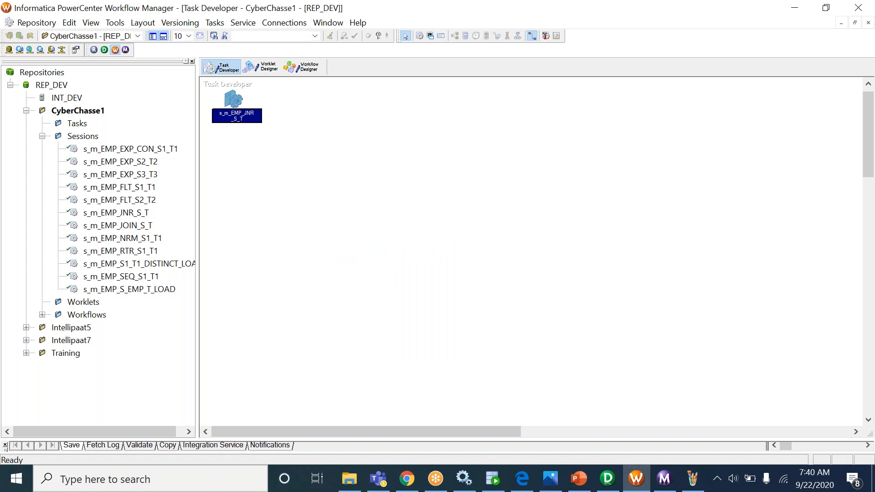
click(211, 120)
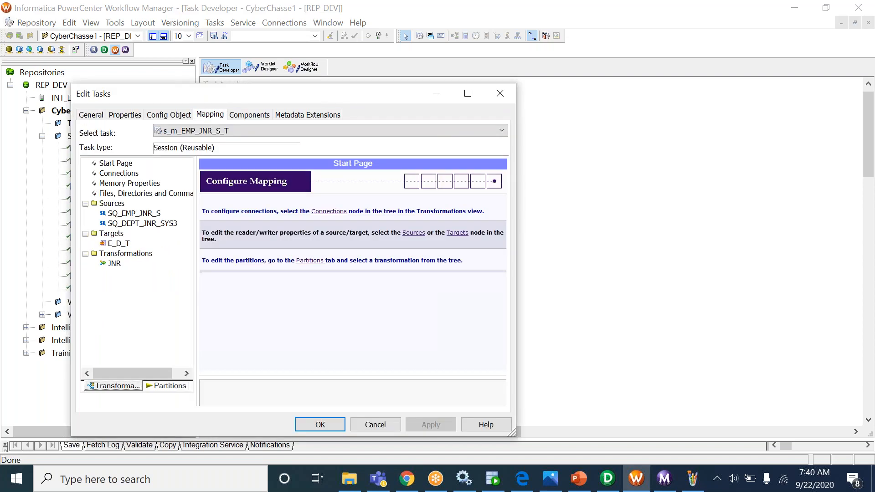
click(133, 175)
click(250, 223)
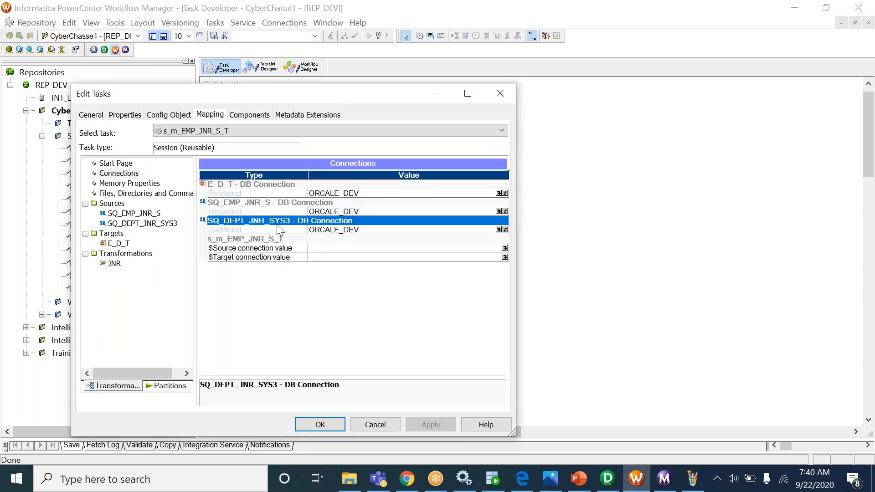
click(362, 231)
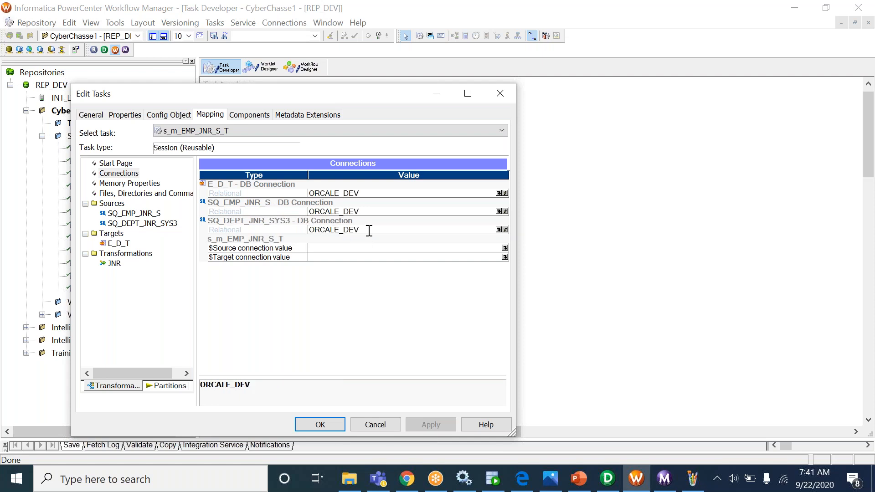
click(499, 230)
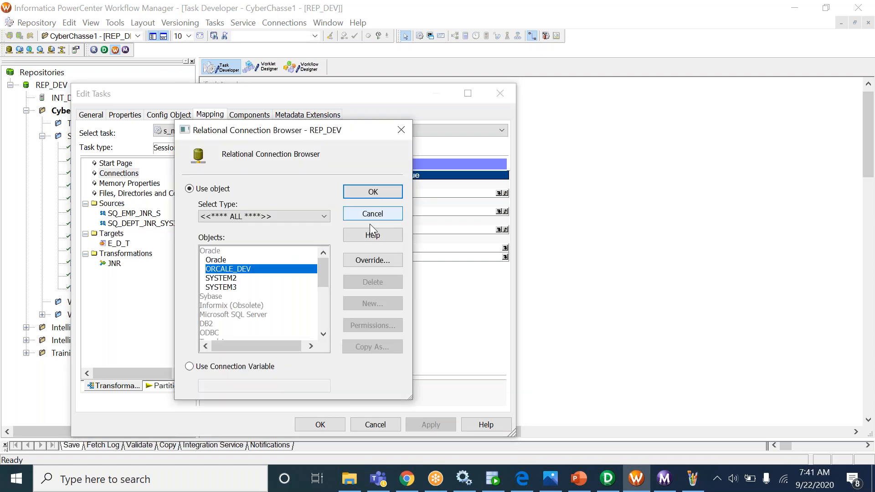
click(238, 288)
click(372, 192)
click(374, 195)
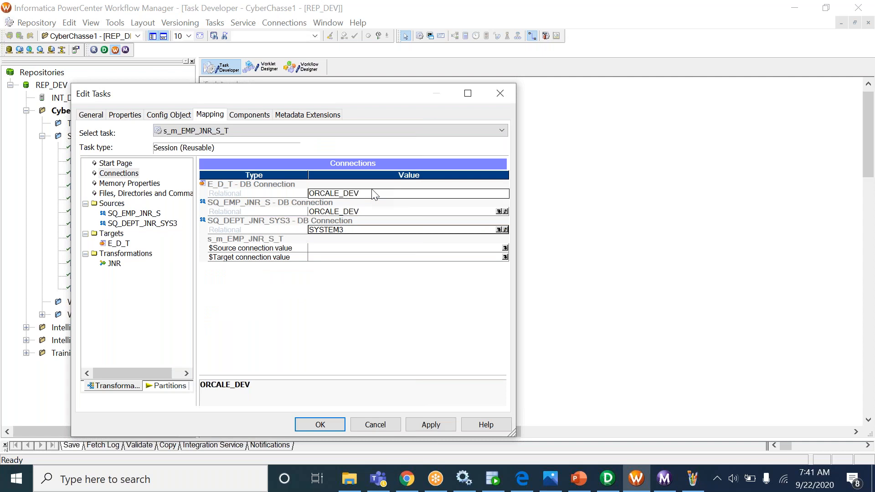
click(343, 236)
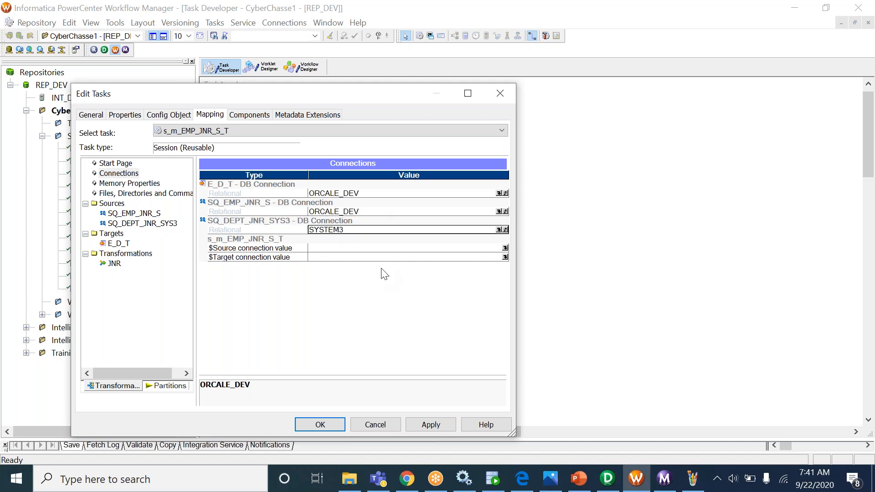
click(449, 423)
click(318, 422)
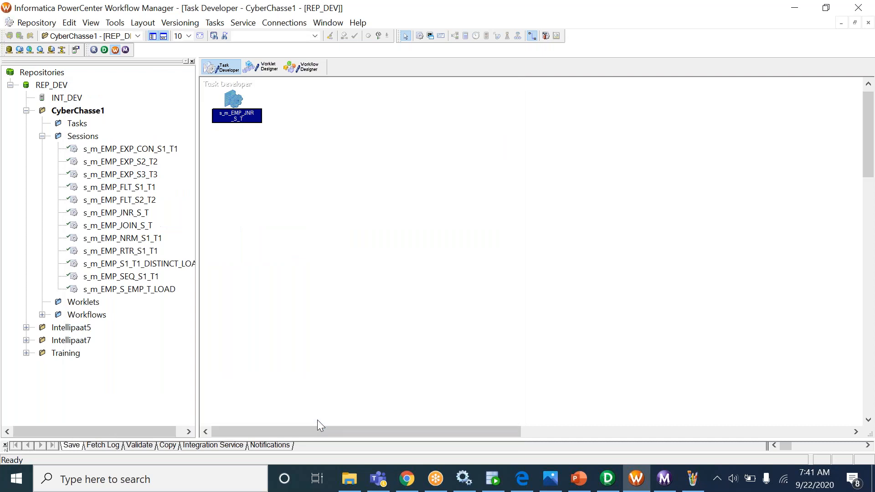
- Enable the Truncate target table option for the E_D_T target in the session's writer properties
click(308, 68)
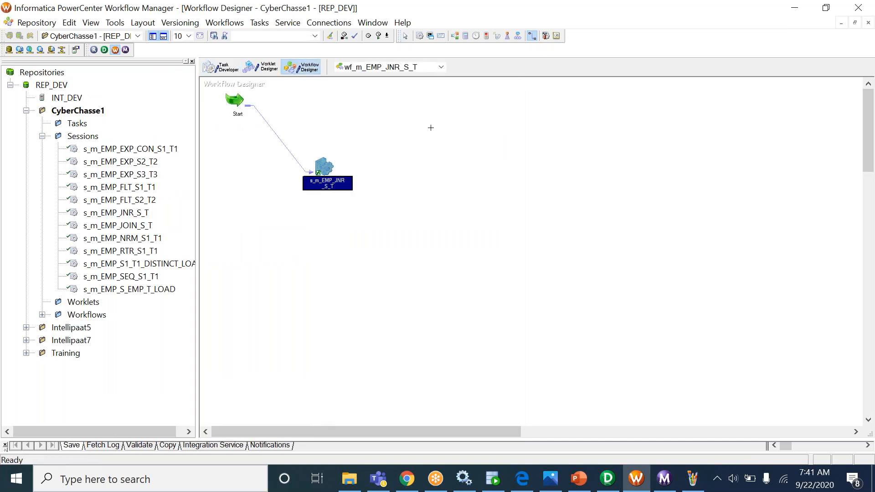
click(221, 67)
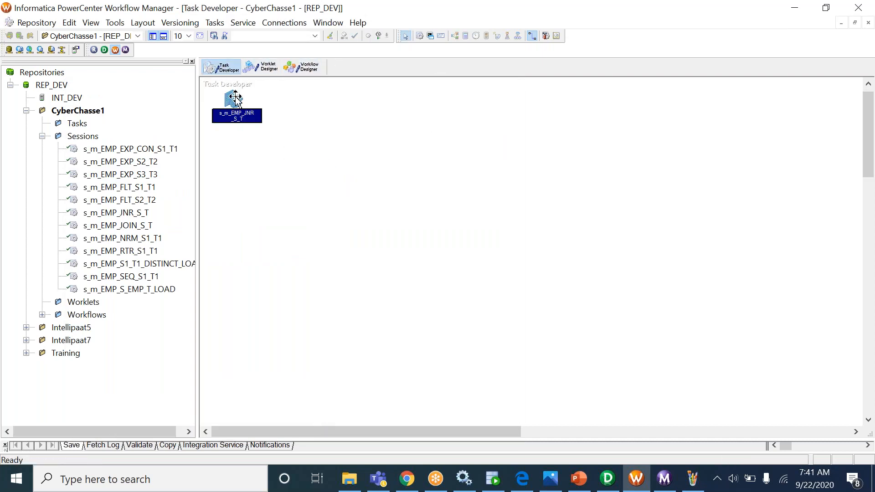
double_click(249, 108)
click(214, 115)
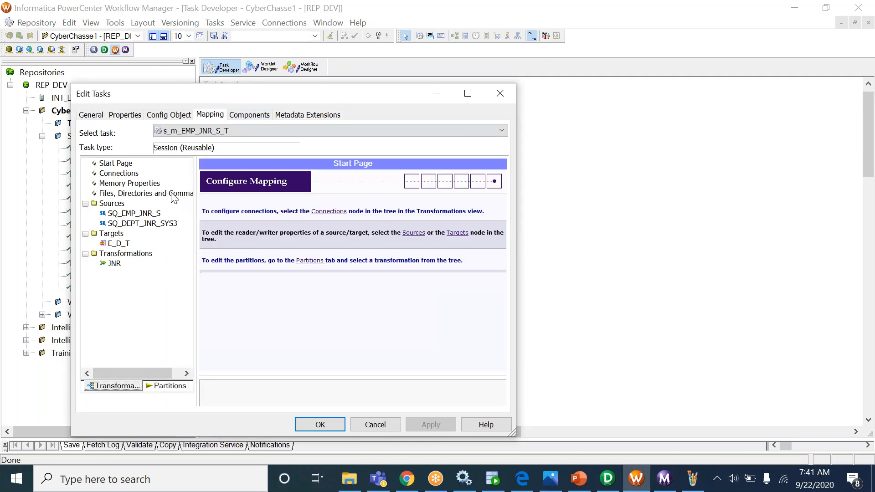
click(119, 244)
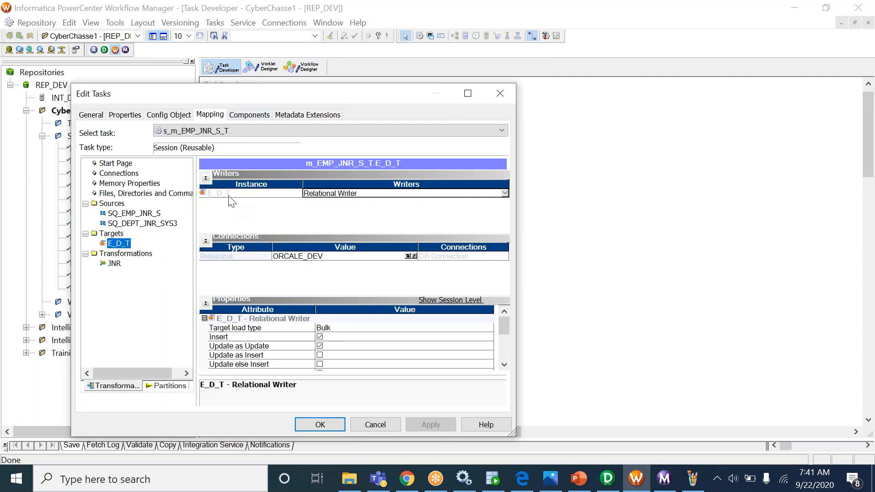
click(206, 177)
click(206, 187)
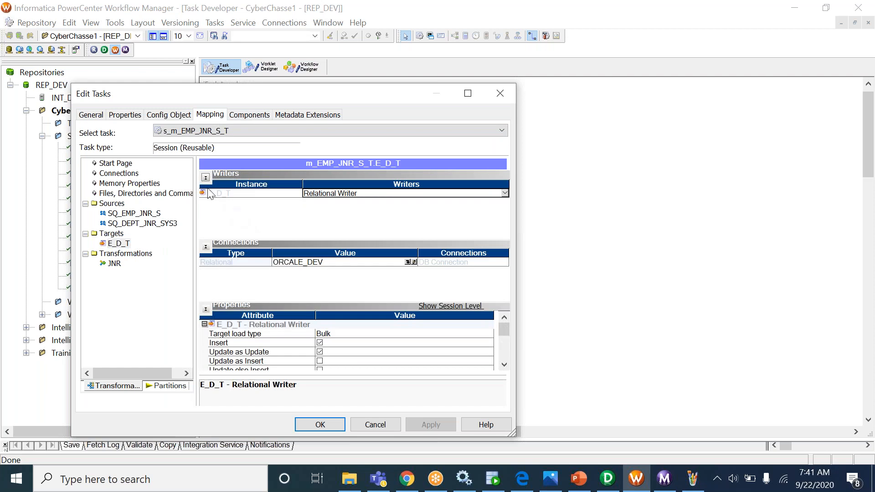
click(206, 186)
click(207, 187)
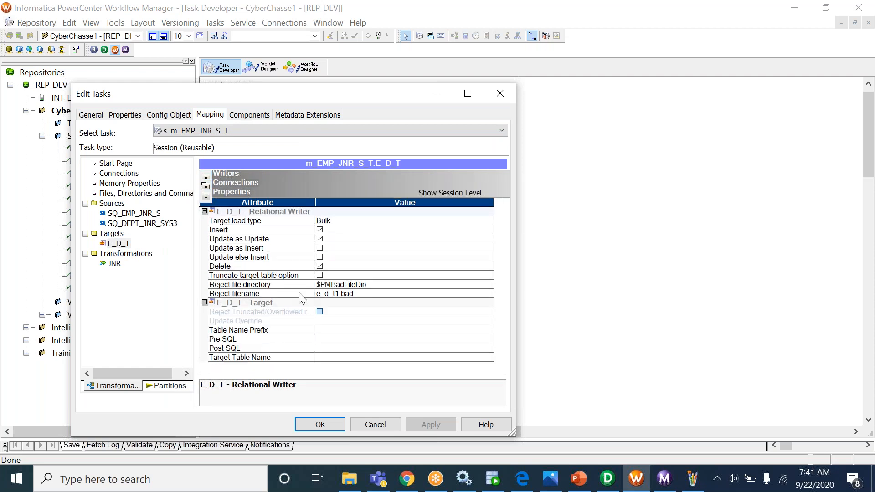
click(319, 275)
click(437, 421)
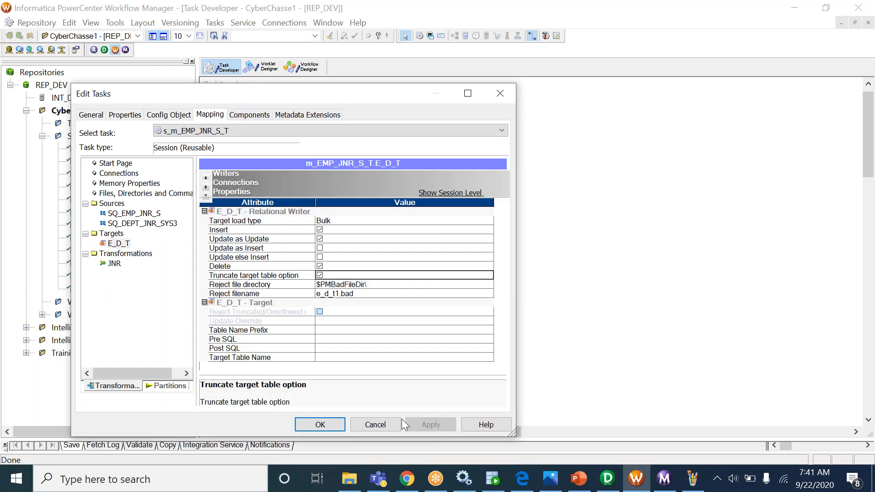
click(333, 424)
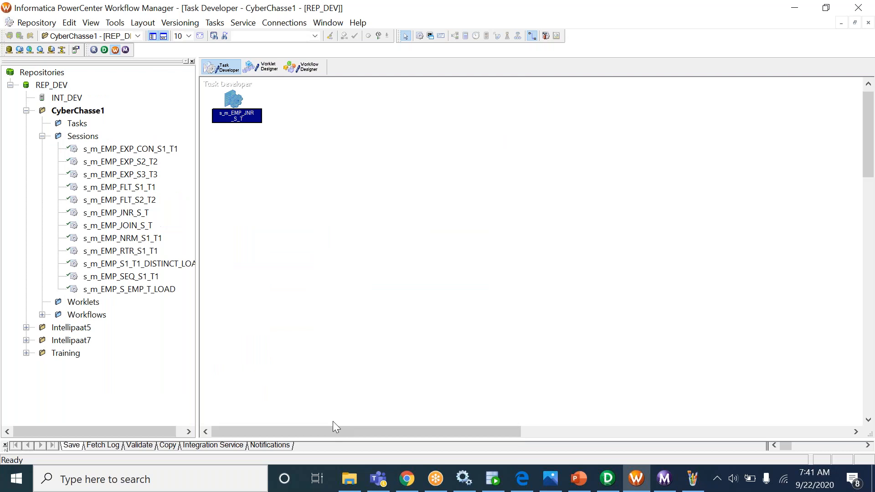
- Start the wf_m_EMP_JNR_S_T workflow and bring up Workflow Monitor
click(302, 67)
right_click(501, 178)
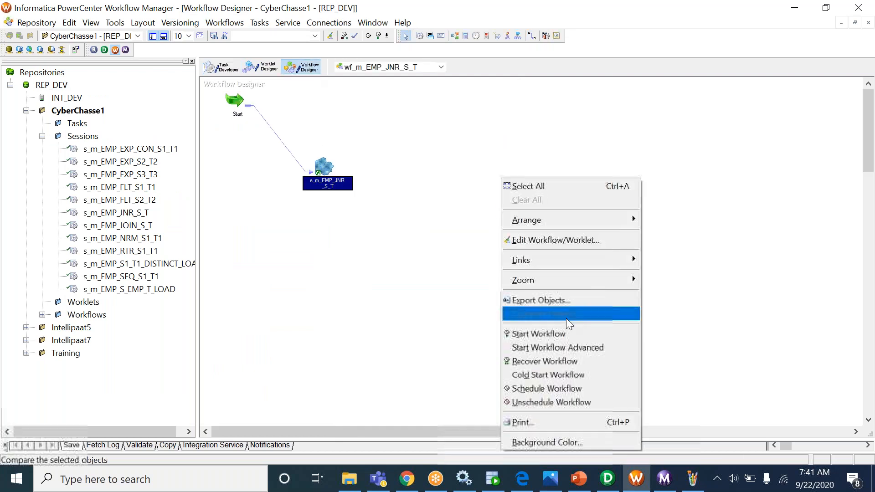
click(525, 334)
click(493, 479)
click(666, 479)
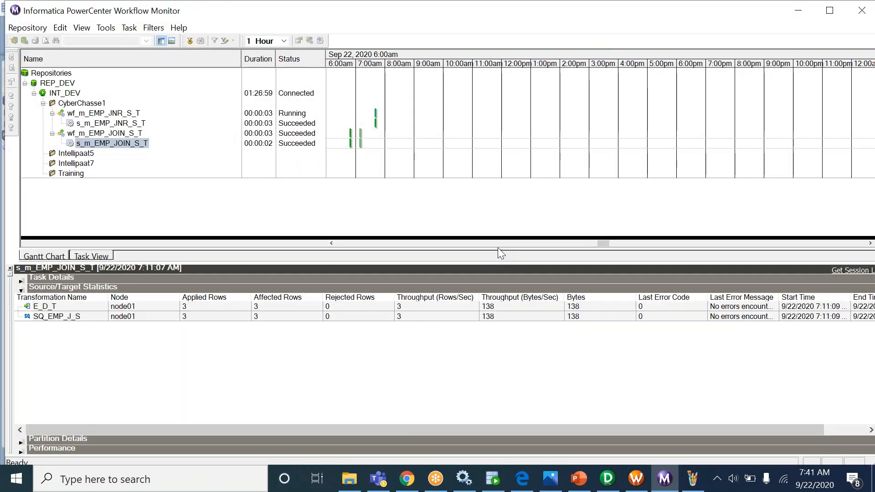
- Check session statistics: 3 rows read from each source, 2 rows loaded into E_D_T
click(136, 124)
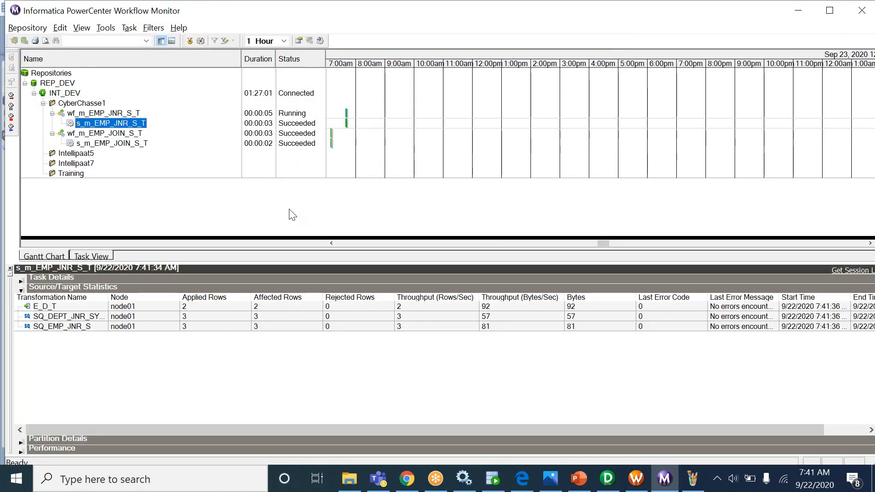
key(alt+Tab)
key(alt+Tab)
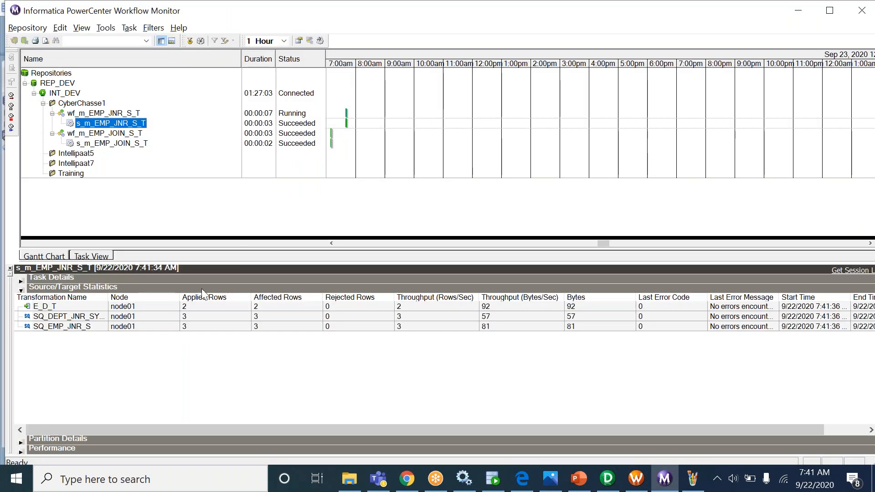
click(192, 323)
click(191, 319)
click(192, 328)
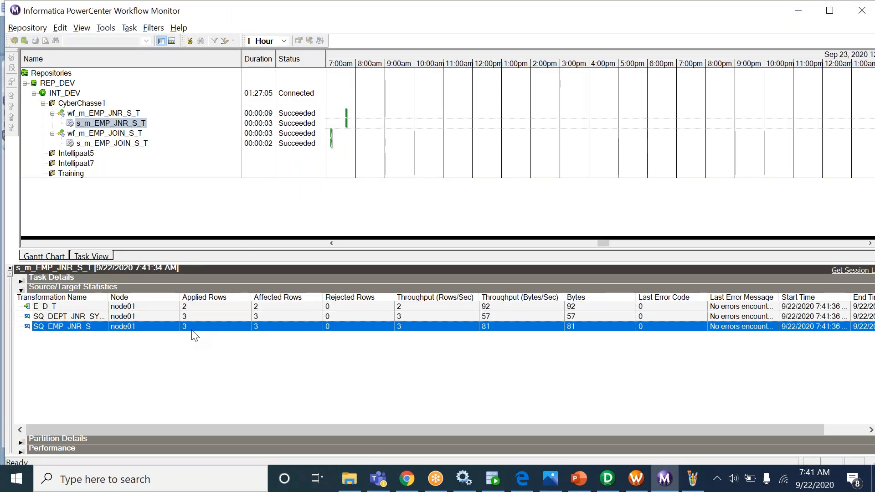
click(191, 320)
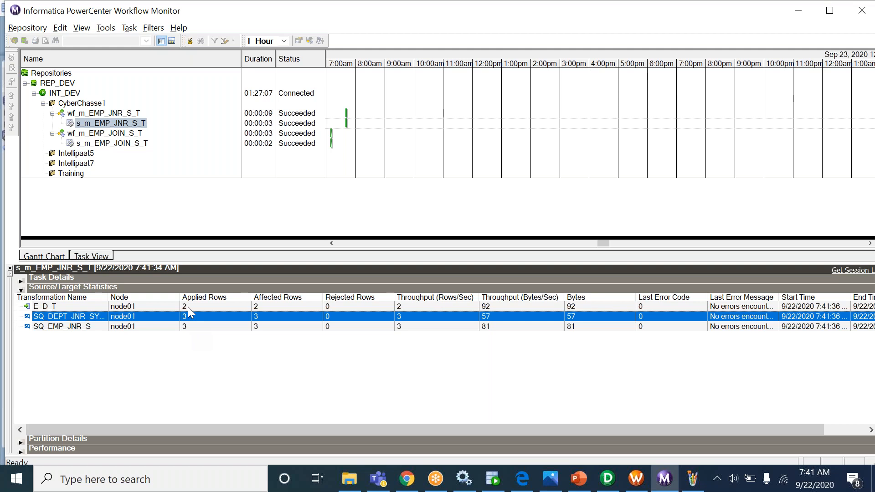
click(188, 307)
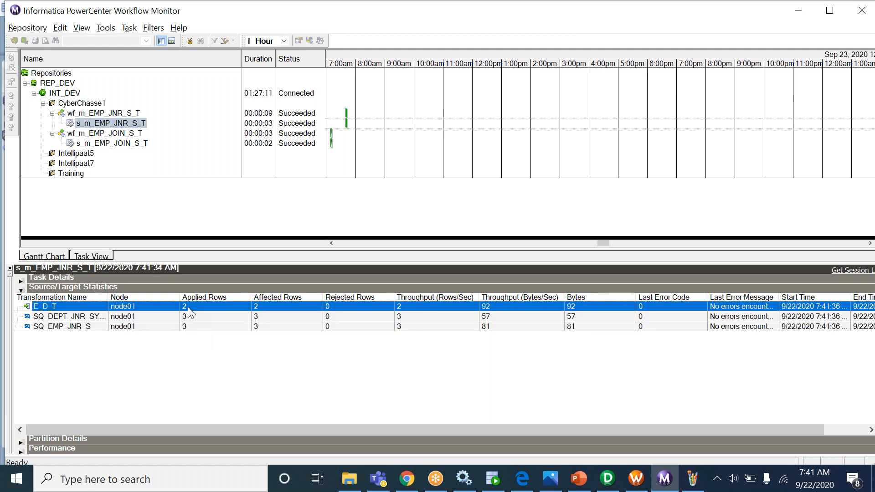
click(493, 479)
- Run SELECT * FROM E_D_T in the SYSTEM worksheet, showing two joined rows (HR, ACCOUNTS)
click(332, 138)
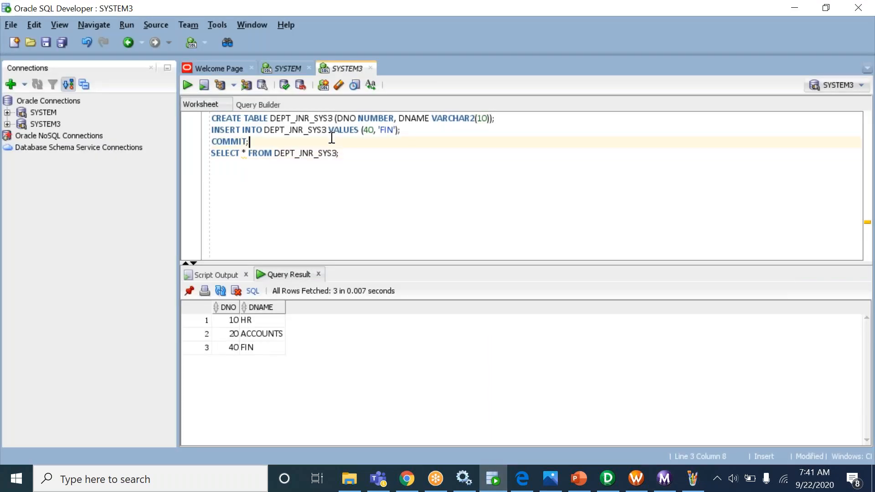
click(287, 66)
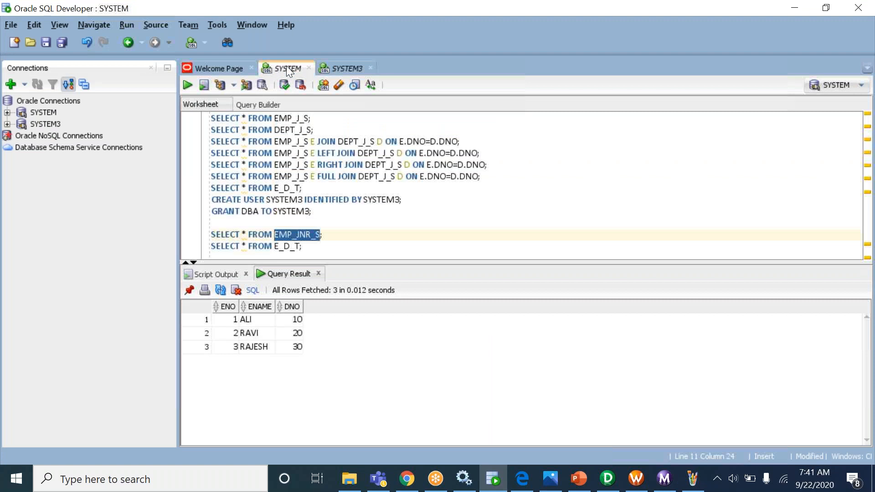
click(341, 244)
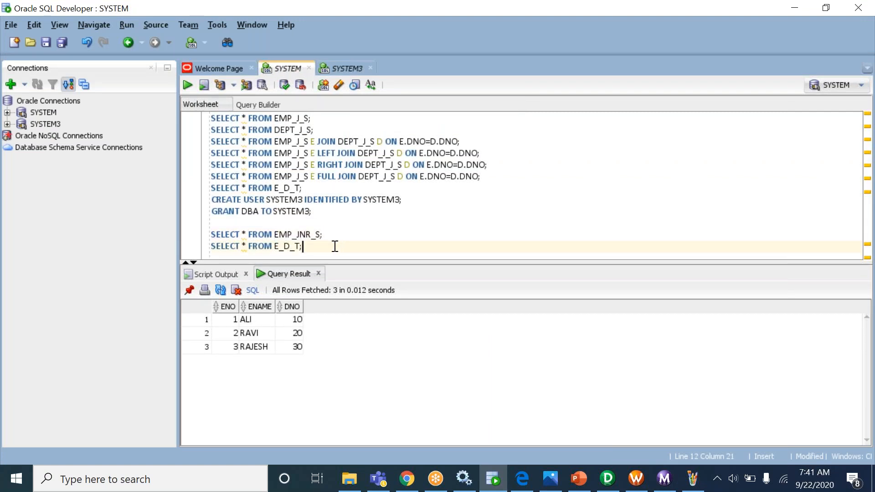
key(ctrl+Return)
drag(225, 320, 401, 347)
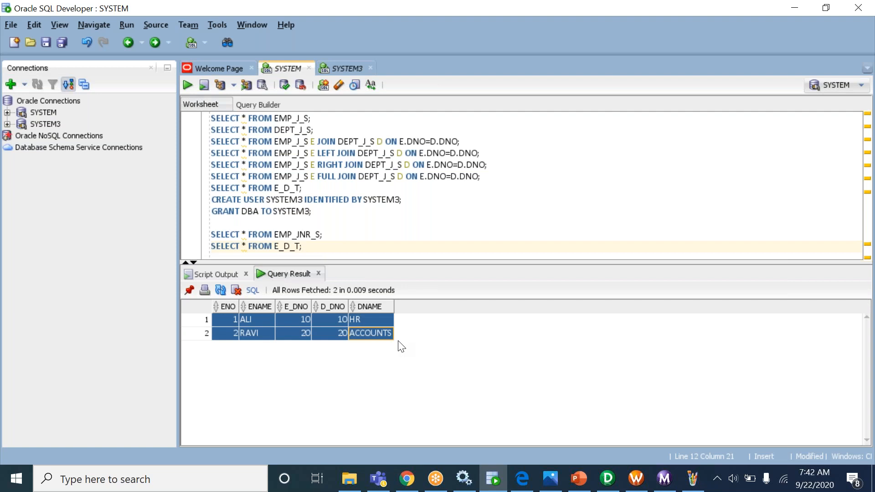
click(608, 479)
- In the JNR joiner's Properties, change Join Type from Normal Join to Master Outer Join
double_click(477, 211)
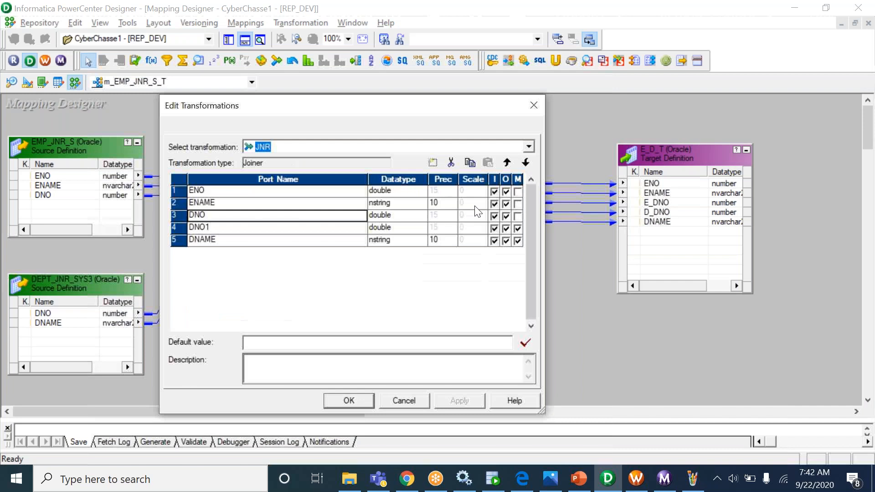
click(270, 128)
click(391, 212)
click(389, 213)
click(385, 231)
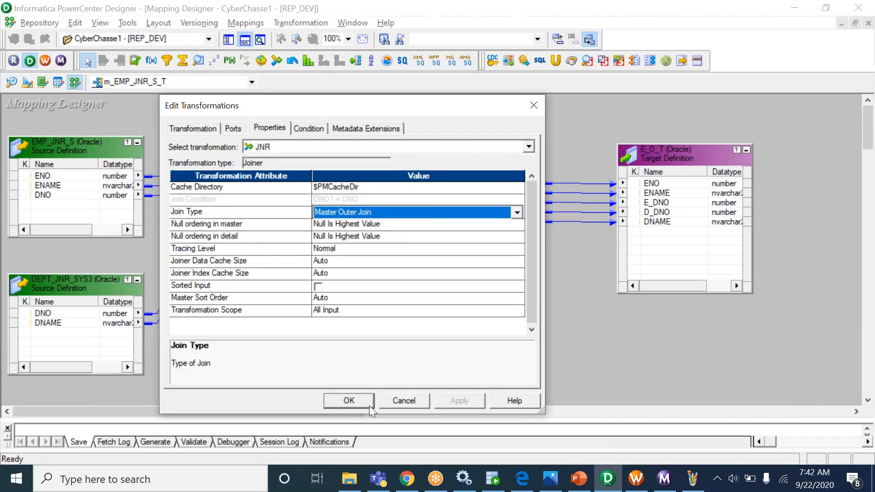
click(347, 401)
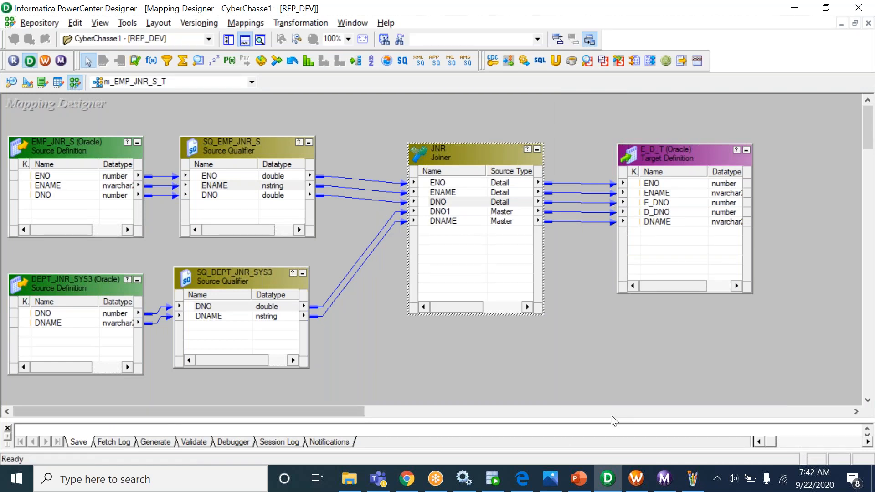
click(636, 478)
- Refresh the s_m_EMP_JNR_S_T session's mapping in Task Developer
click(222, 67)
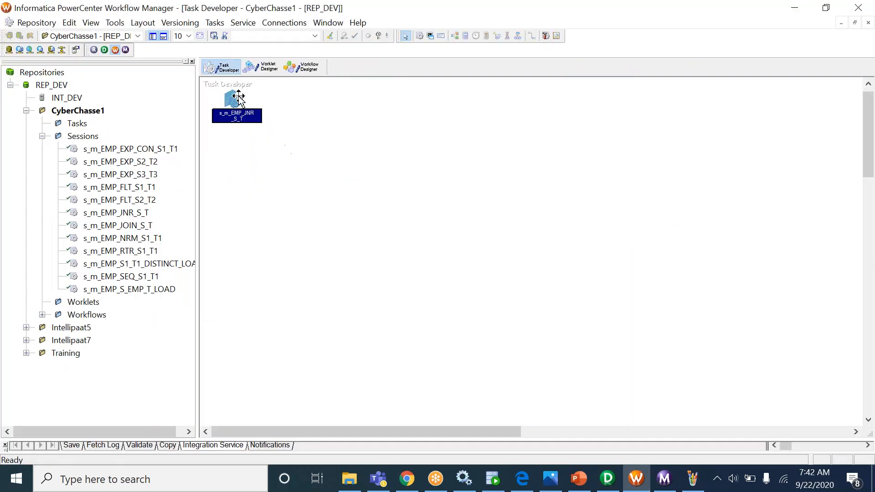
right_click(233, 97)
click(302, 233)
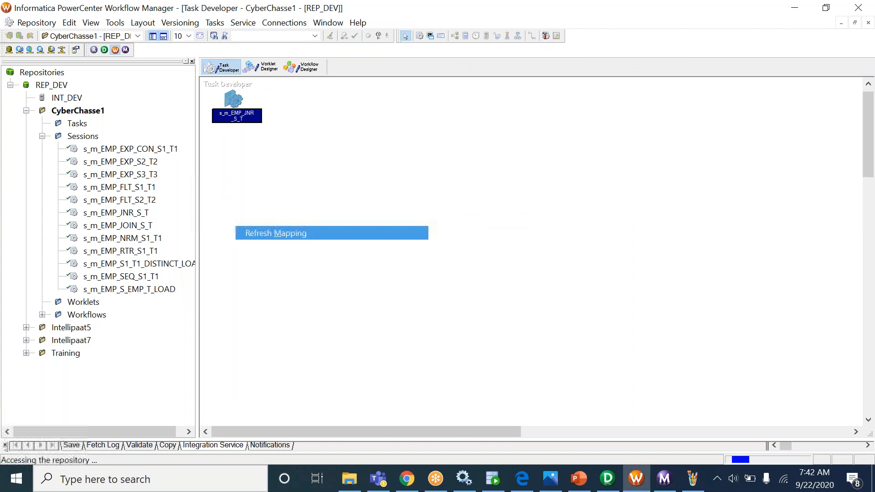
- Start the wf_m_EMP_JNR_S_T workflow again from Workflow Designer
click(300, 67)
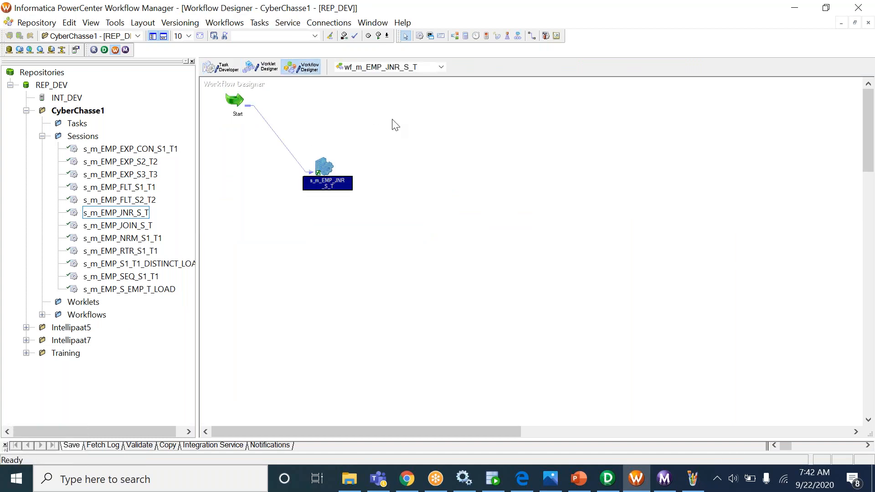
right_click(392, 121)
click(457, 276)
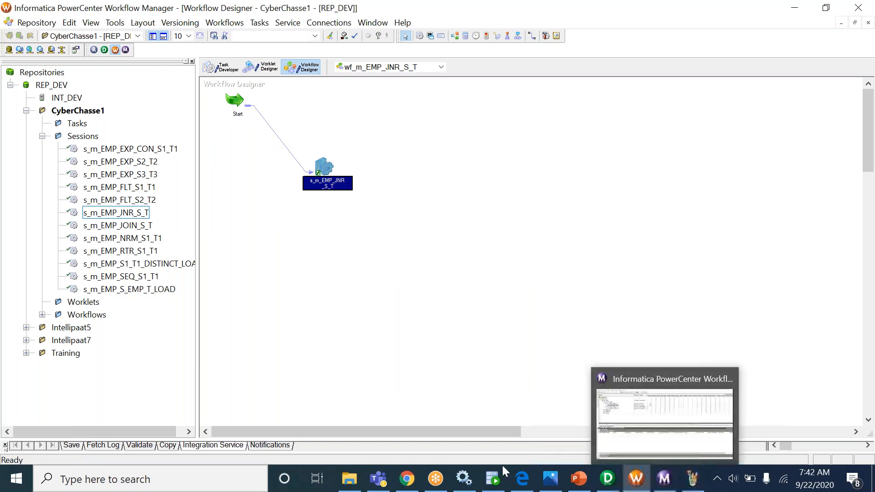
mouse_move(495, 484)
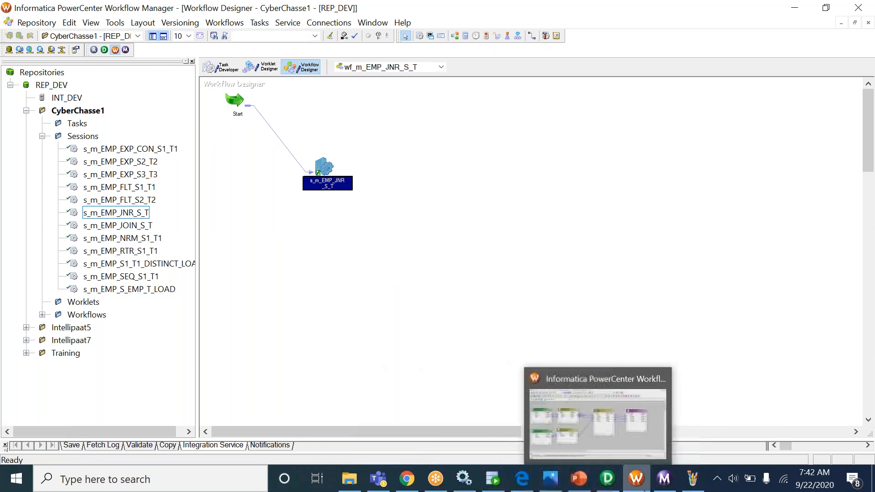
- Add a D label beside the EMP_J_S table in the 9_Join diagram
click(700, 483)
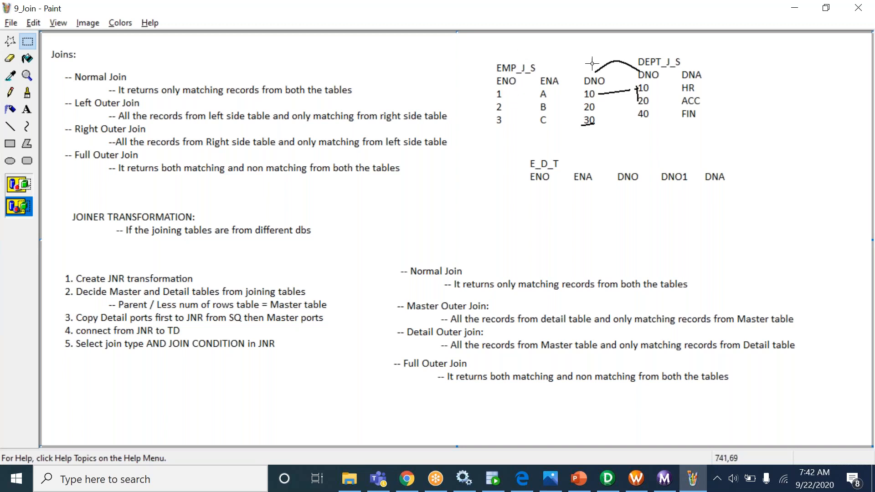
drag(497, 40, 547, 66)
click(27, 110)
drag(473, 79, 533, 127)
text(D)
- Add an M label beside DEPT_J_S and underline the 30 in EMP_J_S
drag(716, 81, 782, 140)
text(M)
click(740, 212)
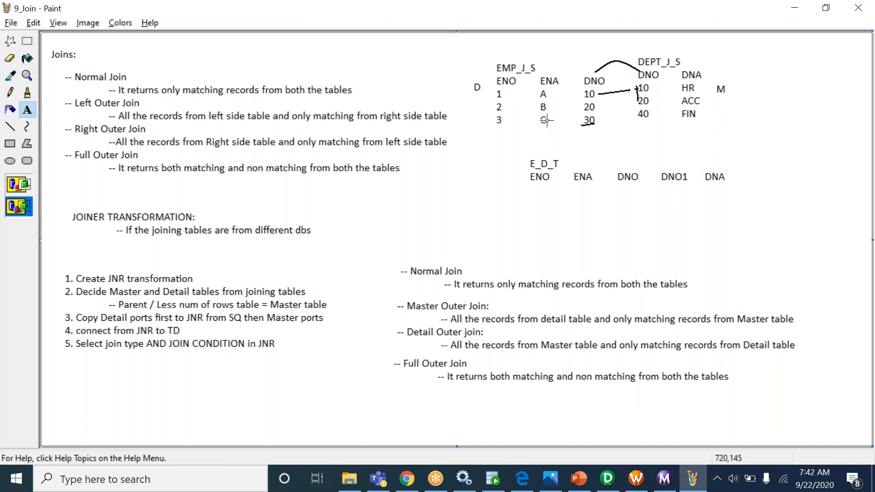
drag(592, 123, 594, 123)
click(497, 486)
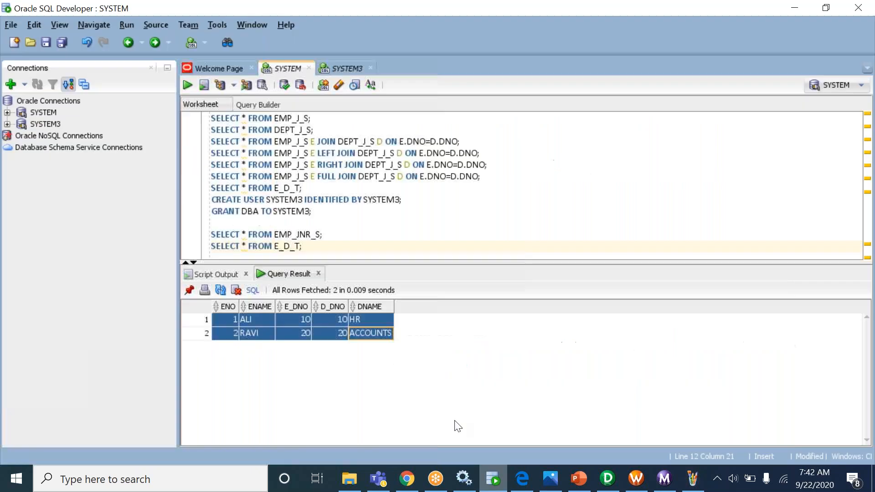
click(313, 187)
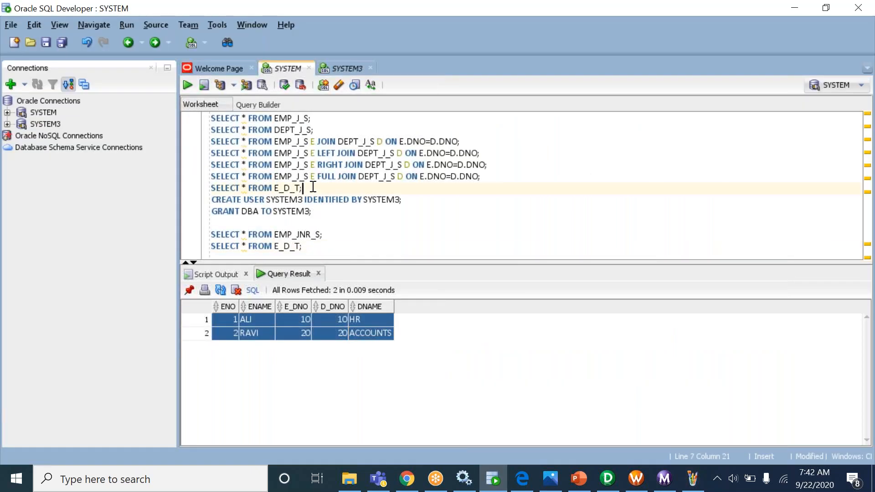
key(ctrl+Return)
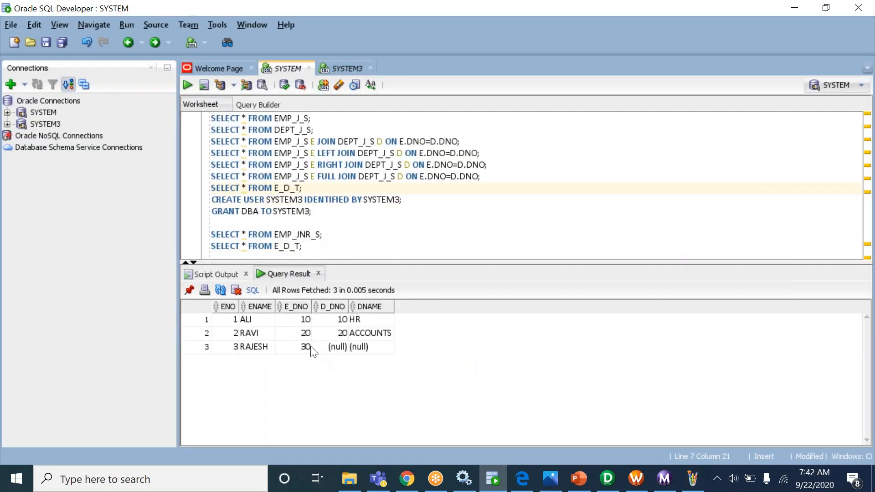
drag(228, 321, 299, 355)
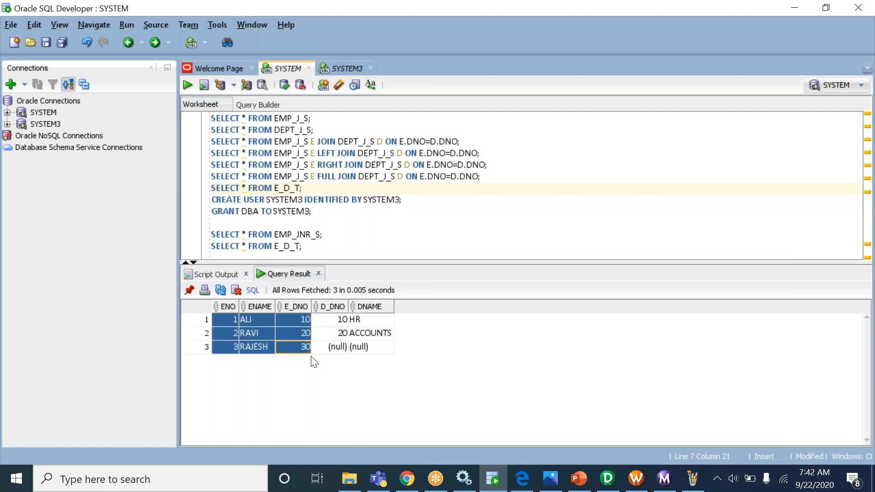
drag(326, 321, 387, 338)
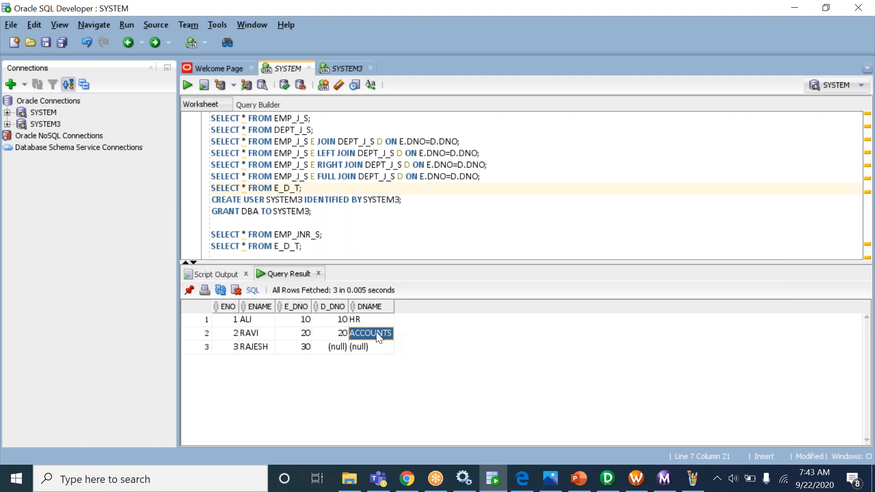
click(336, 70)
drag(228, 321, 256, 349)
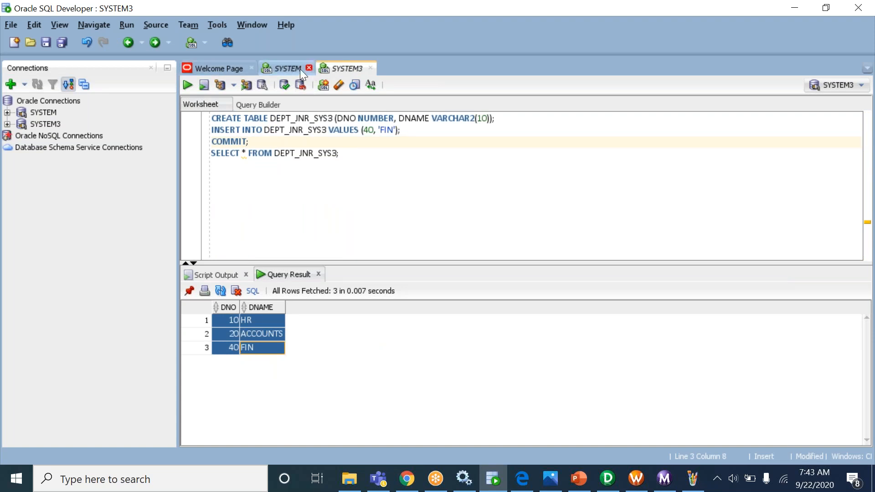
click(288, 67)
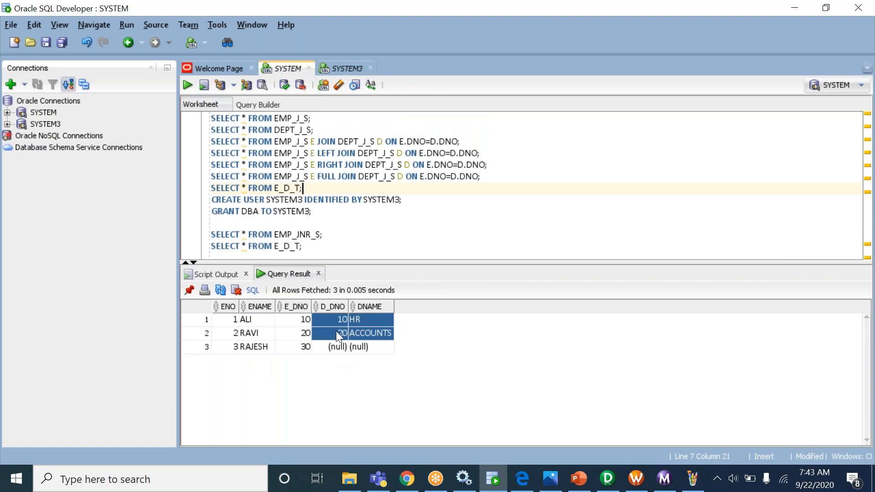
- Change the JNR Joiner's join type to Detail Outer Join and confirm
click(608, 479)
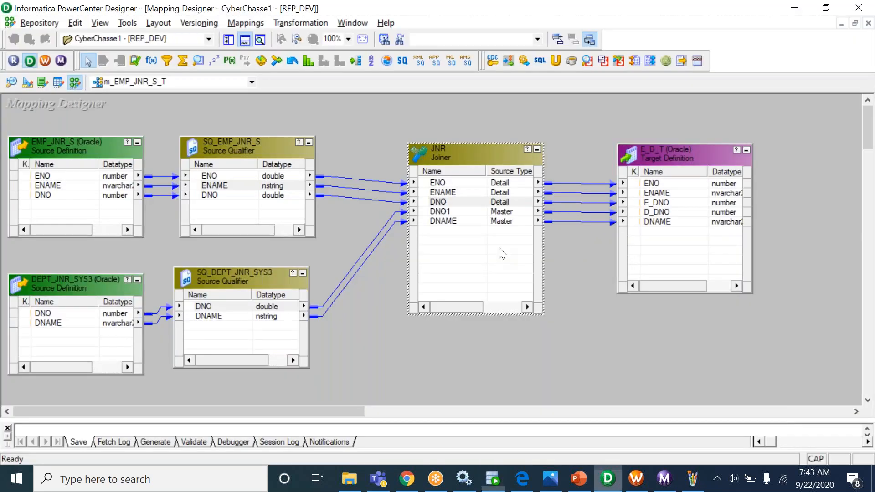
double_click(479, 200)
click(273, 127)
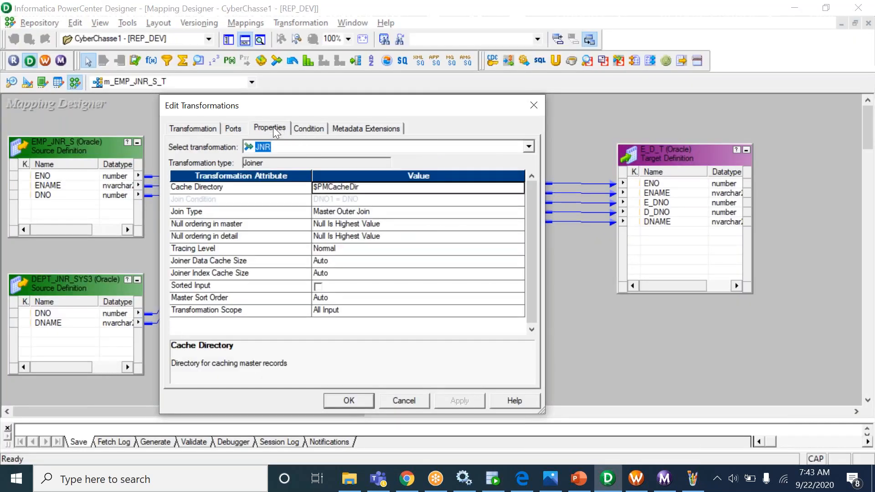
click(403, 211)
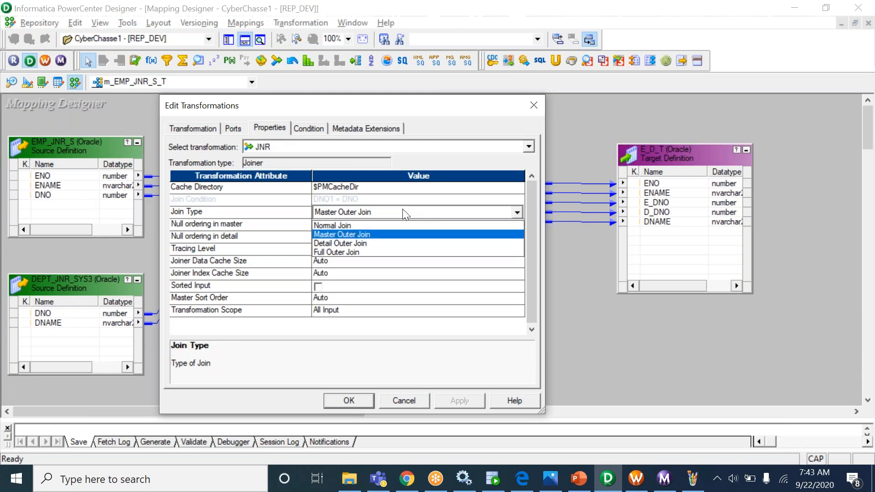
click(395, 243)
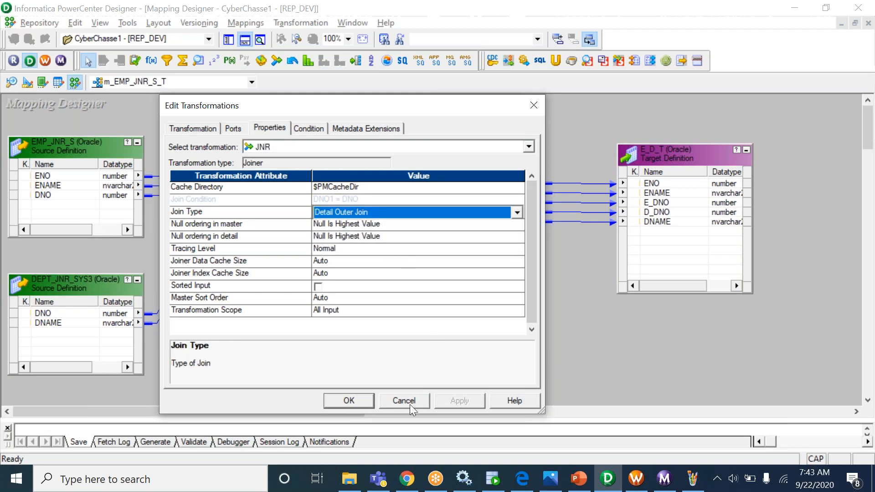
click(349, 401)
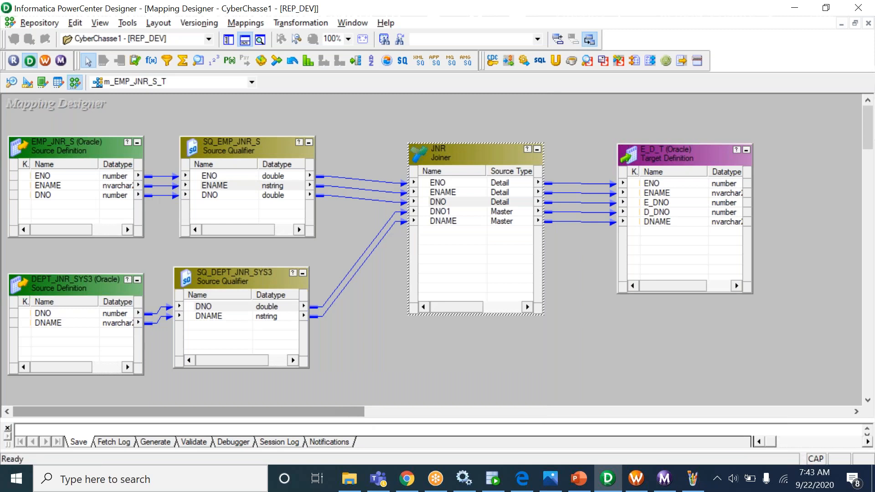
click(630, 484)
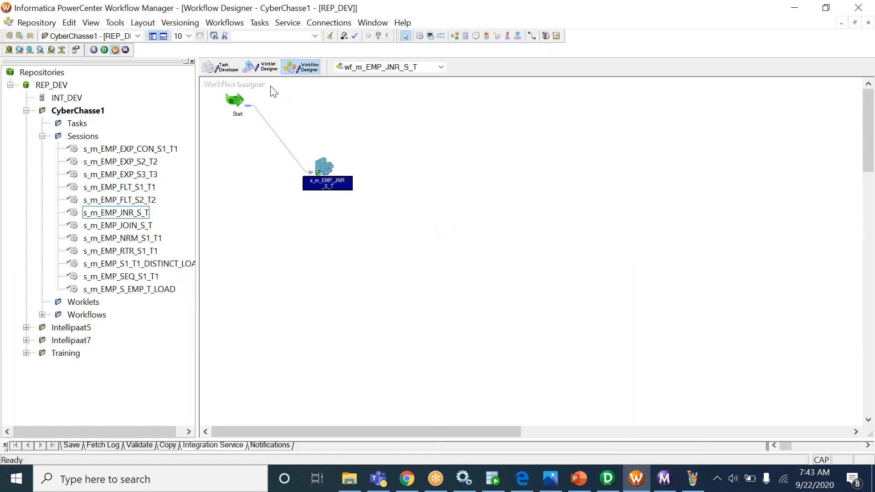
- Refresh the s_m_EMP_JNR_S_T session's mapping after the join type change
click(221, 67)
right_click(231, 95)
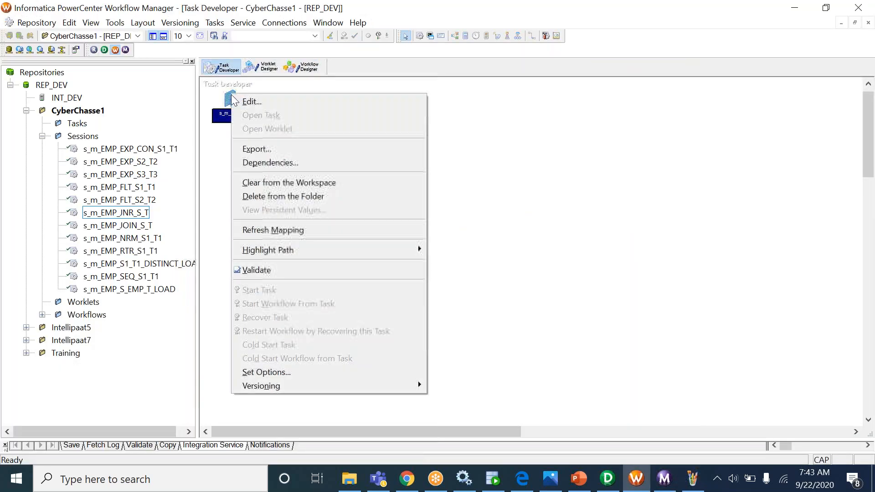
click(288, 229)
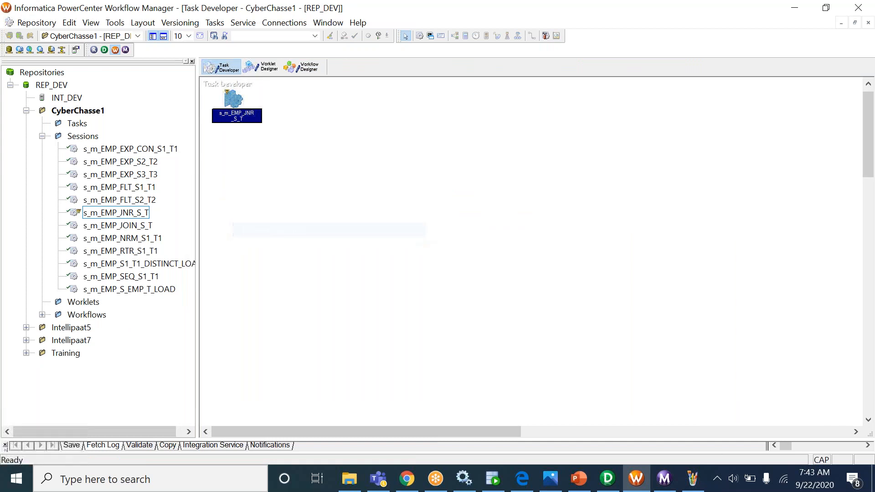
- Rerun wf_m_EMP_JNR_S_T and confirm 3 rows loaded into E_D_T in Workflow Monitor
click(302, 67)
right_click(406, 137)
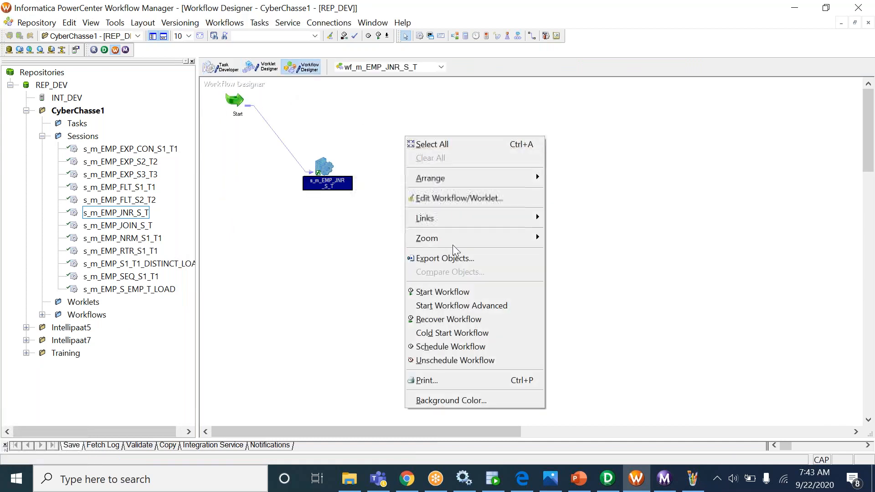
click(445, 292)
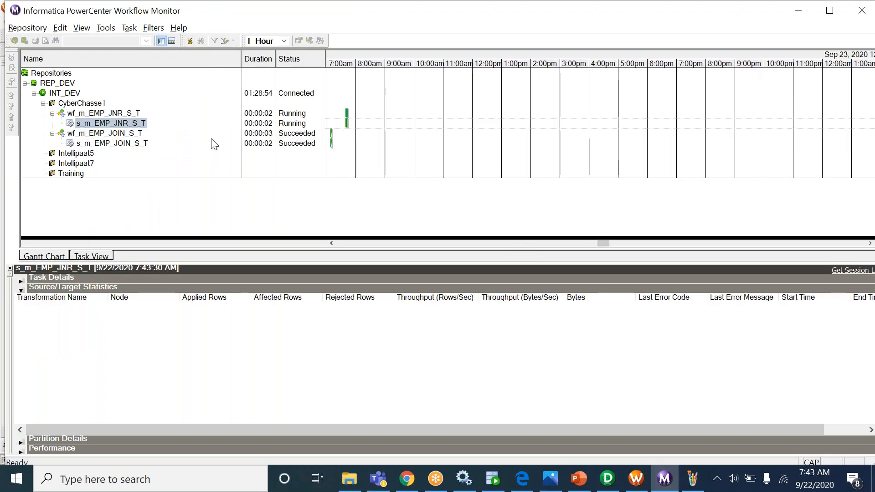
click(133, 124)
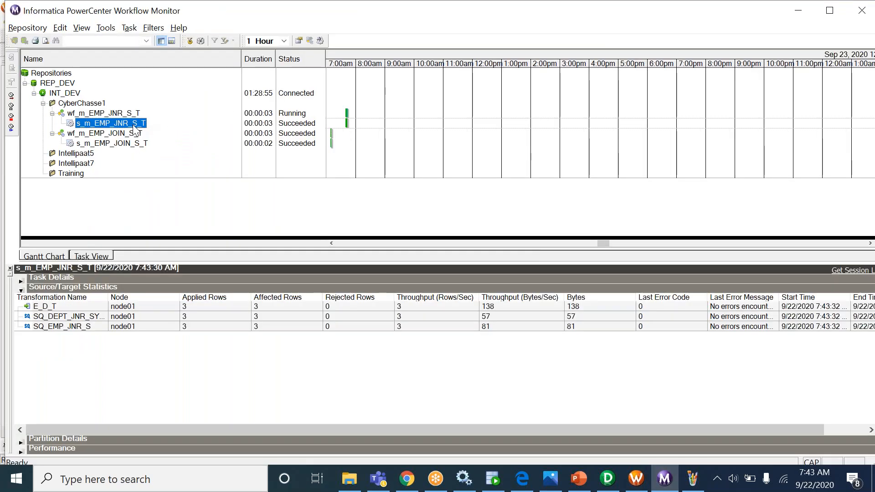
click(496, 479)
- Rerun SELECT * FROM E_D_T and review 3 rows, including department 40 FIN with null employees
click(327, 242)
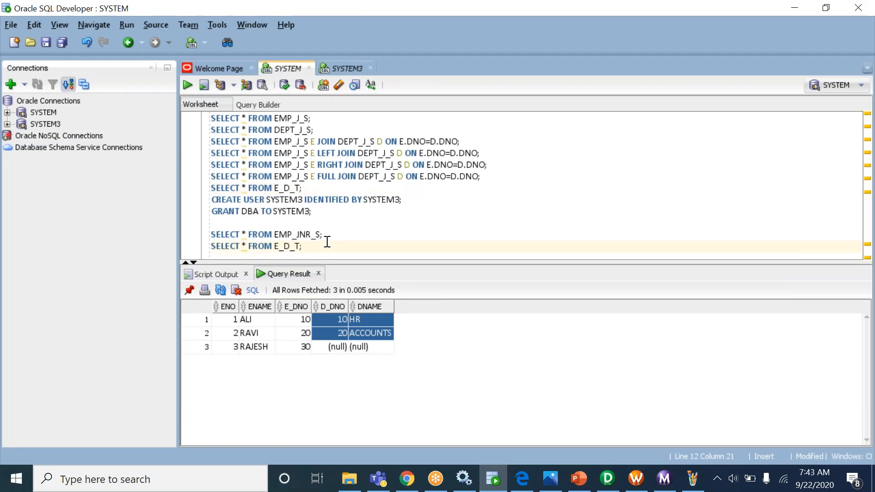
key(ctrl+Return)
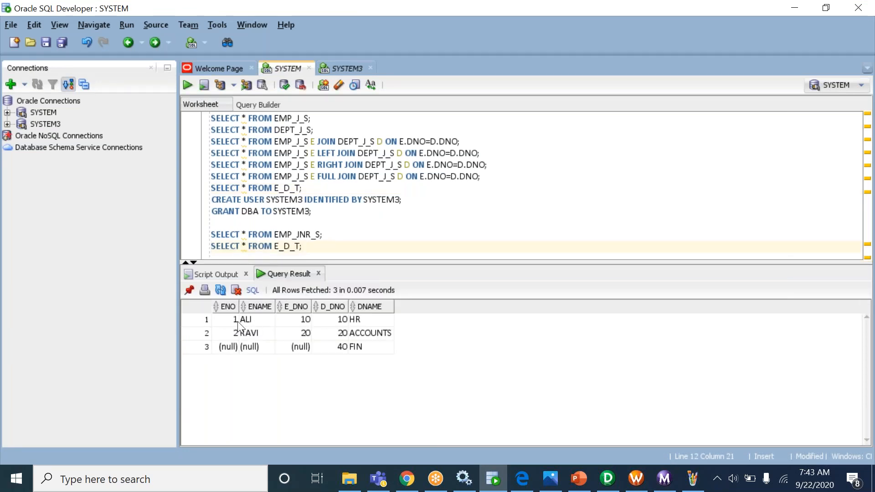
drag(339, 322, 368, 349)
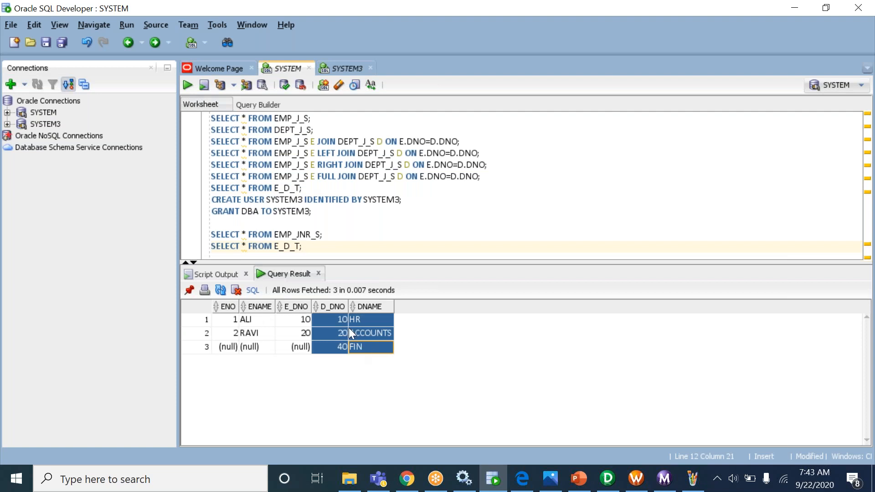
drag(226, 323, 312, 341)
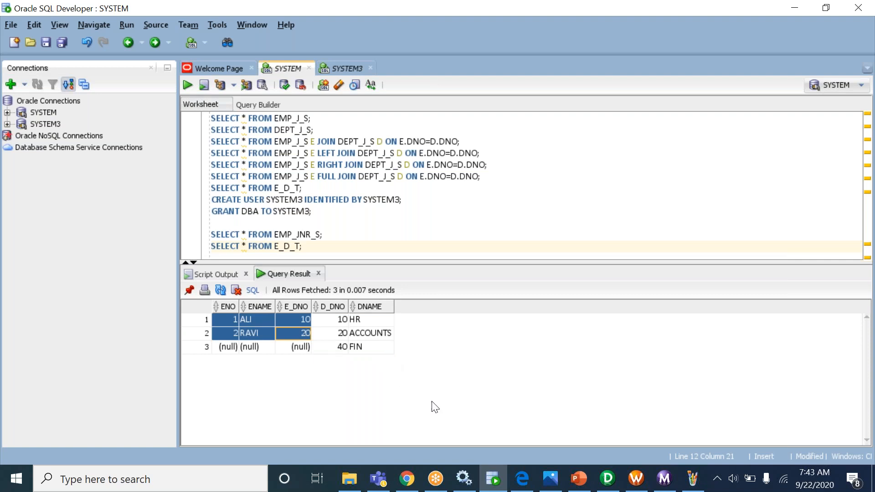
click(693, 478)
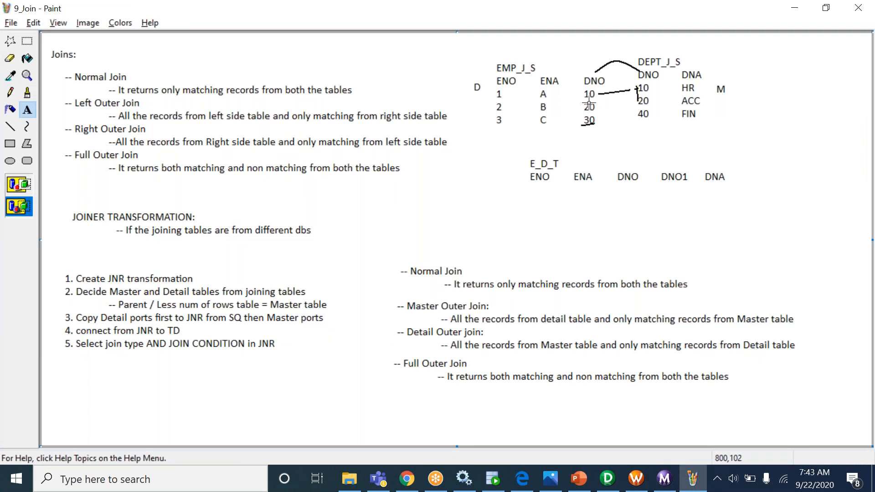
key(alt+Tab)
drag(223, 323, 292, 344)
key(alt+Tab)
- Move the JNR Joiner slightly lower on the m_EMP_JNR_S_T canvas
click(608, 479)
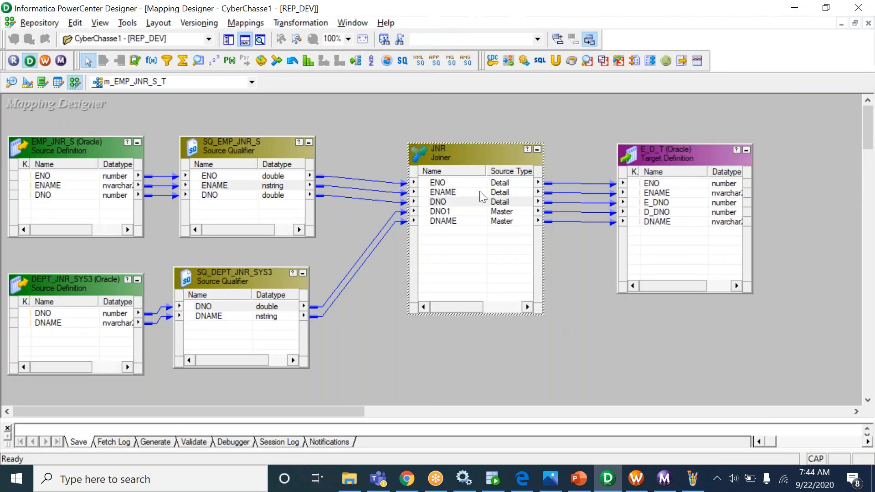
drag(466, 155, 470, 177)
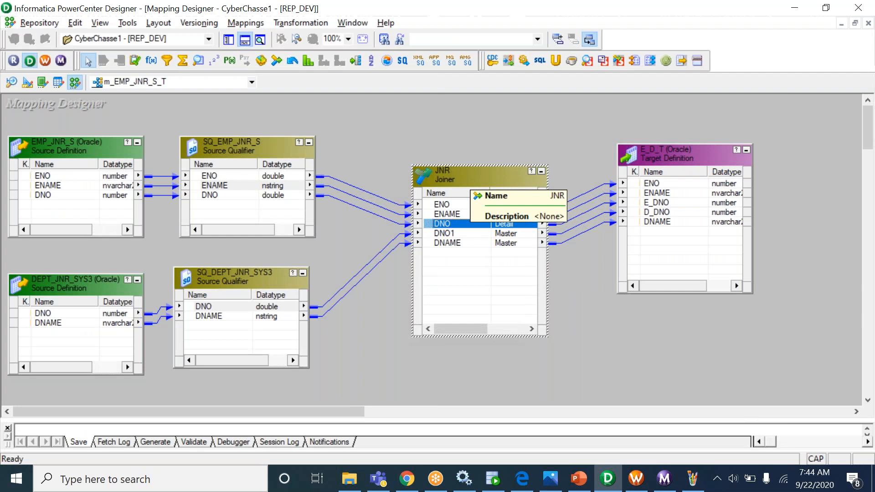
click(234, 23)
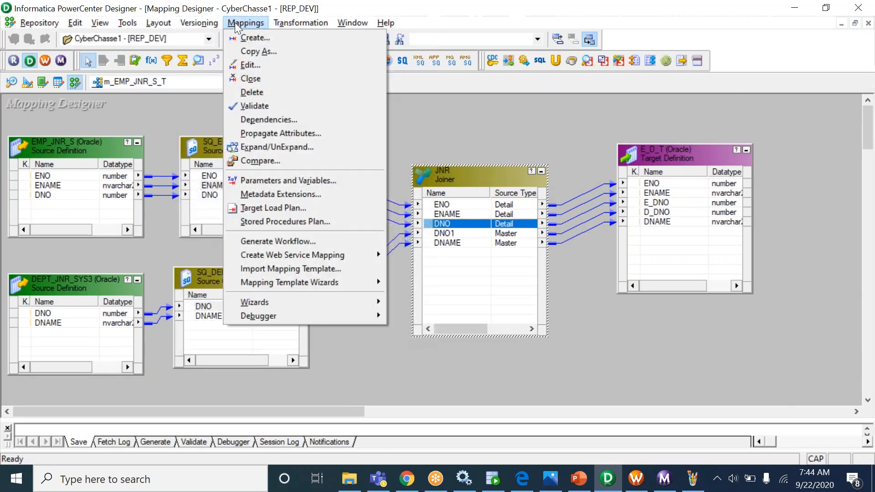
click(436, 123)
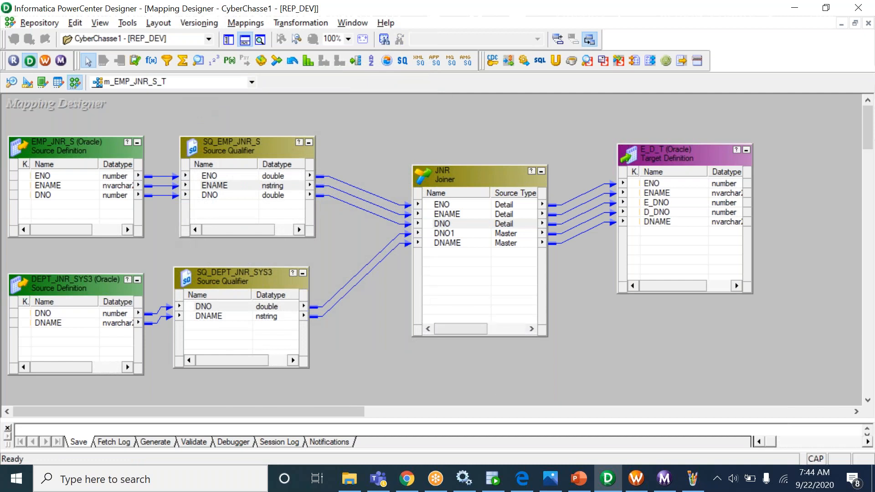
- Look over the CREATE USER and GRANT DBA TO SYSTEM3 statements in SQL Developer
click(494, 478)
drag(265, 200, 358, 201)
drag(212, 212, 308, 214)
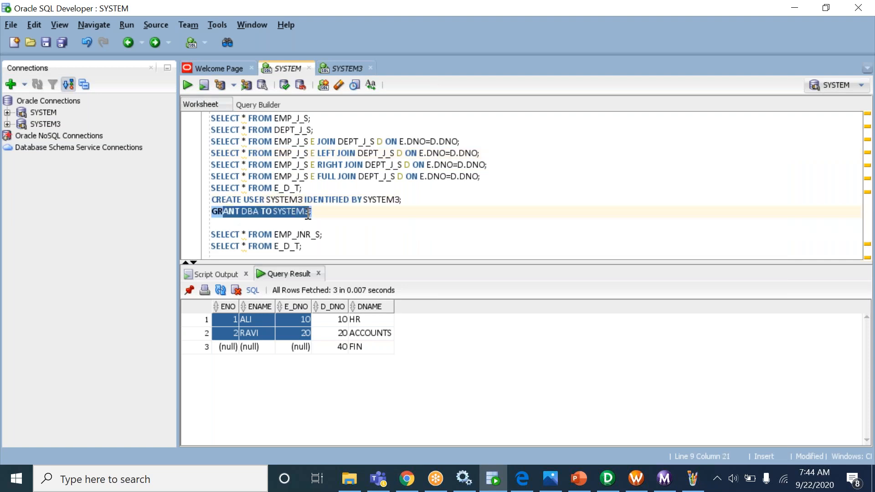
click(308, 214)
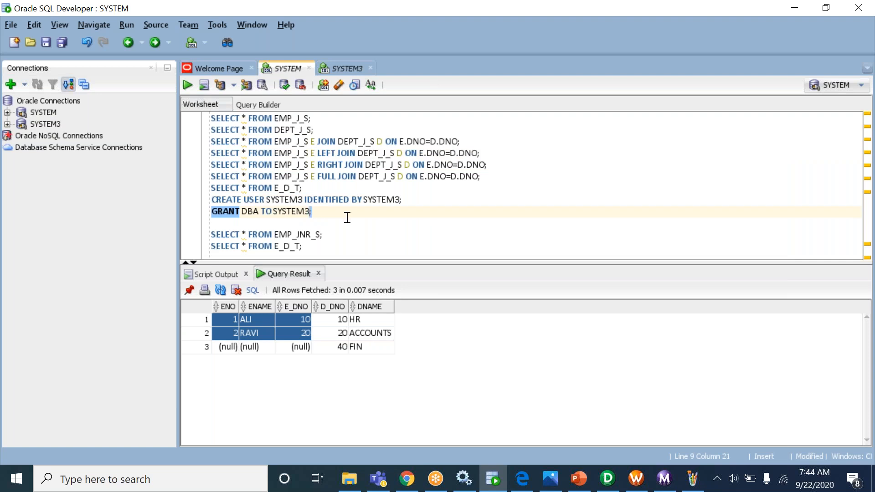
key(alt+Tab)
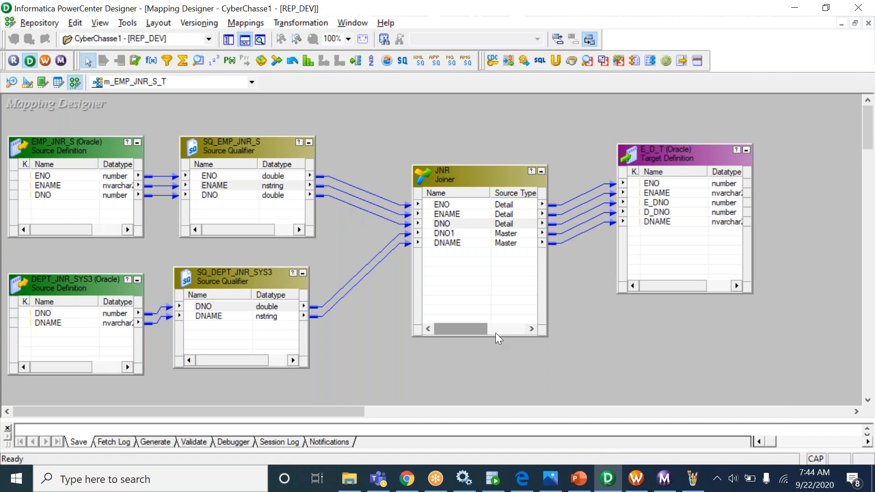
- Bring Workflow Manager forward showing wf_m_EMP_JNR_S_T with Start linked to s_m_EMP_JNR_S_T
click(646, 486)
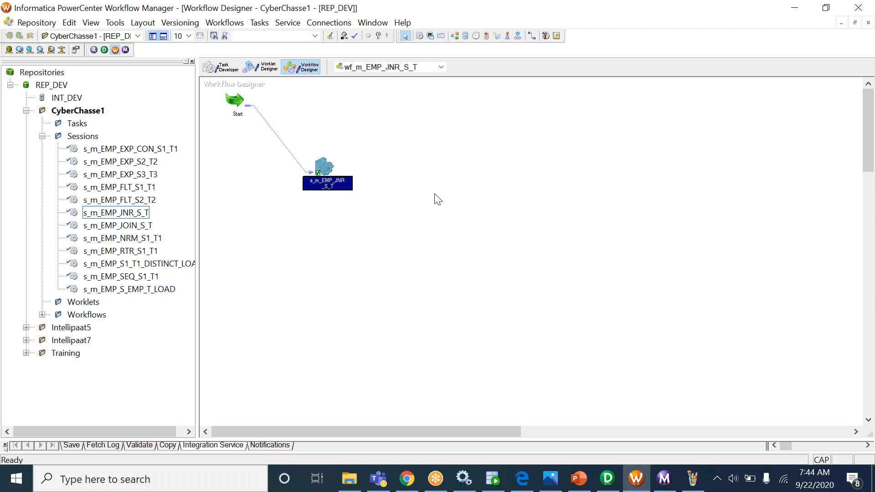
- Display only the s_m_EMP_JNR_S_T session in Task Developer
click(593, 26)
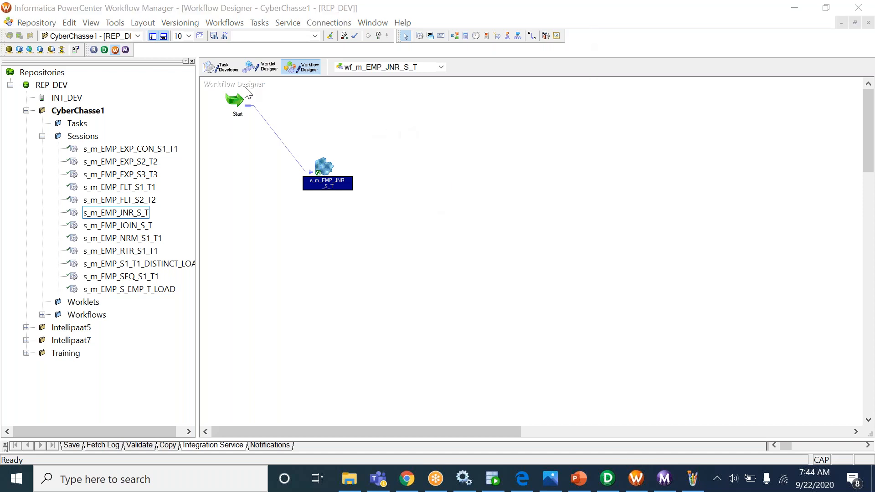
click(220, 69)
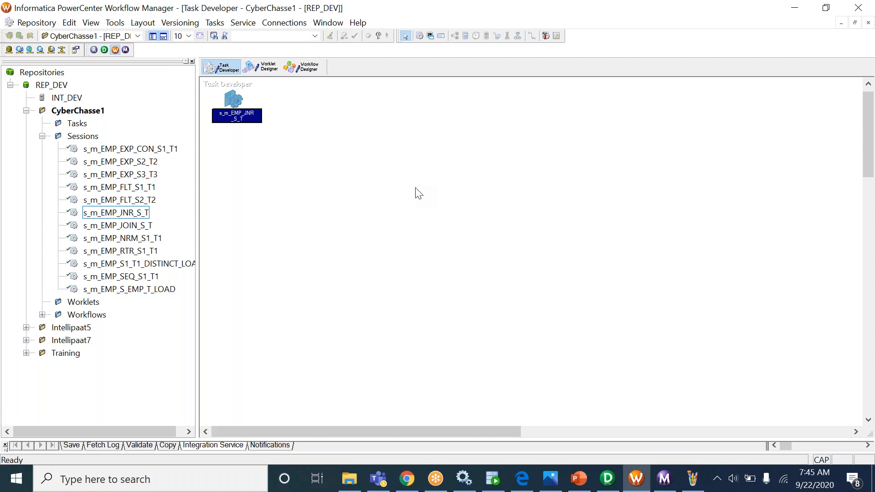
- Review the mapping in Designer, then check the succeeded s_m_EMP_JNR_S_T run in Workflow Monitor
click(615, 487)
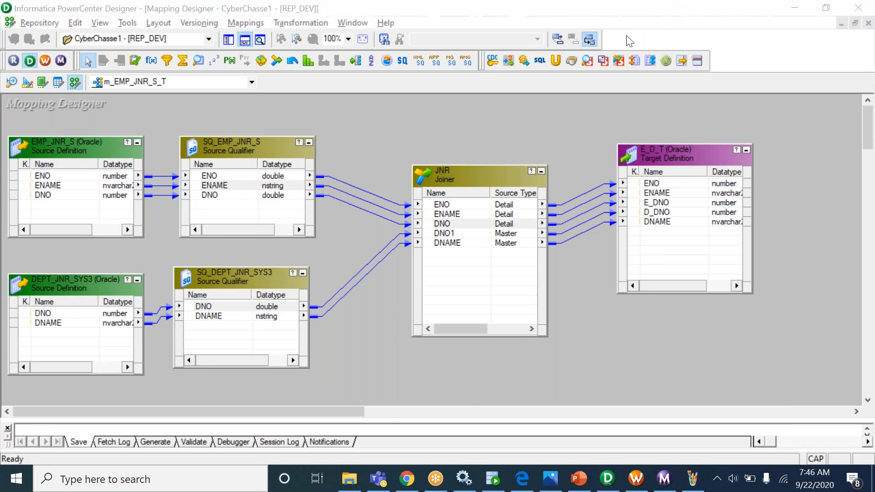
click(665, 479)
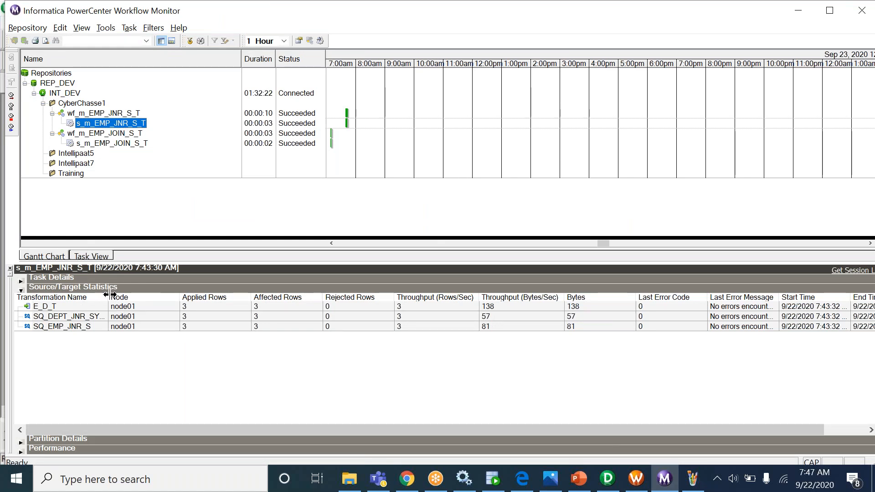
- Widen the Transformation Name column and confirm 3 applied rows for E_D_T, SQ_DEPT_JNR_SYS3, SQ_EMP_JNR_S
drag(110, 297, 133, 297)
click(212, 324)
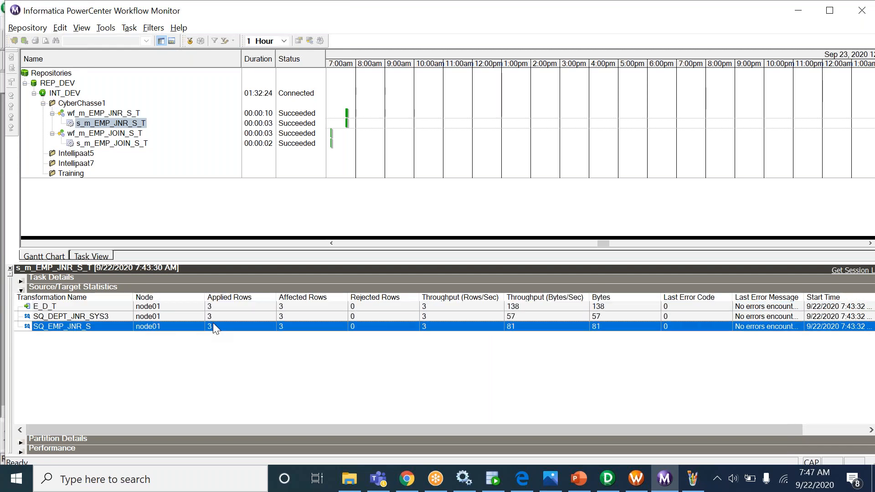
click(213, 319)
click(213, 325)
click(215, 316)
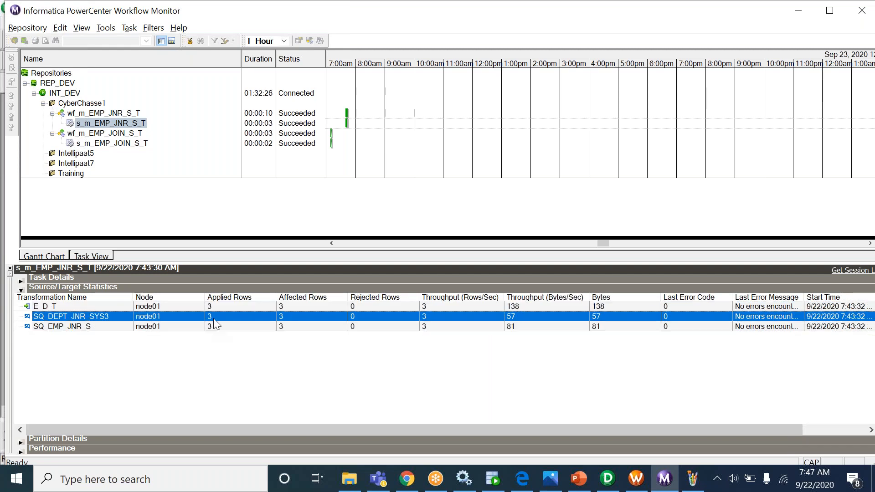
click(217, 311)
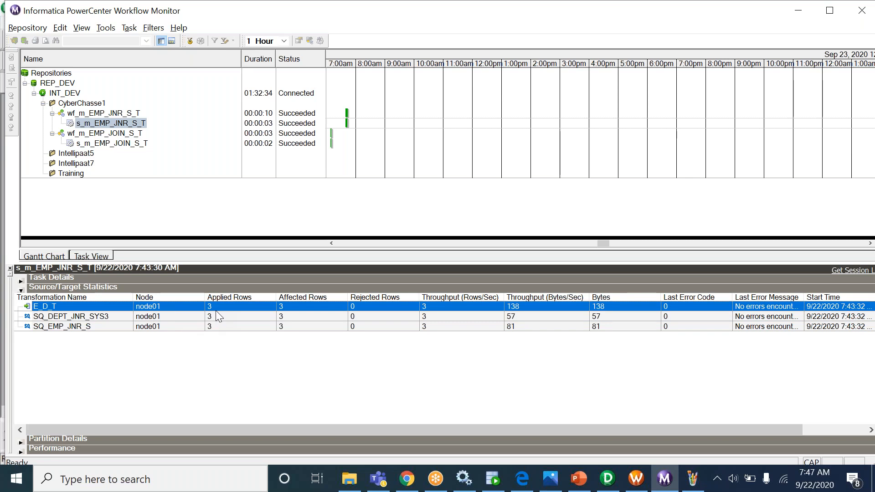
click(218, 321)
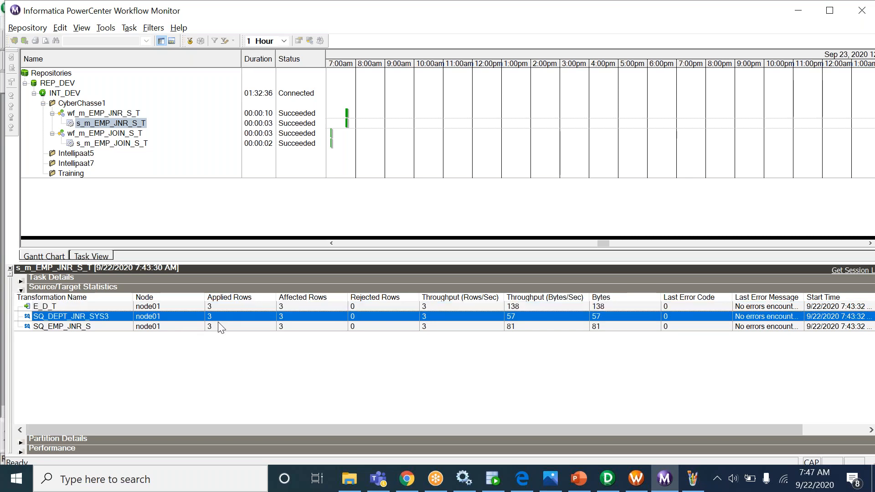
click(218, 323)
click(218, 315)
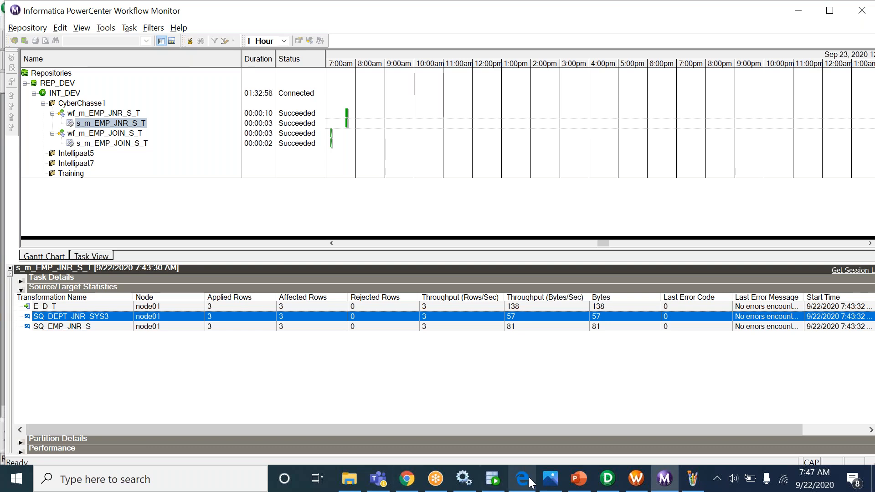
- Run the EMP_J_S–DEPT_J_S inner join in SQL Developer, yielding the two matched rows HR and ACCOUNTS
click(492, 479)
click(368, 143)
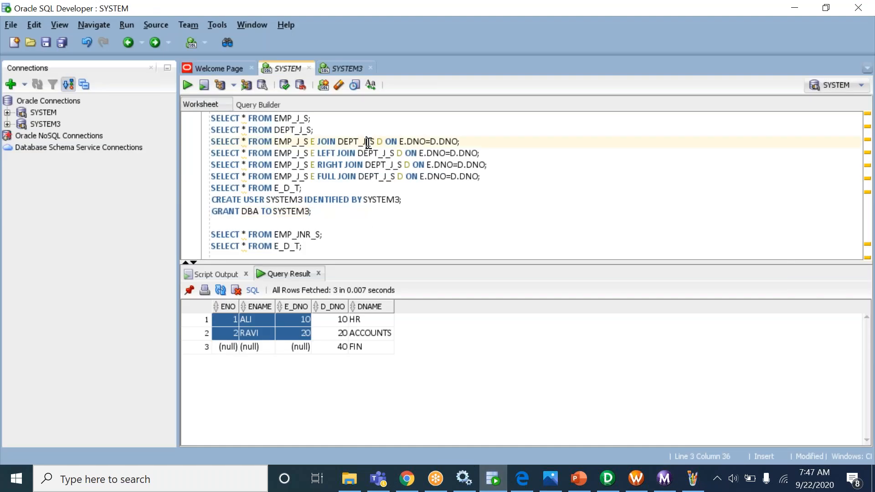
key(ctrl+Return)
drag(227, 320, 363, 333)
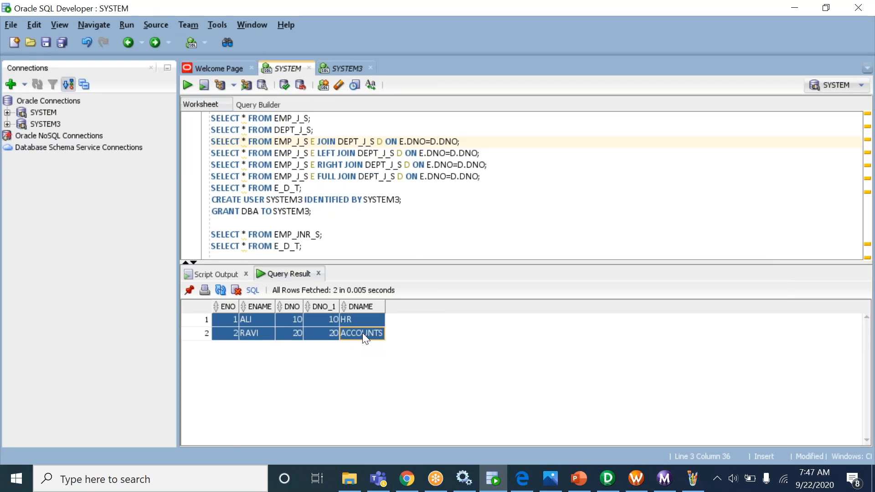
triple_click(330, 142)
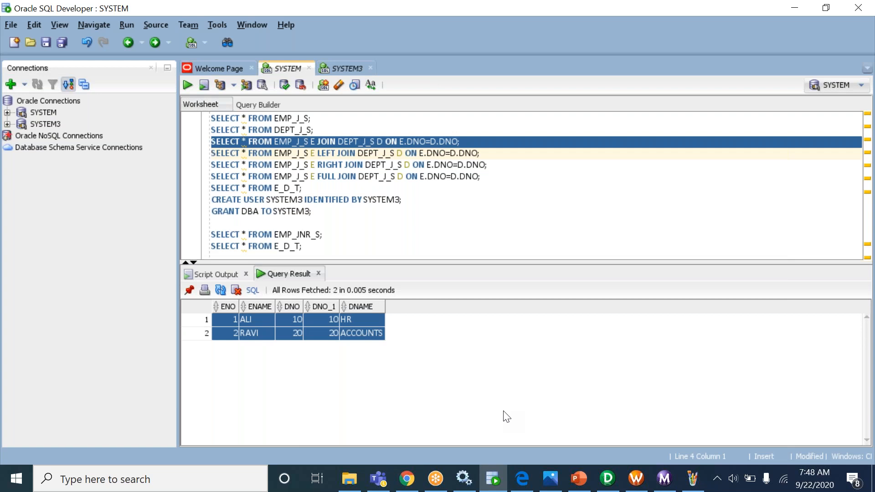
click(663, 480)
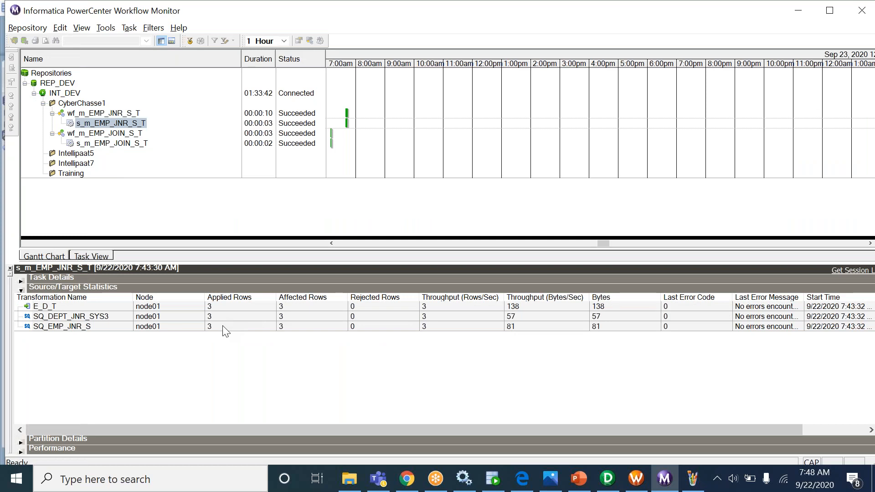
- Recheck the SQ_EMP_JNR_S and SQ_DEPT_JNR_SYS3 row counts, then review the ENAME port in mapping m_EMP_JNR_S_T
click(184, 327)
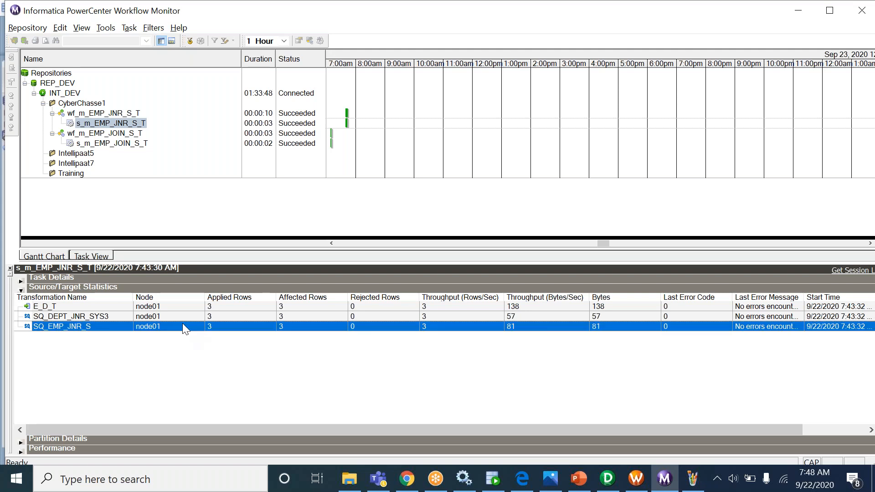
click(188, 316)
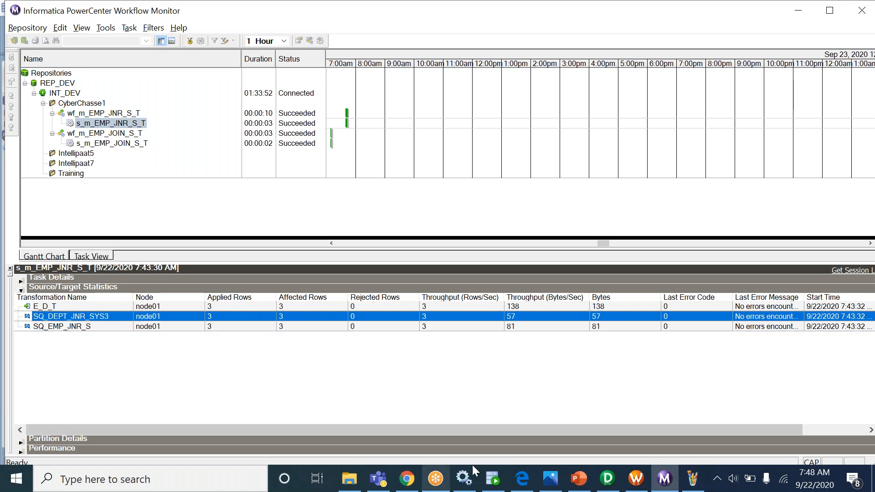
click(608, 479)
click(268, 188)
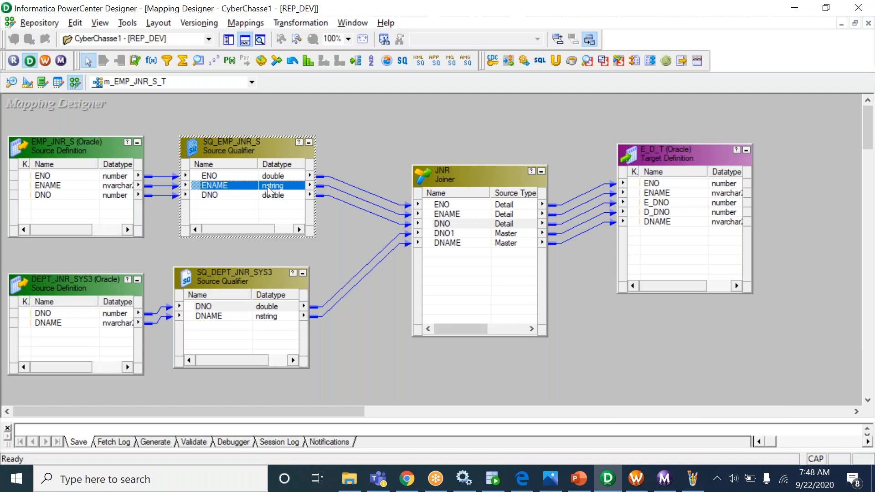
click(268, 309)
click(469, 236)
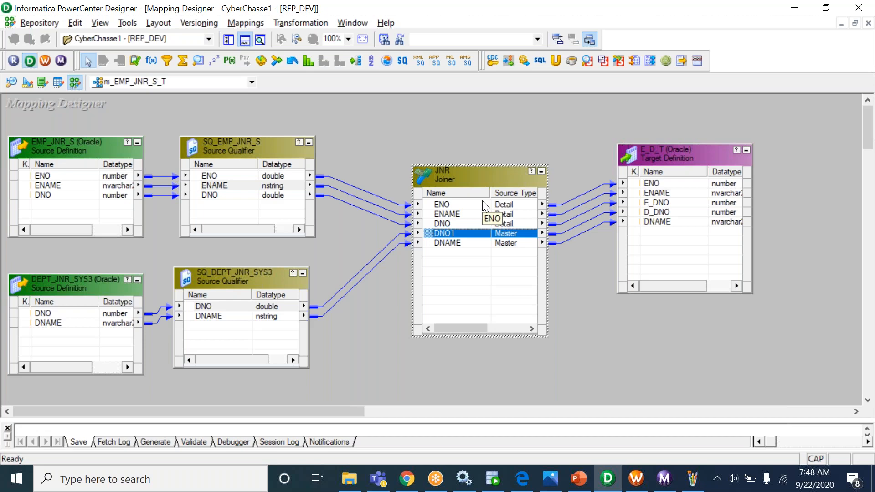
click(654, 186)
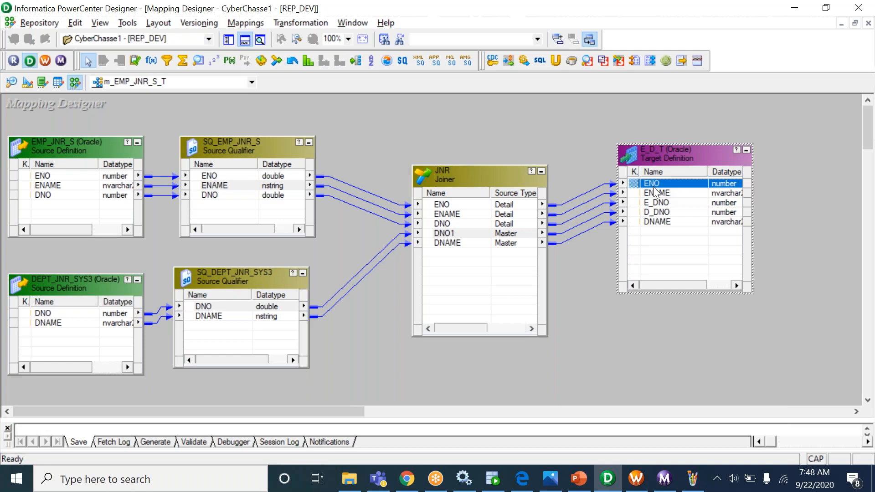
click(255, 195)
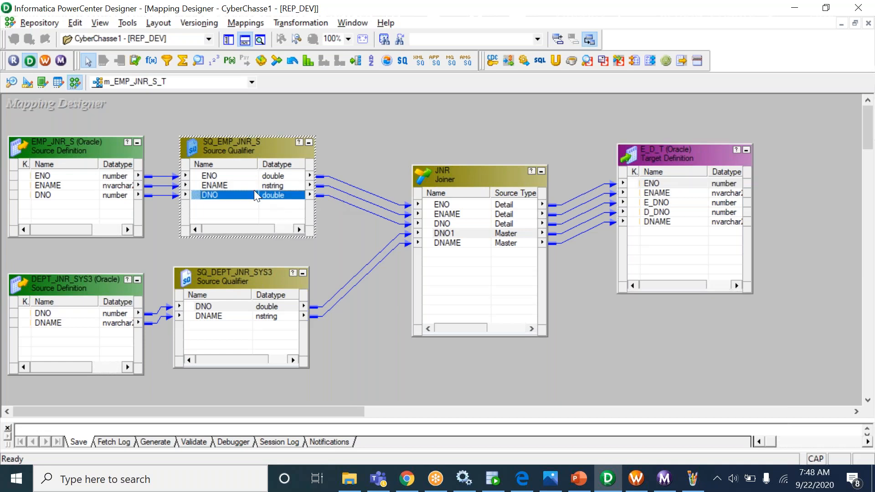
click(259, 292)
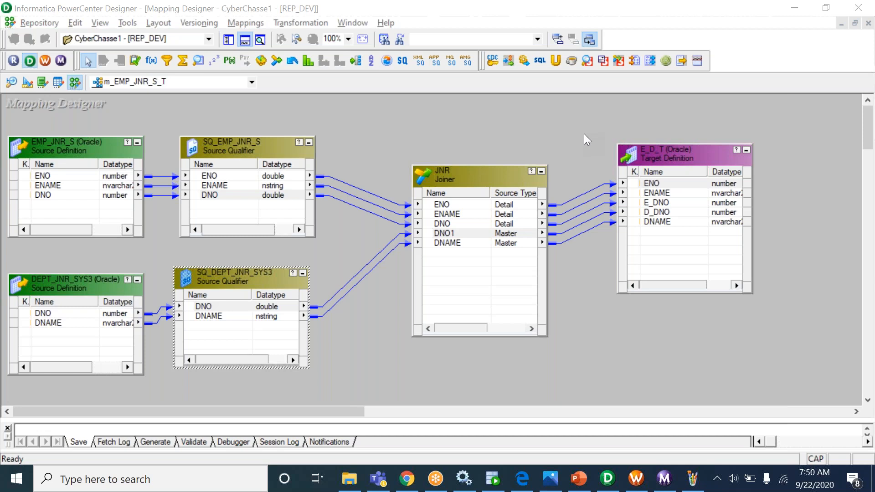
click(582, 124)
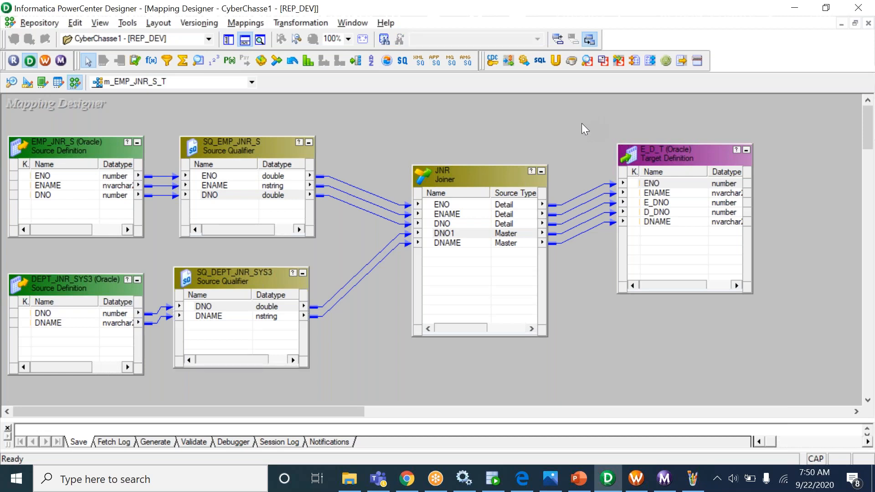